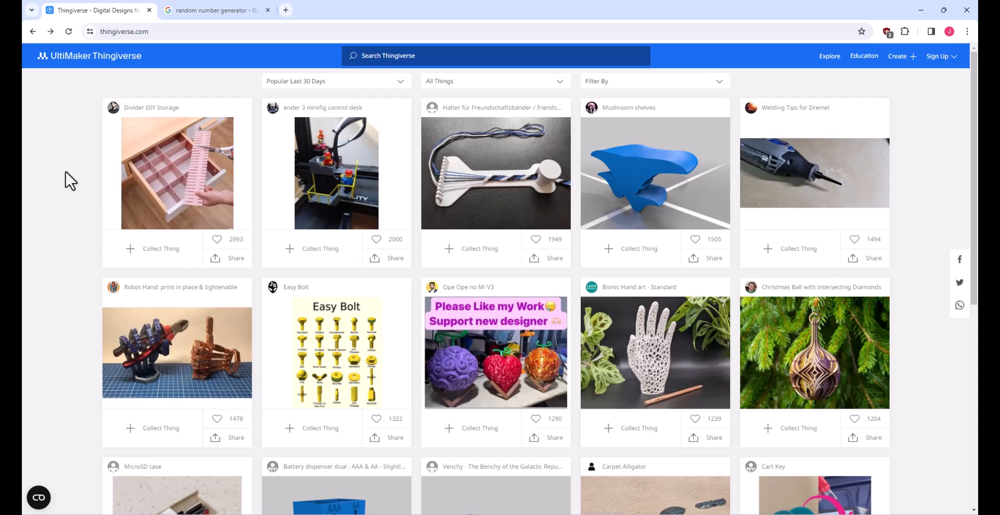
Open the Divider DIY Storage design and, in the Google tab, generate a random number between 1 and 10000000
click(183, 191)
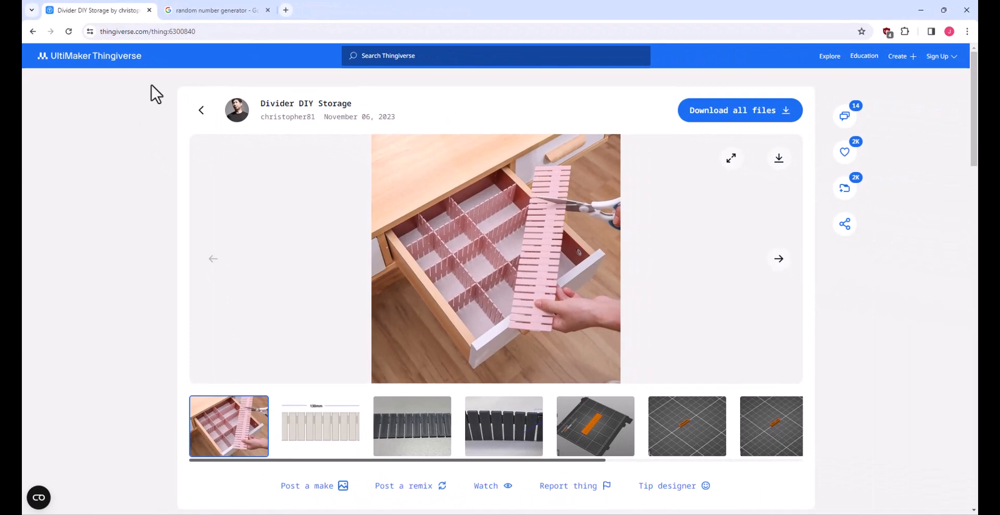
click(190, 12)
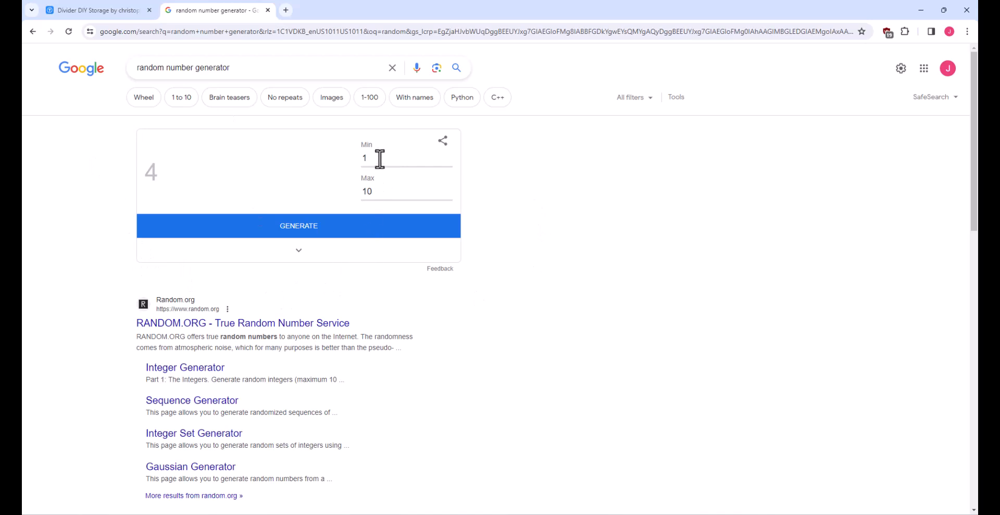
click(381, 192)
text(0000000)
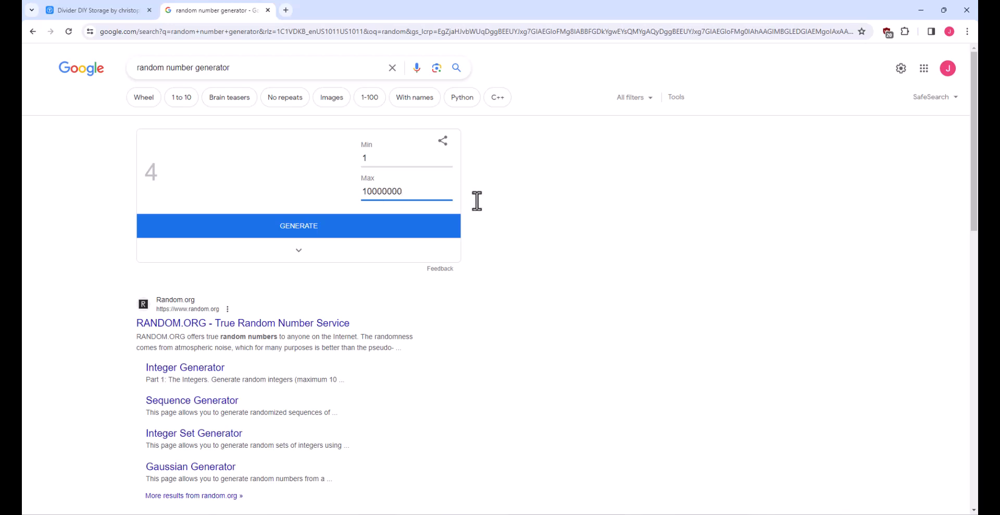
click(342, 241)
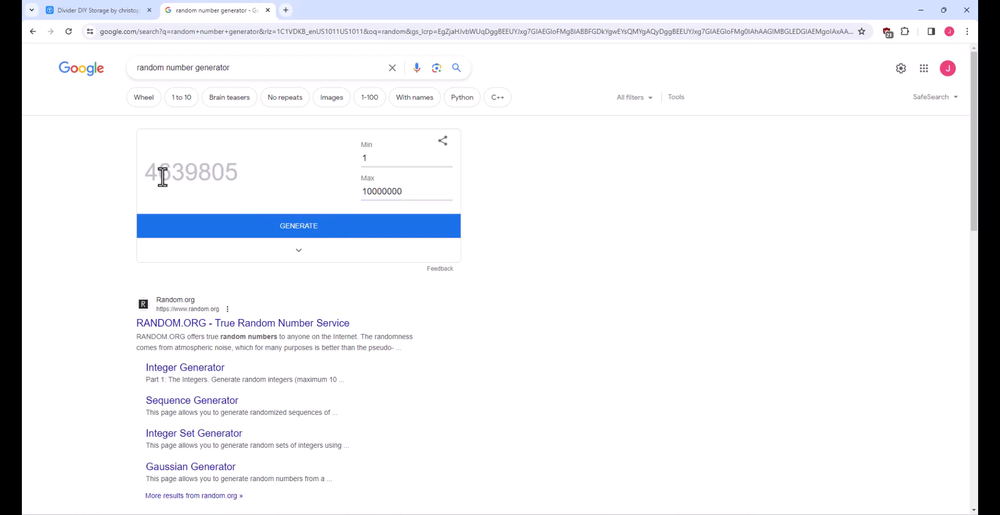
Copy the generated number 4639805 and load the Thingiverse design with that ID in place of the current one
drag(146, 174, 238, 173)
key(ctrl+c)
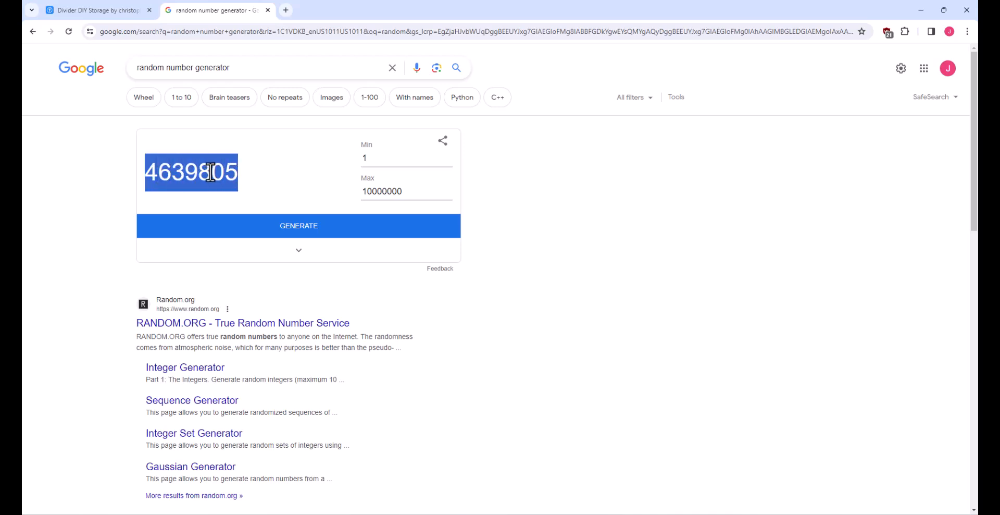
key(ctrl+Tab)
click(250, 31)
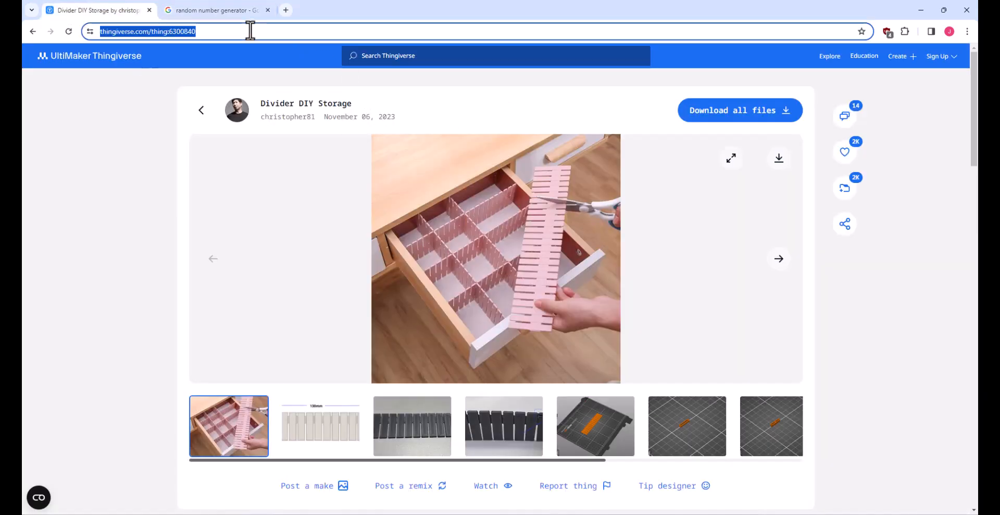
click(250, 32)
double_click(250, 31)
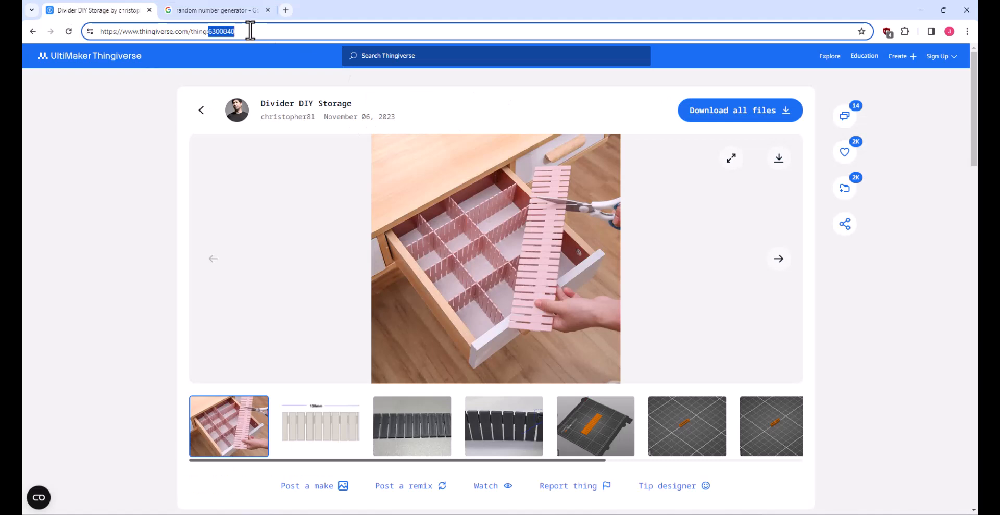
key(ctrl+v)
key(Return)
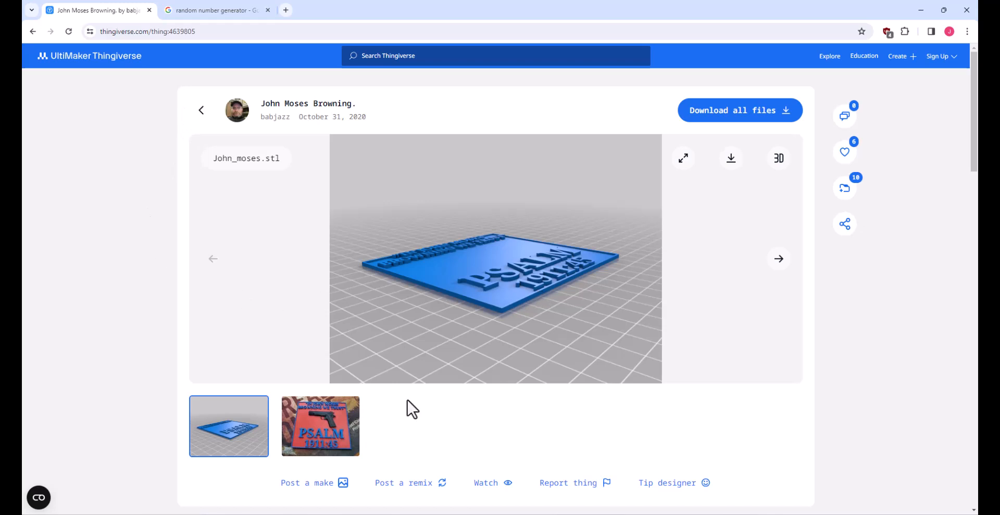
View the sign's second picture and download its files John_moses.stl and 1911_half.stl
click(329, 424)
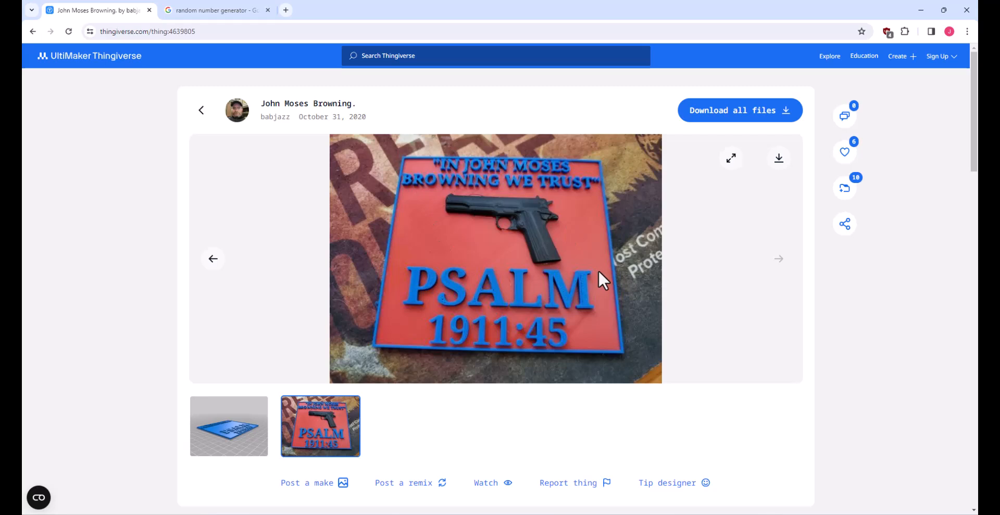
scroll(737, 297, down, 5)
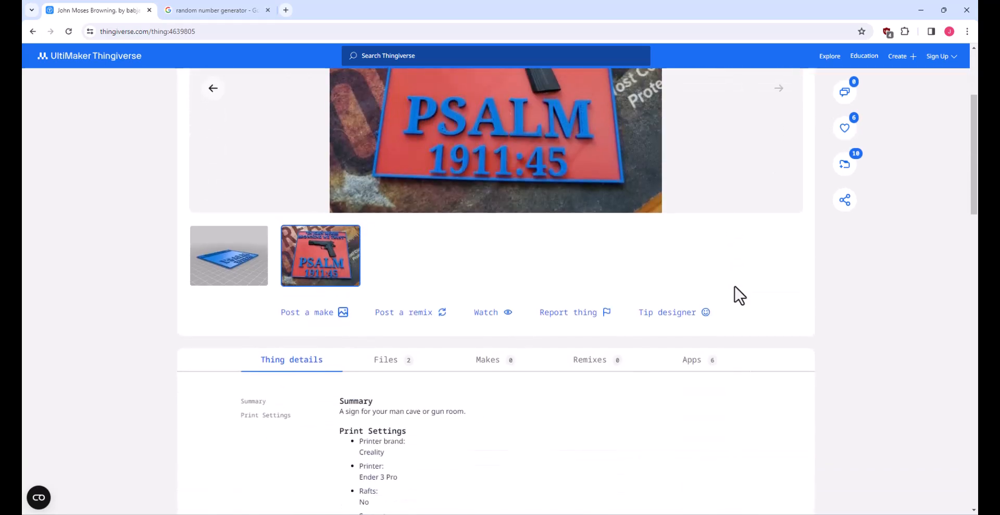
click(379, 282)
scroll(527, 310, down, 2)
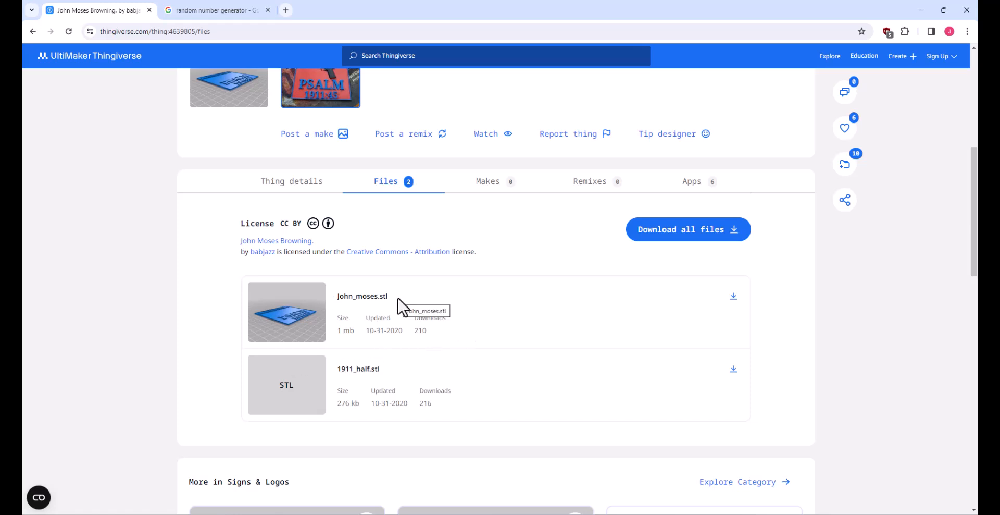
click(734, 304)
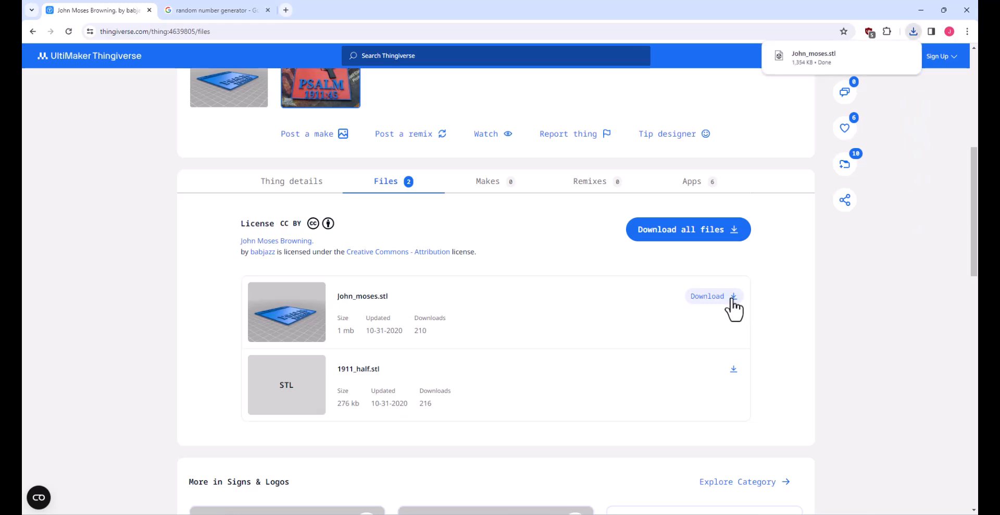
click(732, 370)
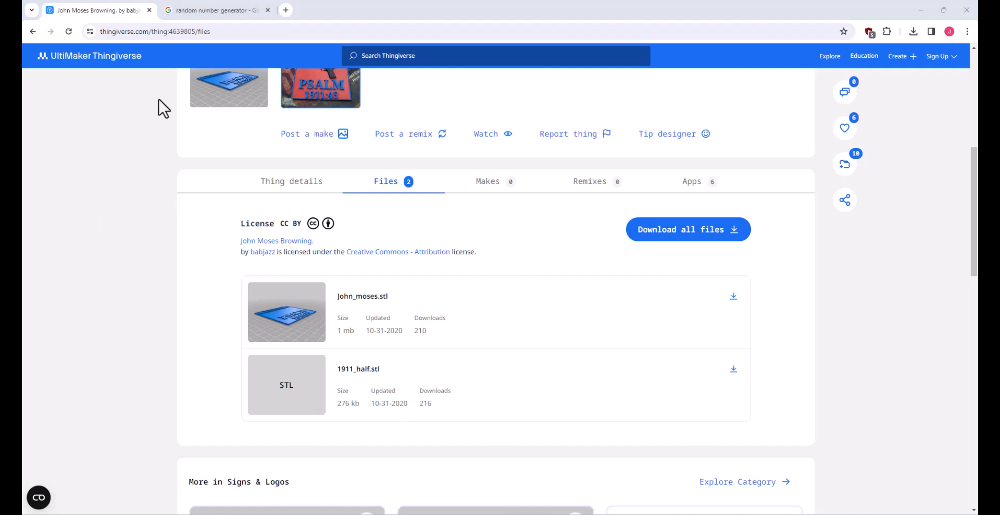
Generate another random number between 1 and 10000000 and select it for copying
click(191, 10)
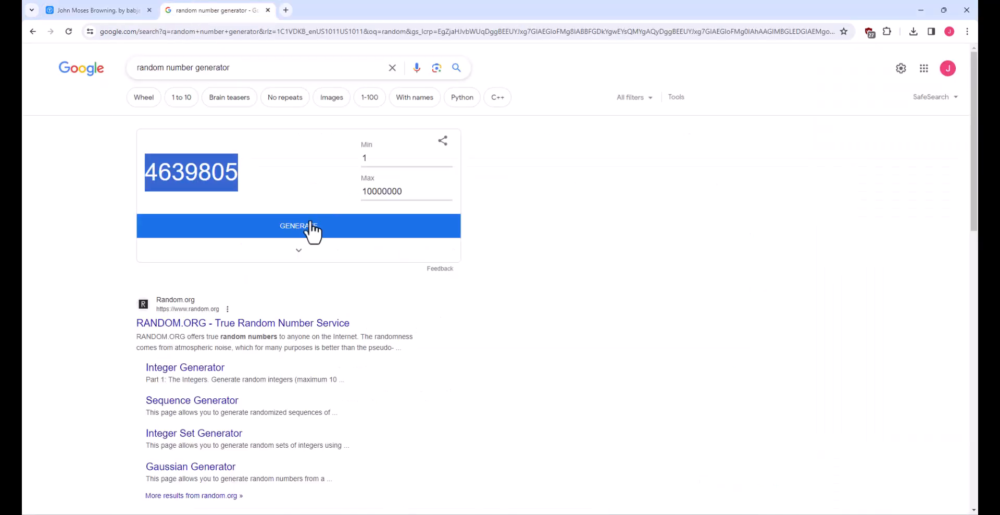
click(306, 232)
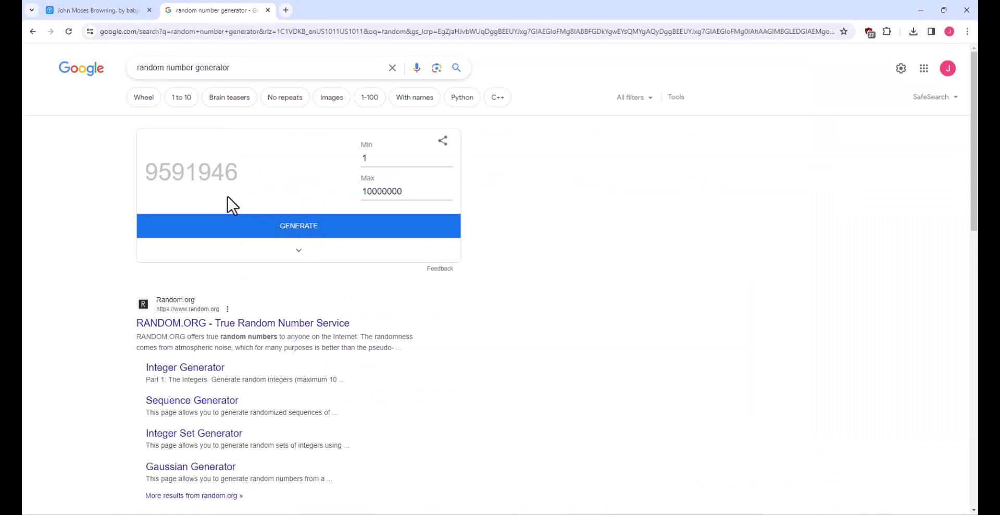
drag(145, 174, 233, 174)
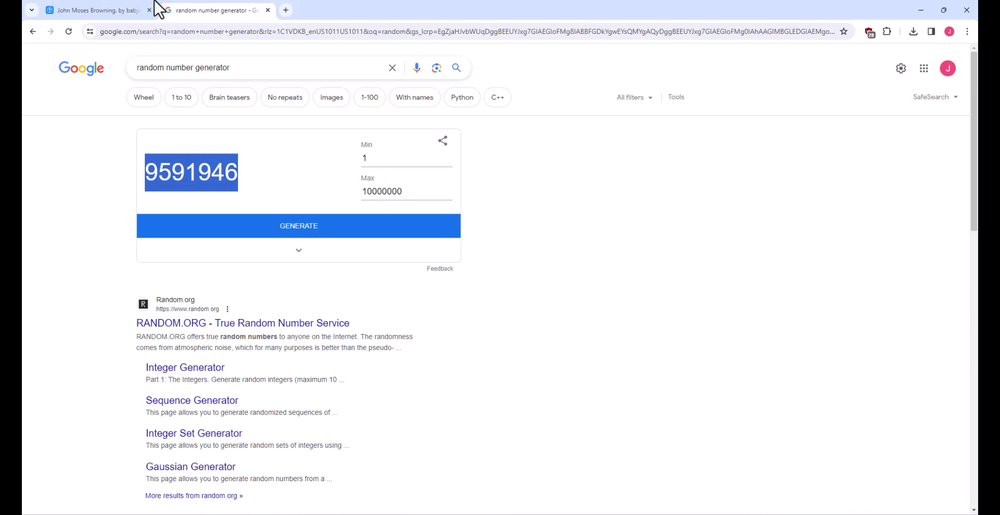
Strip the files suffix from the Thingiverse address and try loading design ID 9591946
click(130, 10)
click(222, 31)
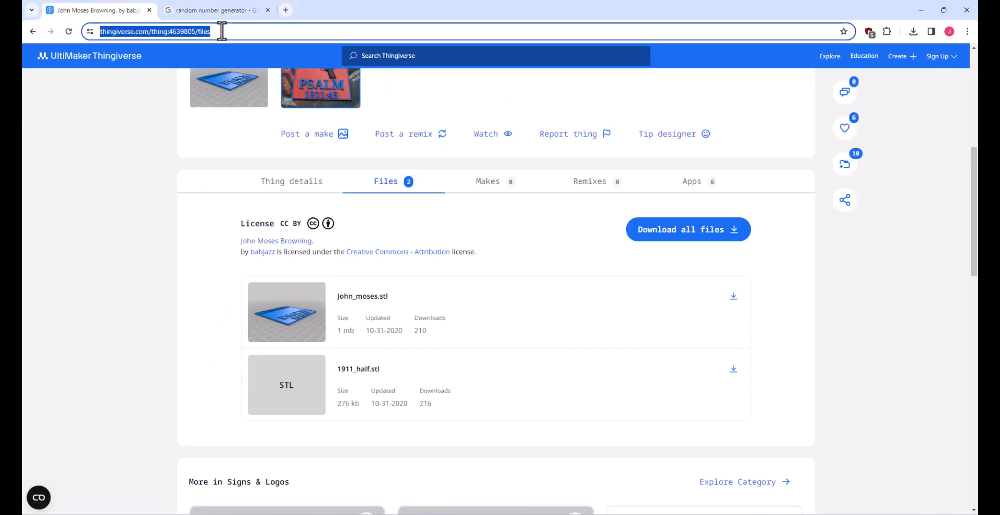
click(222, 32)
key(BackSpace)
key(BackSpace)
key(BackSpace)
key(BackSpace)
key(BackSpace)
key(BackSpace)
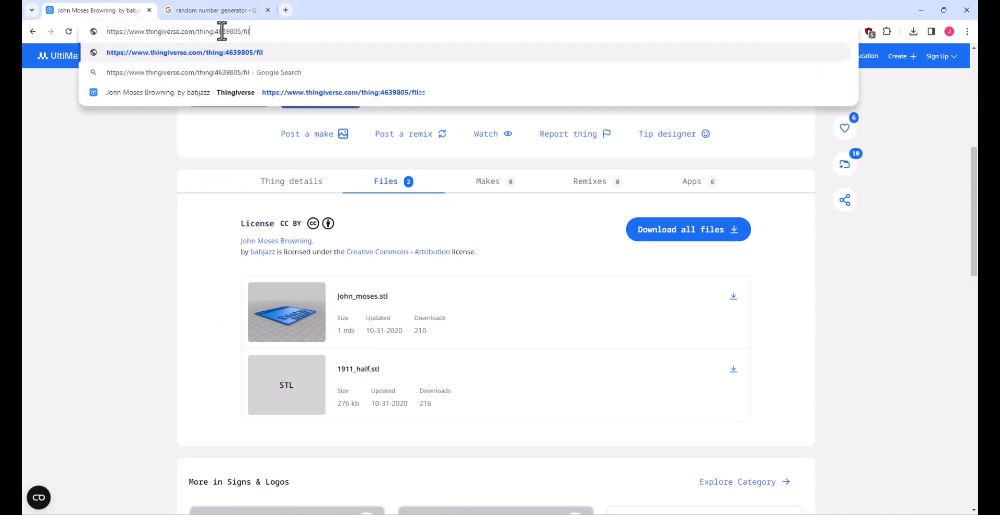
double_click(222, 32)
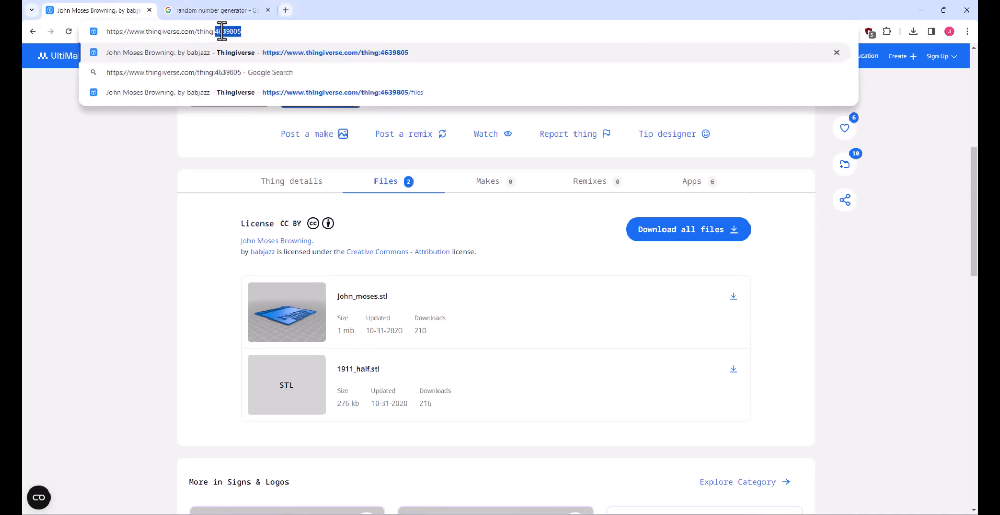
text(9591946)
key(Return)
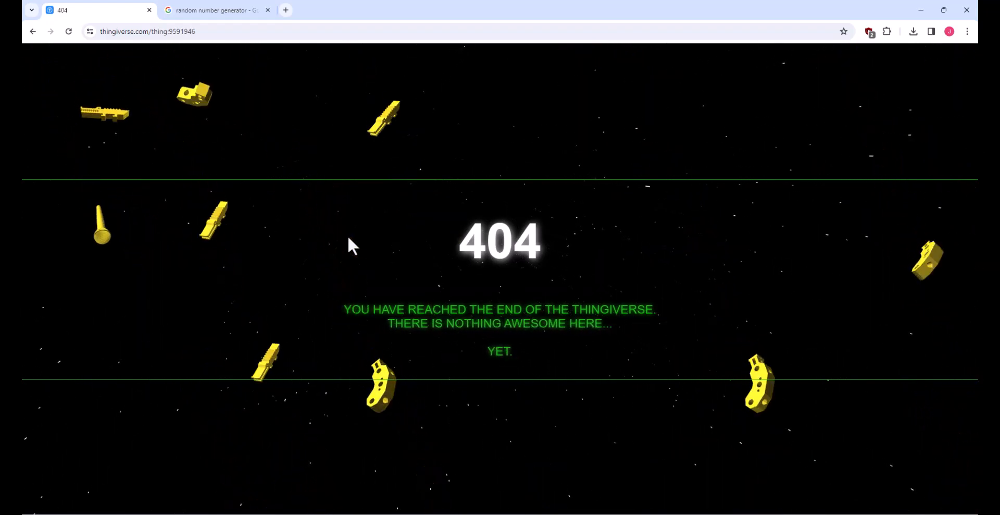
Generate a new random number and try loading Thingiverse design ID 5427638
click(206, 10)
click(295, 228)
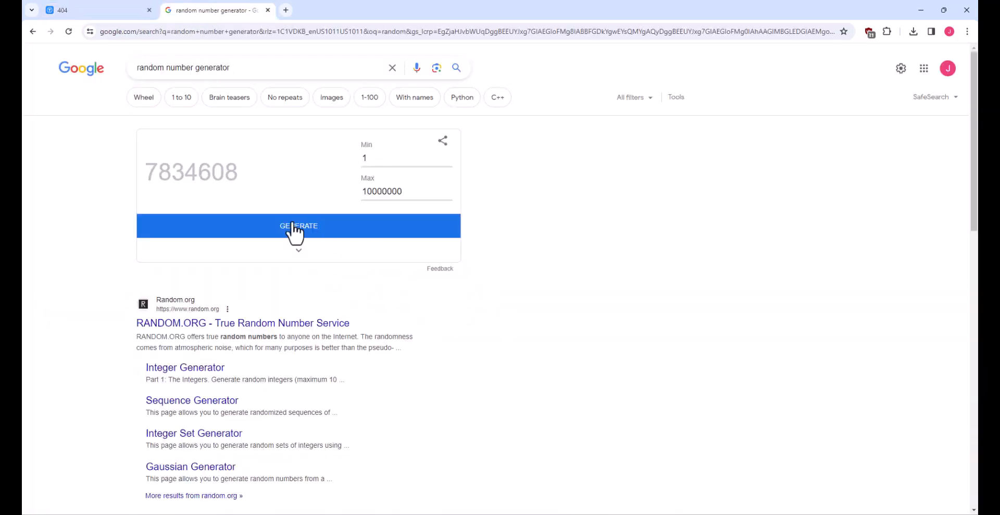
click(134, 13)
click(224, 32)
text(5427638)
key(Return)
Generate a new random number and try Thingiverse design ID 3559695
click(209, 10)
click(312, 227)
click(120, 10)
click(202, 32)
click(209, 10)
click(120, 10)
text(3559695)
Generate further random numbers and try them as design IDs in the Thingiverse address
click(208, 11)
double_click(230, 173)
click(127, 10)
click(208, 10)
click(309, 232)
double_click(198, 173)
click(125, 11)
double_click(210, 32)
Keep replacing the design ID in the Thingiverse address with newly generated random numbers
click(208, 10)
double_click(178, 174)
click(125, 11)
click(209, 12)
click(125, 10)
click(208, 11)
click(307, 226)
click(125, 10)
key(ctrl+v)
key(Return)
Generate a random number, load Thingiverse design 2646723 and look through the temperature tower's pictures
click(209, 11)
click(302, 226)
drag(240, 174, 145, 173)
key(ctrl+c)
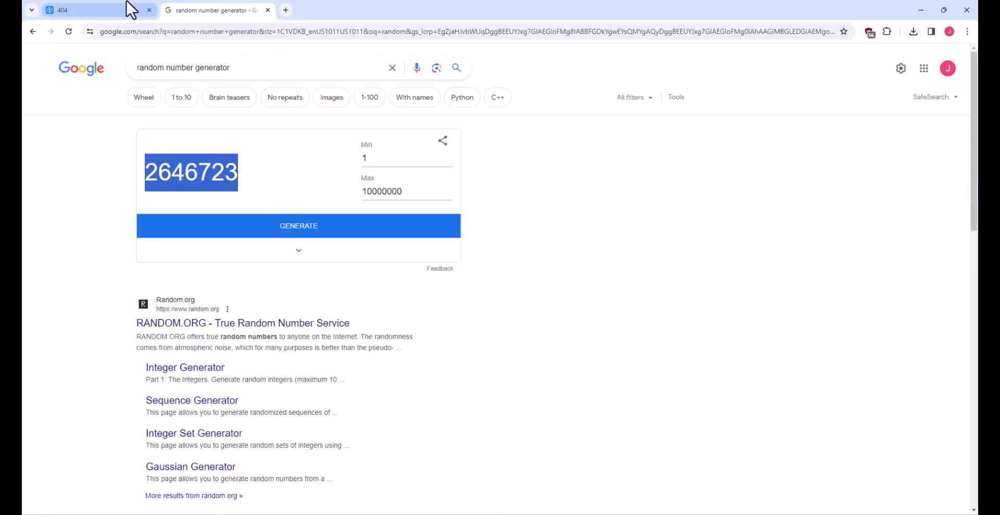
click(130, 9)
double_click(270, 32)
key(ctrl+v)
key(Return)
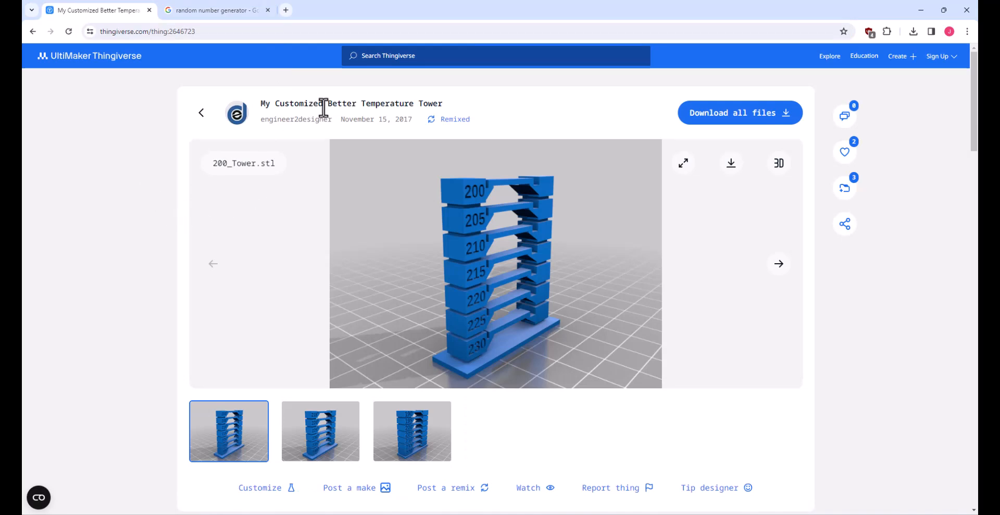
click(780, 265)
click(780, 265)
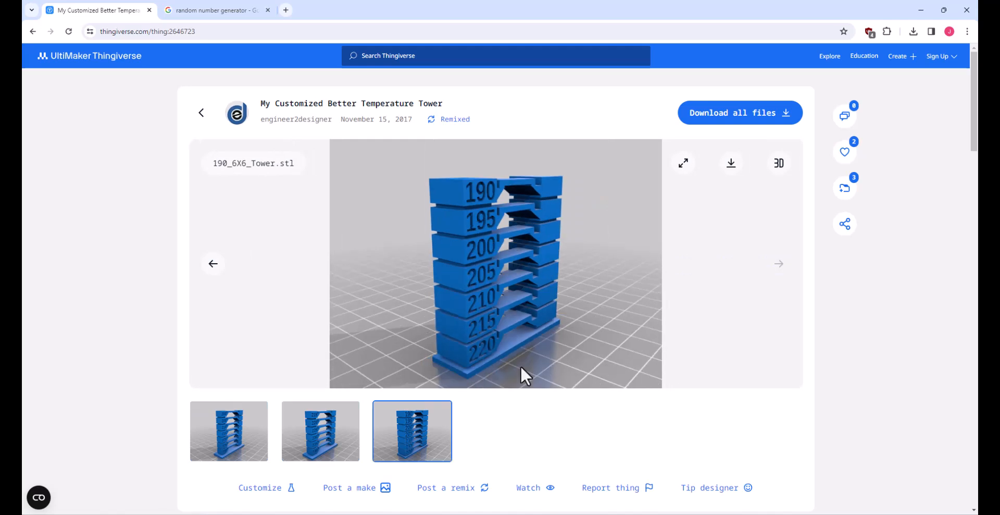
Generate a new random number and load the Thingiverse design page with that ID
click(224, 12)
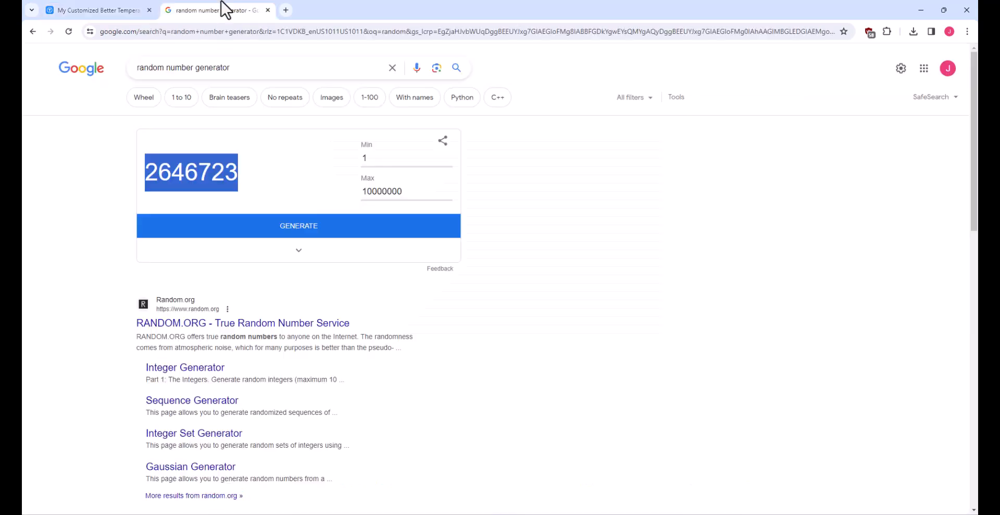
click(317, 228)
click(316, 228)
drag(238, 177, 147, 174)
key(ctrl+c)
click(94, 11)
click(221, 31)
double_click(221, 31)
key(ctrl+v)
key(Return)
Generate another random number and try loading Thingiverse design ID 242432
click(224, 10)
click(307, 227)
drag(227, 175, 146, 174)
click(94, 10)
double_click(221, 32)
text(242432)
key(Return)
Generate and copy one more random number and try it as the Thingiverse design ID
click(226, 11)
click(308, 227)
drag(241, 175, 147, 173)
key(ctrl+v)
key(Return)
Generate a random number and enter 73043 as the design ID in the Thingiverse address
click(224, 10)
click(299, 228)
double_click(179, 172)
click(94, 11)
double_click(221, 31)
text(73043)
Select the next random number and try loading Thingiverse design ID 1339147
drag(237, 173, 147, 173)
click(94, 11)
double_click(219, 31)
text(1339147)
key(Return)
Generate a random number, load Thingiverse design 1562233 and download its keyring STL file
click(220, 10)
click(298, 227)
drag(238, 174, 146, 174)
key(Return)
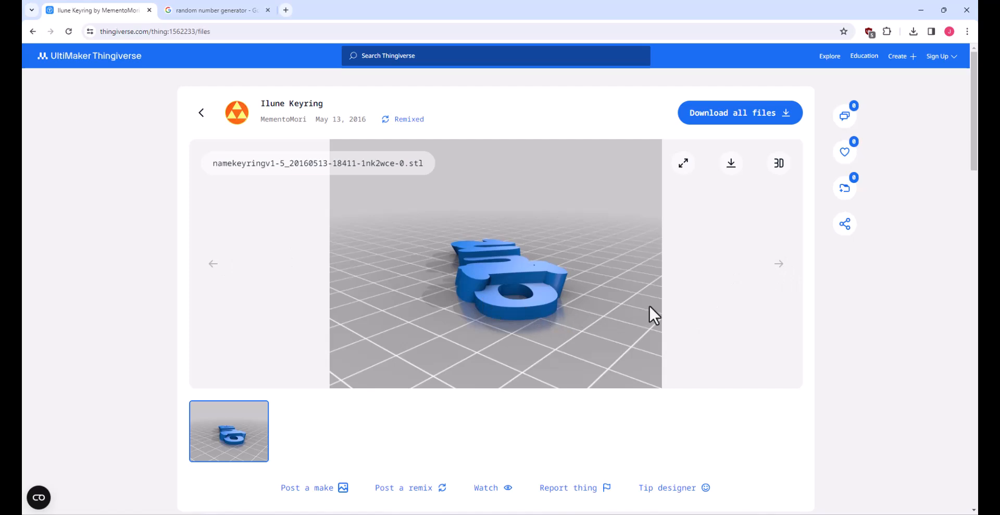
scroll(650, 306, down, 5)
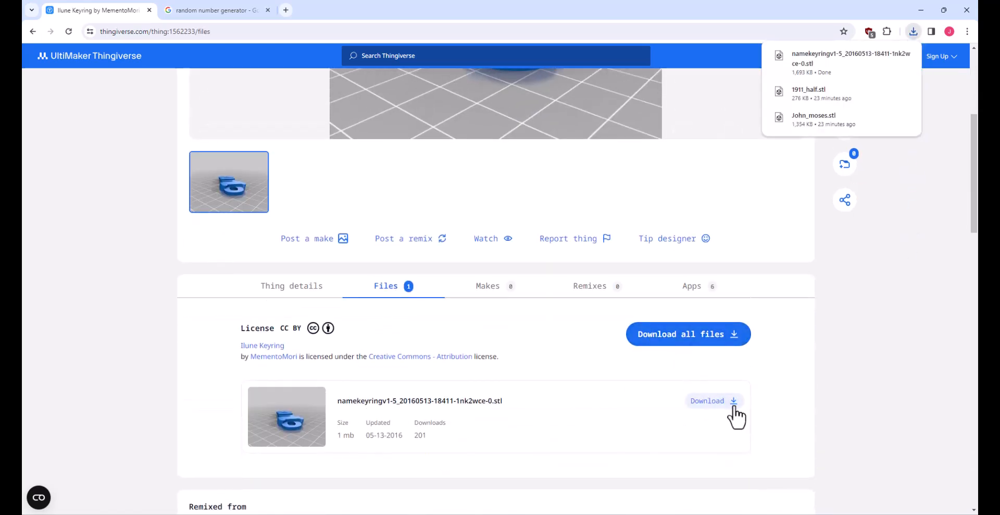
scroll(536, 403, up, 5)
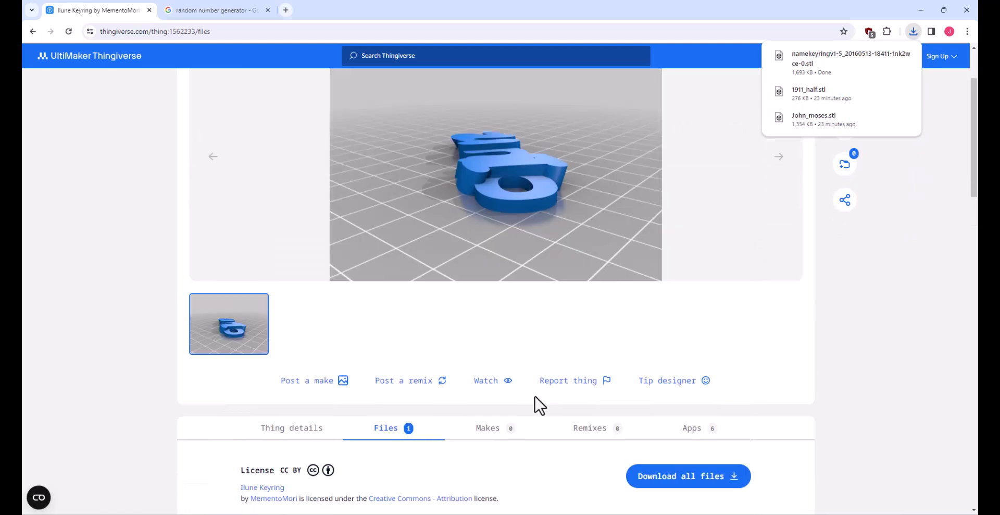
Generate and copy a new random number and try loading Thingiverse design ID 5070181
click(202, 6)
click(316, 232)
drag(236, 176, 146, 175)
key(ctrl+c)
click(133, 11)
drag(212, 30, 167, 31)
key(ctrl+v)
key(Return)
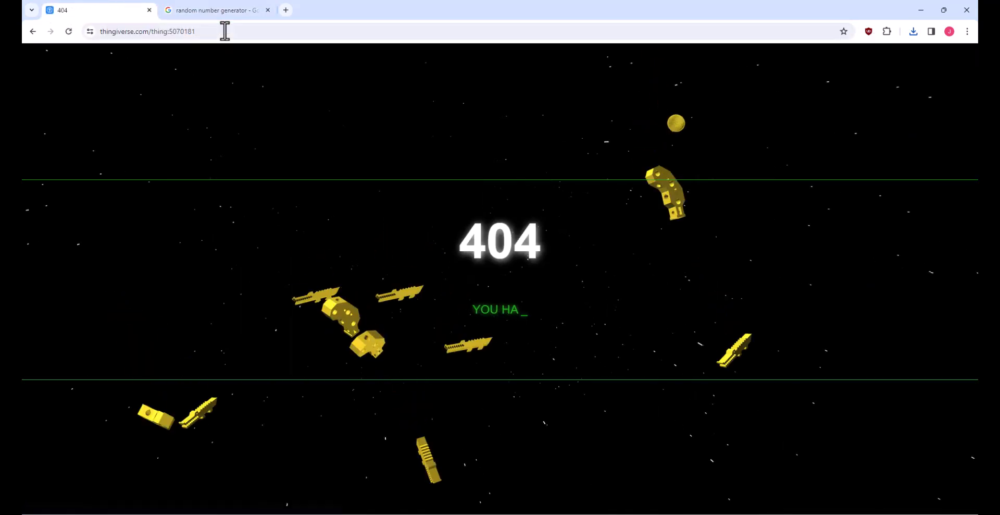
Generate a new random number and load the Thingiverse design with ID 315056
click(221, 10)
click(296, 218)
drag(232, 178, 144, 171)
click(130, 7)
drag(167, 31, 252, 31)
text(315056)
key(Return)
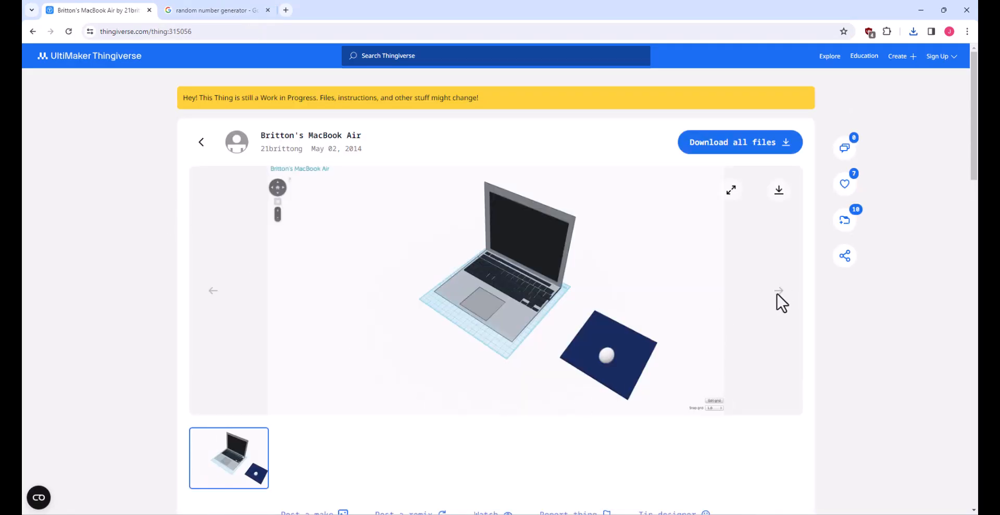
Download the MacBook Air design's STL file from its file list and open it in 3D Viewer
scroll(608, 303, down, 5)
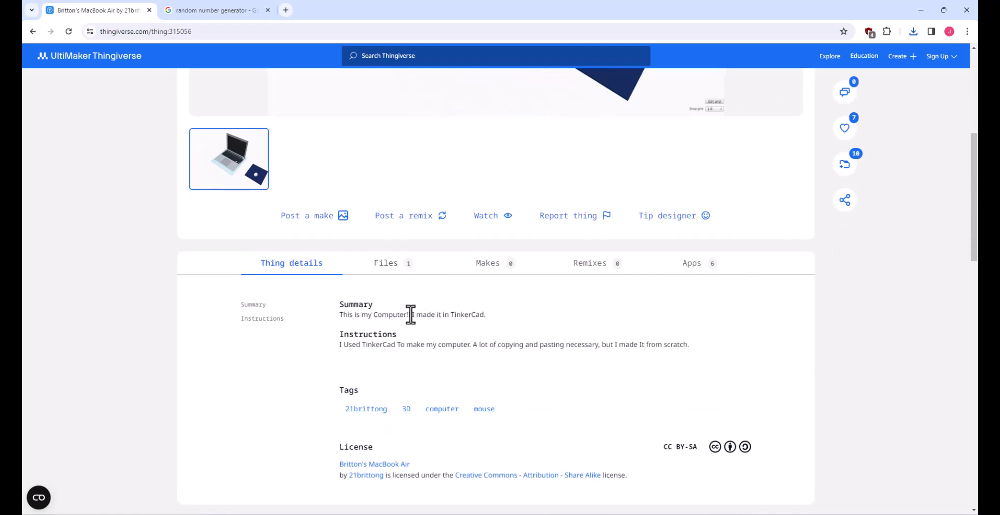
click(386, 265)
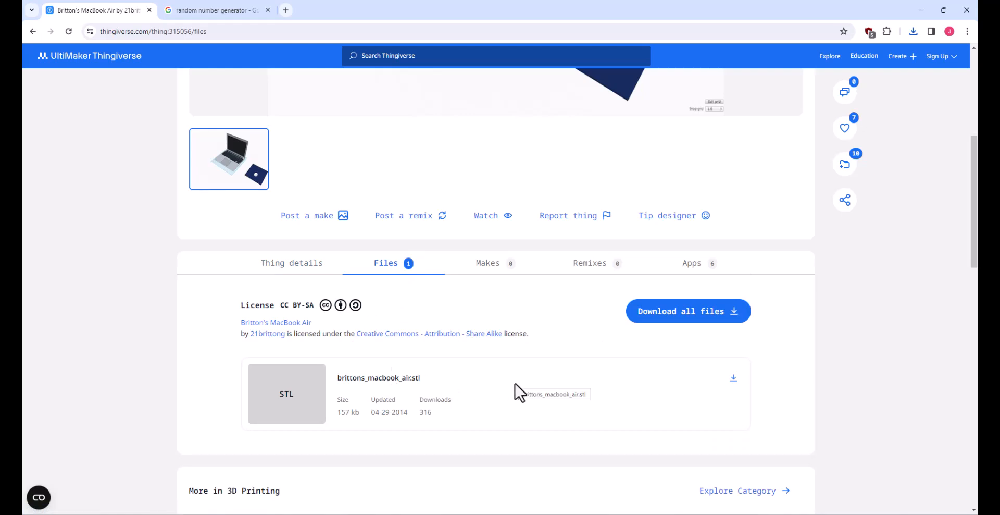
click(515, 390)
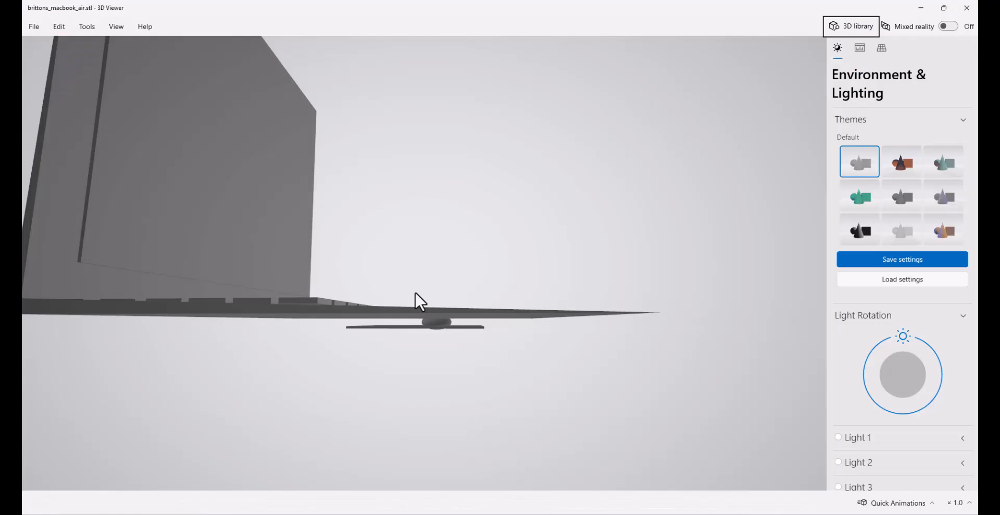
Examine the laptop and mouse model from several angles and distances in 3D Viewer
drag(415, 293, 471, 346)
scroll(511, 328, down, 5)
scroll(417, 357, up, 5)
scroll(306, 324, up, 5)
drag(308, 327, 408, 399)
scroll(373, 319, down, 5)
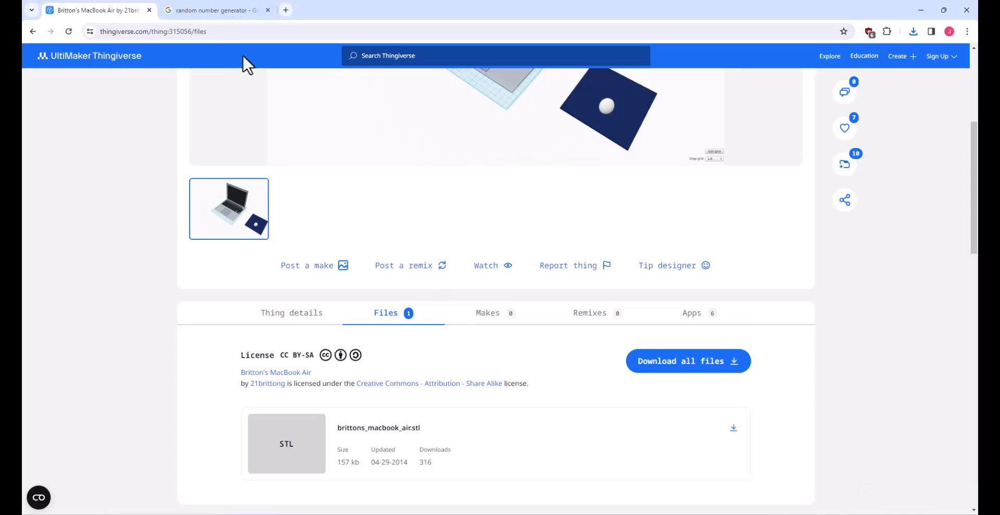
Generate and copy a new random number and load the Thingiverse design with ID 1213648
click(219, 10)
double_click(186, 175)
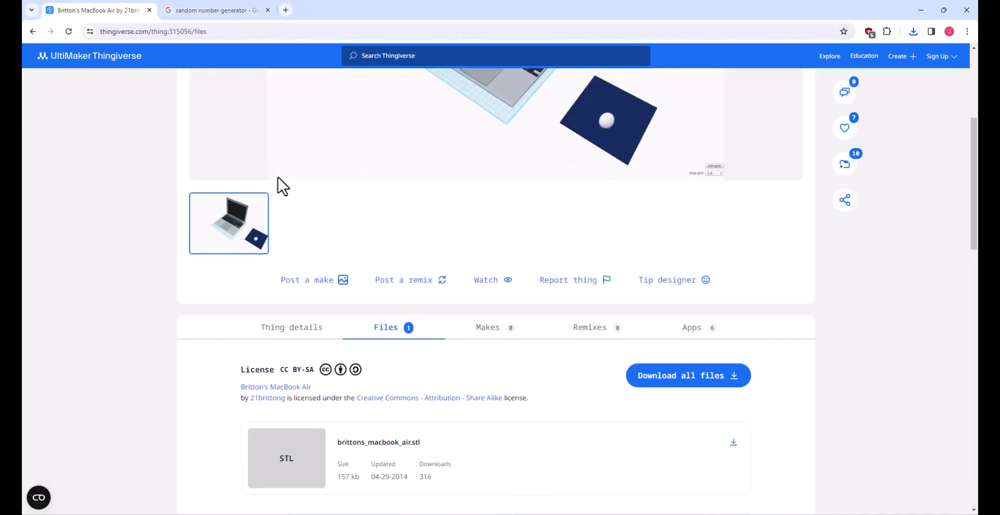
click(207, 11)
click(246, 225)
key(ctrl+c)
click(140, 10)
double_click(222, 31)
key(ctrl+v)
key(Return)
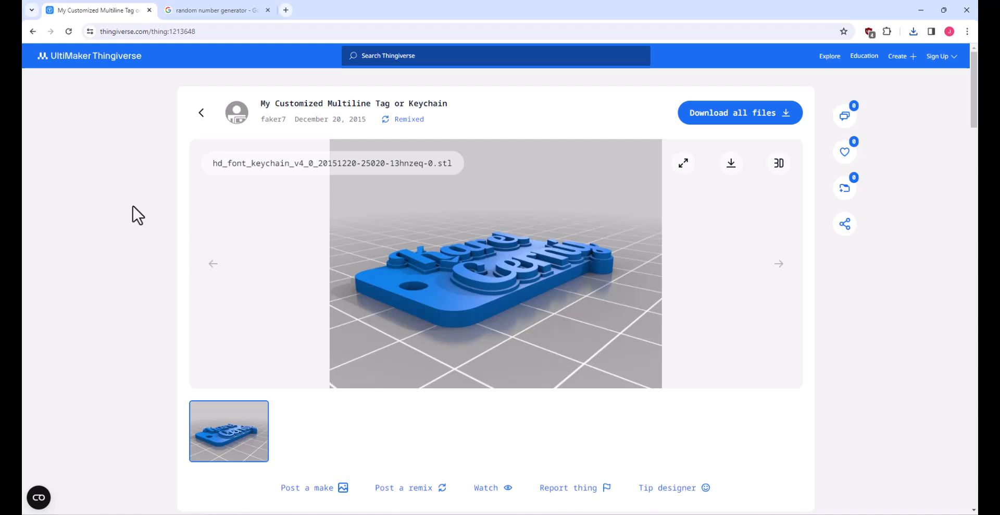
scroll(560, 302, down, 5)
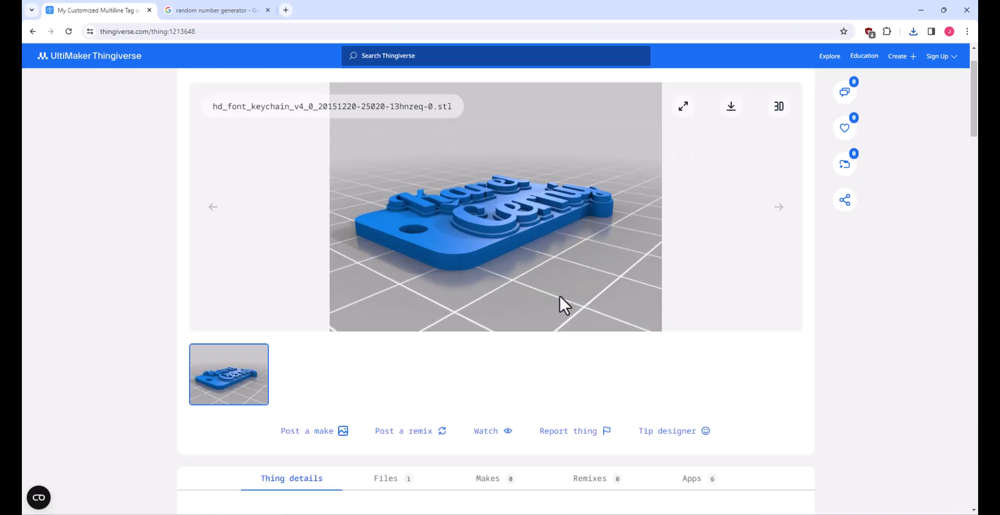
click(406, 295)
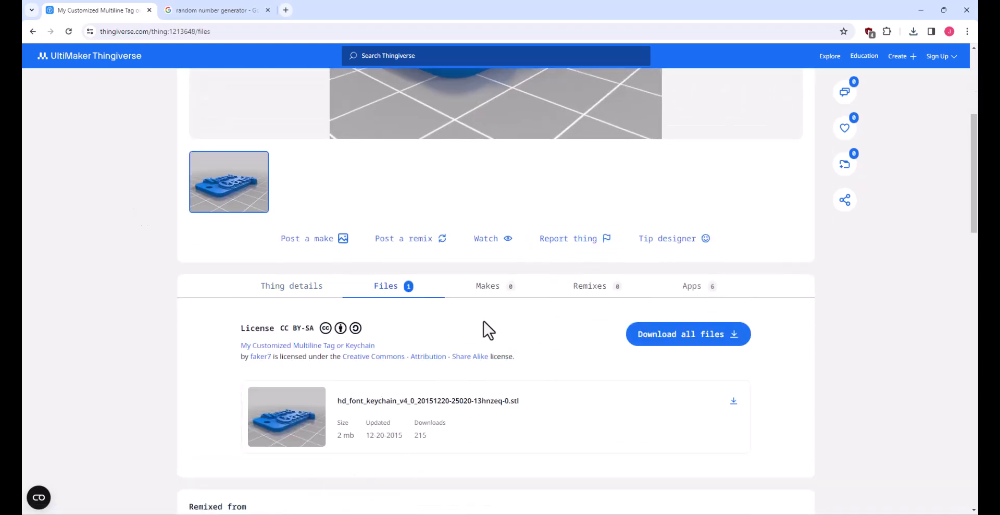
click(733, 401)
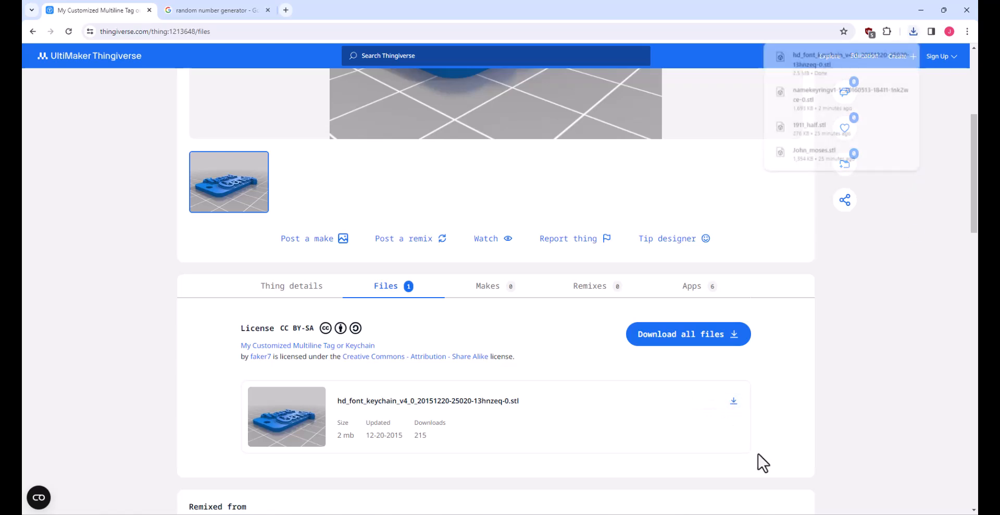
scroll(590, 403, up, 5)
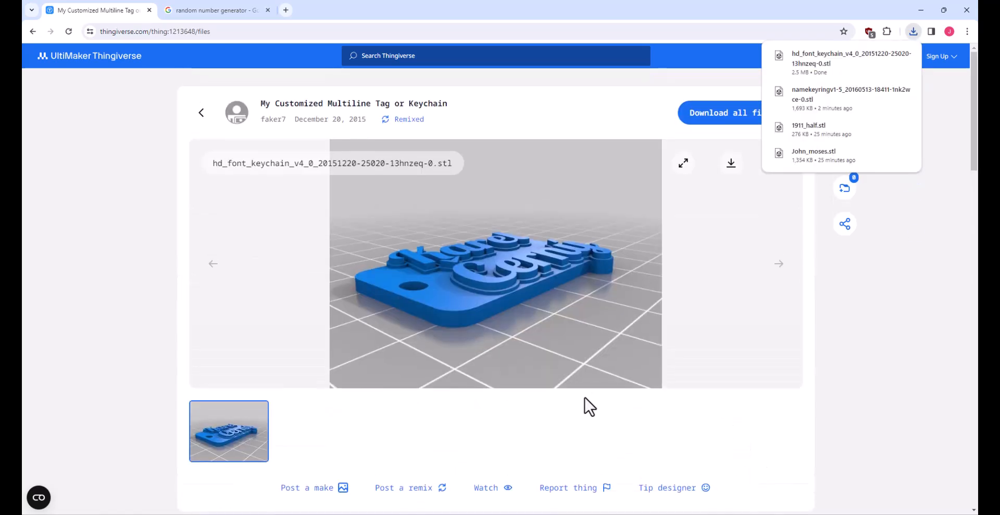
Generate and copy another random number and load the Thingiverse design with ID 3628088
click(227, 9)
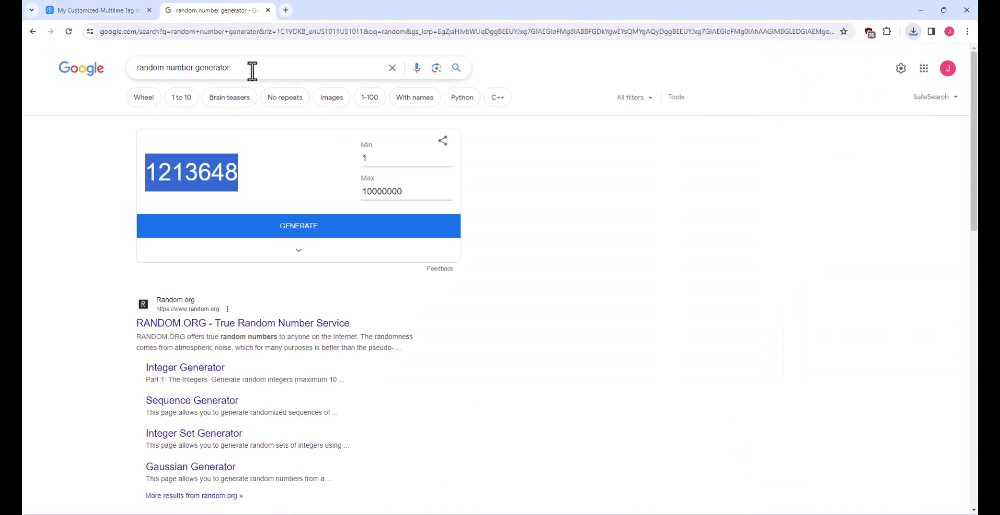
click(280, 226)
drag(240, 175, 148, 175)
click(127, 11)
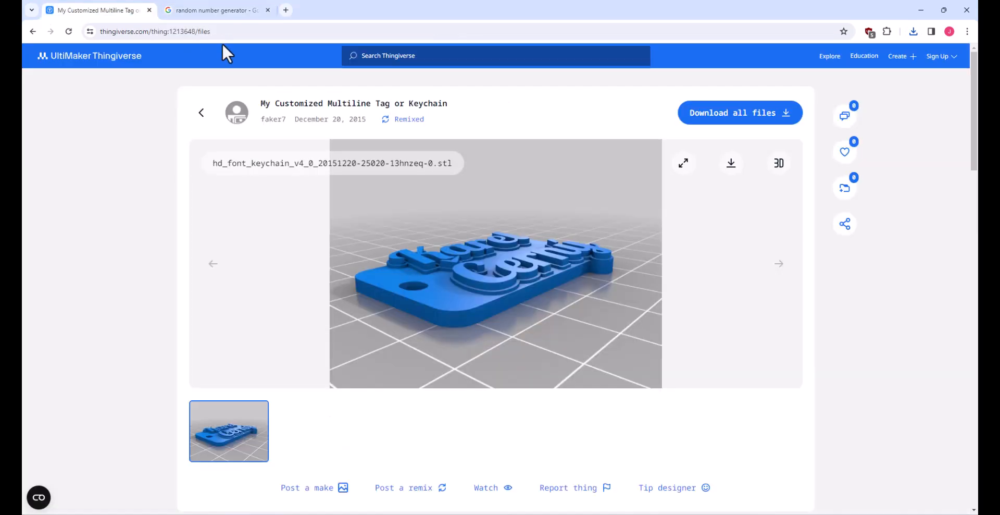
click(227, 31)
double_click(228, 31)
key(ctrl+v)
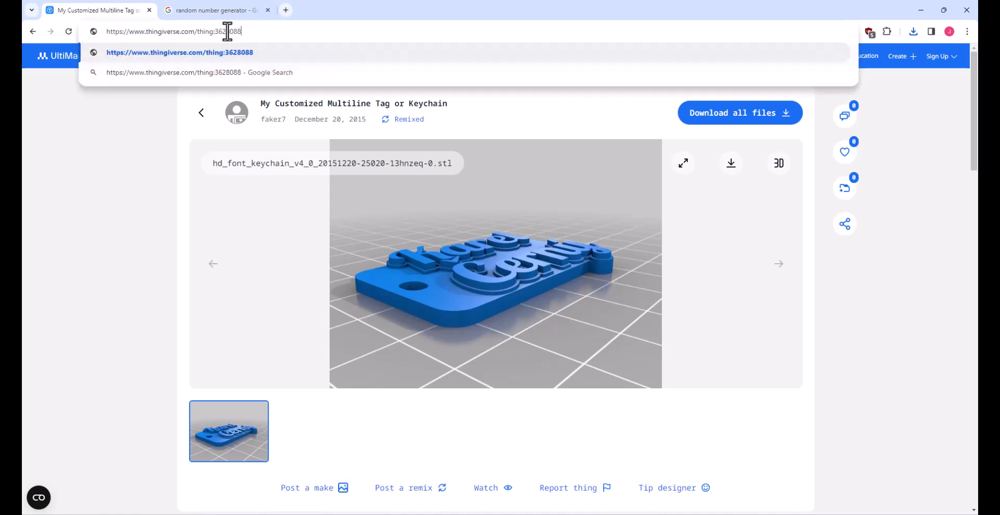
key(Return)
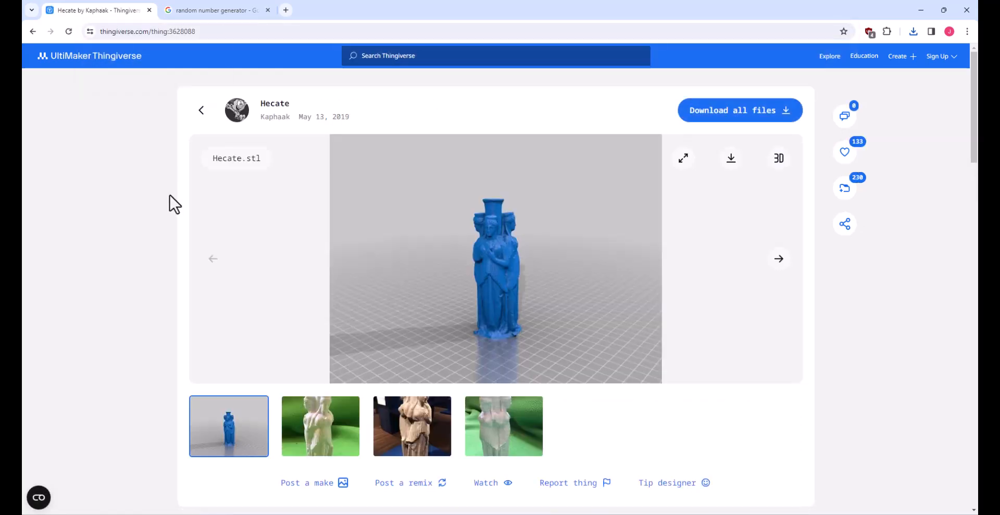
Download Hecate.stl from the statue design's file list and return to its picture gallery
scroll(151, 212, down, 5)
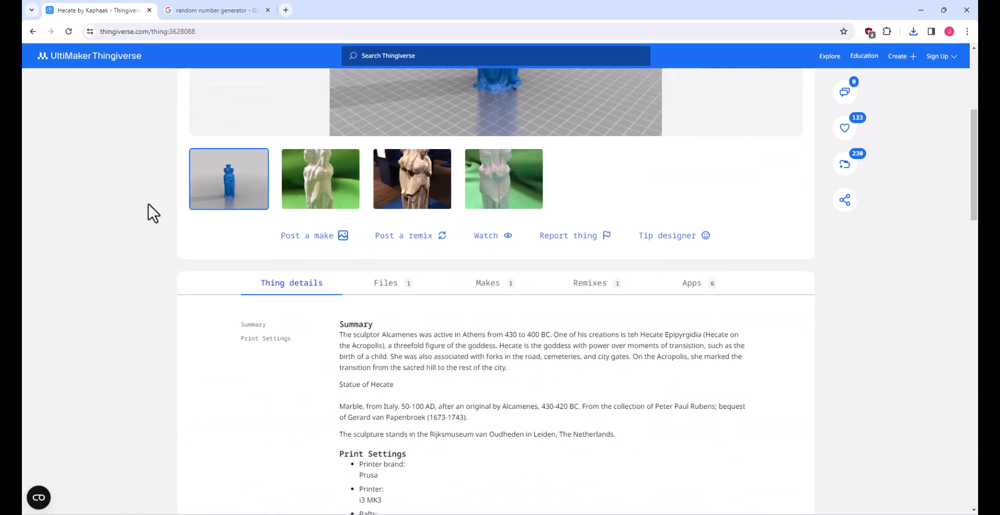
click(385, 287)
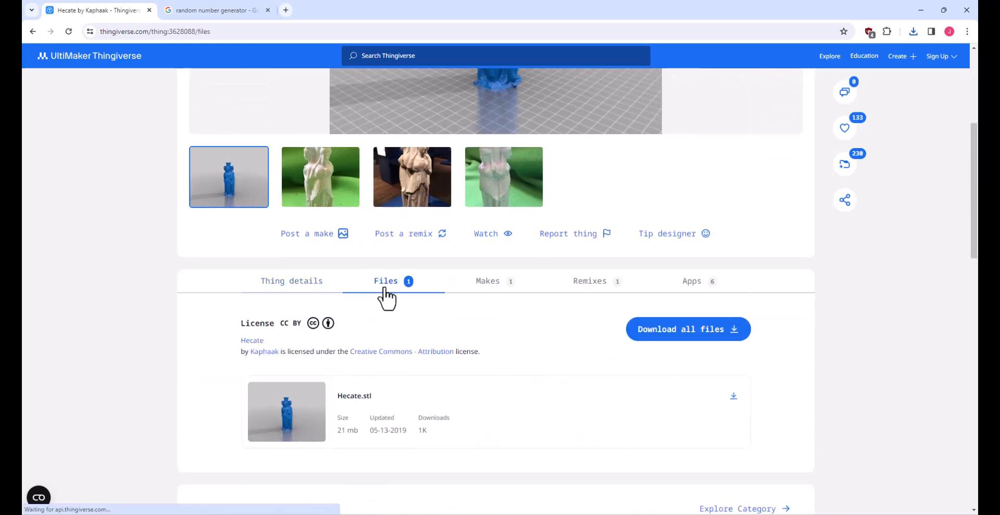
click(732, 398)
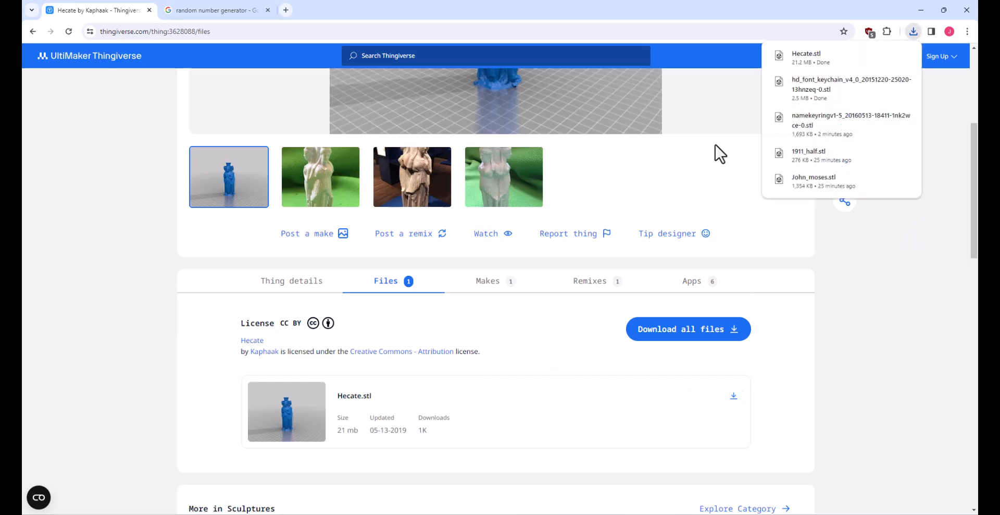
scroll(500, 367, up, 4)
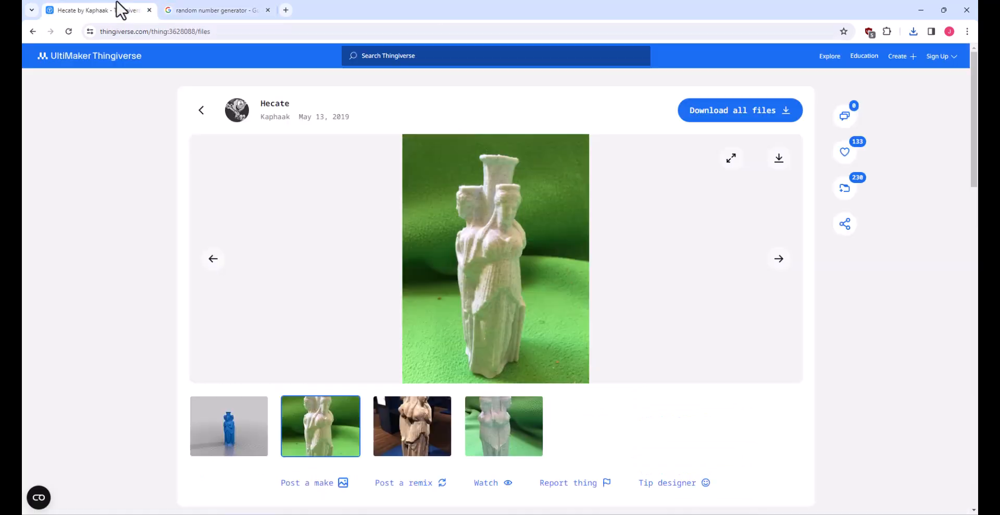
Load the Thingiverse design with random ID 5645161 and download its complete file package and 2020_tray.stl
drag(250, 31, 209, 31)
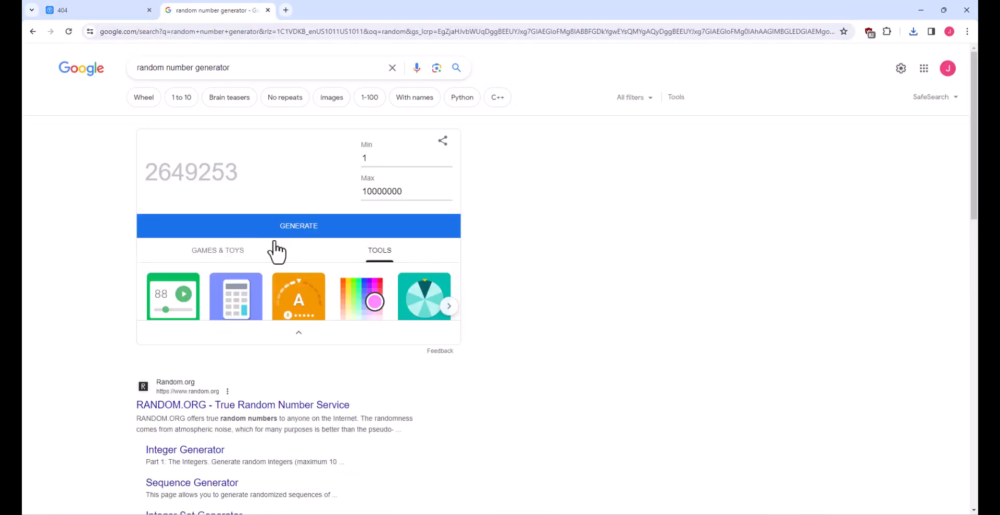
click(277, 250)
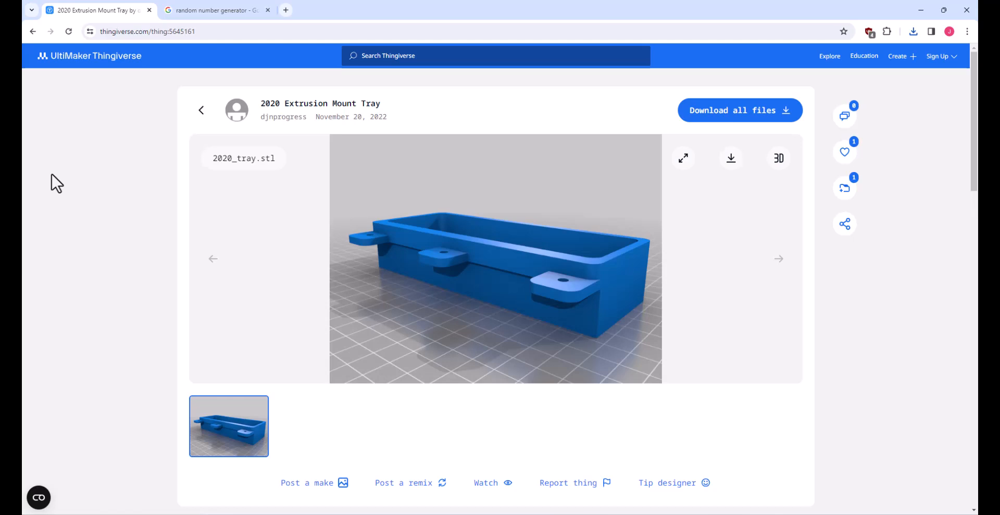
scroll(605, 289, down, 5)
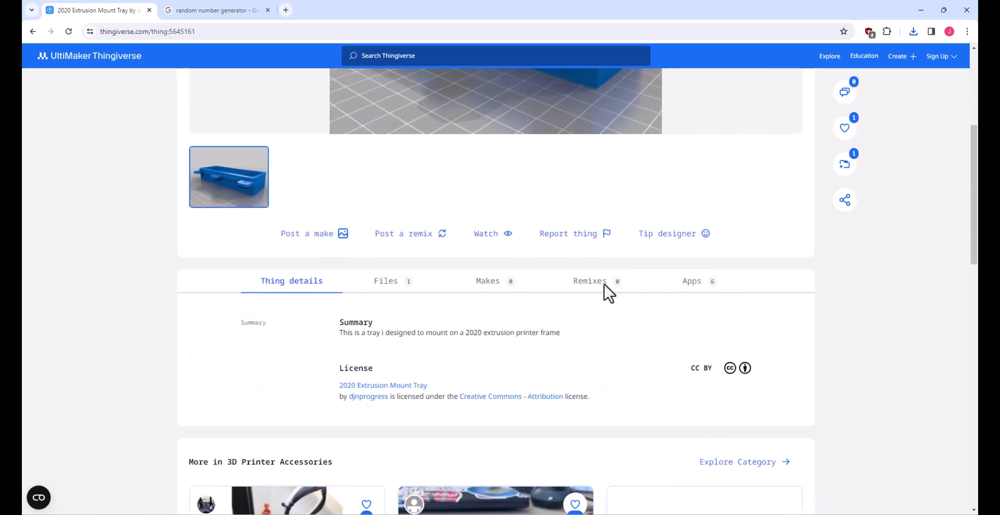
click(407, 290)
click(677, 339)
click(732, 139)
click(799, 146)
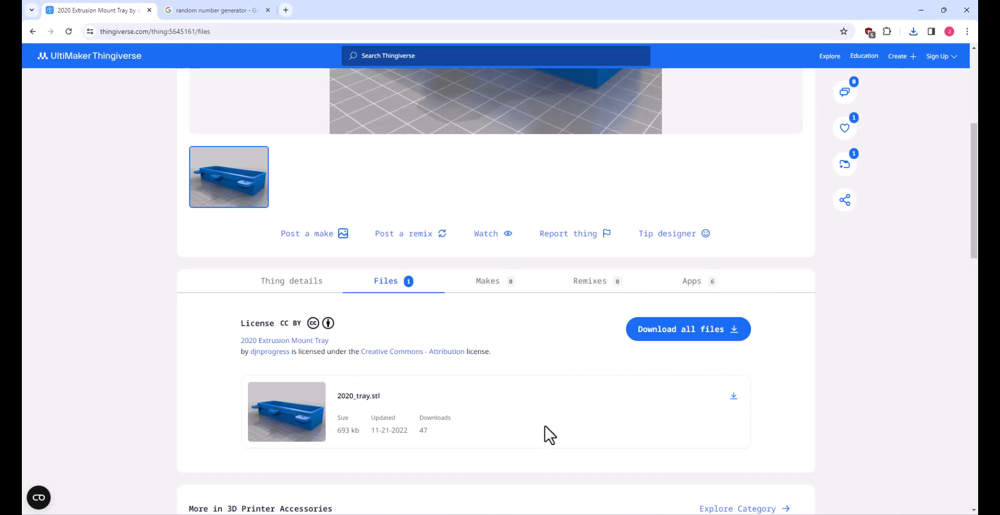
Generate and copy a new random number and load the Thingiverse design with ID 2464883
click(279, 230)
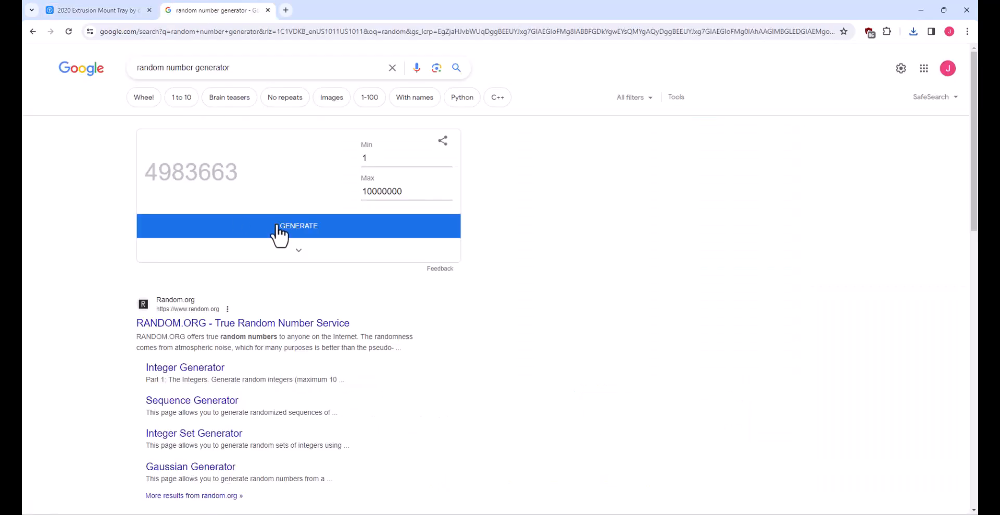
double_click(179, 177)
key(ctrl+c)
click(123, 11)
click(221, 32)
drag(215, 32, 299, 77)
key(ctrl+v)
key(Return)
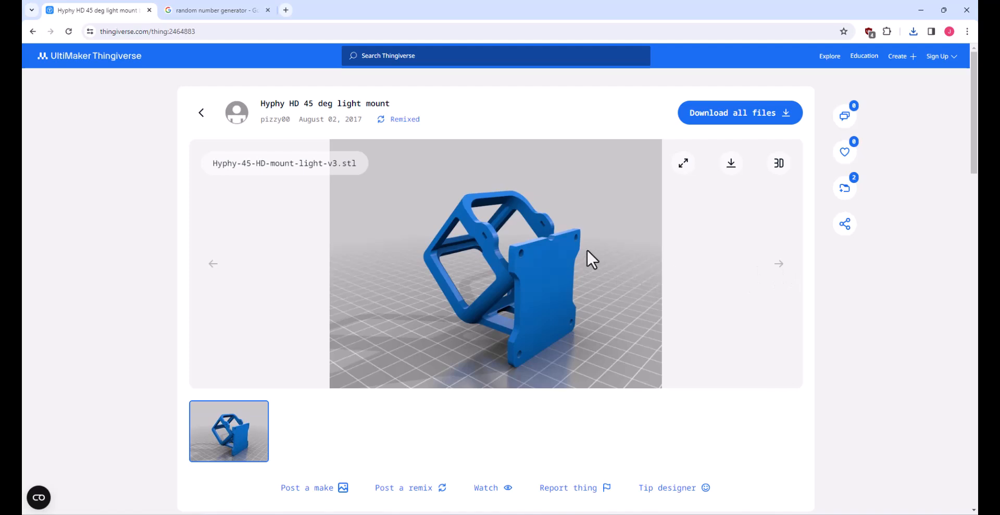
Download Hyphy-45-HD-mount-light-v3.stl from the light mount design's file list
scroll(587, 251, down, 4)
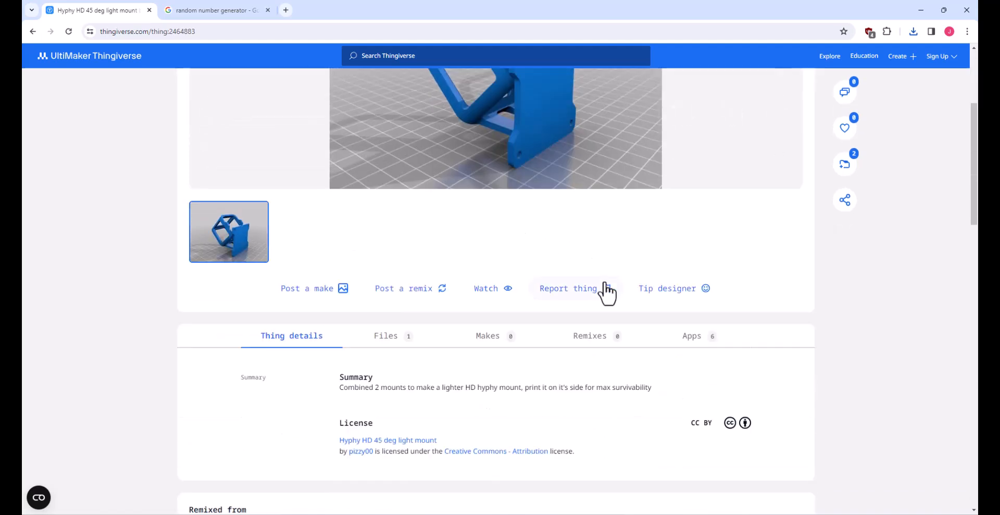
click(386, 336)
scroll(579, 352, down, 4)
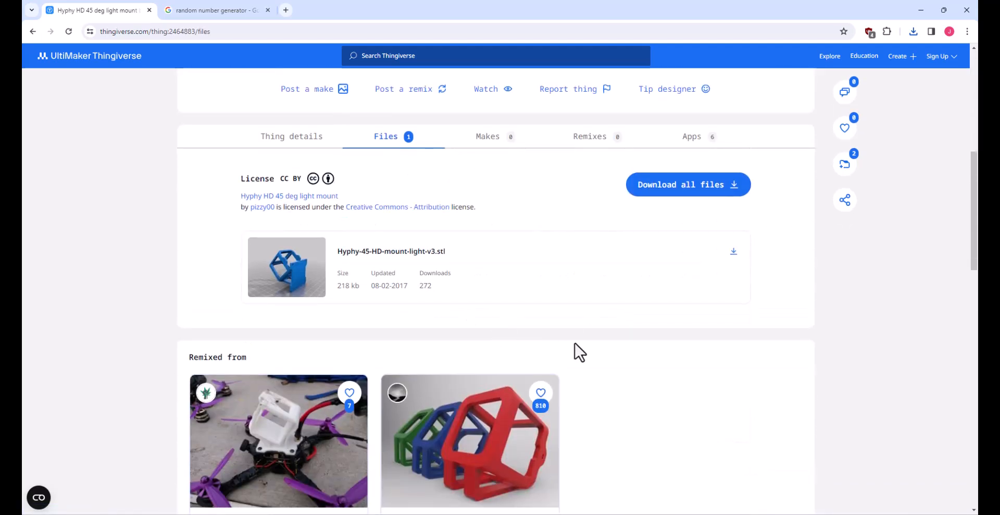
click(731, 258)
scroll(599, 290, up, 8)
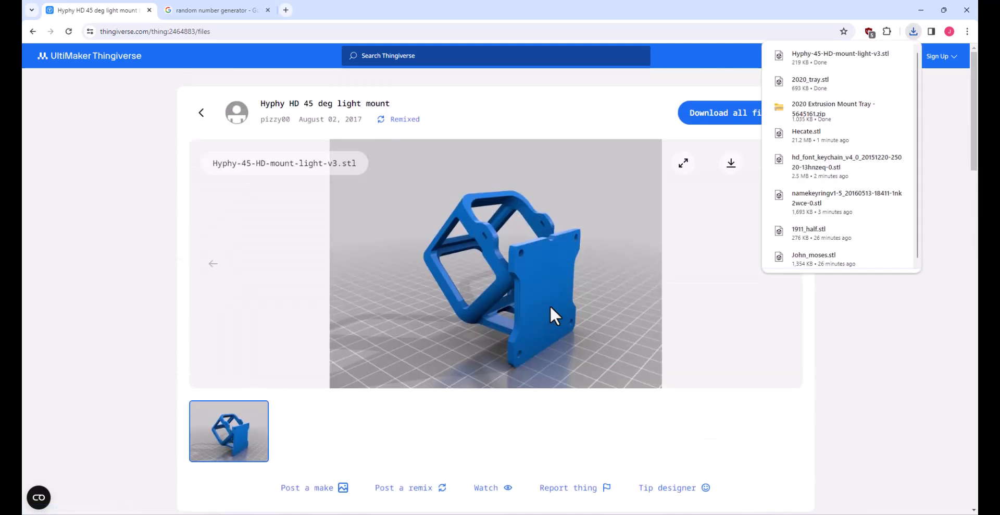
Generate and copy another random number and load the Thingiverse design with ID 5853272
click(219, 10)
click(312, 225)
drag(236, 172, 146, 172)
click(124, 6)
click(277, 34)
click(277, 34)
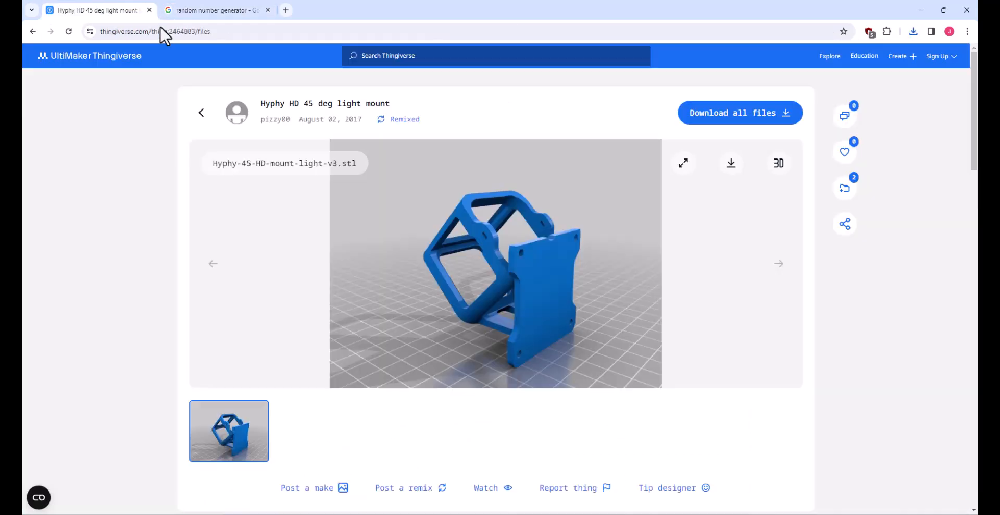
key(ctrl+shift+Left)
key(ctrl+shift+Left)
key(ctrl+v)
key(Return)
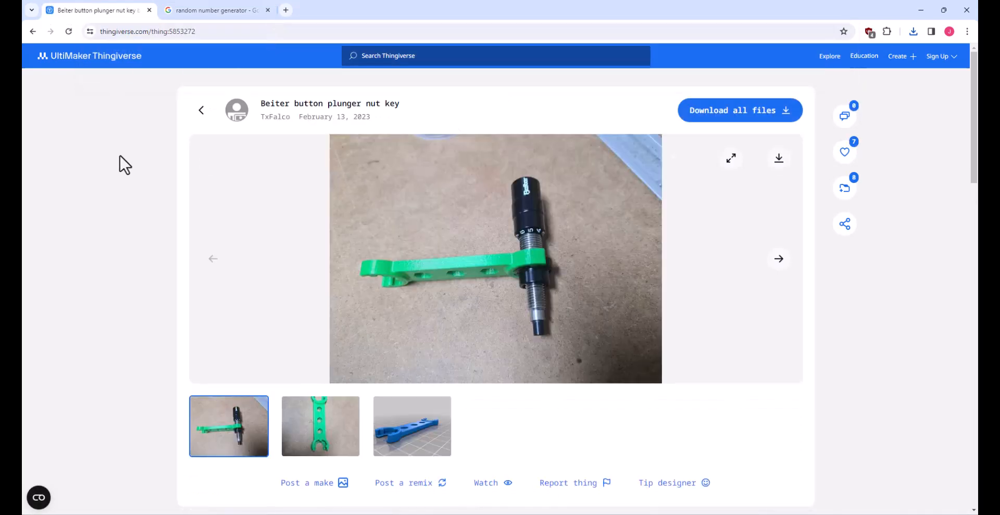
View the photos and the 3D render in the plunger nut key's picture gallery
click(423, 424)
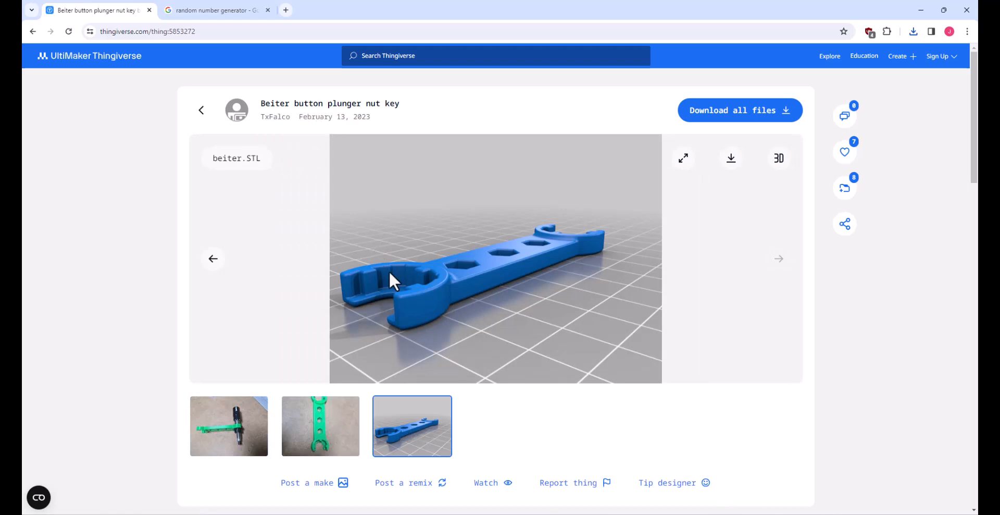
click(335, 428)
click(236, 432)
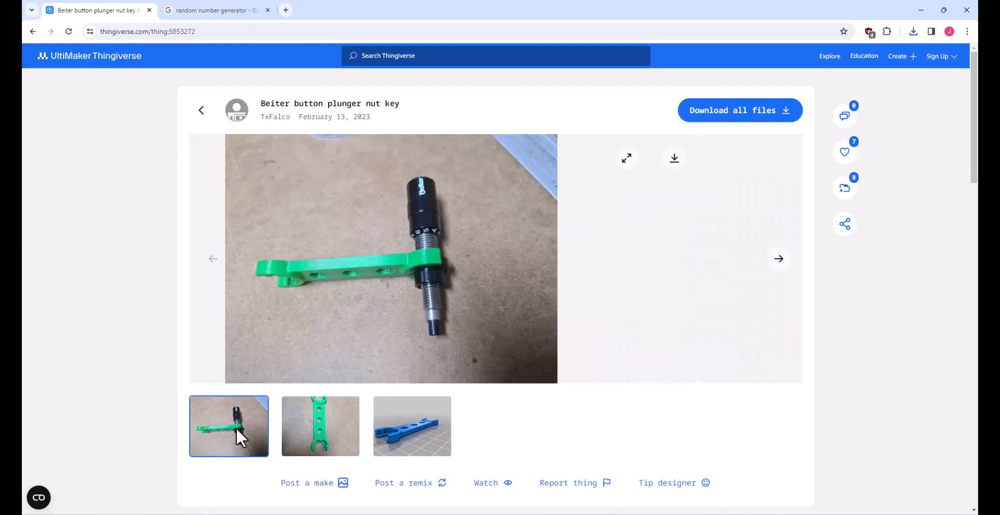
click(405, 437)
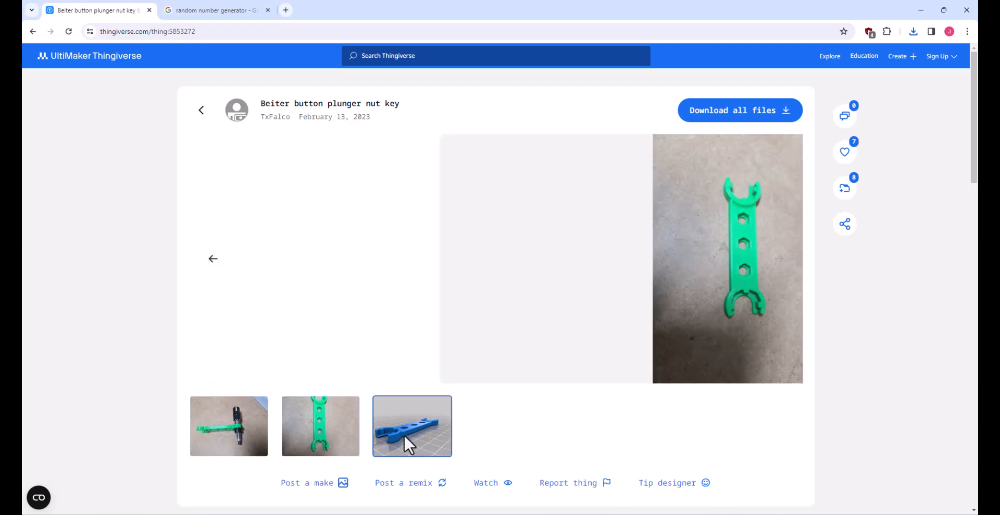
Review the plunger nut key's summary and download beiter.STL from its file list
scroll(484, 252, down, 6)
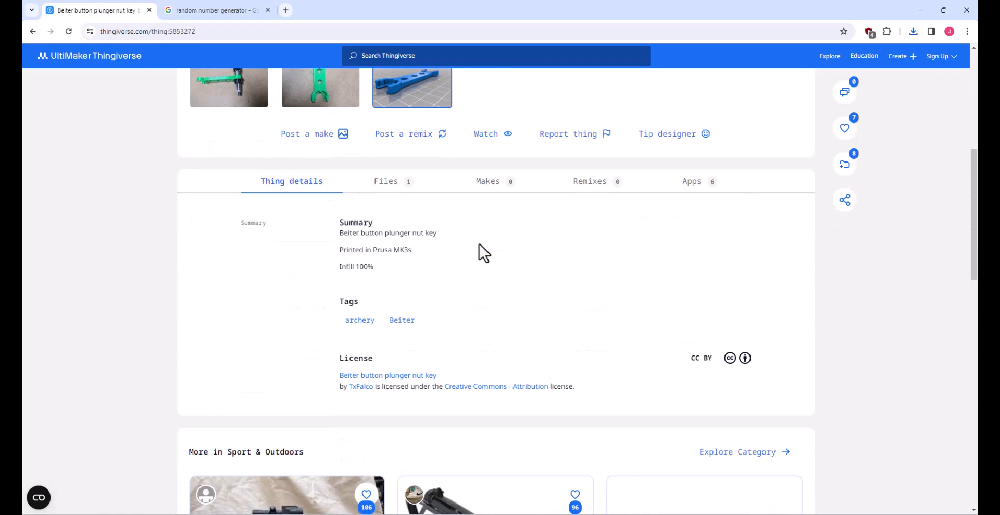
scroll(457, 257, up, 1)
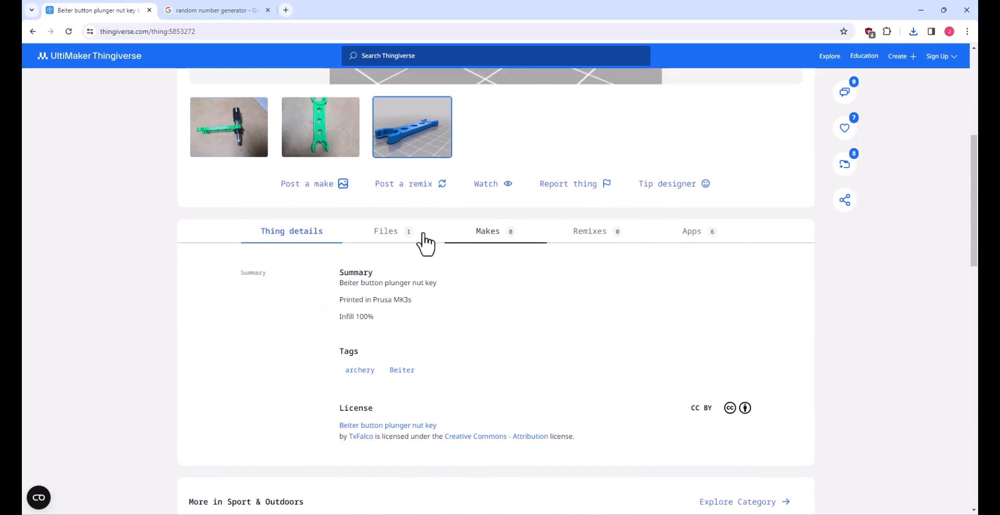
click(391, 233)
click(731, 349)
Try several newly generated random numbers one after another as Thingiverse design IDs
click(216, 10)
click(310, 224)
drag(243, 175, 145, 175)
click(99, 11)
key(Return)
click(216, 10)
click(305, 226)
drag(242, 176, 146, 177)
click(99, 10)
double_click(243, 31)
click(216, 11)
click(307, 225)
drag(243, 175, 145, 175)
click(99, 10)
click(217, 11)
click(312, 223)
drag(242, 175, 145, 174)
click(103, 9)
Generate and copy a new random number and load the Thingiverse design with ID 1057266
click(229, 10)
click(308, 224)
drag(243, 175, 151, 173)
click(103, 9)
click(231, 32)
double_click(231, 32)
key(ctrl+v)
key(Return)
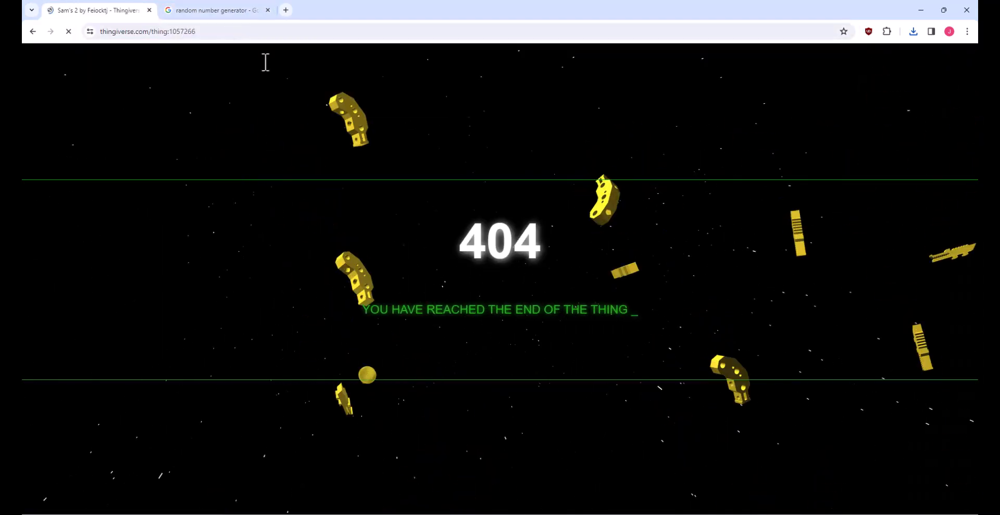
scroll(584, 328, down, 4)
click(416, 347)
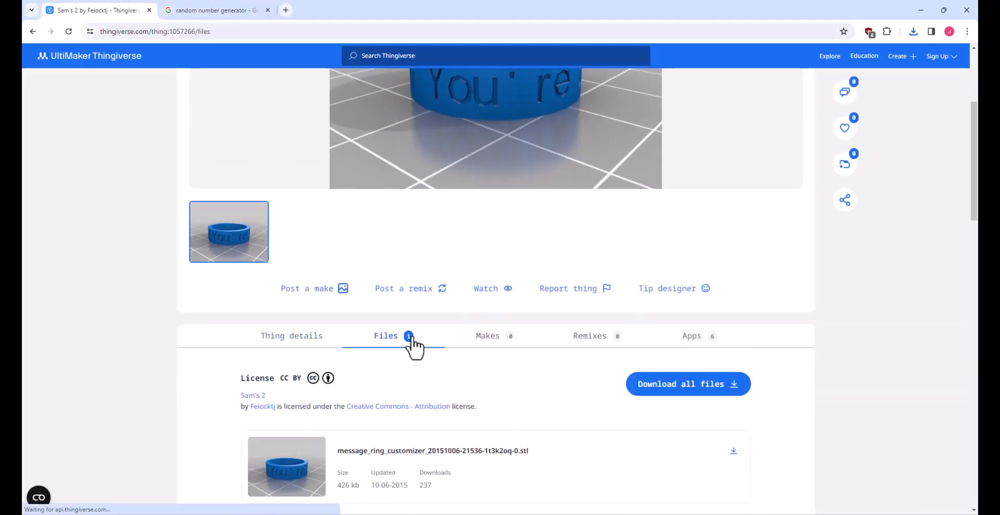
click(732, 451)
click(577, 442)
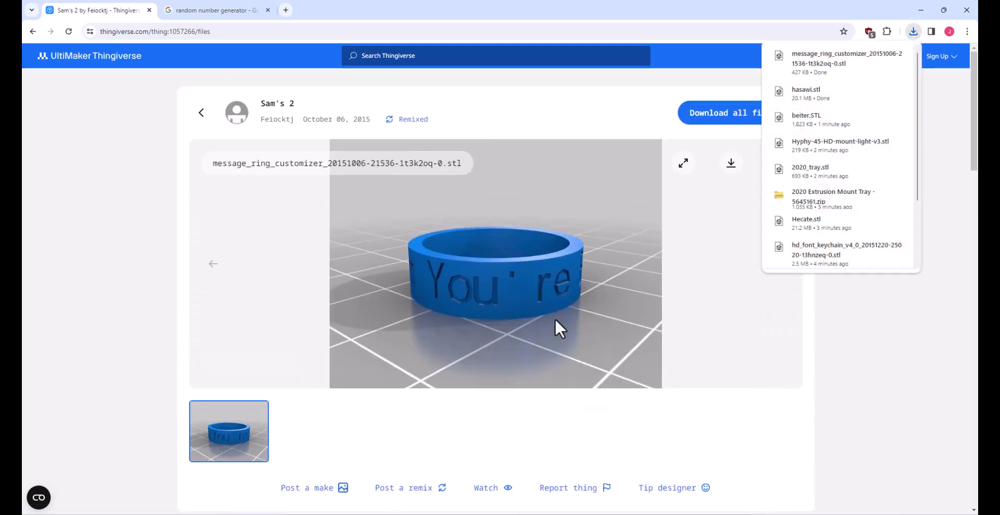
Try further randomly generated numbers in the Thingiverse address as design IDs
click(230, 11)
click(312, 229)
drag(236, 188, 151, 178)
click(96, 11)
key(ctrl+v)
key(Return)
click(222, 10)
drag(252, 188, 153, 177)
click(97, 11)
key(ctrl+v)
click(221, 10)
drag(256, 189, 148, 176)
click(96, 10)
Copy another random number and load the Thingiverse design with ID 785819
click(221, 10)
click(96, 10)
double_click(234, 32)
key(ctrl+v)
key(Return)
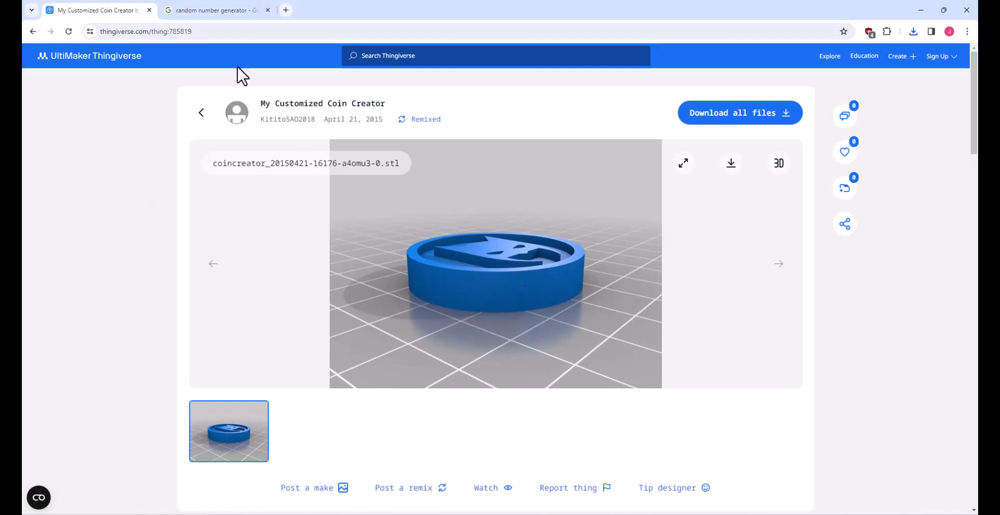
Generate more random numbers and try each of them as a Thingiverse design ID
click(224, 13)
click(281, 232)
click(97, 10)
click(214, 34)
drag(247, 182, 148, 176)
key(Return)
click(221, 10)
click(97, 10)
click(221, 10)
click(96, 10)
double_click(236, 33)
key(Return)
click(222, 11)
drag(248, 179, 147, 173)
click(96, 11)
Generate a new random number and load the Thingiverse design with ID 772036
click(221, 11)
click(281, 227)
click(96, 11)
double_click(221, 33)
key(ctrl+v)
key(Return)
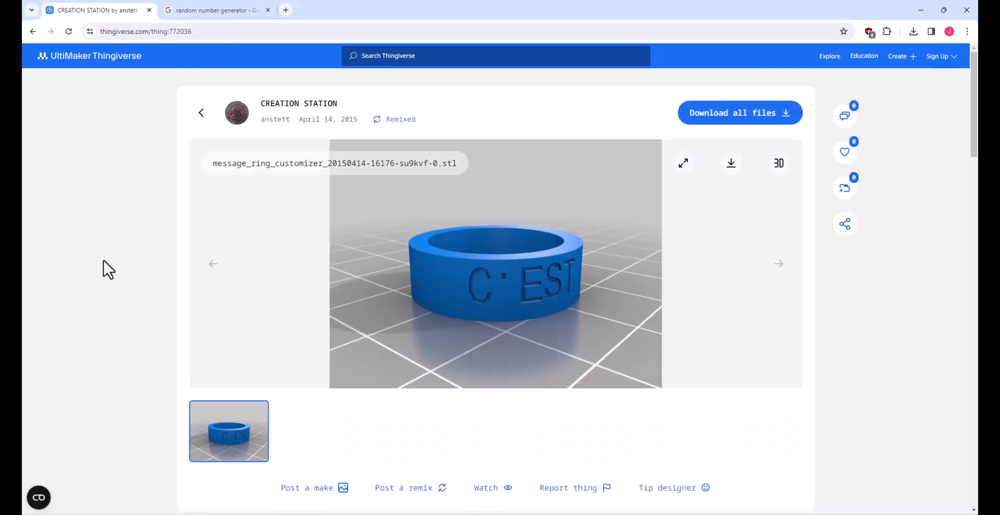
Look over the ring design, copy the number from the random generator, and try it as a Thingiverse design ID
scroll(473, 364, down, 4)
scroll(473, 364, up, 4)
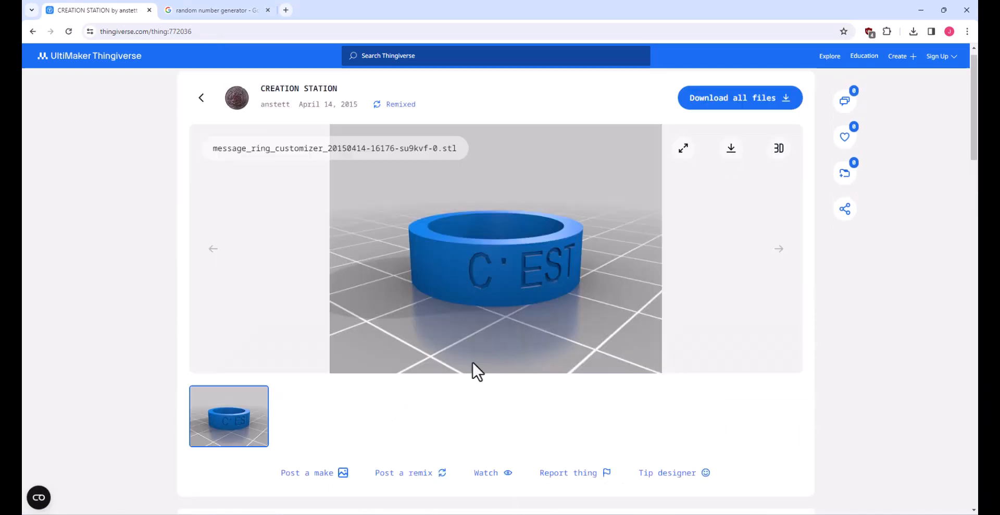
click(222, 11)
drag(235, 176, 151, 172)
click(96, 10)
double_click(252, 30)
key(ctrl+v)
key(Return)
Generate a new random number and load the Thingiverse design with ID 4946802
click(221, 10)
click(299, 227)
drag(247, 178, 146, 172)
click(96, 10)
double_click(217, 32)
key(ctrl+v)
key(Return)
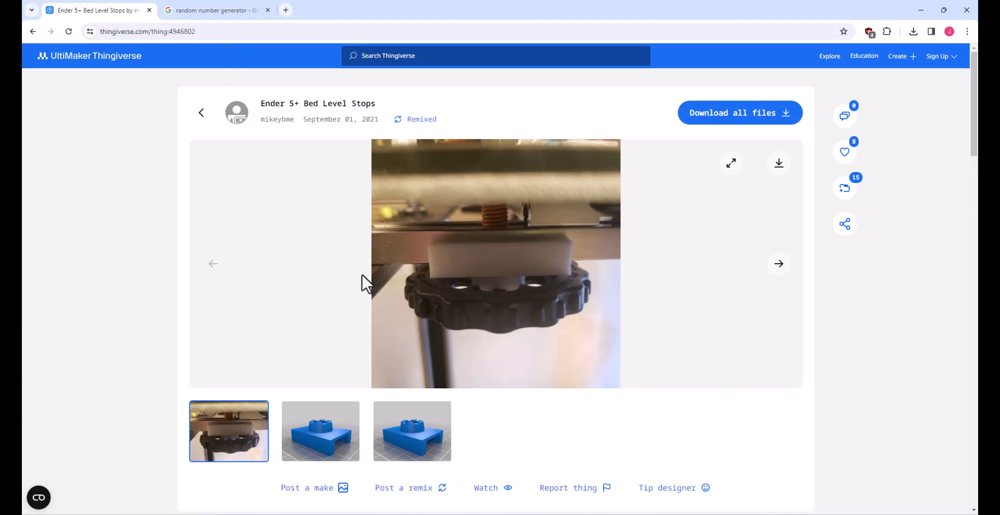
Look through the preview images of Ender 5+ Bed Level Stops and open its list of STL files
click(327, 428)
click(398, 431)
click(332, 431)
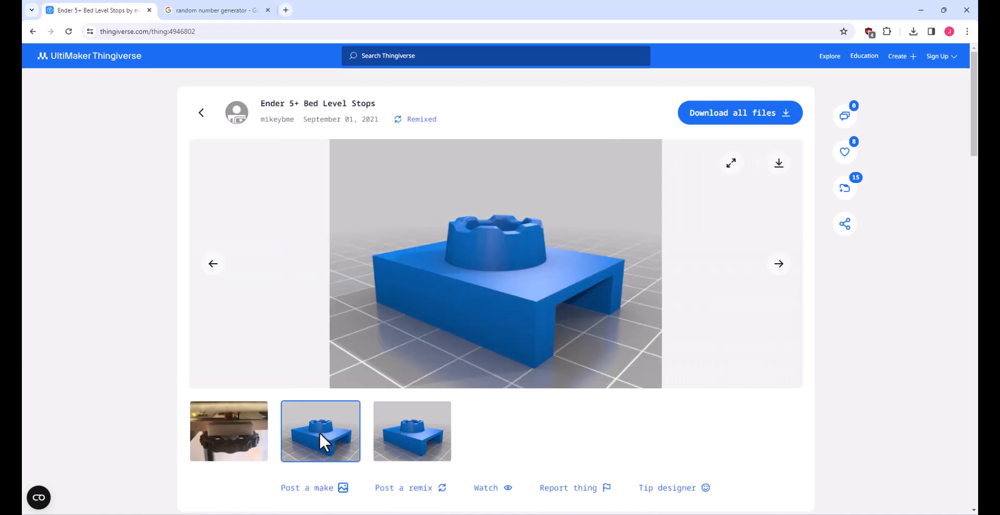
click(245, 431)
scroll(417, 469, down, 4)
click(404, 339)
scroll(547, 417, down, 3)
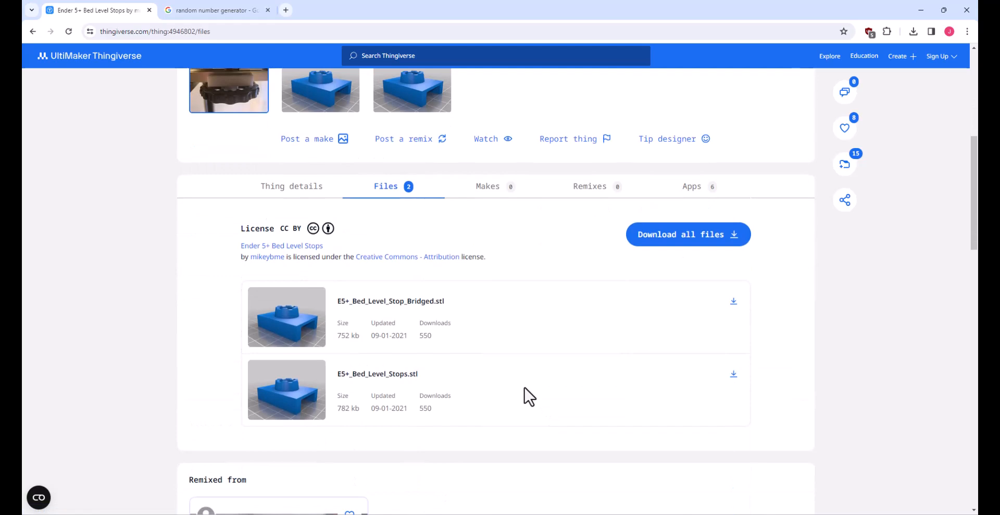
scroll(490, 386, down, 1)
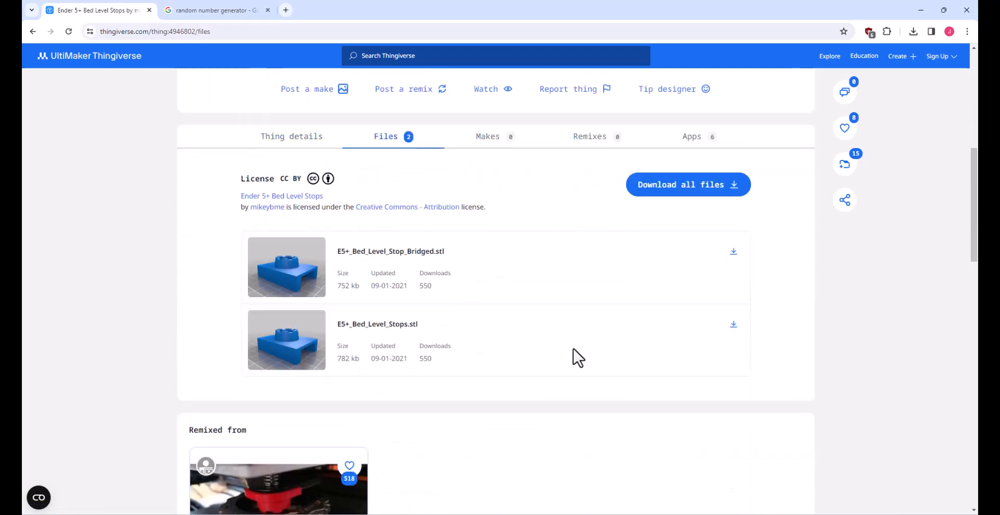
Generate another random number, load the Thingiverse design with ID 6119634, and view its preview images
click(216, 10)
click(250, 225)
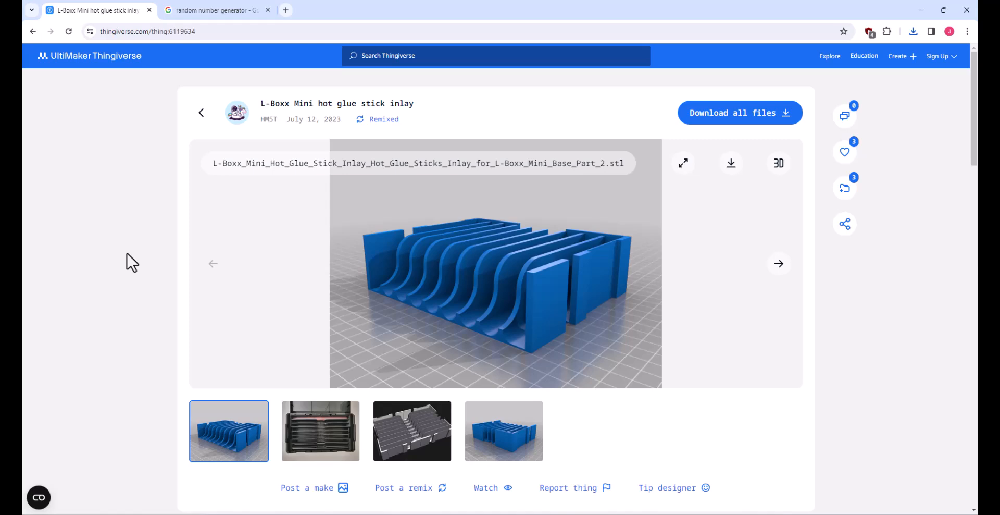
click(306, 435)
click(426, 433)
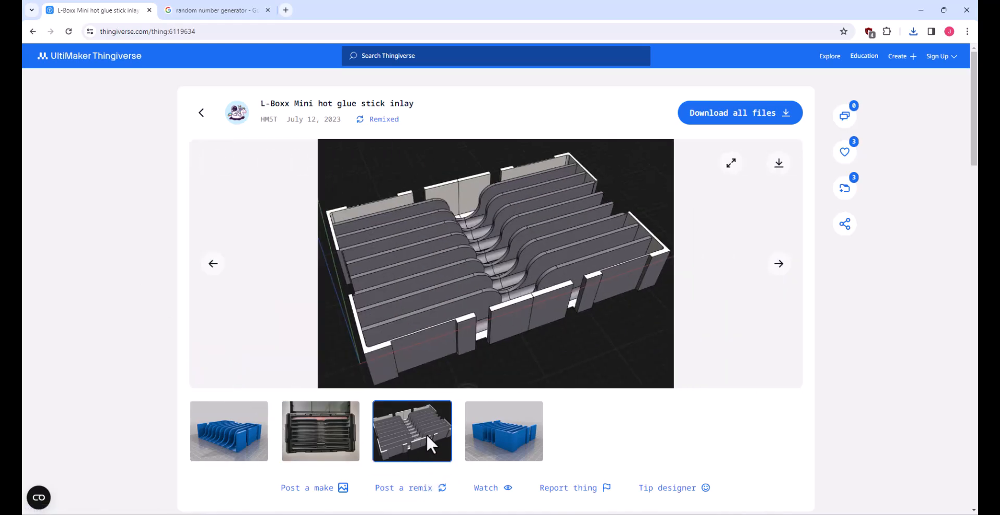
click(235, 431)
Generate and copy a fresh random number and try it in the Thingiverse address as a design ID
click(211, 9)
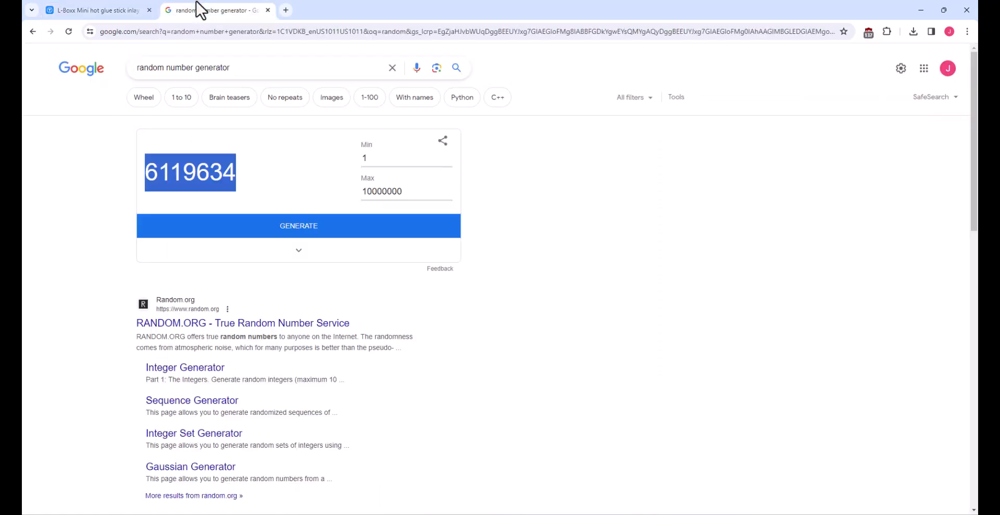
click(298, 225)
drag(238, 175, 146, 175)
key(ctrl+c)
click(118, 10)
click(235, 32)
drag(252, 32, 209, 32)
key(ctrl+v)
key(Return)
Generate and copy a random number, and load the Thingiverse design with ID 5343472
click(211, 10)
click(323, 224)
drag(242, 175, 145, 175)
key(ctrl+c)
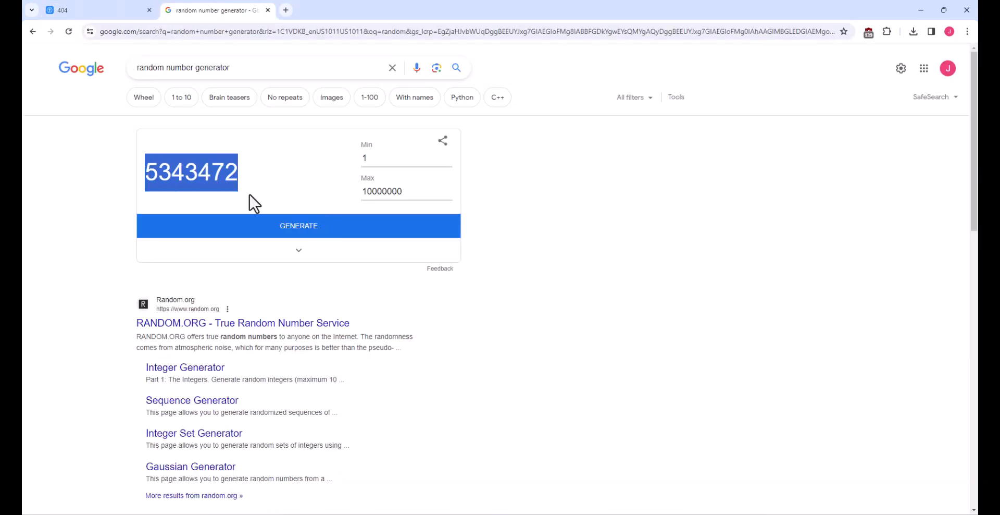
click(117, 10)
click(244, 32)
drag(244, 32, 210, 32)
key(ctrl+v)
key(Return)
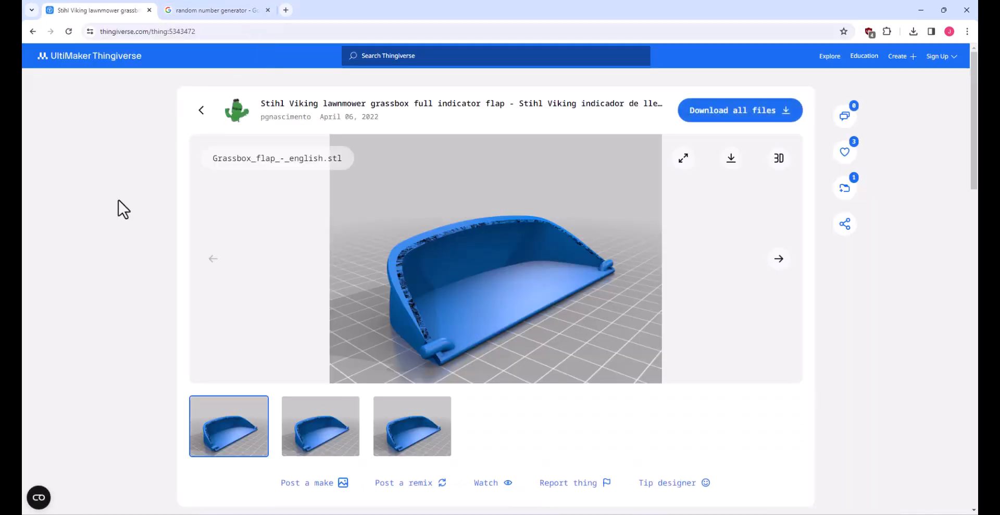
Look through the preview images of the Stihl Viking lawnmower grassbox flap and open its file list
click(326, 411)
click(408, 421)
click(320, 417)
click(222, 413)
scroll(417, 346, down, 4)
click(430, 345)
Generate a random number and replace the end of the Thingiverse address with it to load design 5802821
click(201, 9)
click(300, 225)
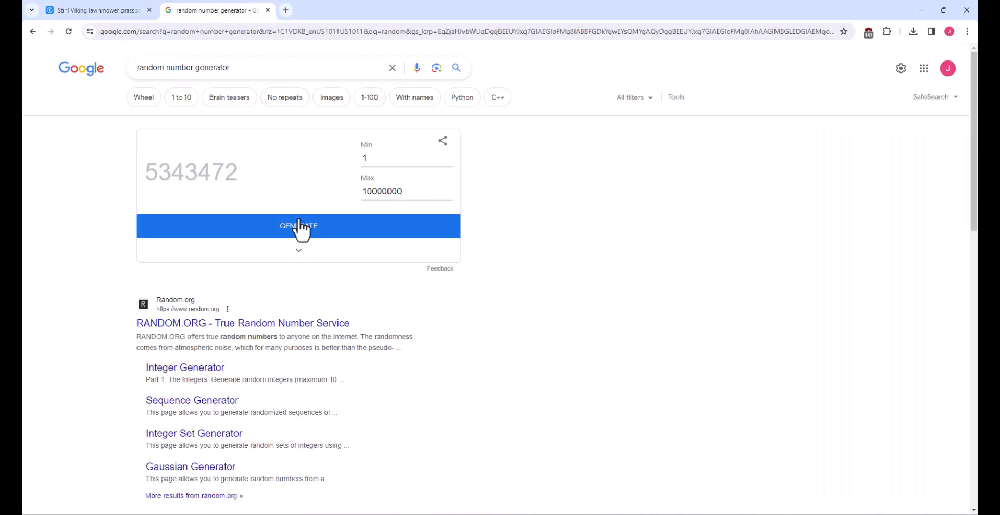
drag(232, 173, 149, 177)
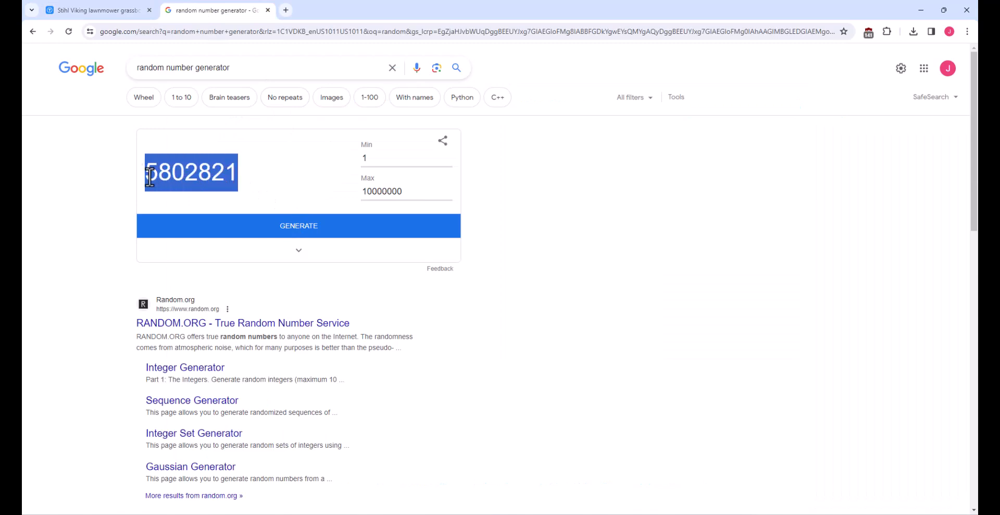
click(115, 7)
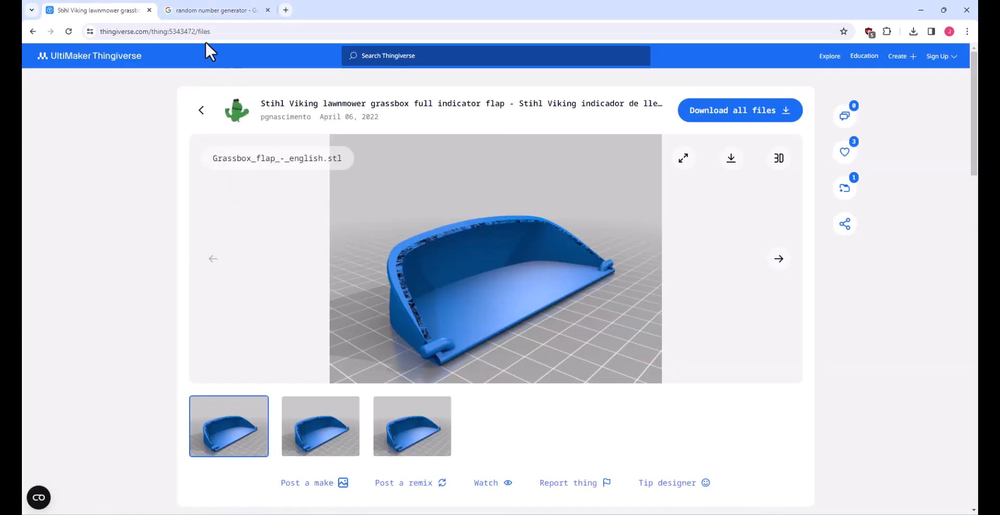
click(218, 31)
key(End)
key(ctrl+shift+Left)
key(ctrl+shift+Left)
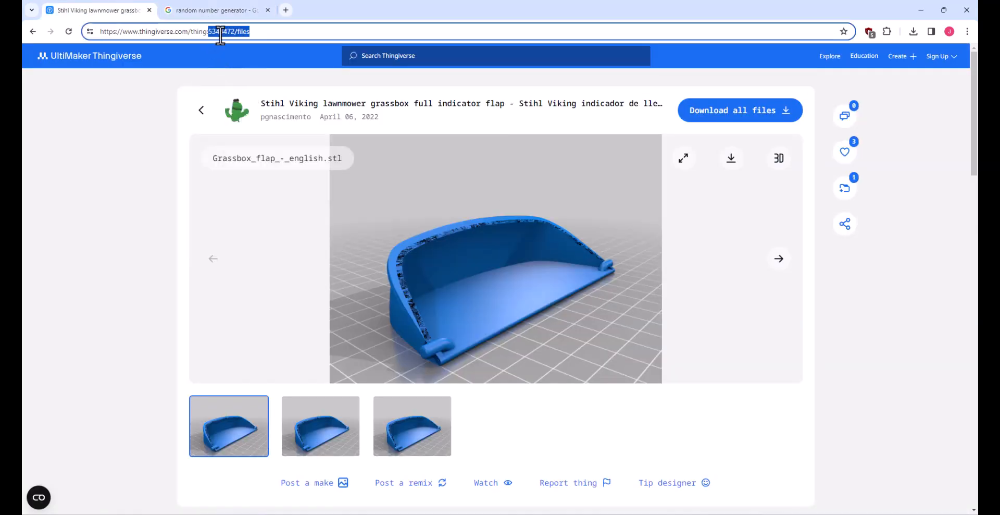
key(ctrl+v)
key(Return)
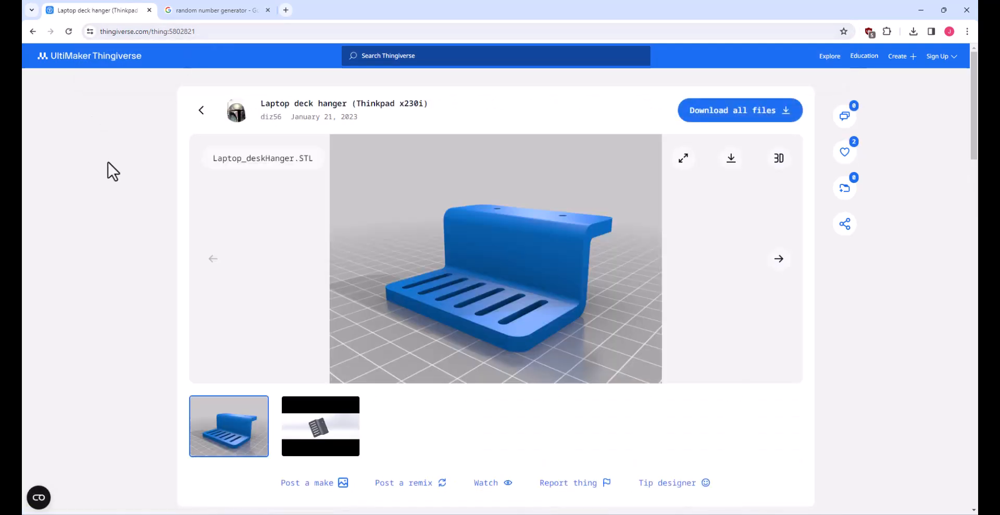
Download Laptop_deskHanger.STL from the files of the Laptop deck hanger design
scroll(425, 292, down, 2)
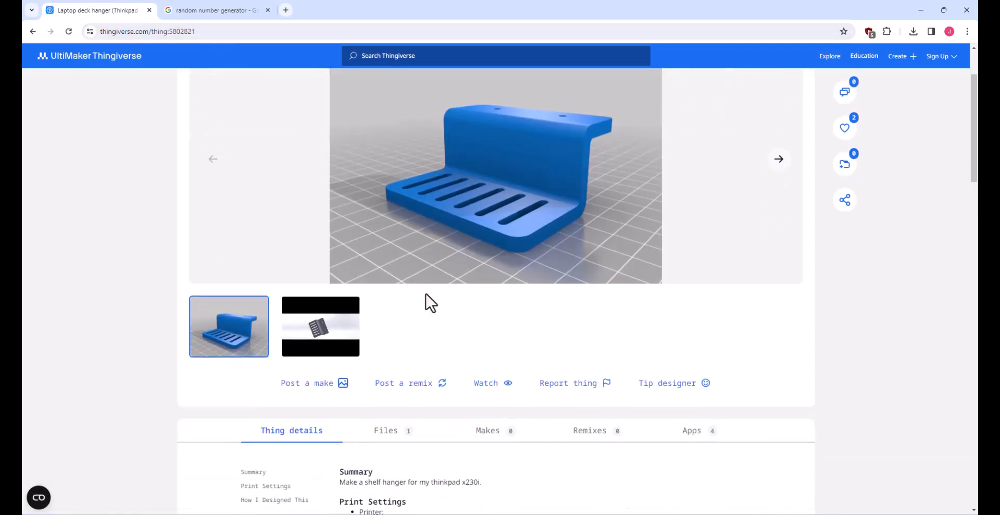
scroll(476, 305, down, 3)
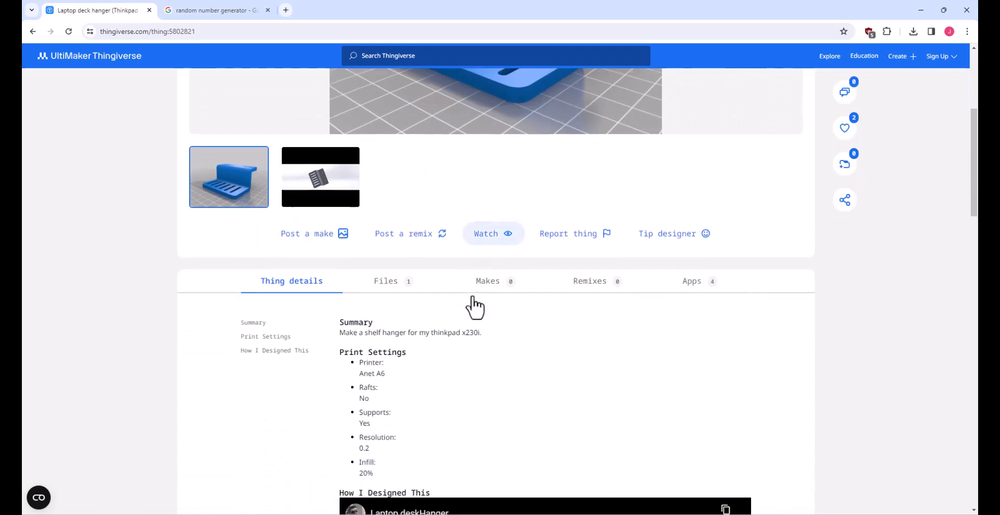
click(408, 284)
scroll(458, 263, down, 2)
click(731, 304)
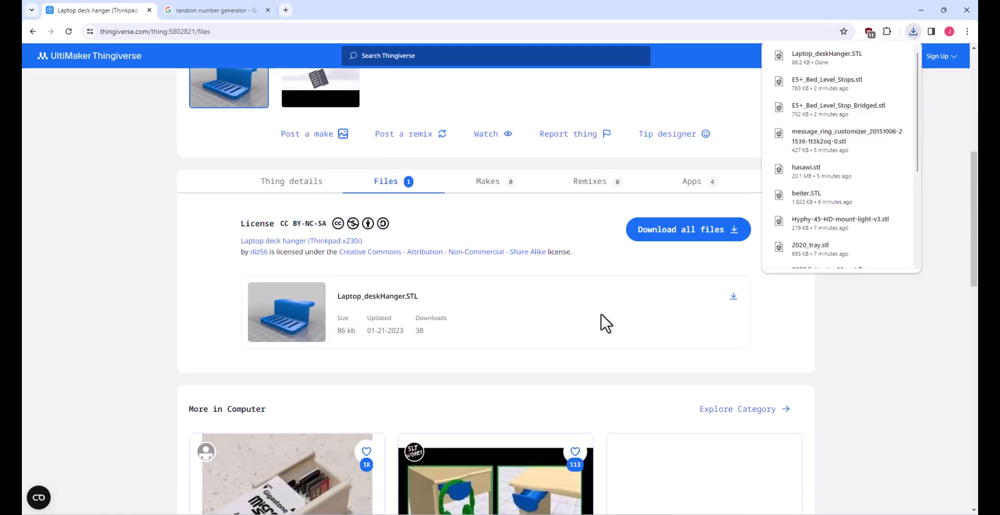
scroll(598, 331, up, 5)
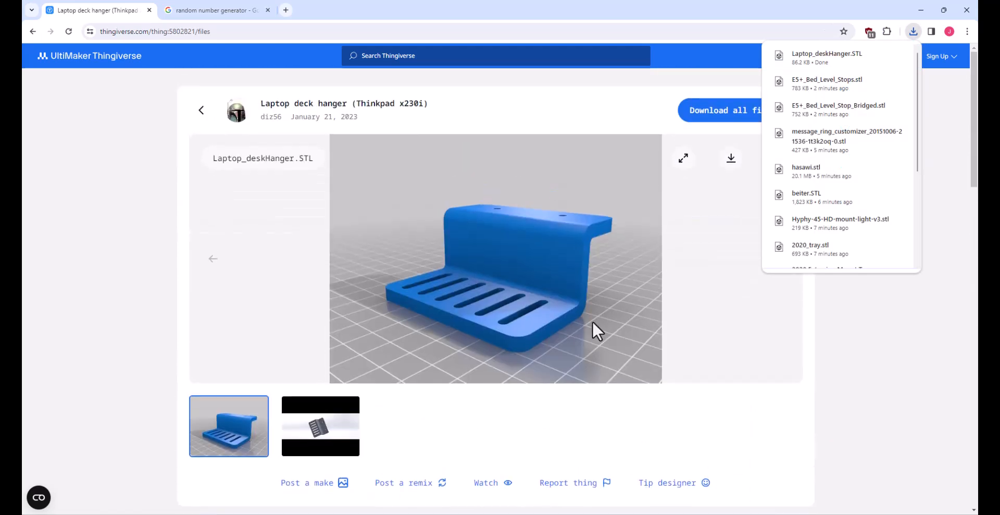
Generate a random number and replace the end of the Thingiverse address with it to load design 6070521
click(245, 8)
click(301, 233)
drag(236, 172, 150, 173)
click(129, 8)
click(238, 37)
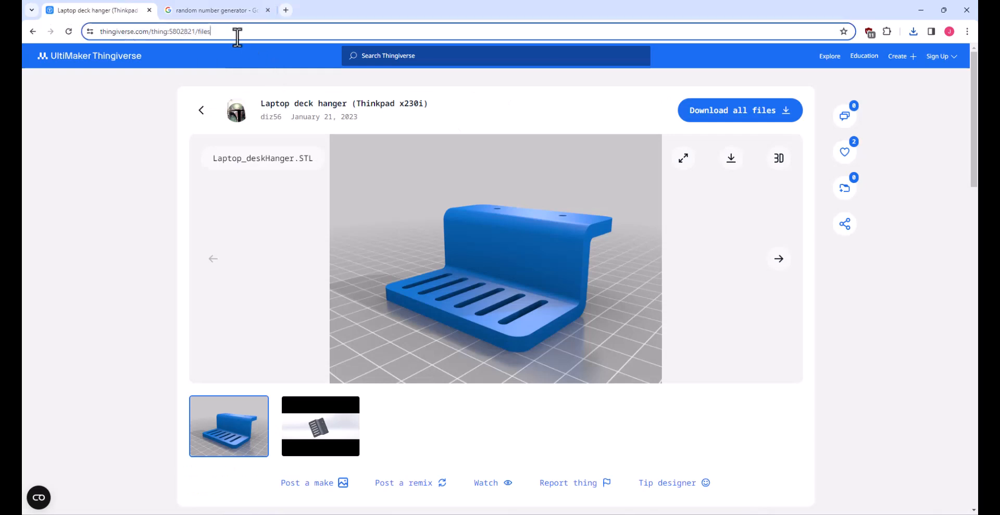
click(237, 37)
key(ctrl+shift+Left)
key(ctrl+shift+Left)
key(ctrl+v)
key(Return)
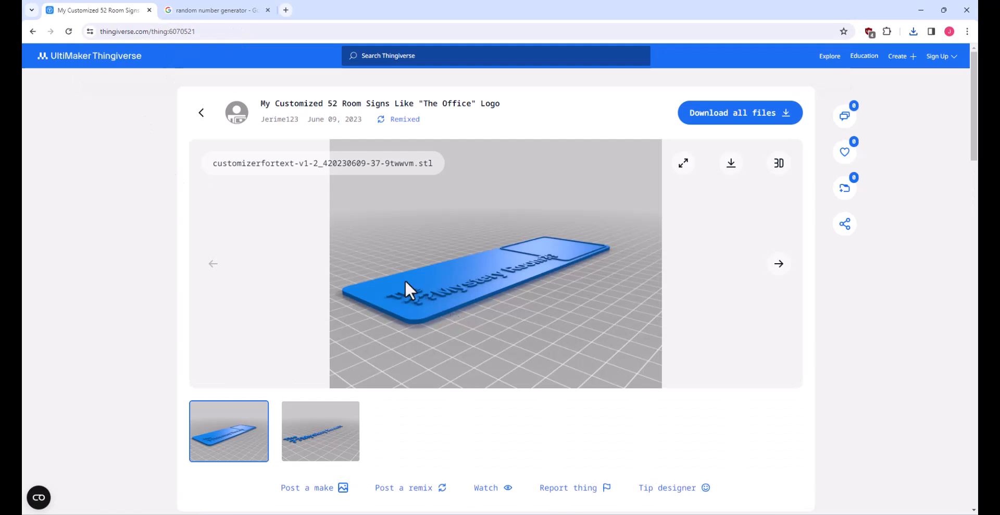
Generate two more random numbers and try each of them as a Thingiverse design ID
click(208, 8)
click(290, 223)
drag(243, 176, 146, 177)
click(114, 10)
double_click(239, 33)
key(ctrl+v)
key(Return)
click(211, 10)
click(307, 234)
drag(245, 176, 148, 173)
click(109, 11)
double_click(214, 33)
key(ctrl+v)
key(Return)
Generate a new random number and load the Thingiverse design with ID 5712509
click(211, 10)
click(299, 225)
drag(250, 188, 148, 176)
click(94, 10)
double_click(224, 32)
key(ctrl+v)
key(Return)
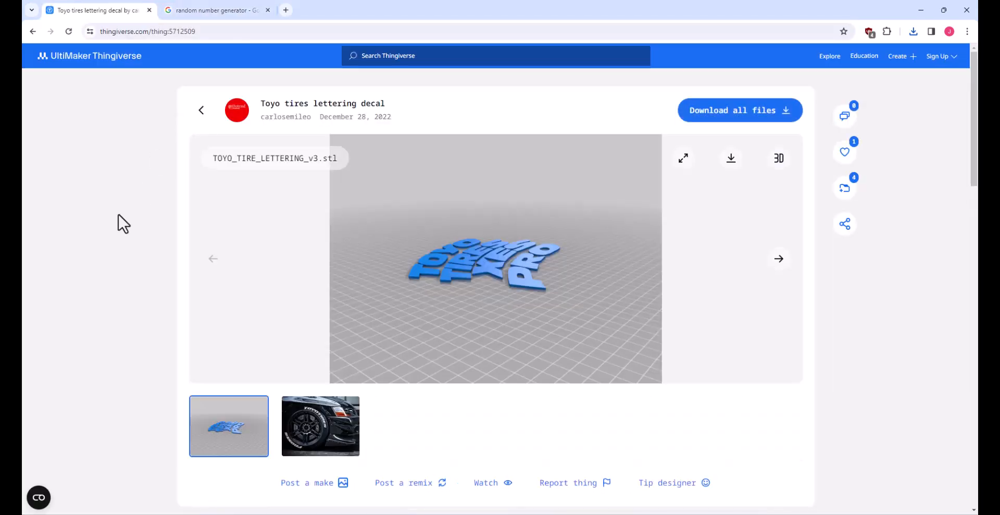
Generate and copy the random number 3058453 and try it as a Thingiverse design ID
click(207, 10)
click(316, 229)
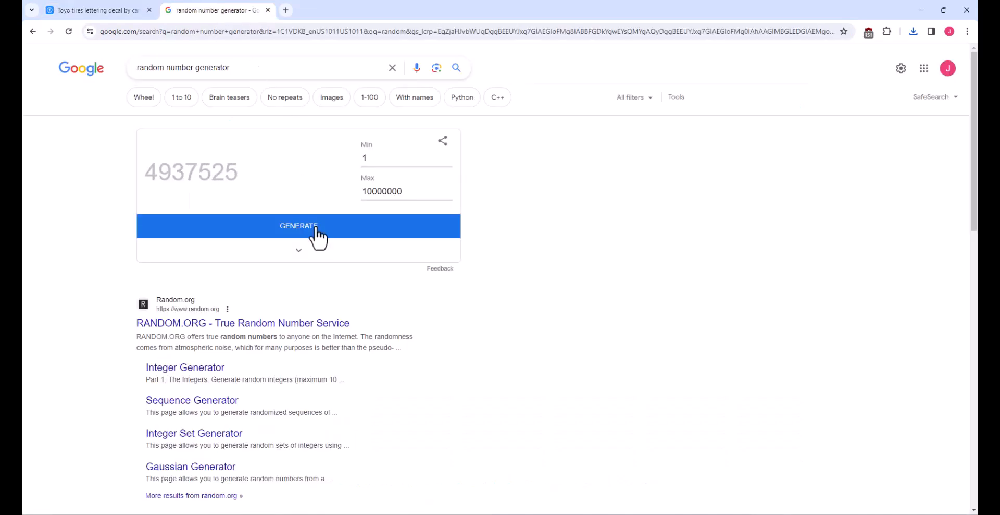
drag(241, 183, 151, 172)
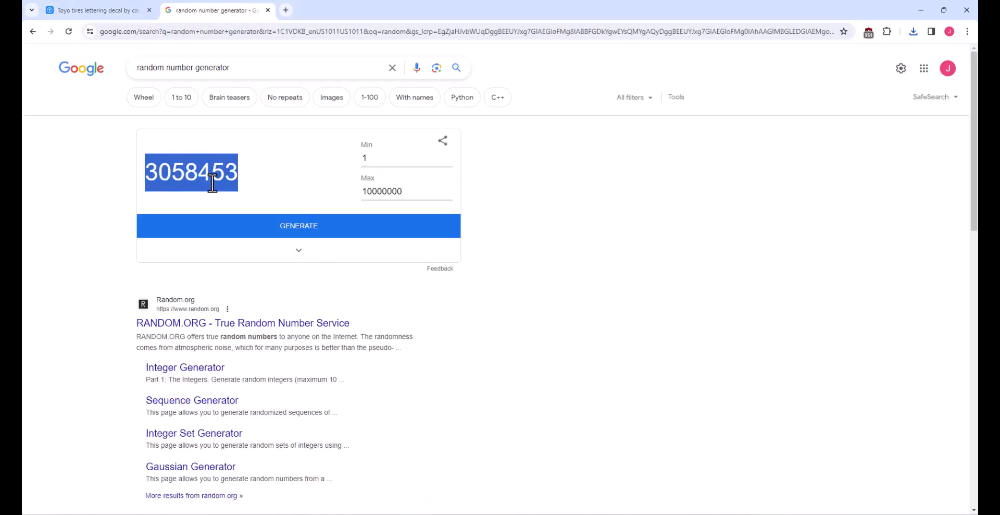
key(ctrl+c)
click(94, 10)
click(243, 32)
double_click(244, 31)
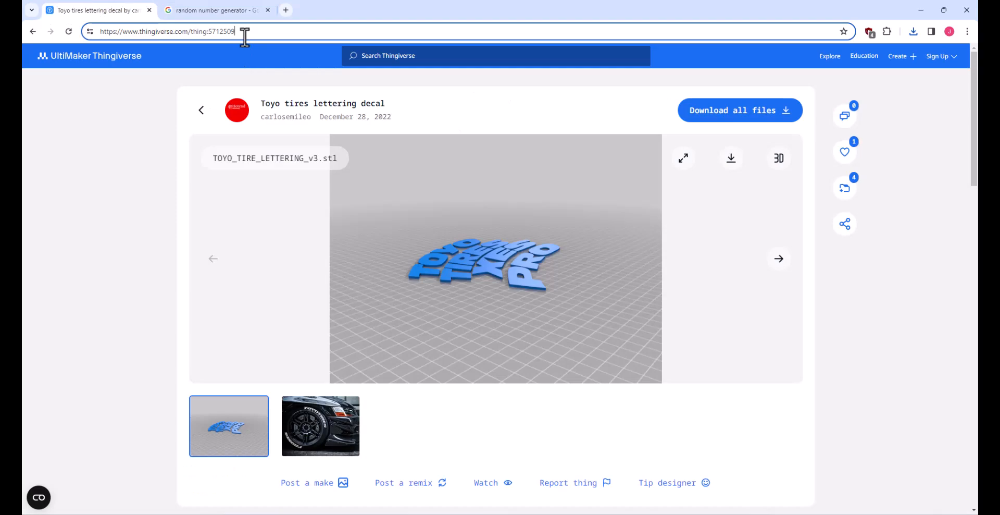
key(ctrl+v)
key(Return)
Generate another random number and try 6499166 as a Thingiverse design ID
click(207, 10)
click(308, 230)
drag(241, 182, 148, 176)
key(ctrl+c)
click(94, 10)
double_click(243, 32)
key(ctrl+v)
key(Return)
Generate a further random number and try 5486864 as a Thingiverse design ID
click(208, 10)
click(304, 228)
drag(240, 180, 150, 175)
key(ctrl+c)
click(81, 9)
double_click(251, 34)
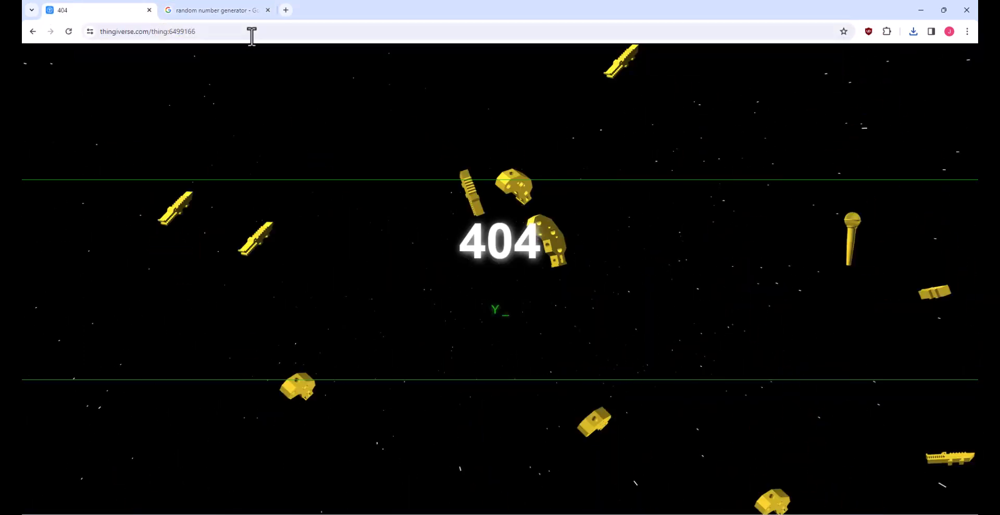
key(ctrl+c)
click(89, 10)
double_click(233, 32)
key(ctrl+v)
key(Return)
Generate and copy a new random number, and load the Thingiverse design with ID 1699003
click(208, 10)
click(291, 225)
drag(239, 178, 149, 173)
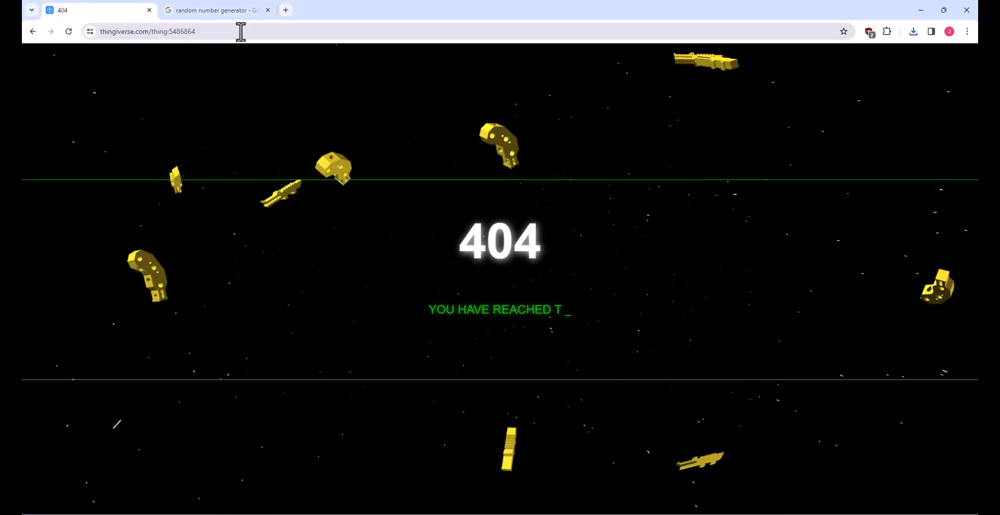
click(301, 221)
drag(239, 177, 148, 174)
key(ctrl+c)
click(99, 7)
double_click(221, 32)
key(ctrl+v)
key(Return)
click(208, 10)
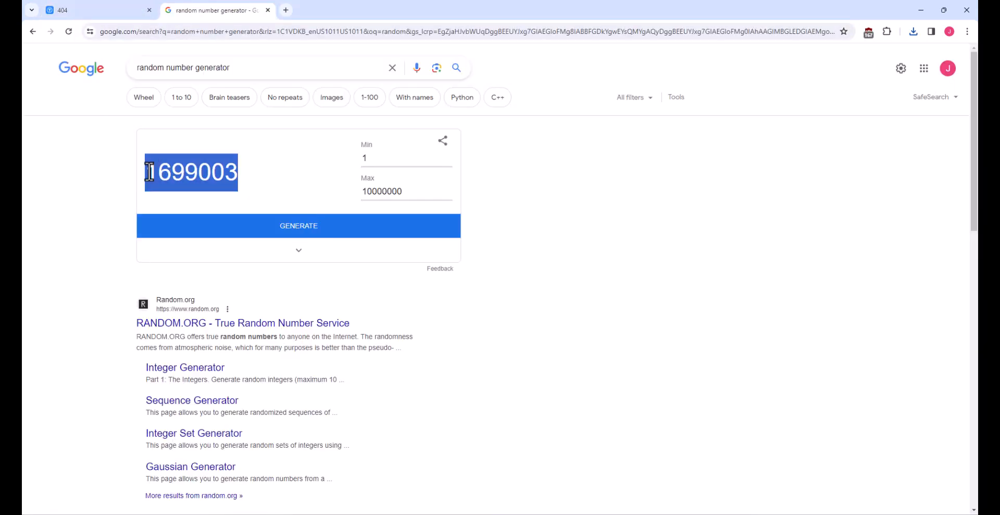
key(ctrl+v)
key(Return)
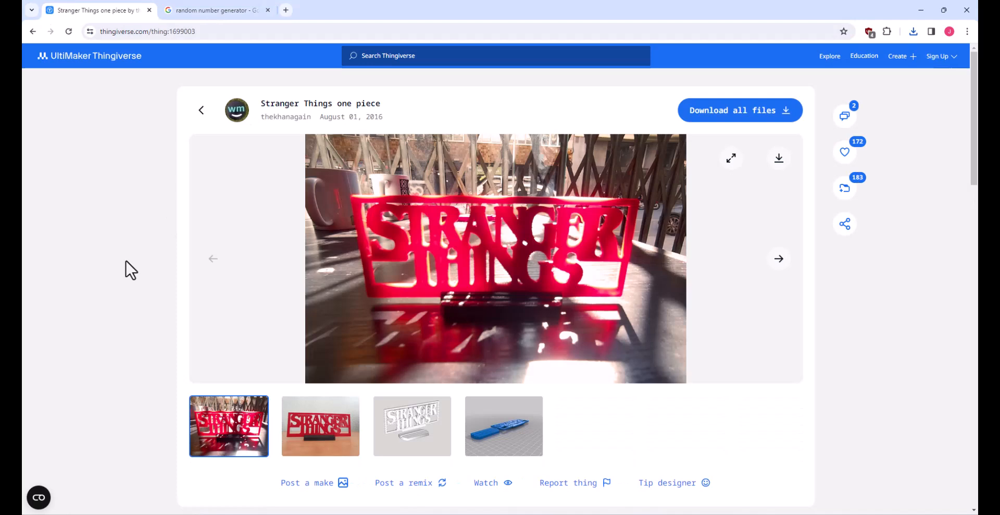
View the Stranger Things one piece images, and download strangerthings_one_piece.stl and stranger_v2_with_base.stl
click(325, 426)
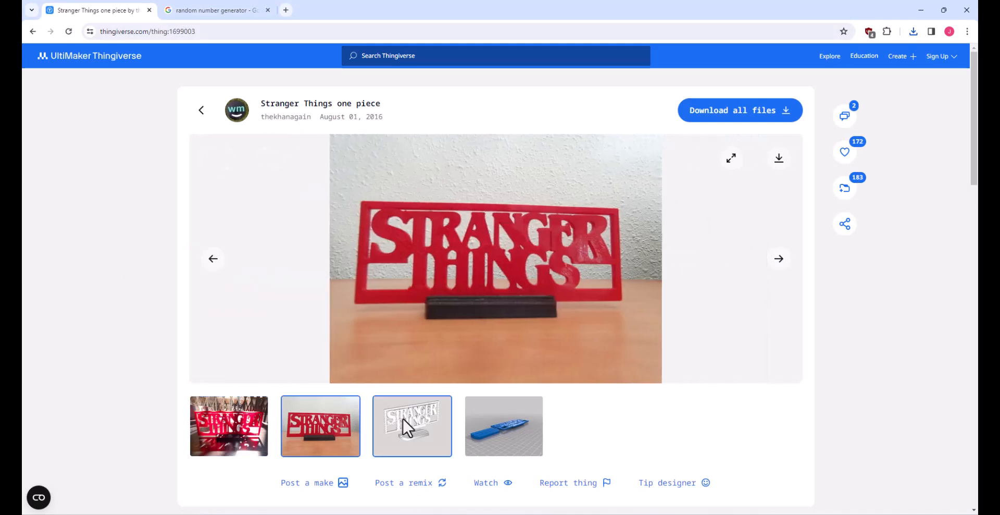
scroll(443, 396, down, 6)
click(733, 298)
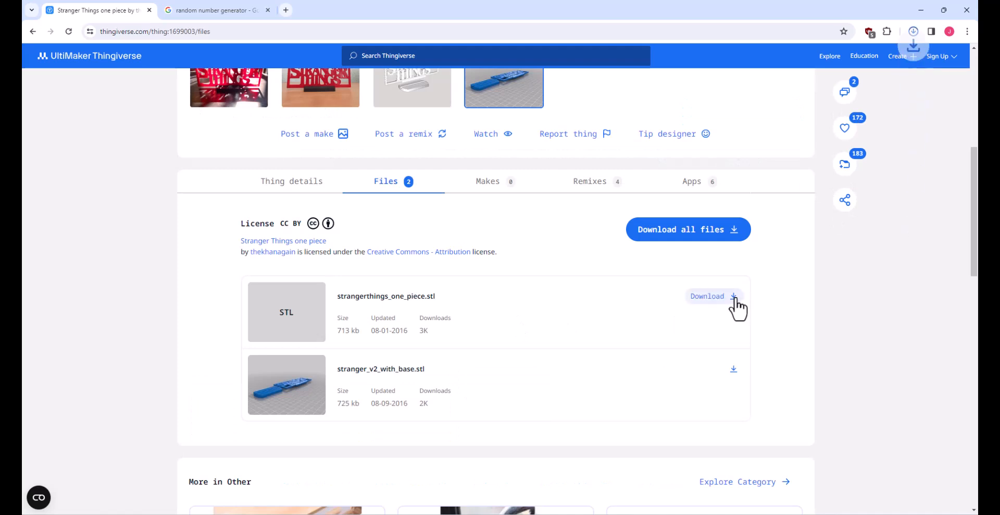
click(731, 370)
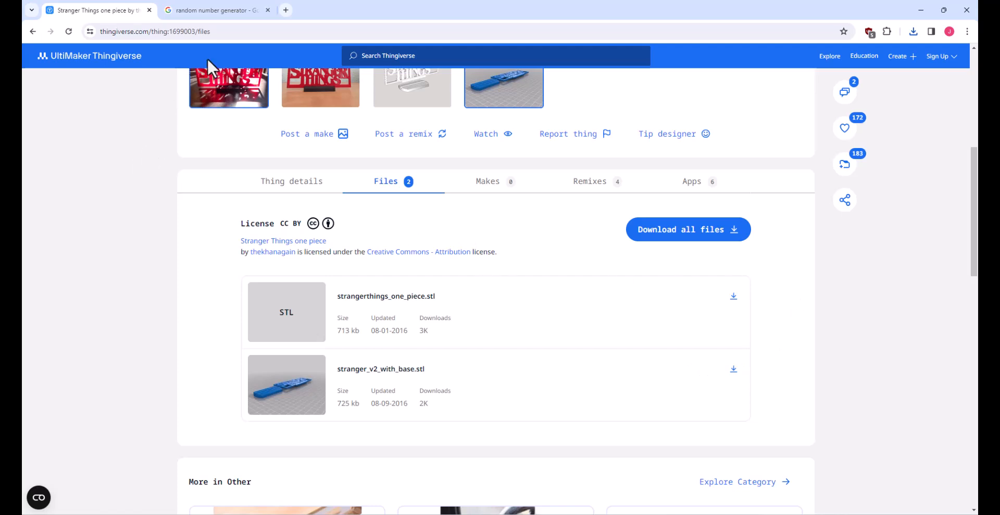
Close the random number generator and Thingiverse pages, and open the Eiger Login bookmark from the Markforged folder
click(268, 11)
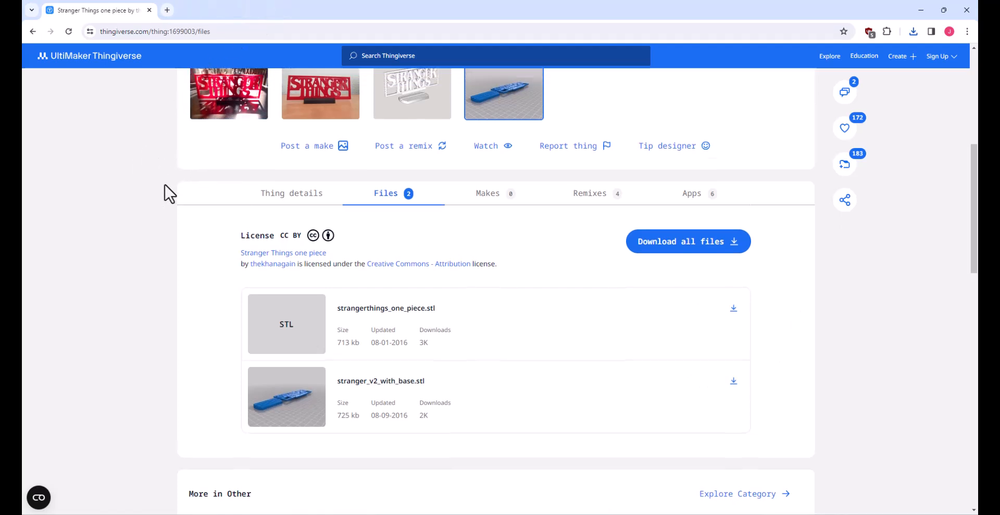
scroll(165, 193, up, 5)
click(167, 8)
click(150, 10)
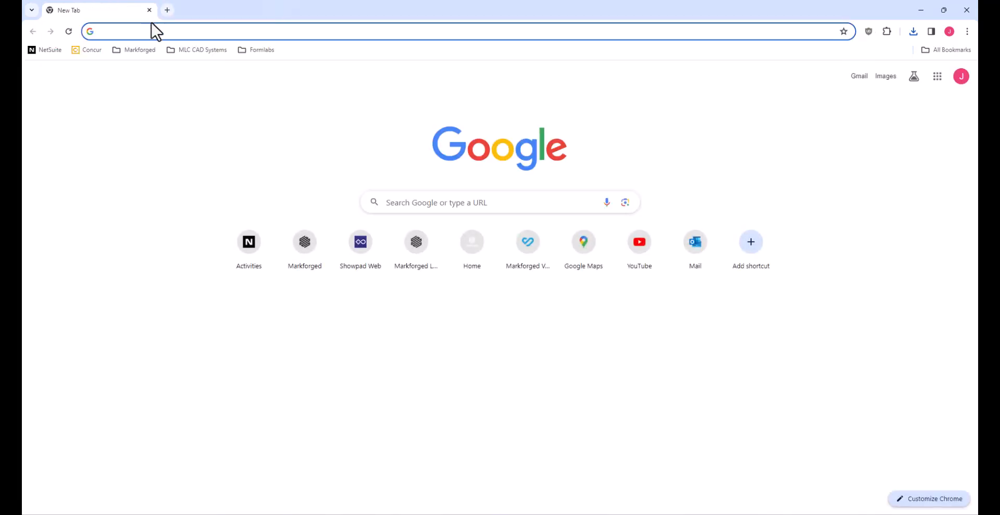
click(143, 50)
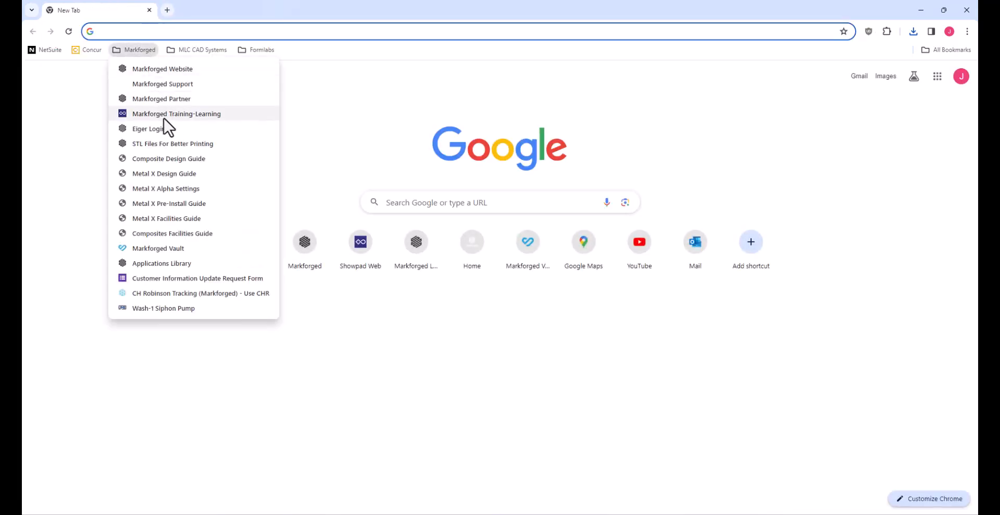
click(165, 130)
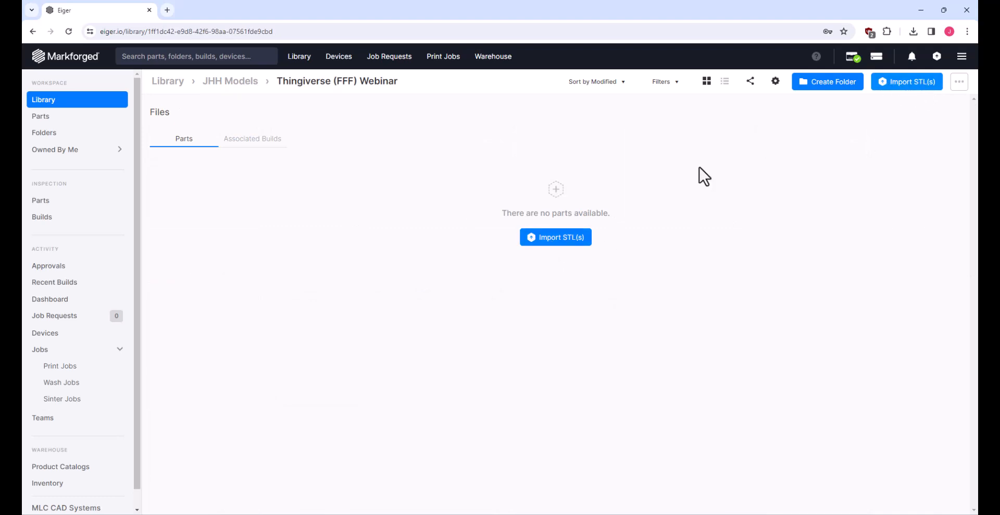
Start an STL import into the Thingiverse (FFF) Webinar folder using the Default configuration
click(552, 239)
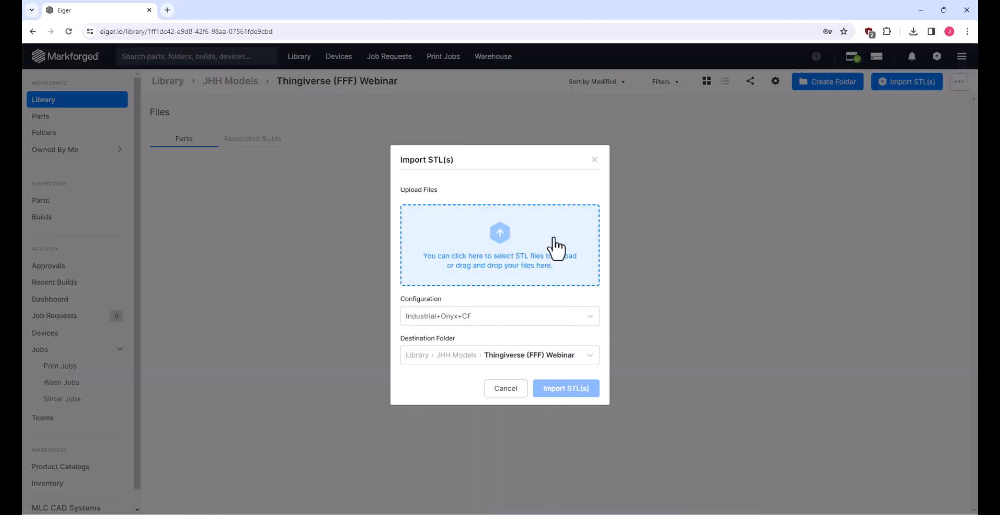
click(542, 318)
click(462, 394)
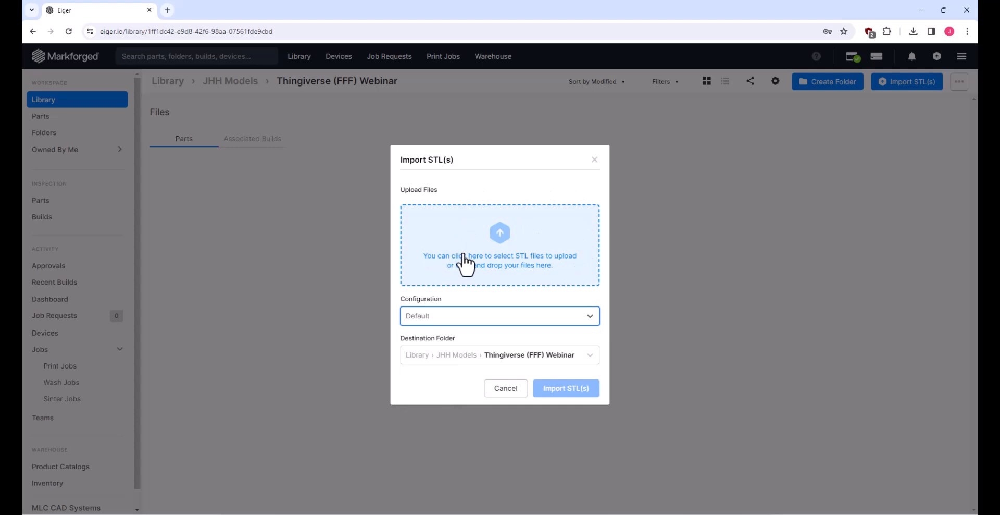
click(528, 263)
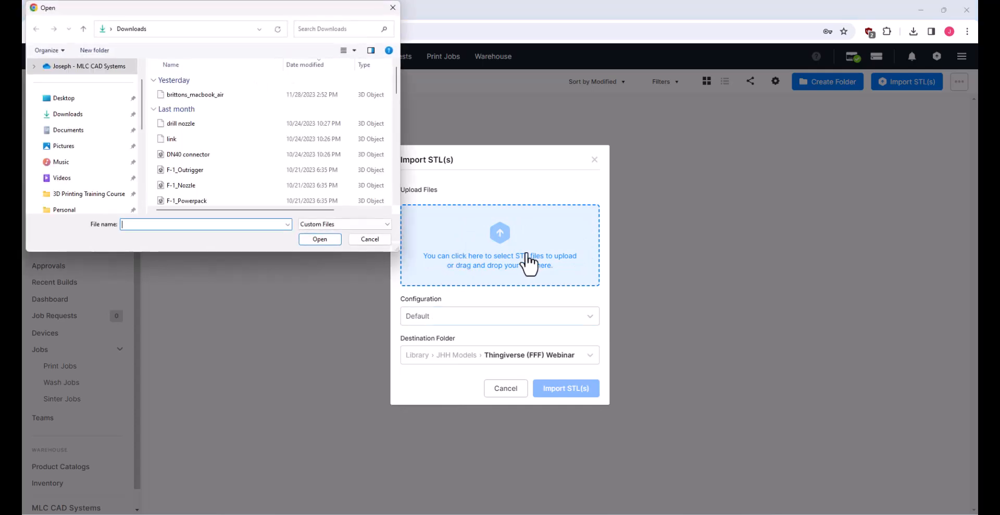
scroll(103, 149, down, 2)
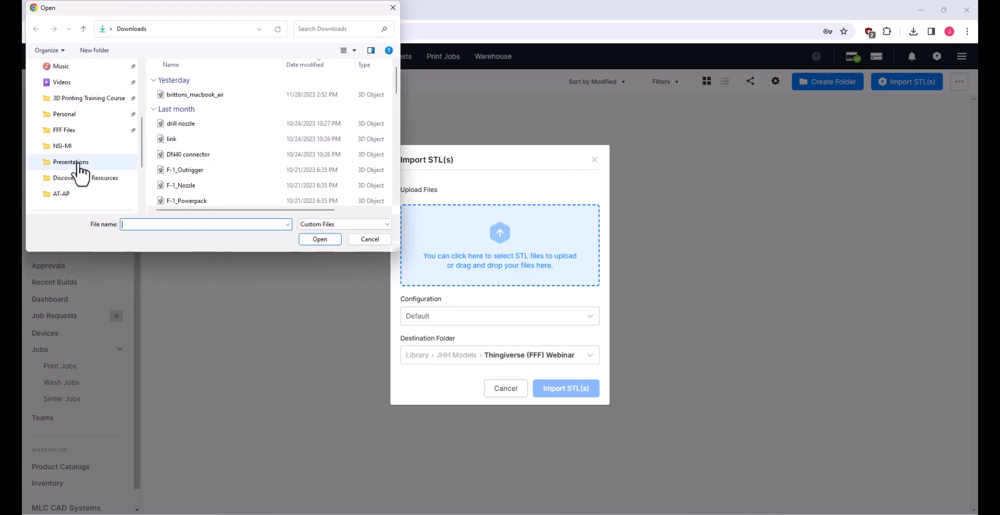
click(68, 132)
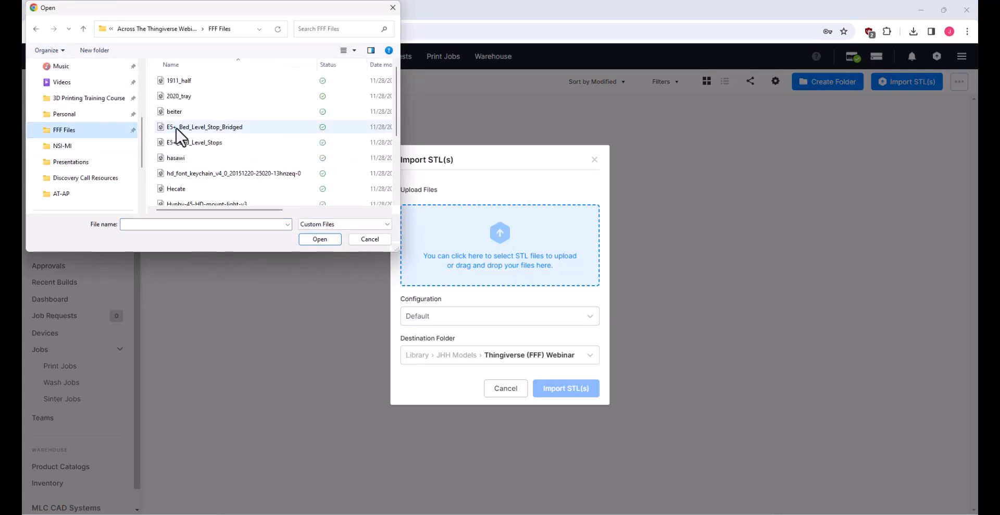
click(382, 66)
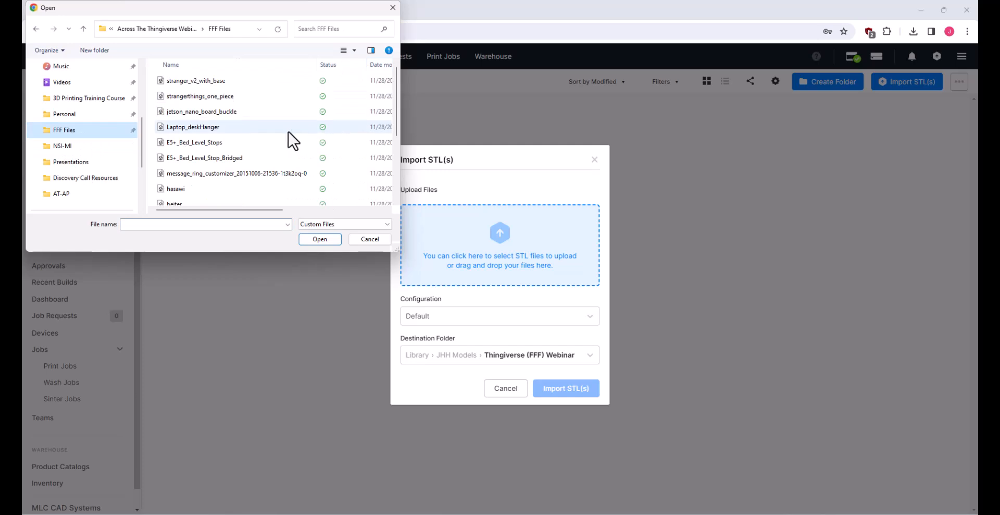
scroll(290, 141, down, 3)
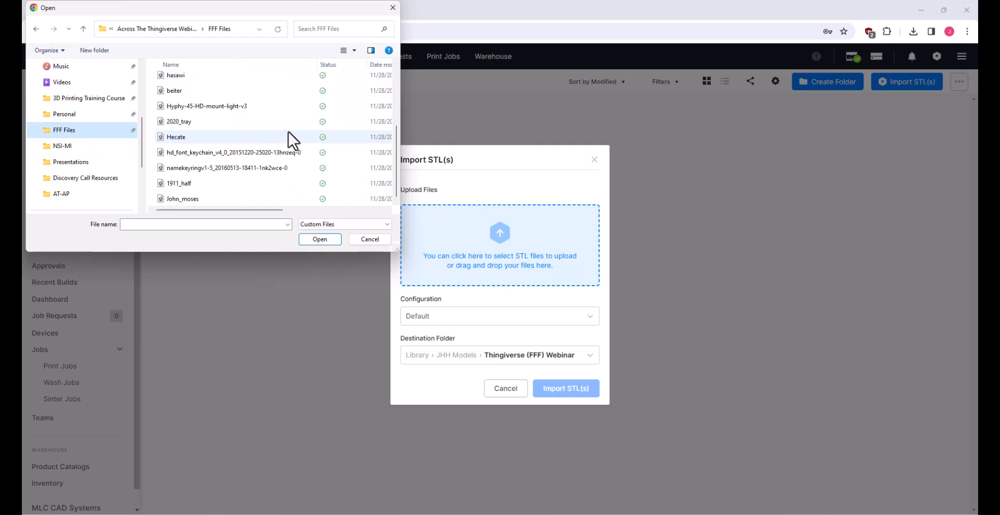
click(259, 200)
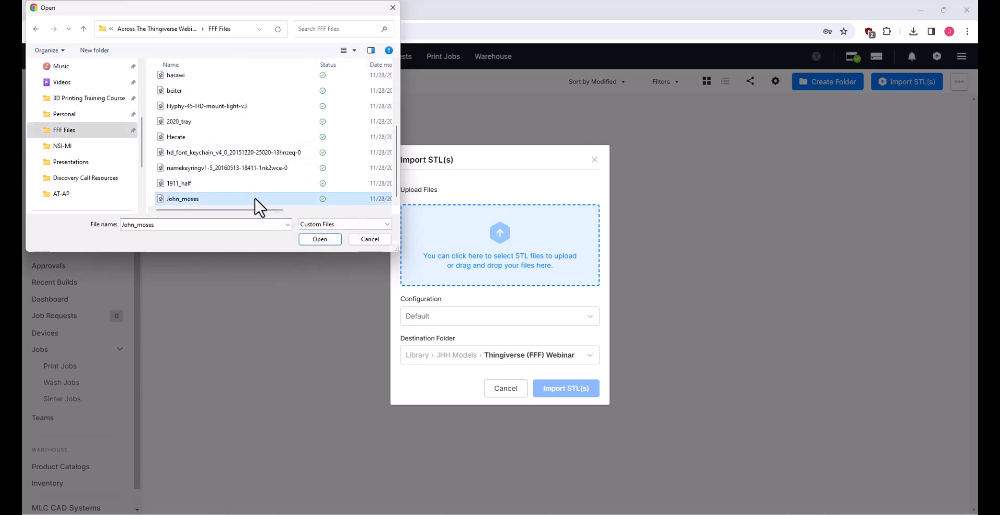
click(326, 243)
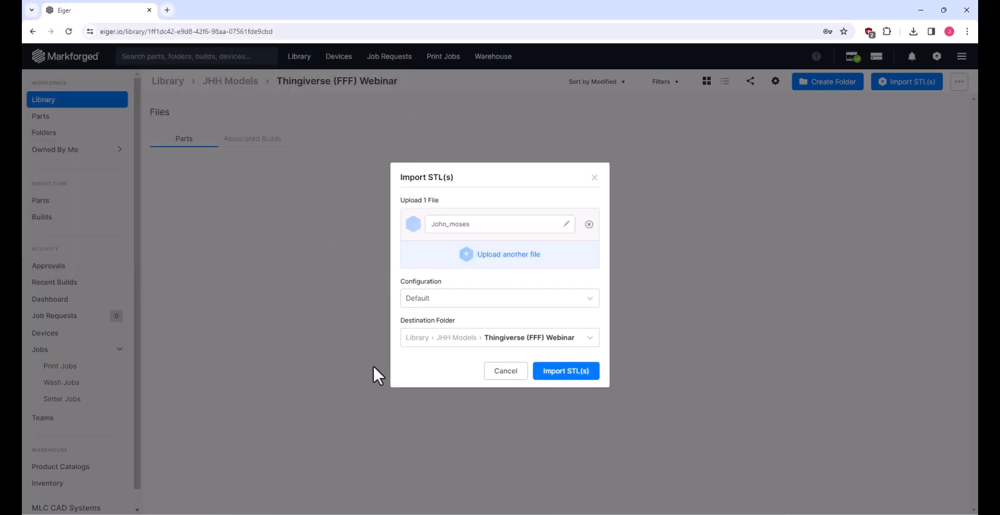
click(548, 372)
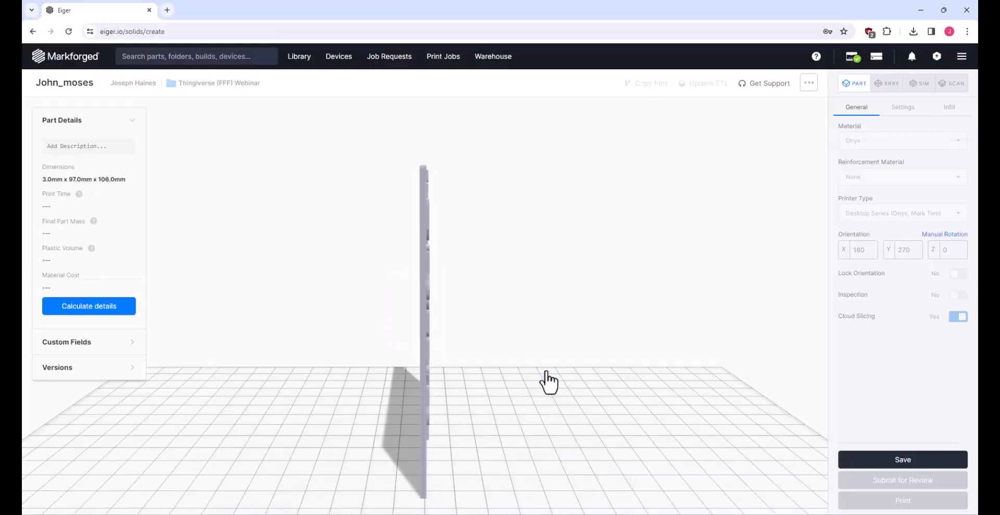
Lay the plaque's plain back face flat on the build plate and inspect the raised lettering from several angles
drag(566, 375, 641, 361)
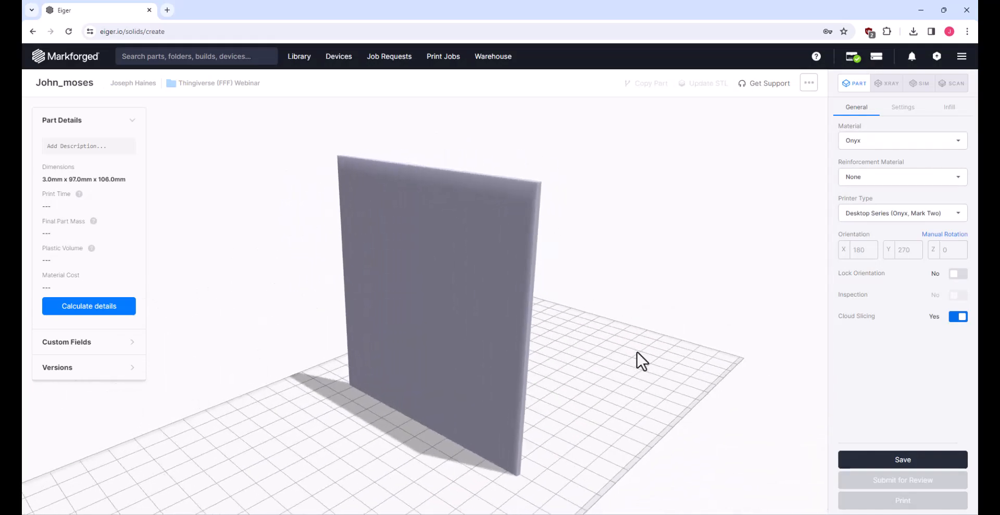
click(453, 291)
click(436, 294)
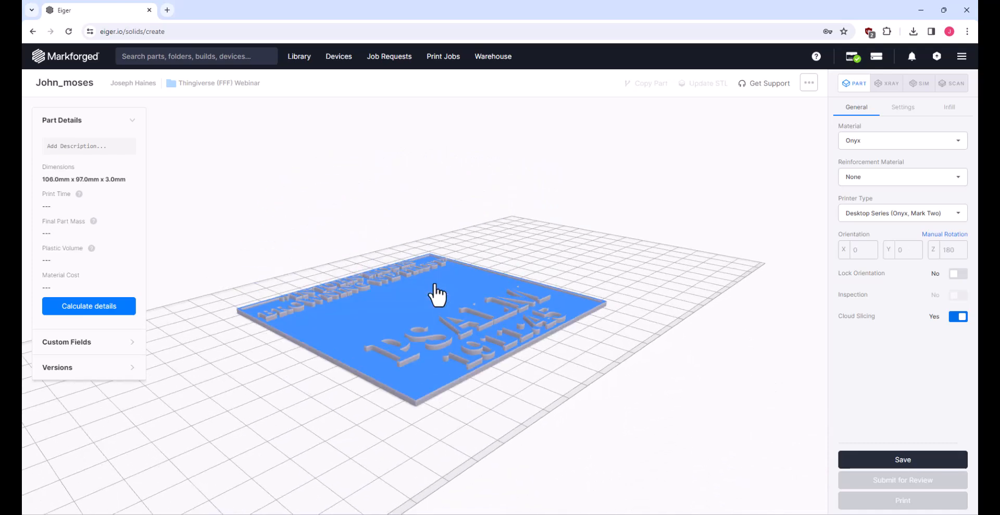
drag(616, 285, 613, 288)
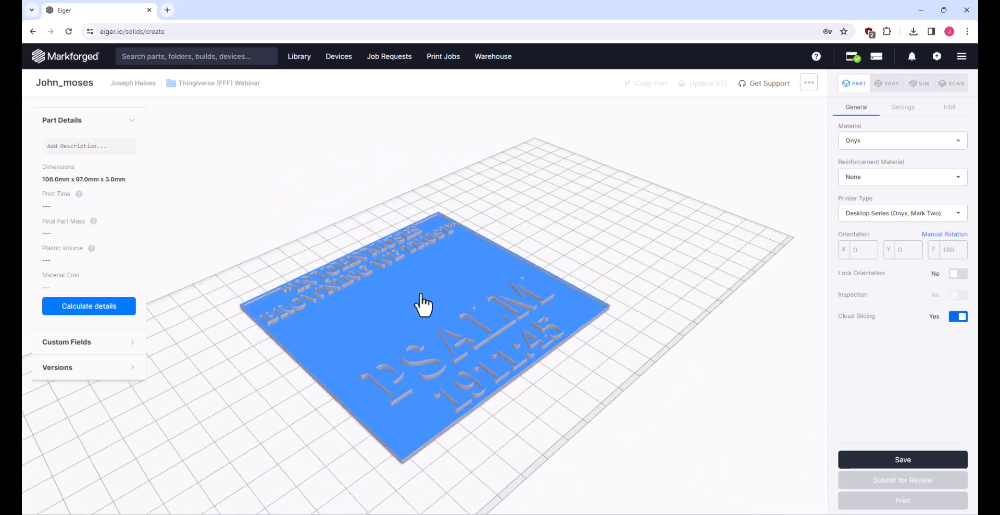
drag(542, 400, 526, 368)
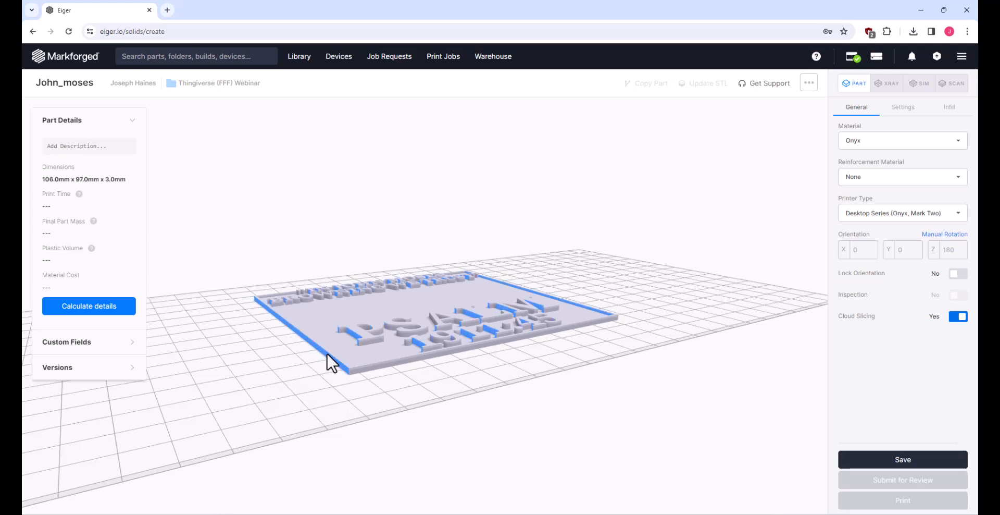
drag(464, 390, 490, 453)
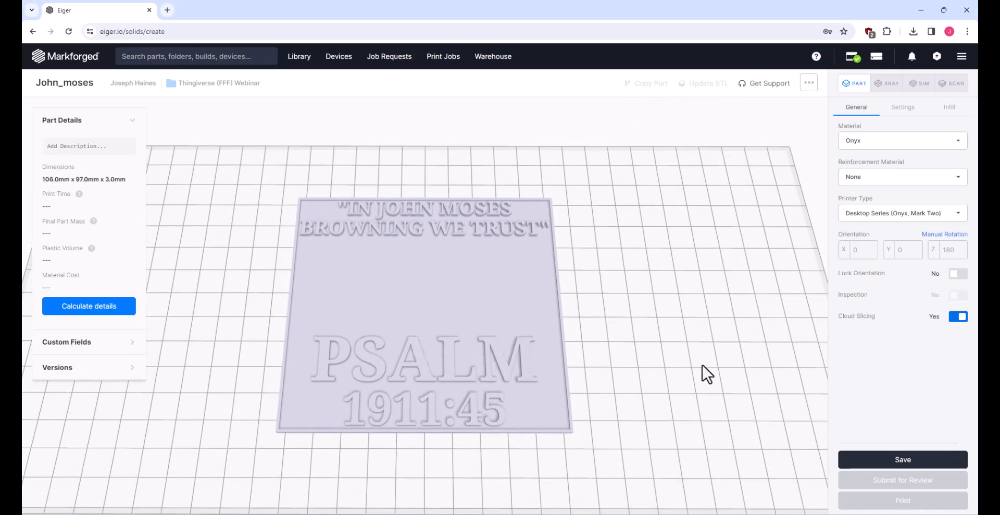
click(909, 110)
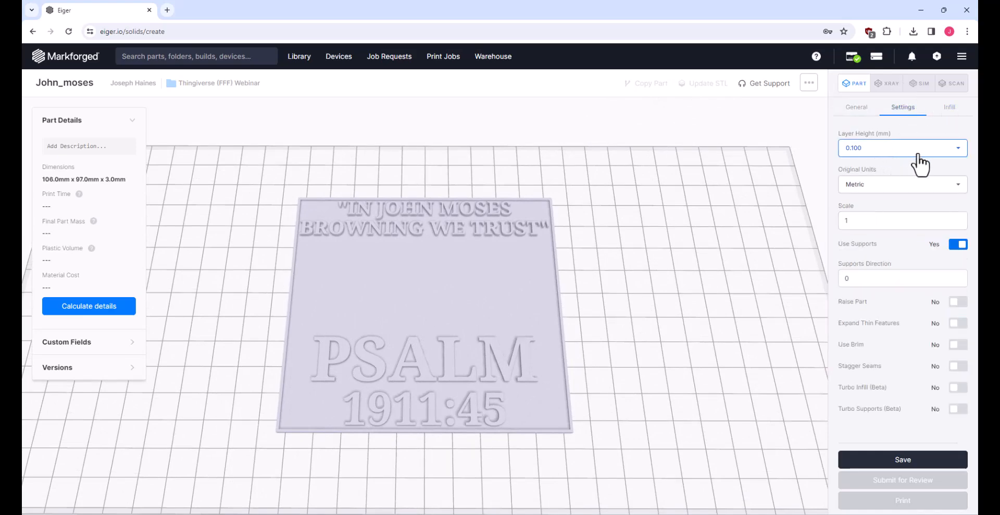
click(956, 248)
drag(694, 324, 729, 241)
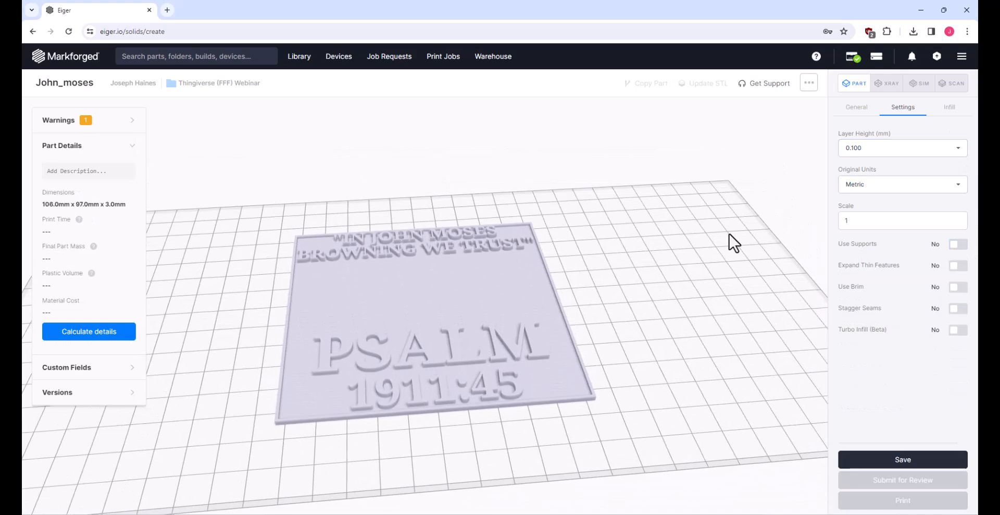
Review the plaque's infill and general settings, and save the part
click(951, 108)
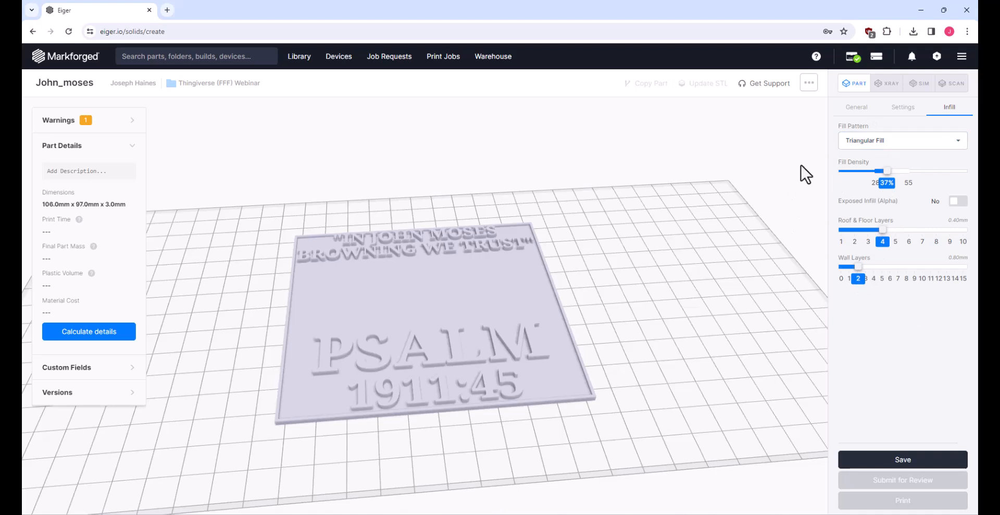
click(850, 108)
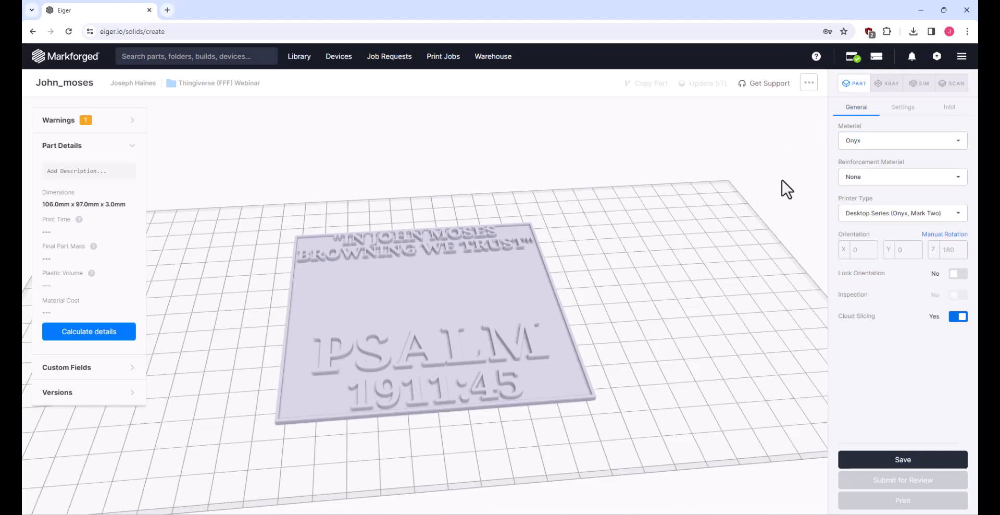
click(921, 460)
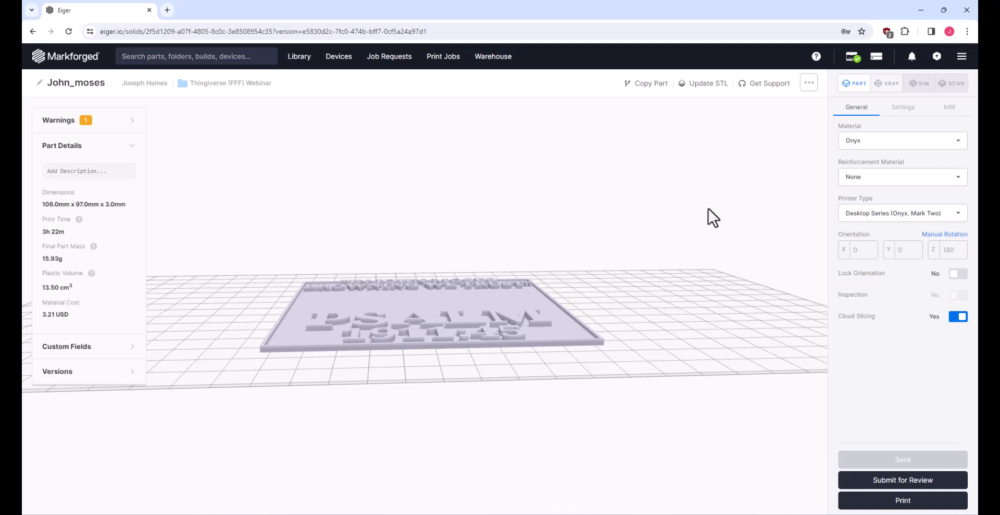
Open the plaque's X-ray view in 2D and examine the slices from layer 1 to layer 5 and back
click(889, 89)
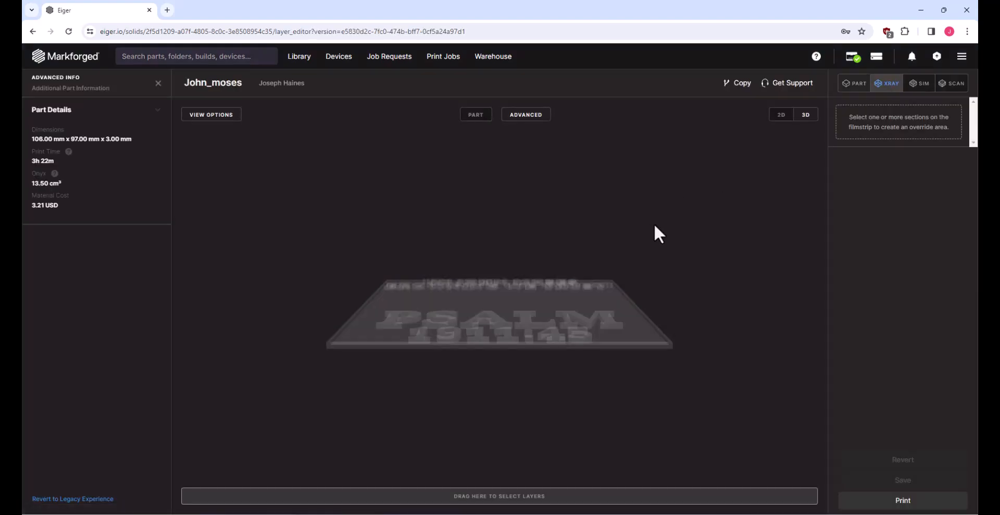
drag(655, 226, 681, 354)
click(780, 116)
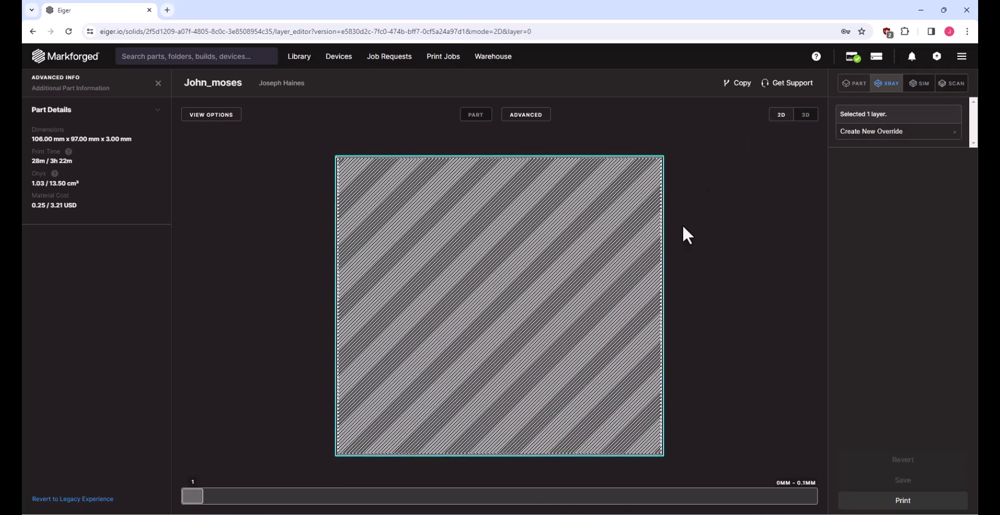
key(Up)
key(Up)
key(Up)
key(Up)
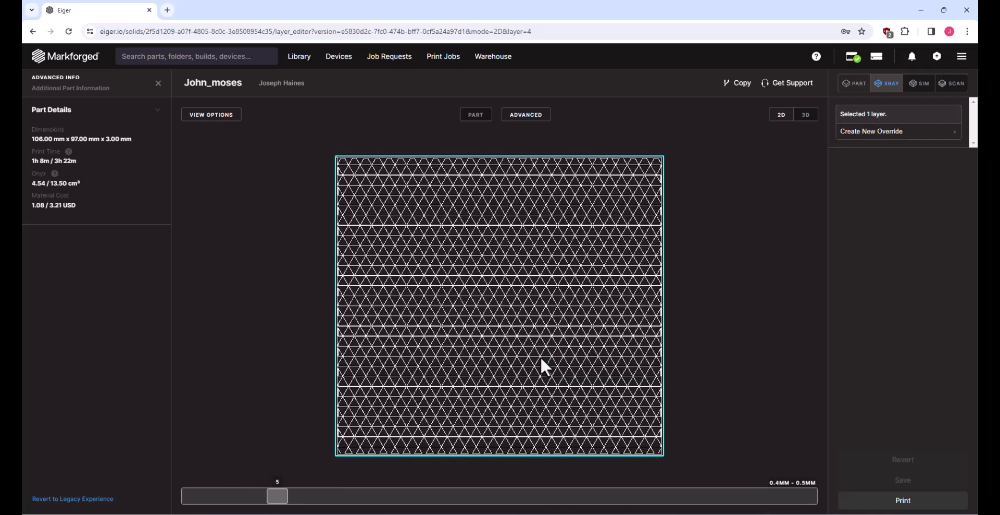
key(Down)
key(Down)
key(Down)
key(Down)
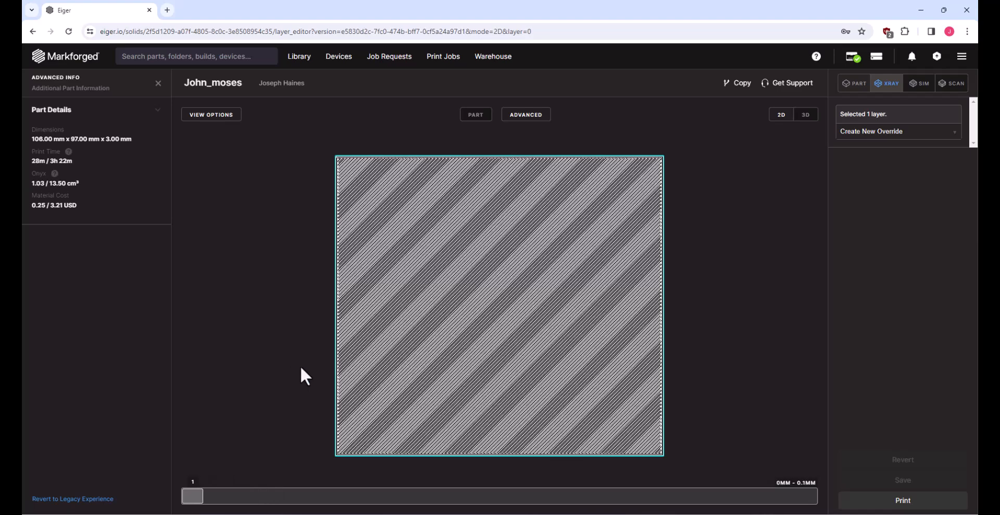
Go through the 2D slices from layer 1 up to layer 11 to examine the floor, infill and lettering layers
key(Up)
key(Up)
key(Up)
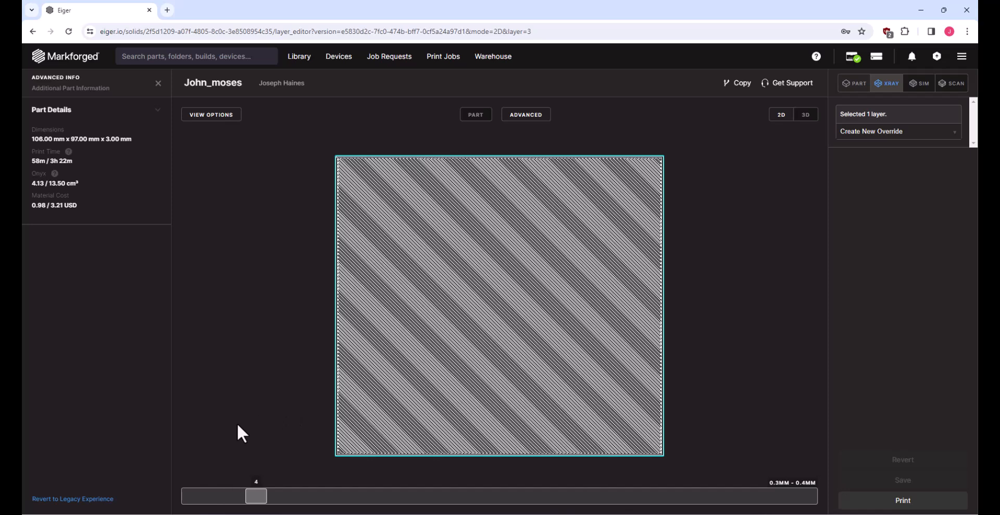
key(Up)
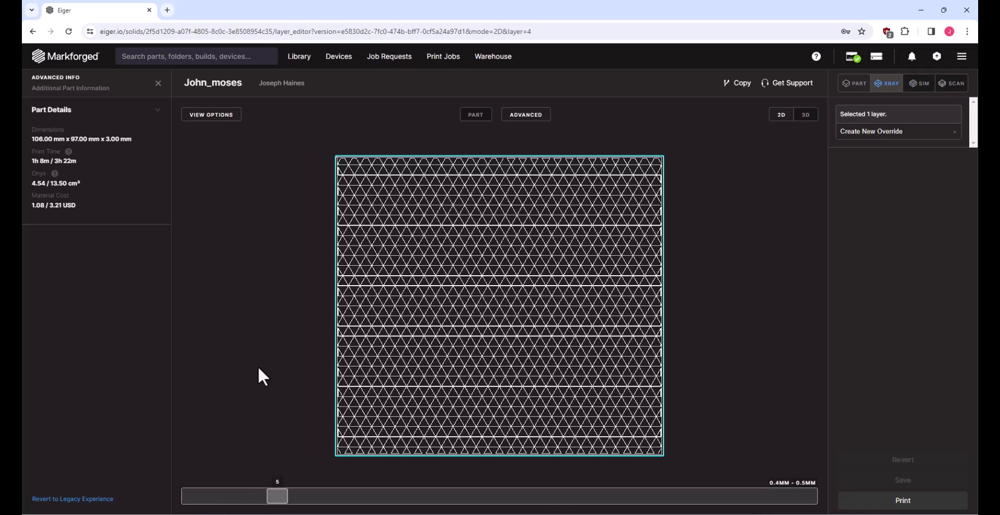
key(Up)
key(Up)
key(Up)
key(Up)
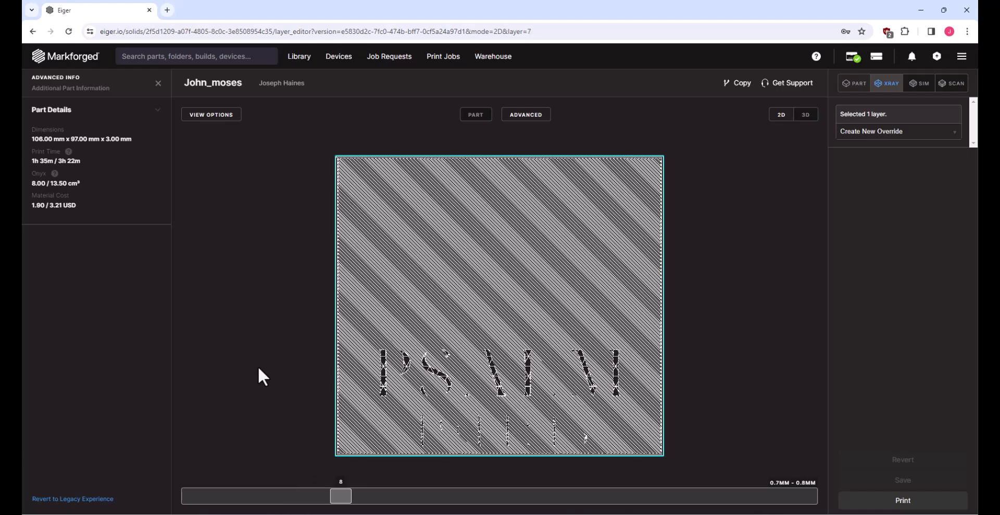
key(Up)
key(Up)
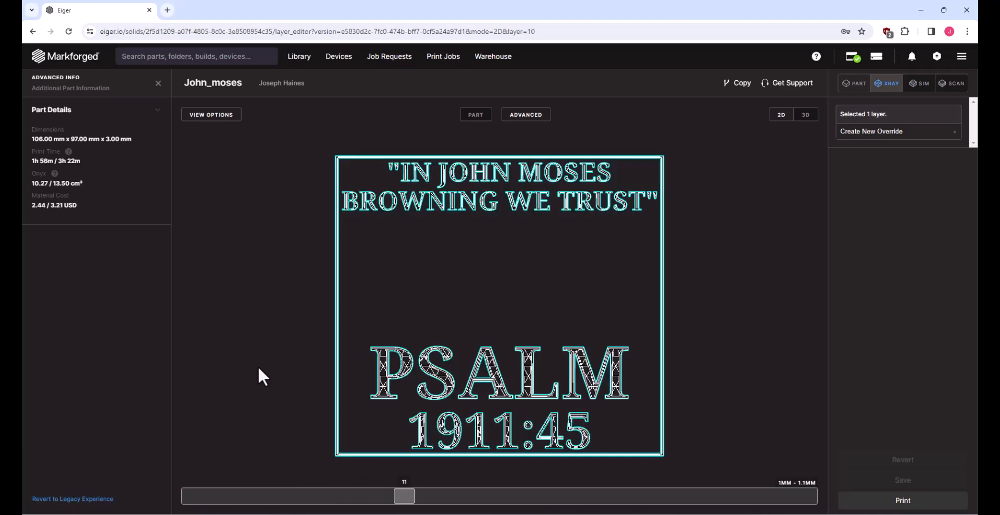
scroll(470, 171, up, 5)
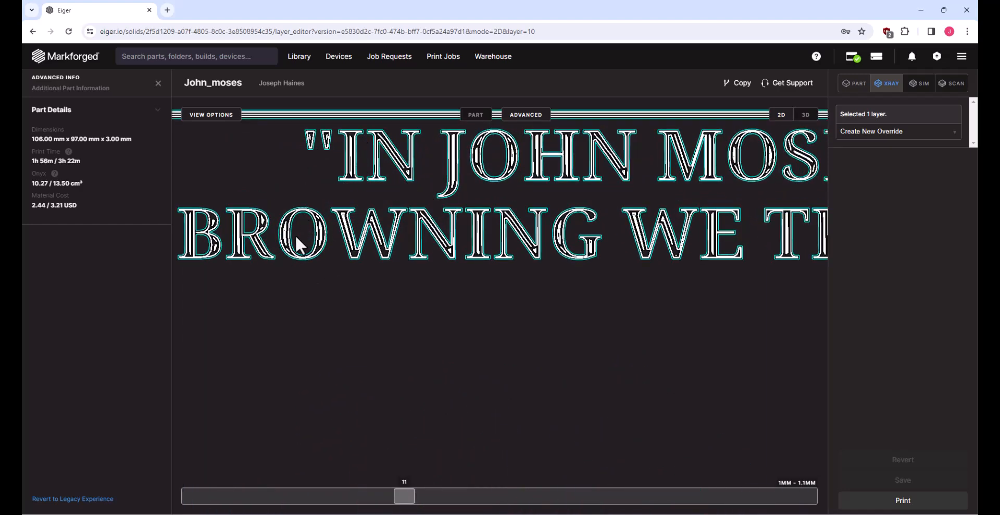
scroll(511, 292, down, 5)
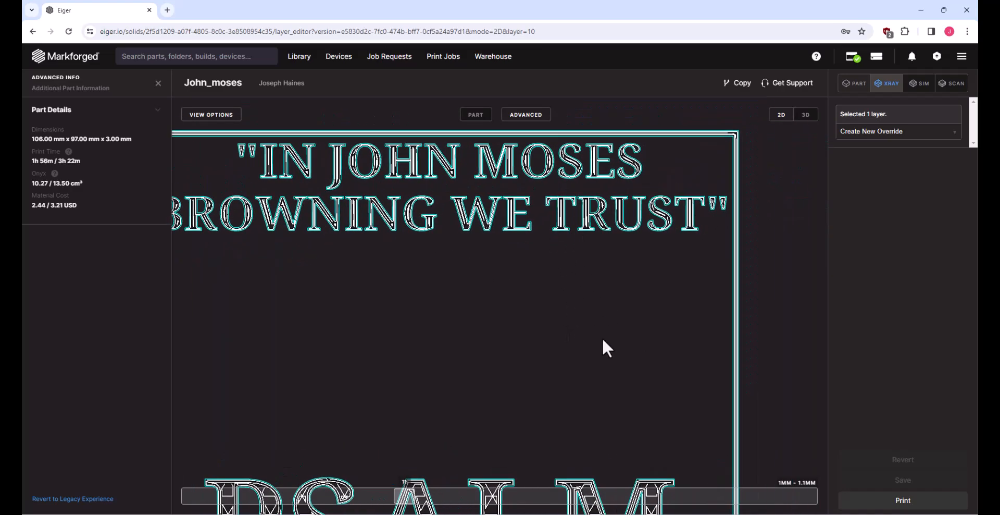
drag(595, 402, 621, 207)
key(Up)
key(Up)
key(Up)
key(Up)
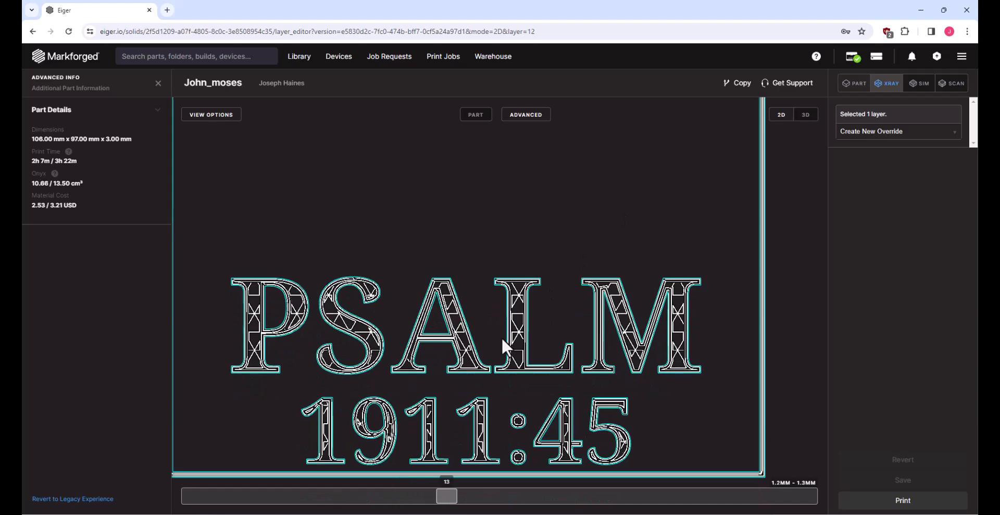
scroll(502, 336, down, 3)
scroll(505, 307, up, 3)
key(Up)
key(Up)
key(Up)
key(Up)
key(Up)
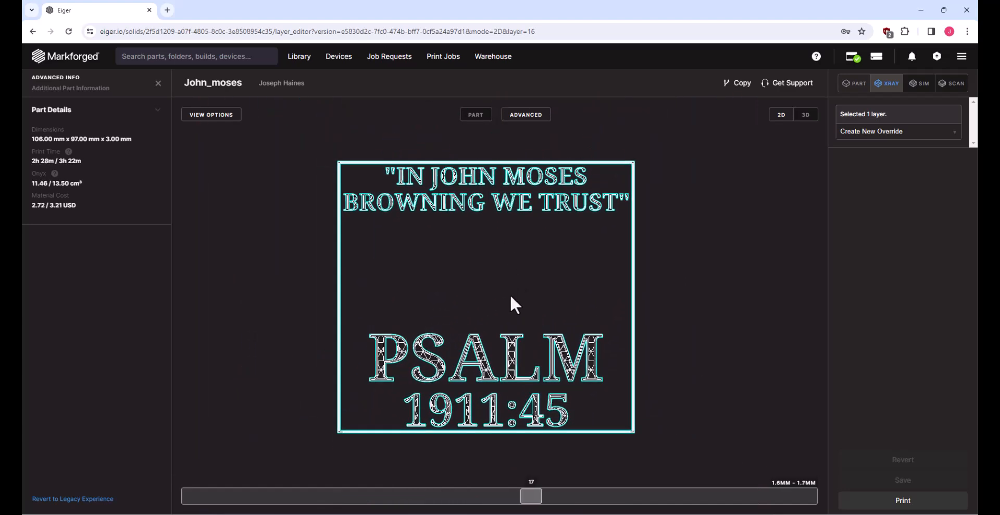
key(Up)
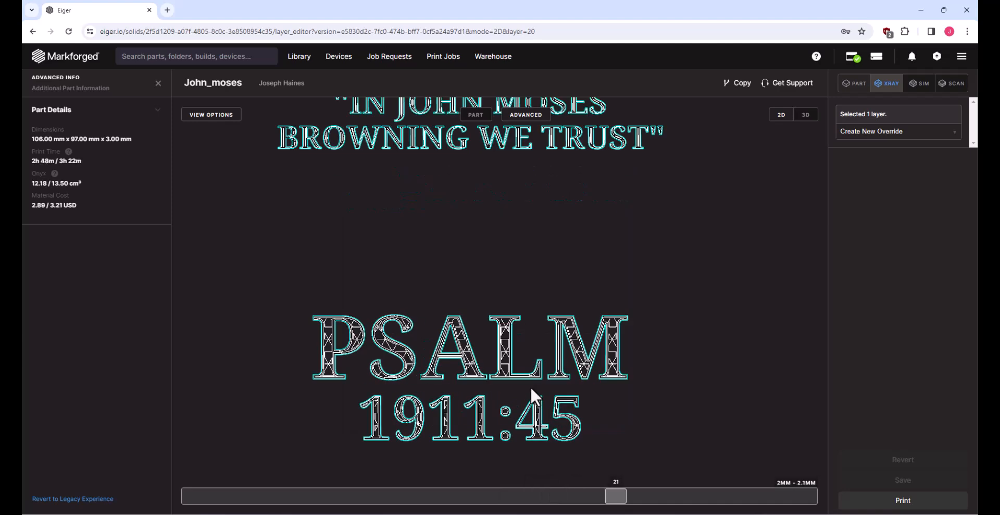
Inspect the PSALM 1911:45 lettering on layer 21, and advance through the slices to layer 30
scroll(530, 386, up, 3)
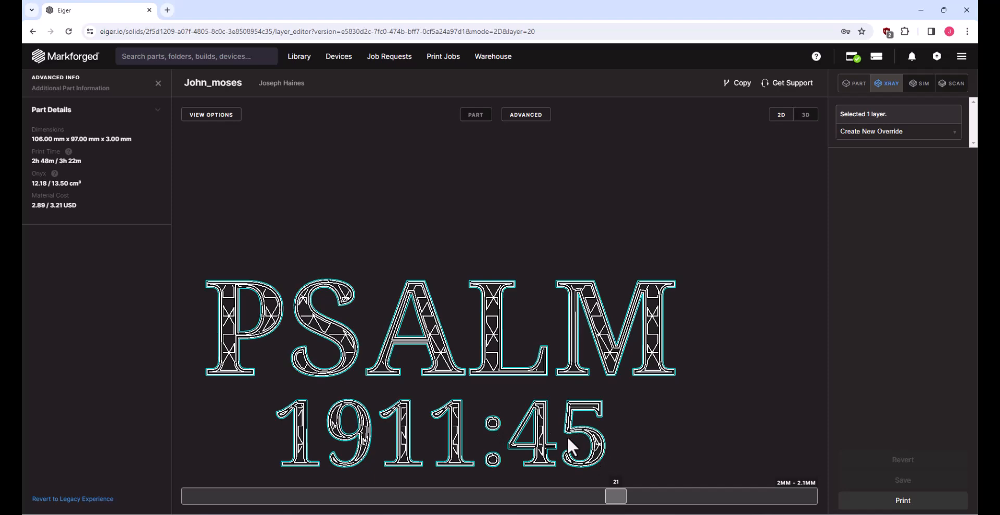
scroll(440, 357, down, 5)
drag(455, 318, 464, 348)
key(Up)
key(Up)
key(Up)
key(Up)
key(Up)
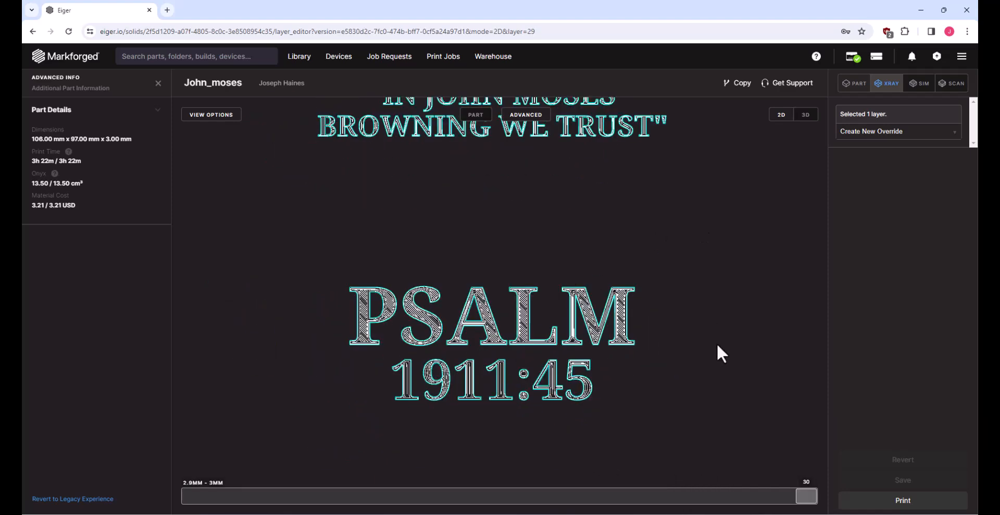
Create a print build of the plaque, view it on the build plate and review the printer choices
click(895, 502)
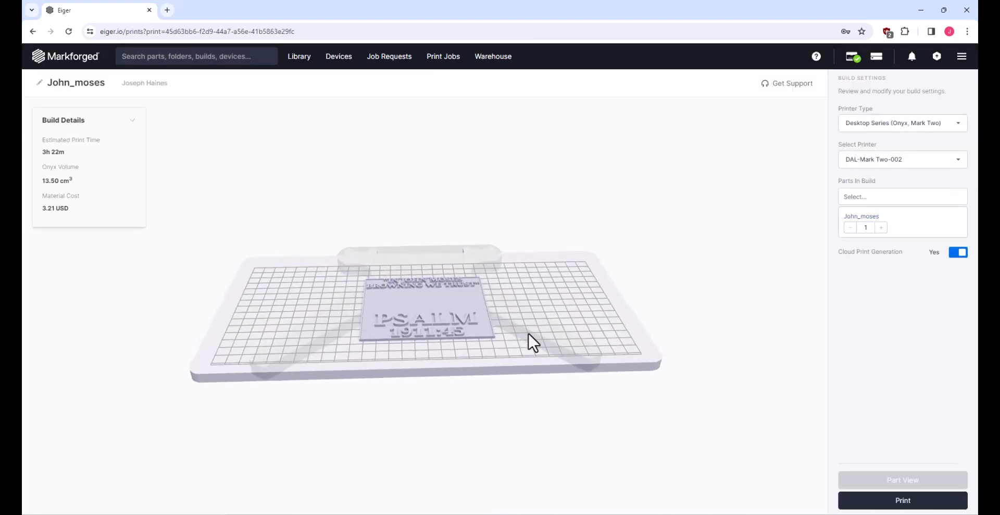
drag(547, 379, 539, 336)
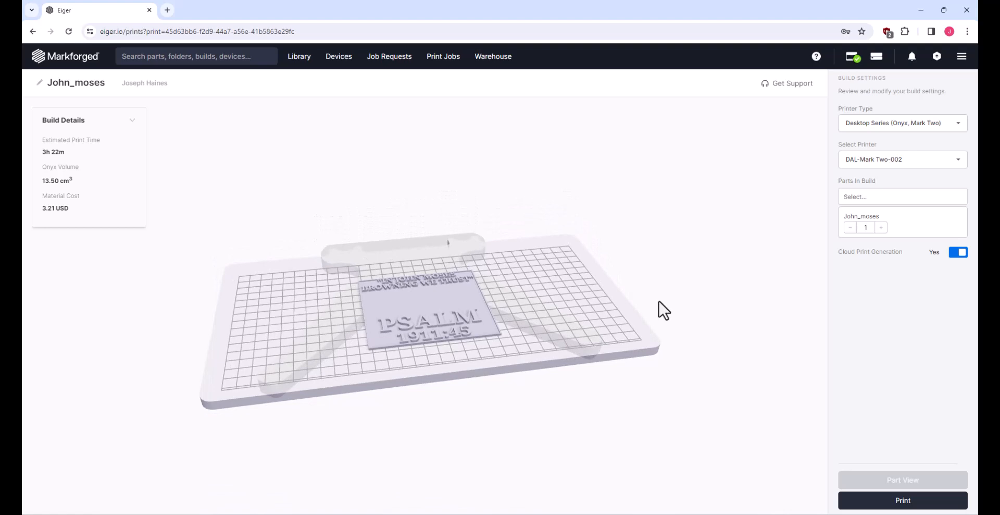
click(909, 163)
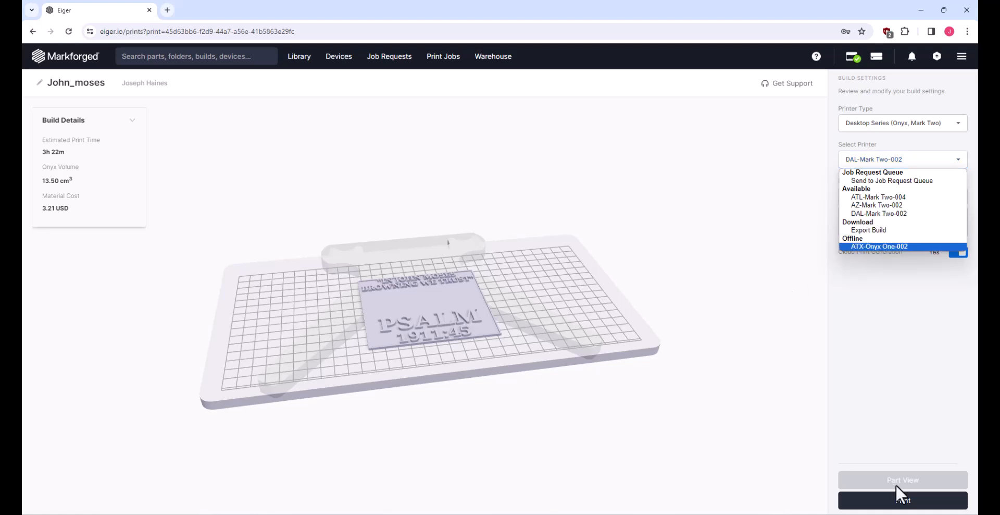
click(843, 418)
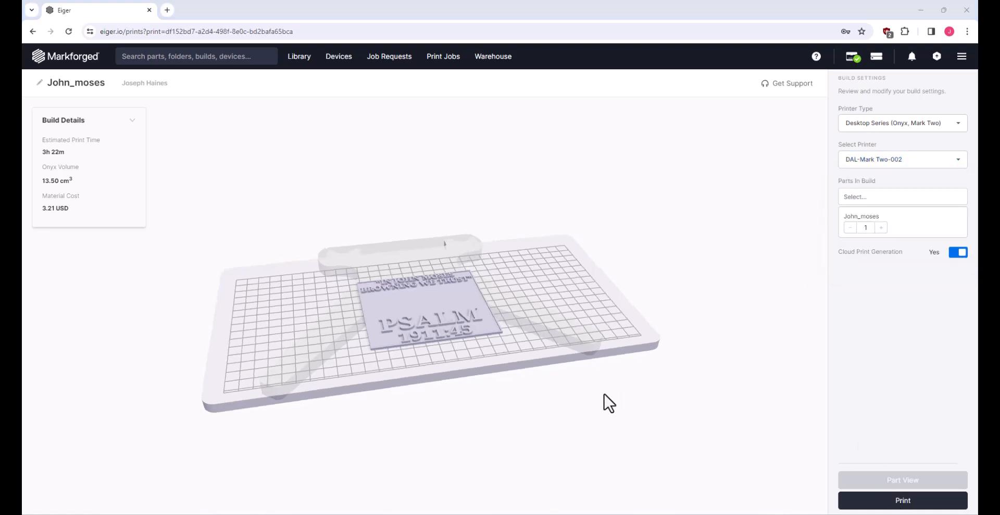
Return from the build to the plaque's part view and open its Thingiverse (FFF) Webinar folder
click(479, 344)
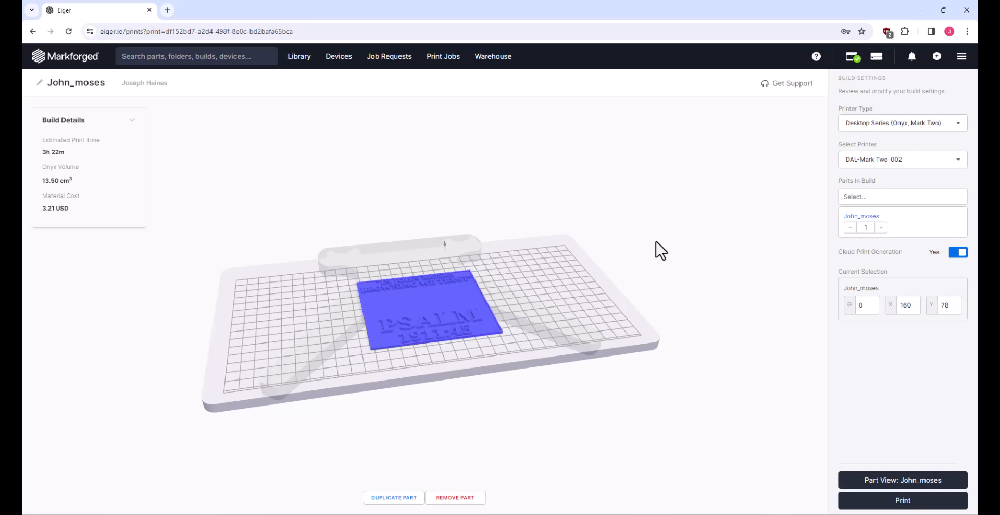
click(891, 481)
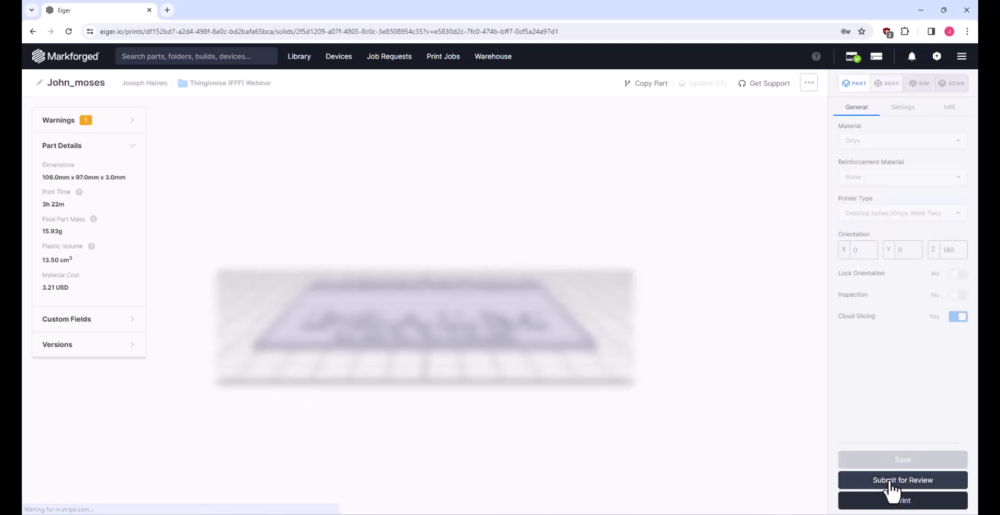
click(237, 90)
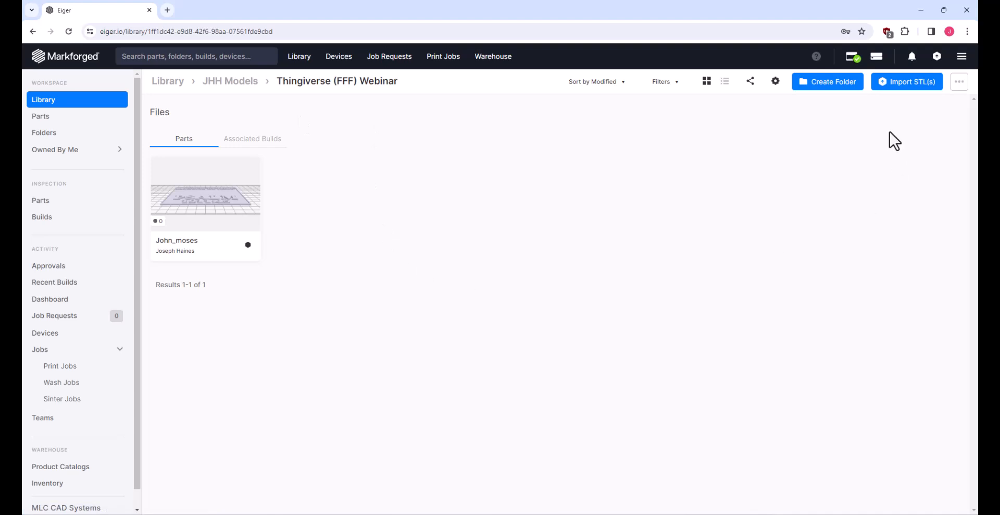
Import the 1911_half STL into the Thingiverse (FFF) Webinar folder with the Default configuration
click(901, 85)
click(497, 322)
click(442, 396)
click(488, 266)
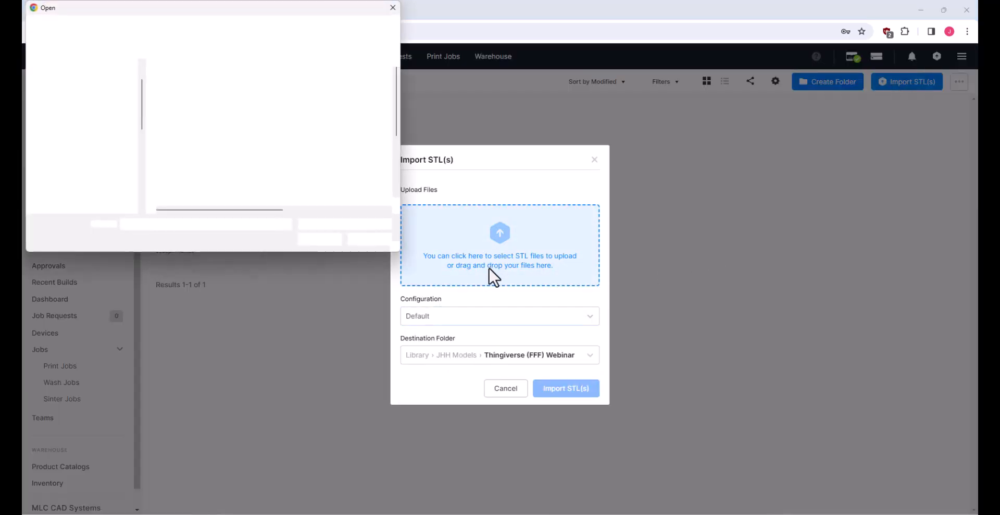
scroll(237, 162, down, 3)
click(214, 183)
click(317, 244)
click(565, 371)
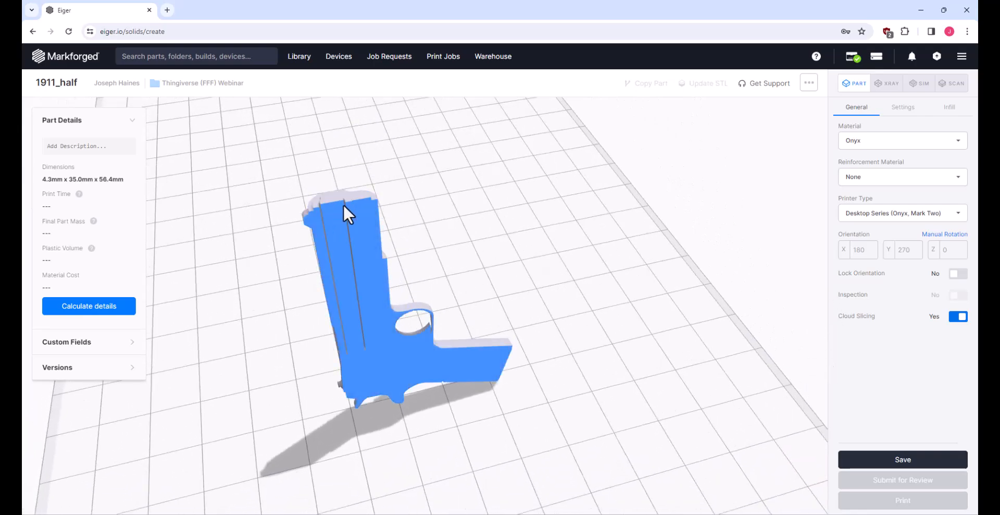
Lay the 1911_half model on its flat back face on the print bed and inspect its sides
click(363, 291)
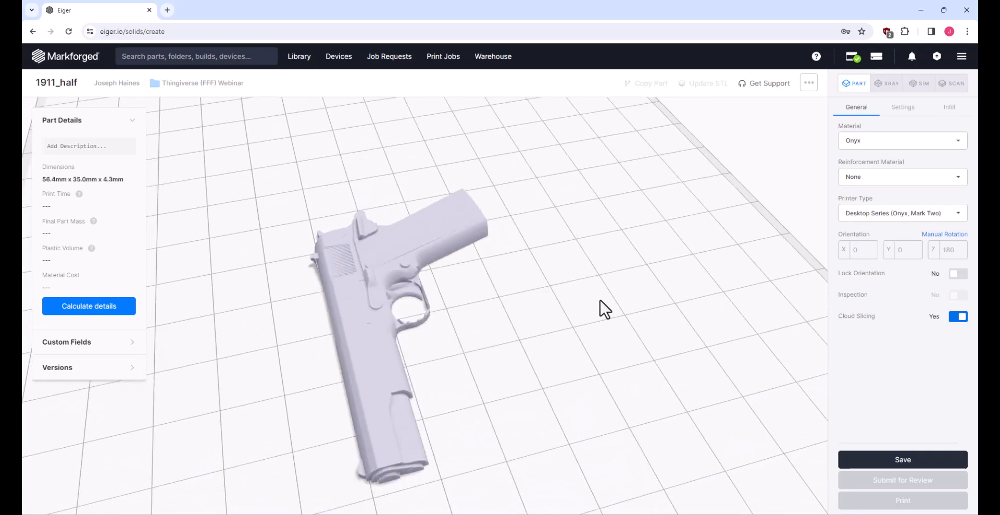
drag(451, 317, 500, 248)
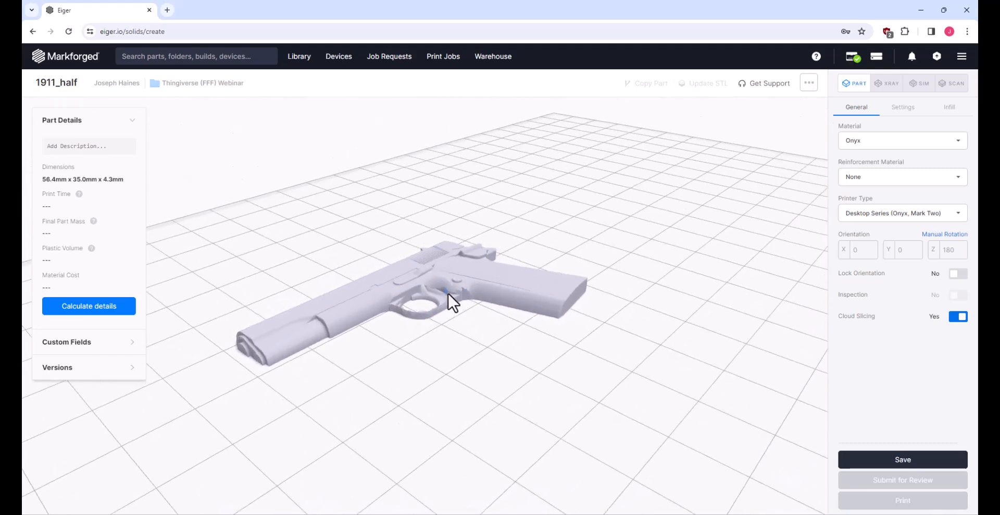
drag(474, 375, 599, 361)
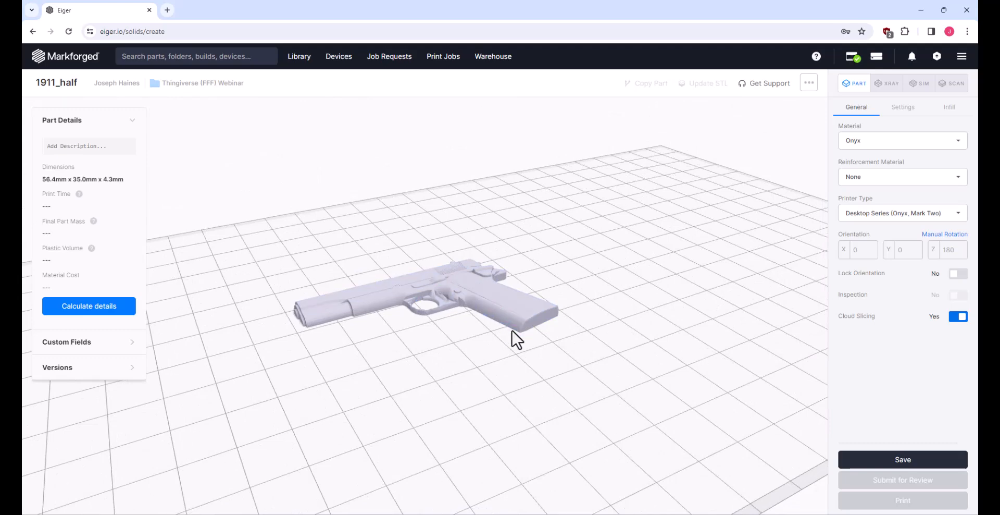
scroll(608, 381, down, 2)
drag(608, 380, 576, 384)
mouse_move(620, 284)
mouse_down()
mouse_move(625, 307)
mouse_move(634, 278)
mouse_up()
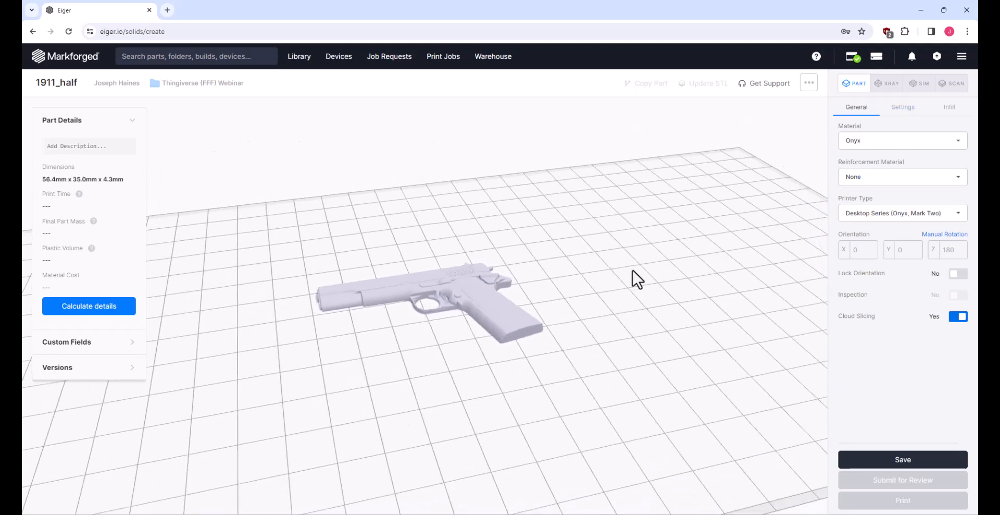
Turn off supports for the 1911_half part, check its infill and general settings, and save it
click(903, 108)
click(957, 244)
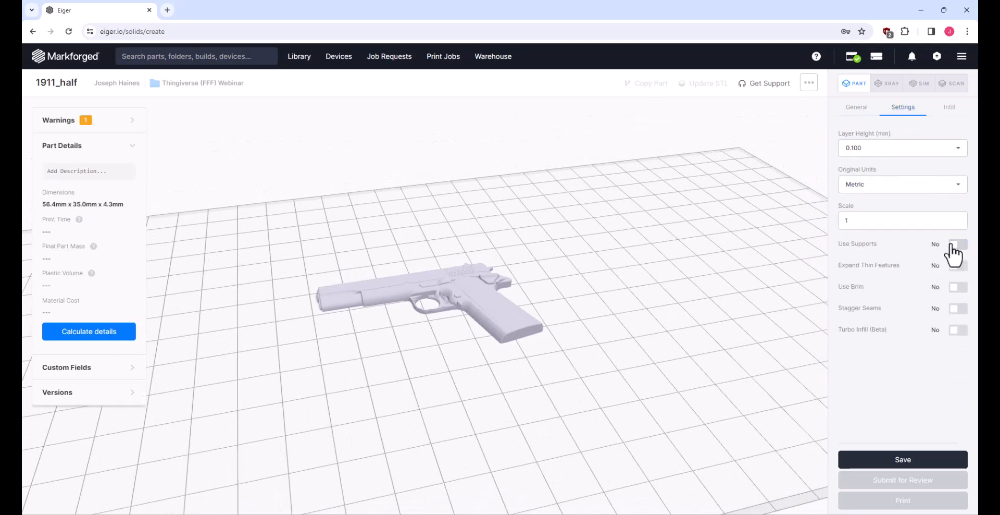
click(958, 111)
click(852, 110)
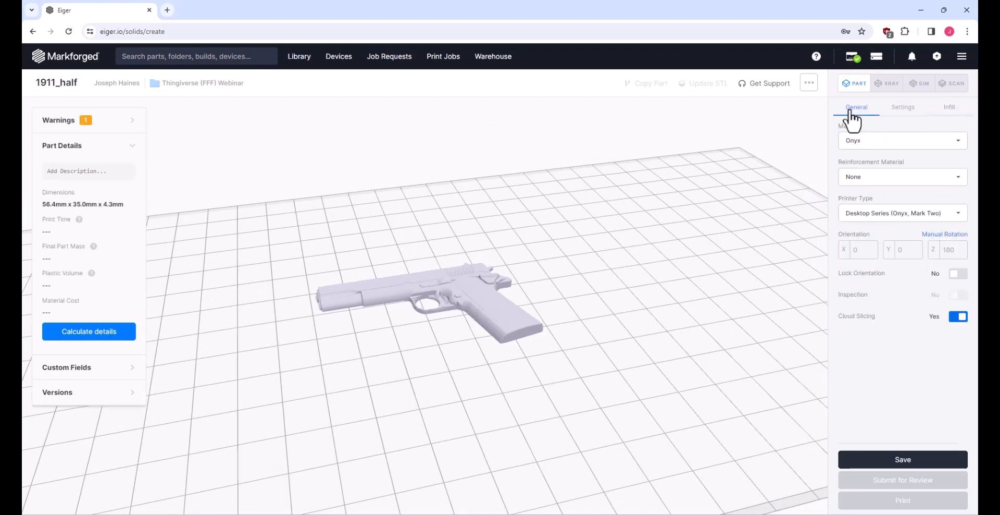
click(905, 459)
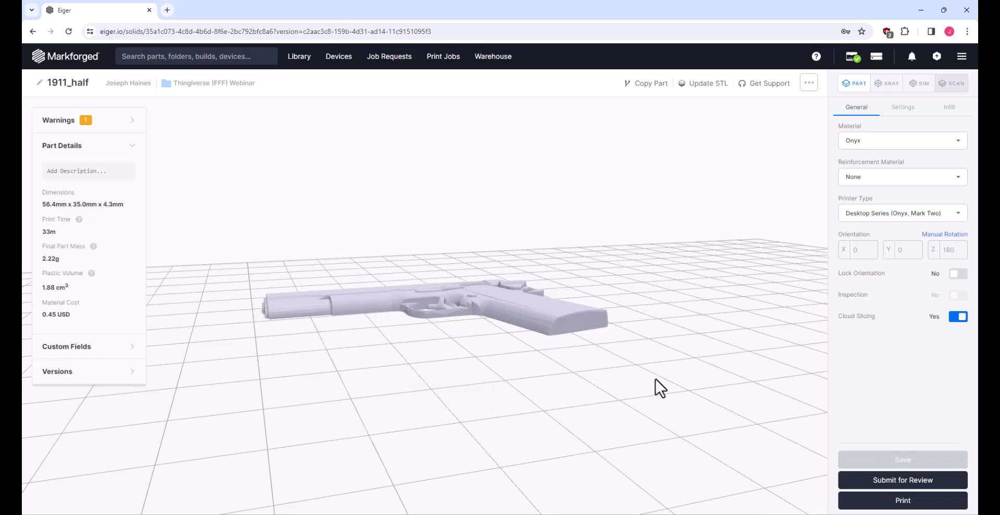
Open the X-ray view of 1911_half in 2D and examine the trigger guard and slide on layer 1
click(888, 83)
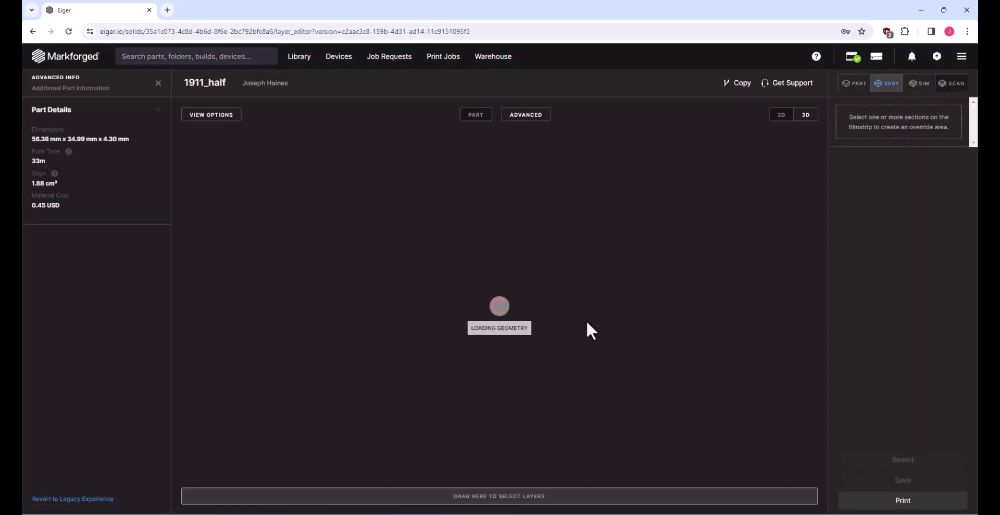
click(776, 119)
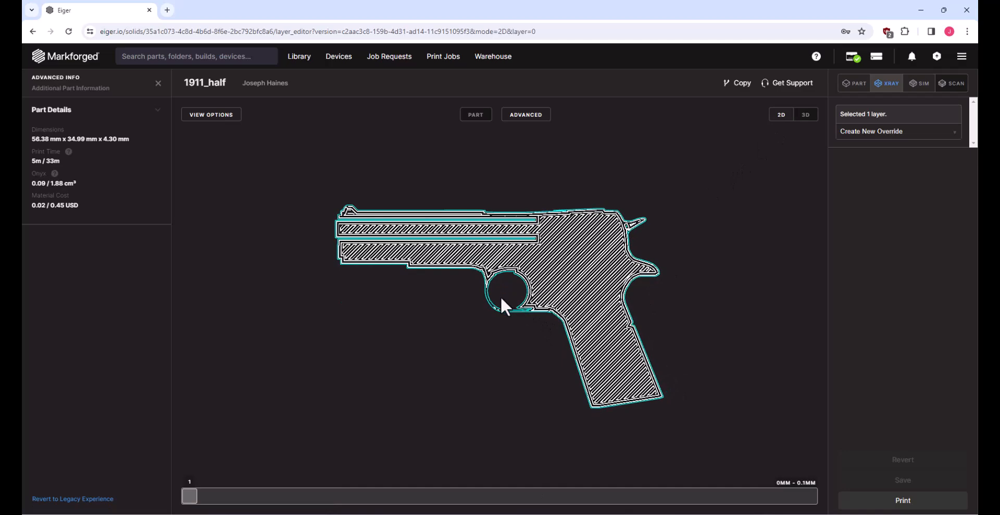
scroll(501, 297, up, 5)
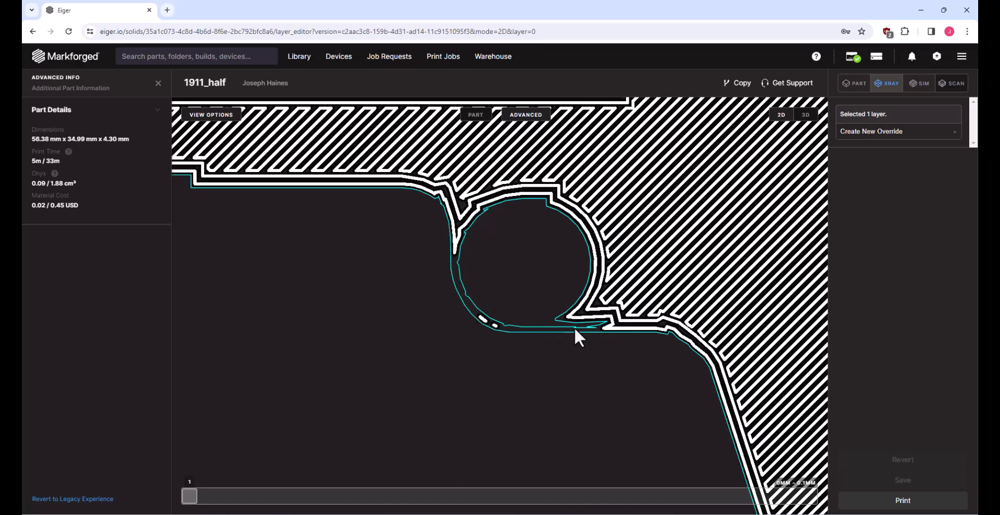
scroll(575, 328, down, 5)
scroll(358, 224, up, 3)
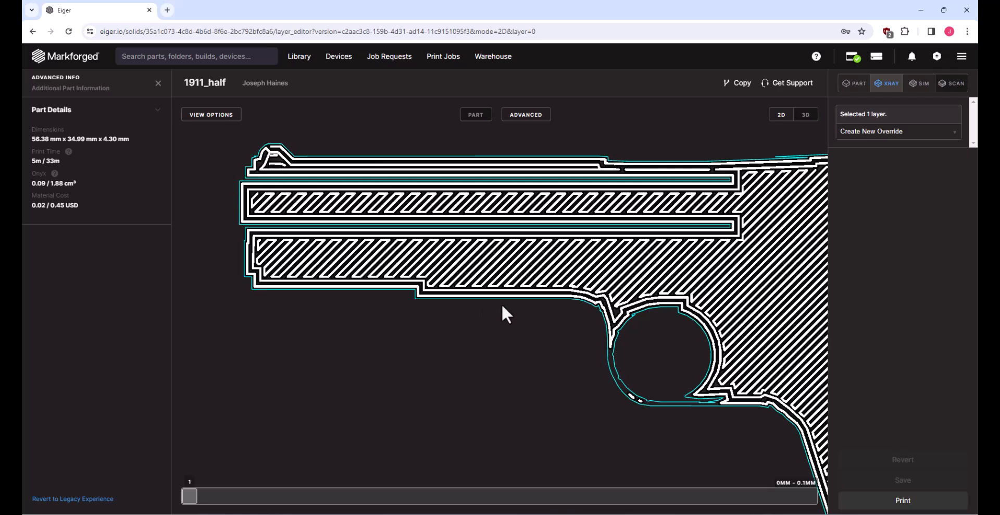
Go through the 2D slices of 1911_half from layer 1 up to layer 42
scroll(495, 318, down, 5)
key(Up)
key(Up)
key(Up)
key(Up)
key(Up)
key(Up)
key(Up)
key(Up)
key(Up)
key(Up)
key(Up)
key(Up)
key(Up)
key(Up)
key(Up)
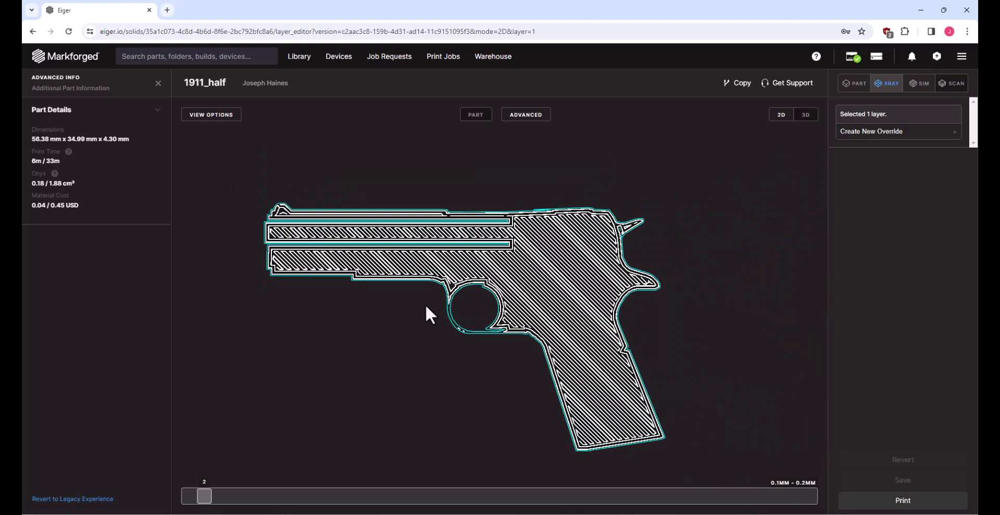
key(Up)
key(Up)
key(Up)
key(Up)
key(Up)
key(Up)
key(Up)
key(Up)
key(Up)
key(Up)
key(Up)
key(Up)
key(Up)
key(Up)
key(Up)
key(Up)
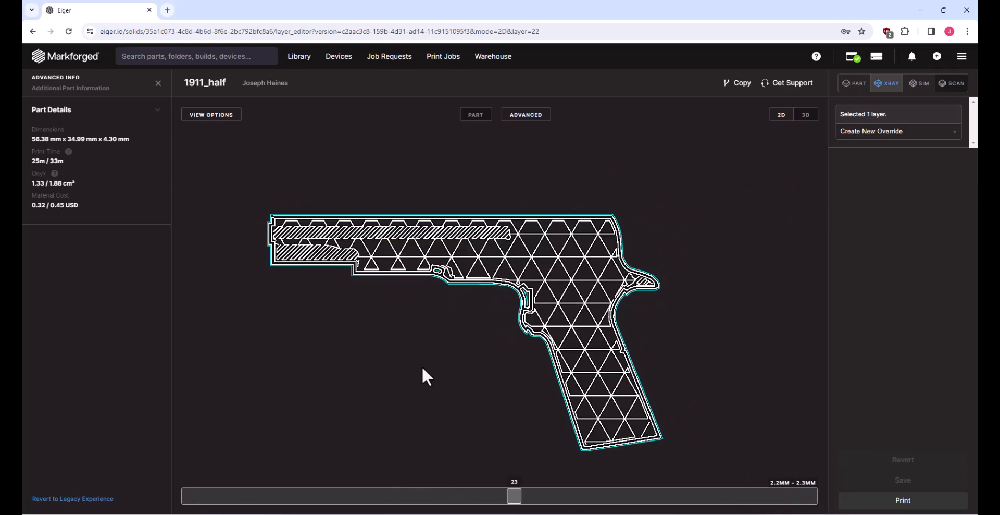
key(Up)
key(Up)
key(Up)
key(Up)
key(Up)
key(Up)
key(Up)
key(Up)
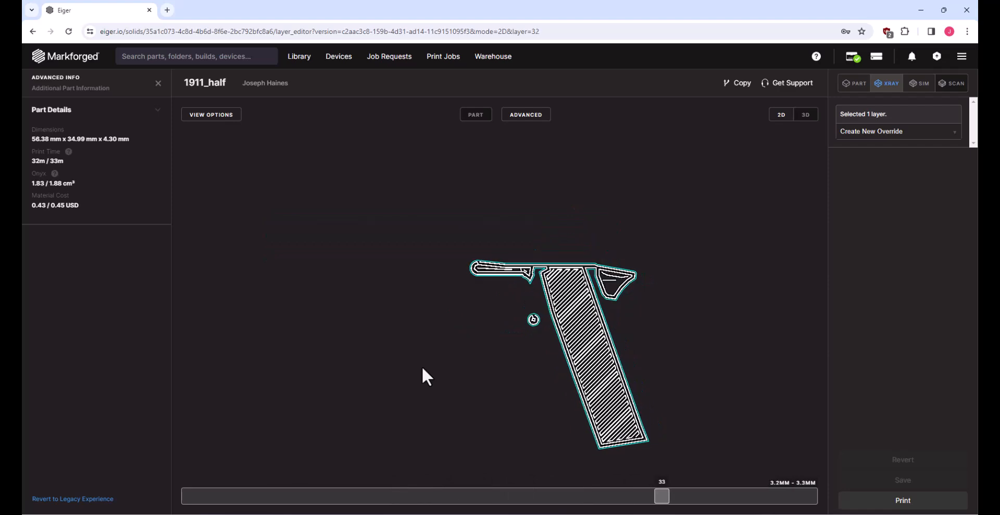
key(Up)
key(Up)
key(Up)
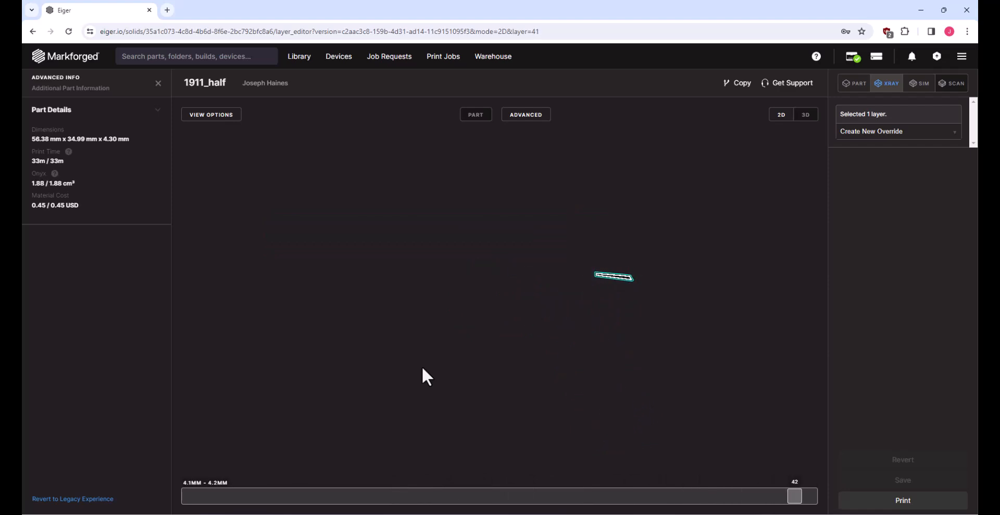
Return to the part view of 1911_half and set its scale to 1.1
click(854, 83)
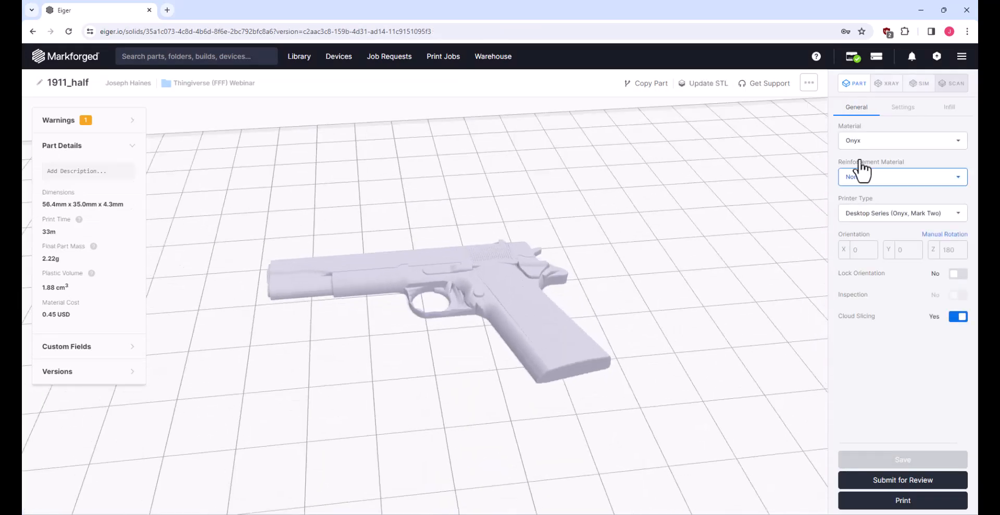
click(897, 108)
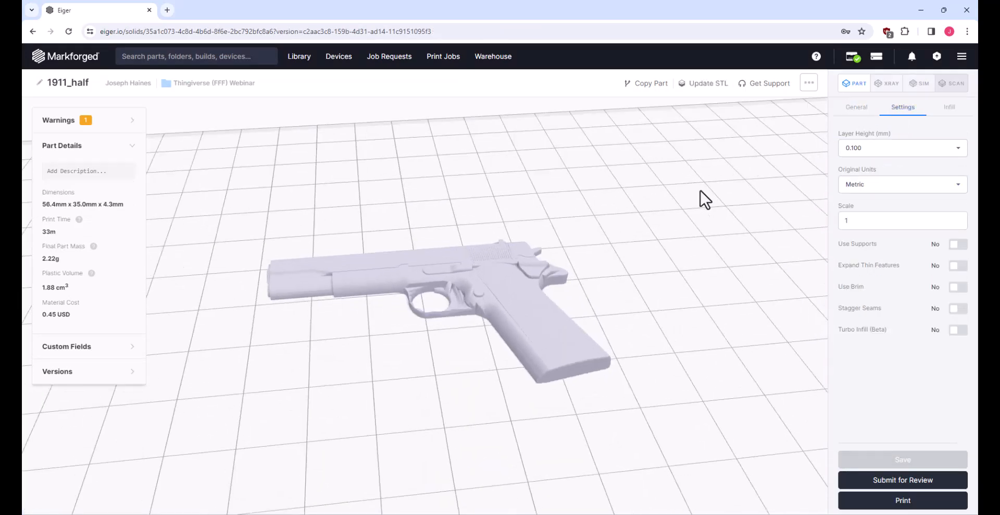
double_click(861, 221)
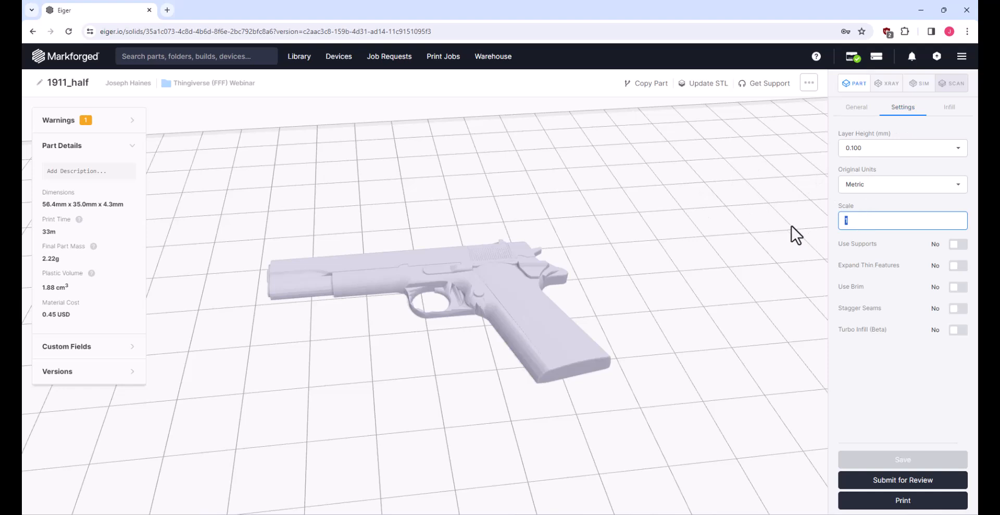
text(1.1)
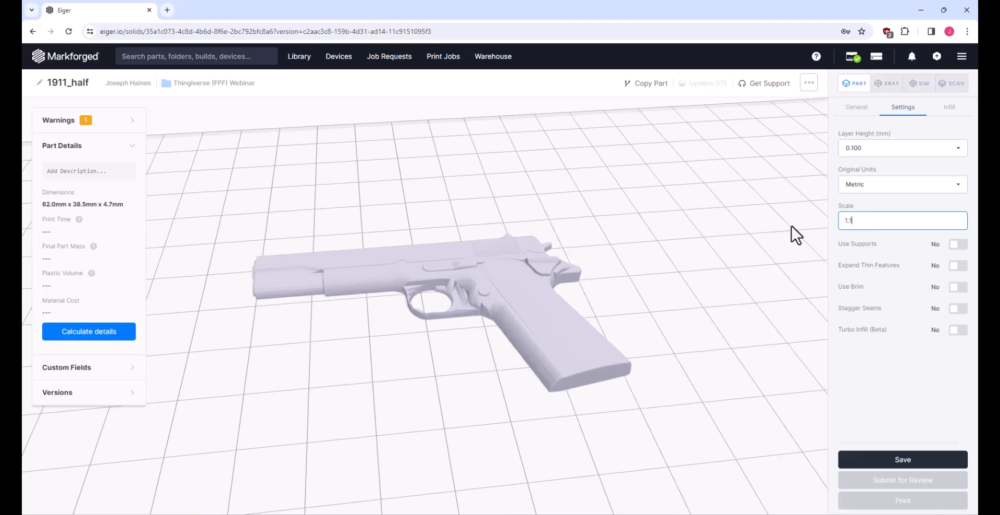
Save the rescaled 1911_half part and examine its trigger guard on the first layers of the 2D X-ray view
click(904, 459)
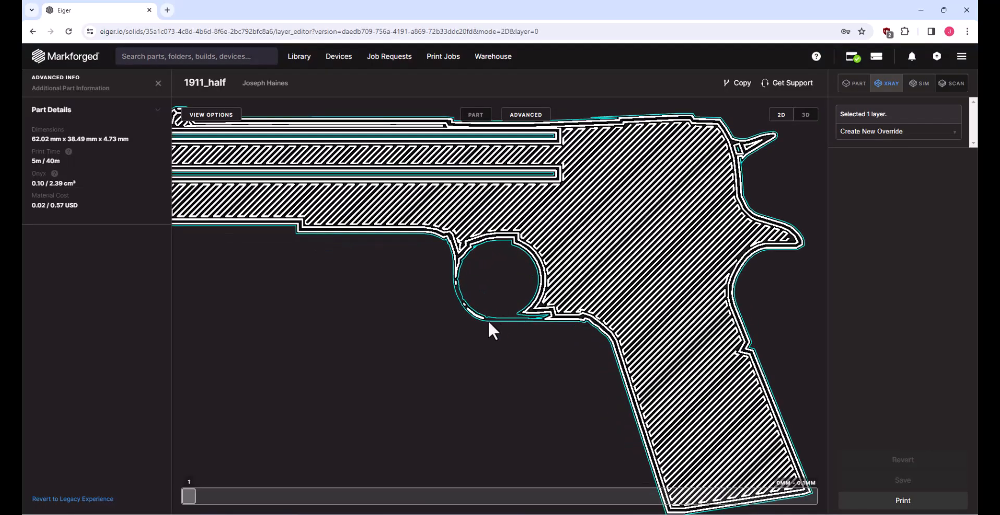
scroll(488, 319, up, 3)
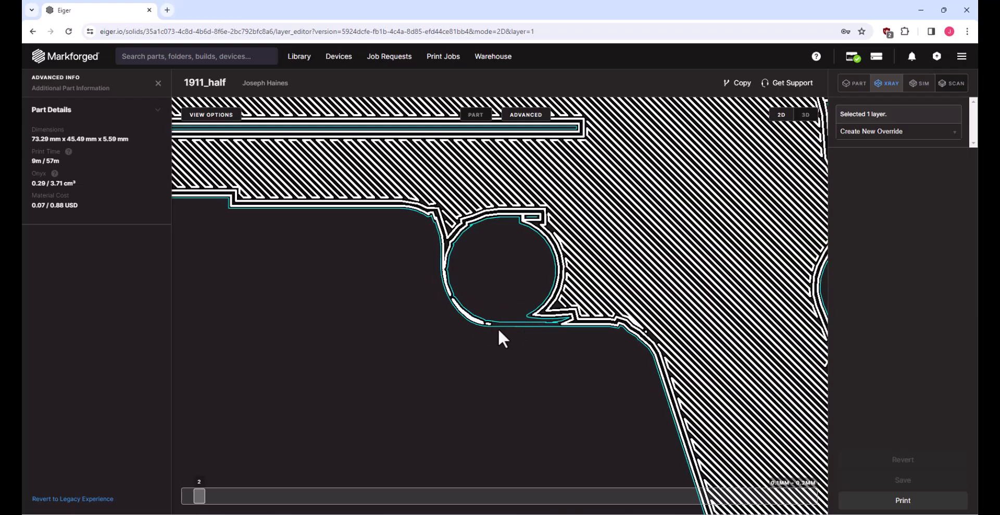
scroll(512, 344, down, 5)
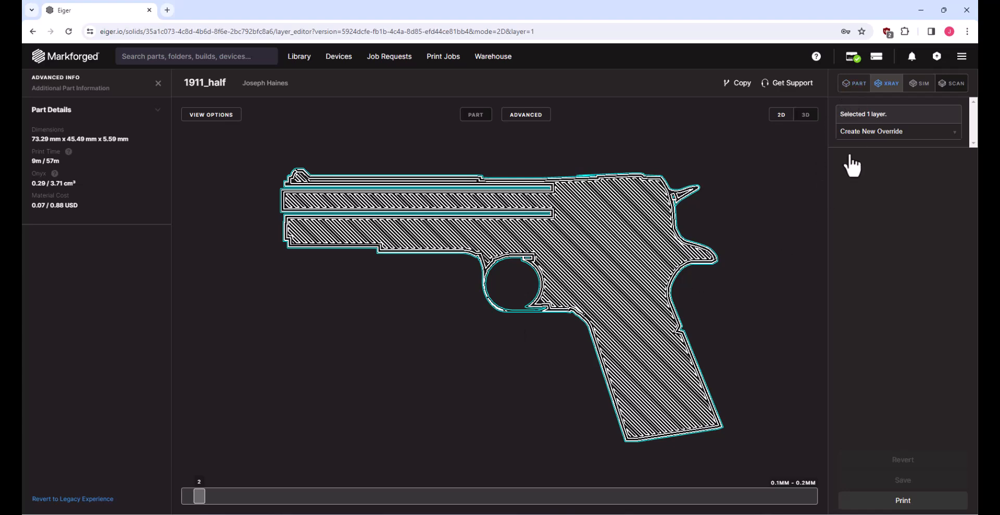
View 1911_half on the bed in its print build and return through the part view to the Thingiverse (FFF) Webinar folder
click(911, 501)
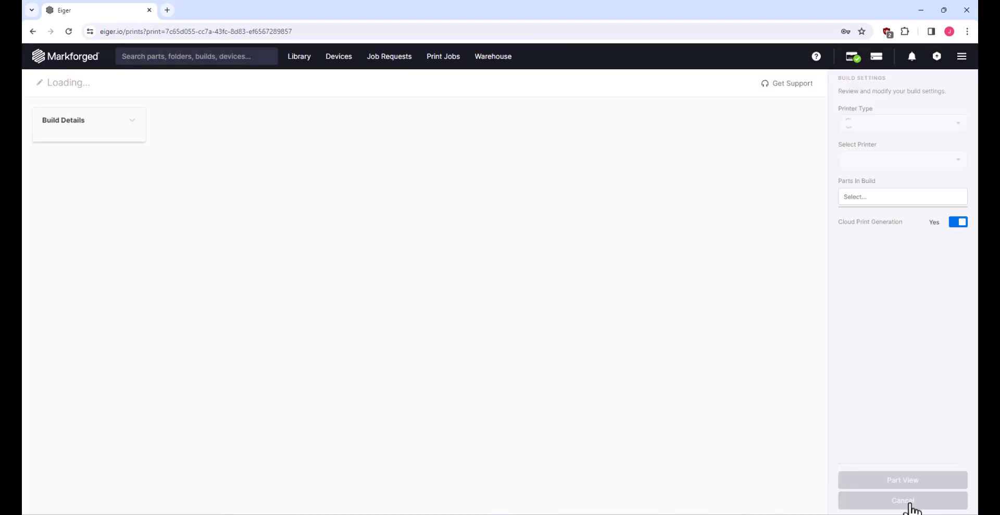
drag(428, 344, 451, 368)
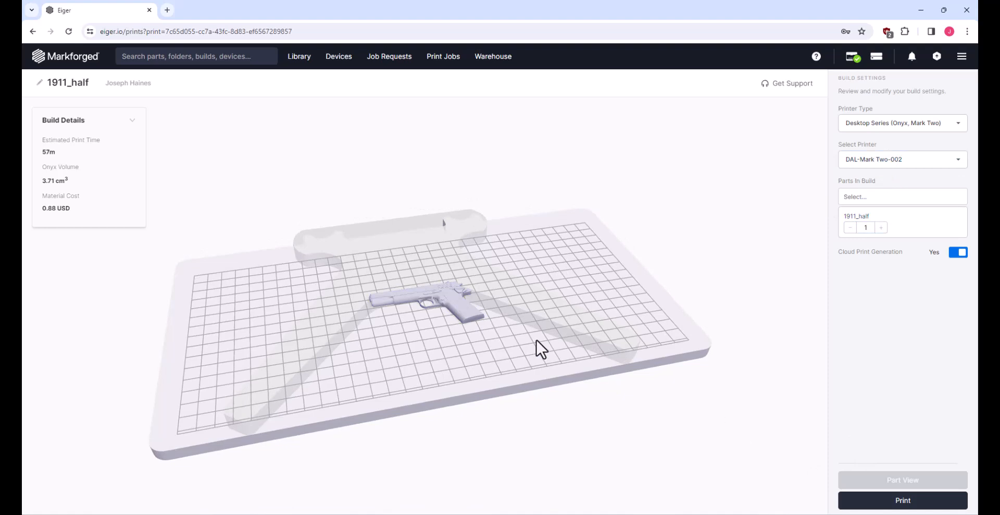
click(469, 312)
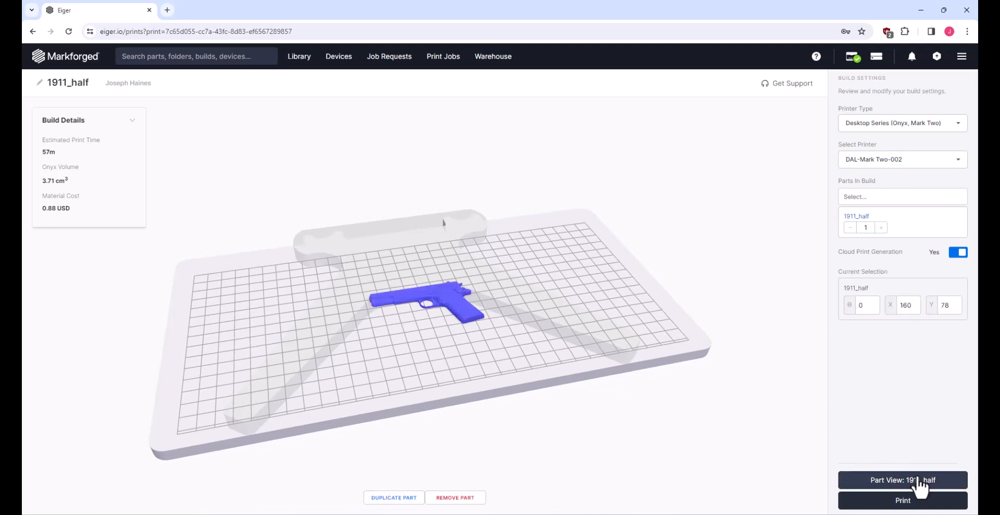
click(860, 481)
click(234, 84)
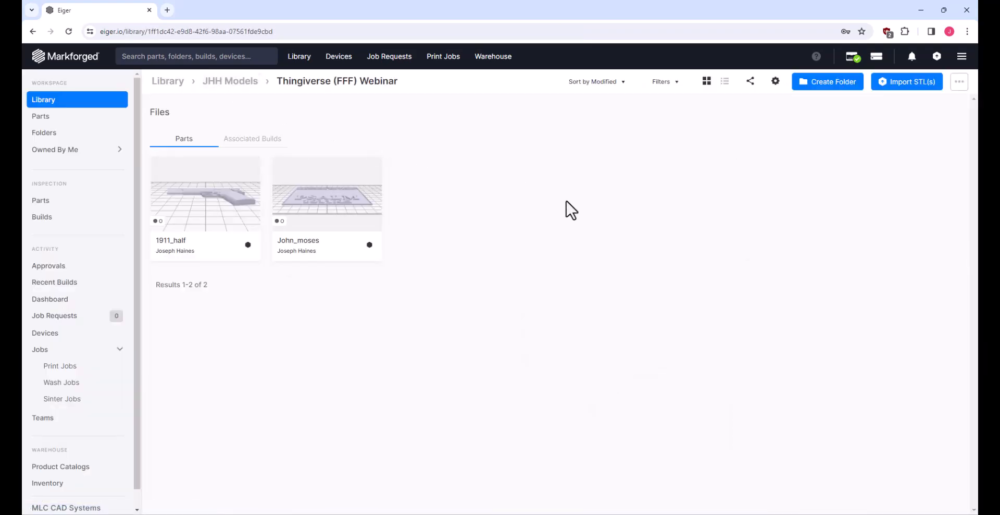
click(906, 82)
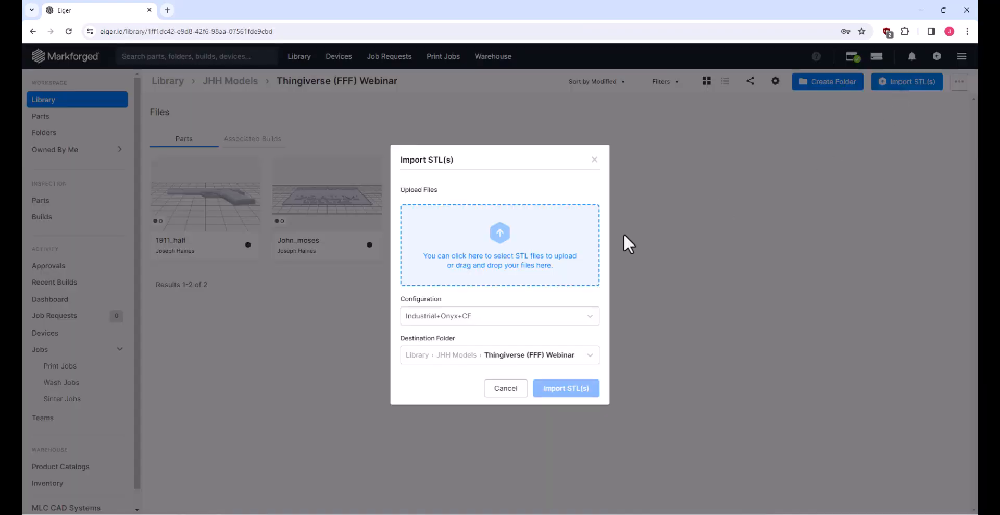
click(504, 316)
click(457, 396)
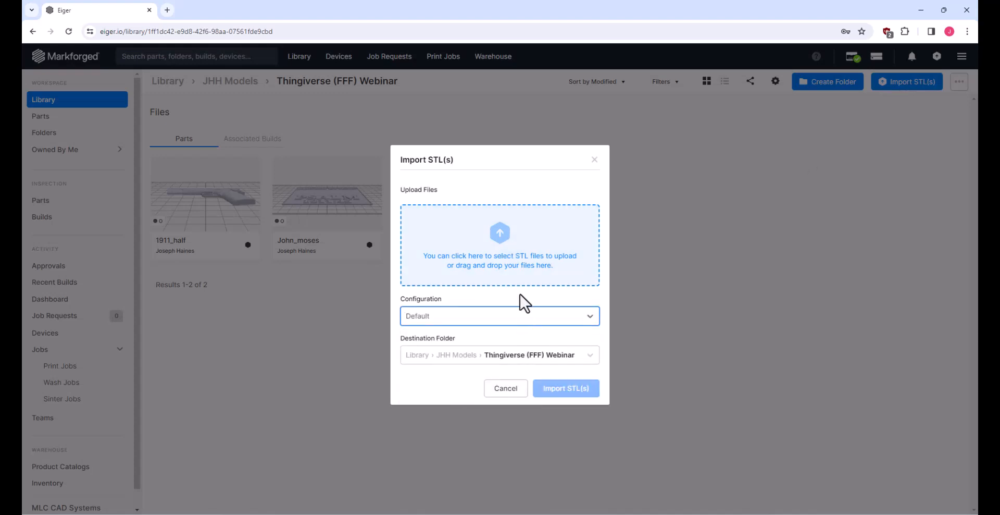
click(501, 250)
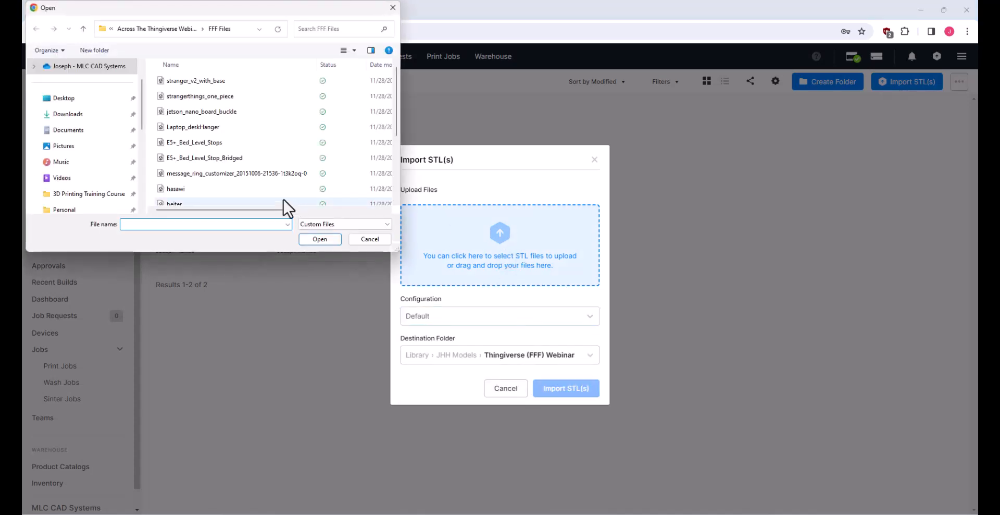
scroll(276, 203, down, 3)
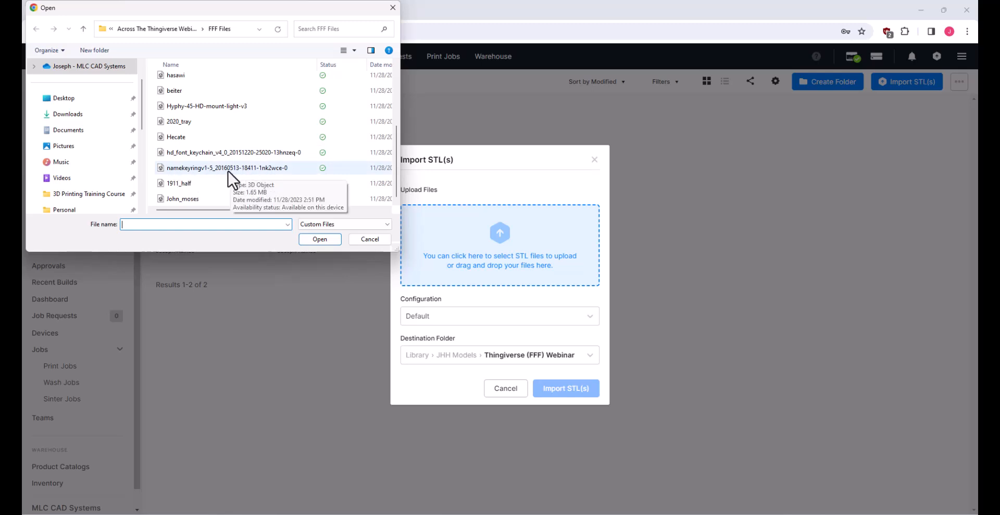
click(233, 153)
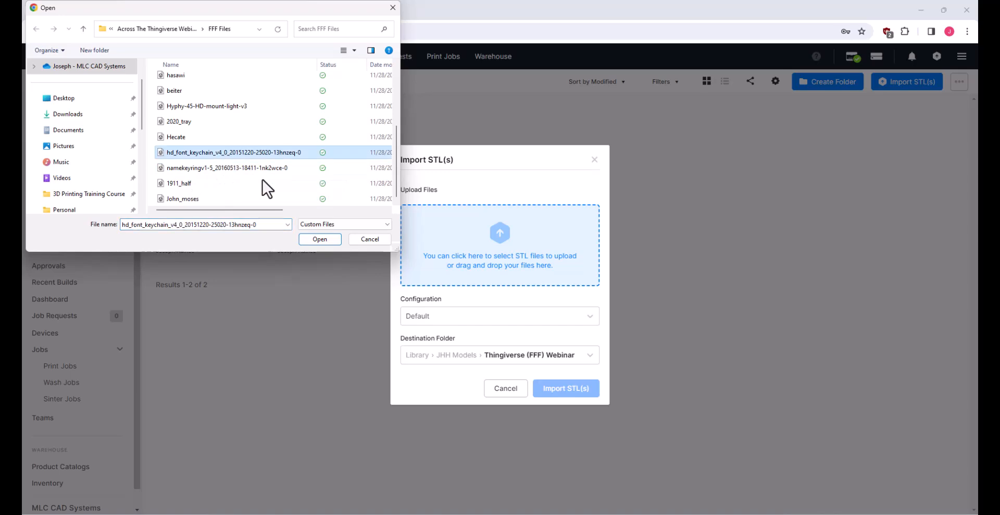
click(320, 239)
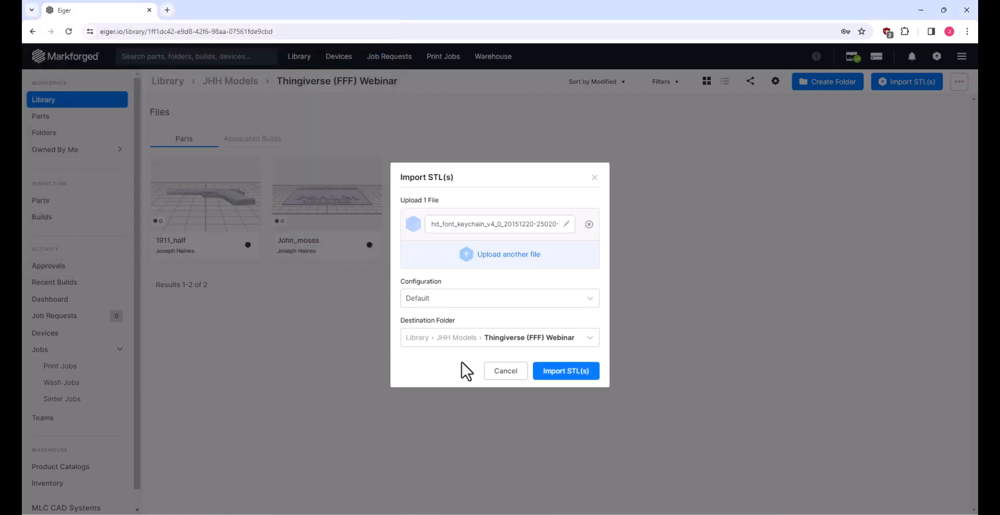
click(566, 371)
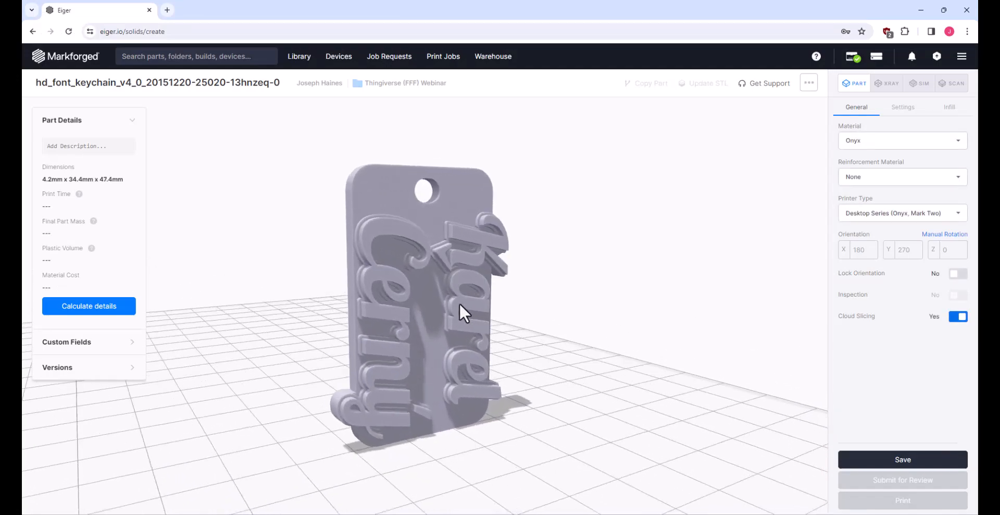
Lay the keychain flat on its back face with the raised lettering upward, and inspect it from several angles
click(432, 295)
drag(628, 262, 613, 306)
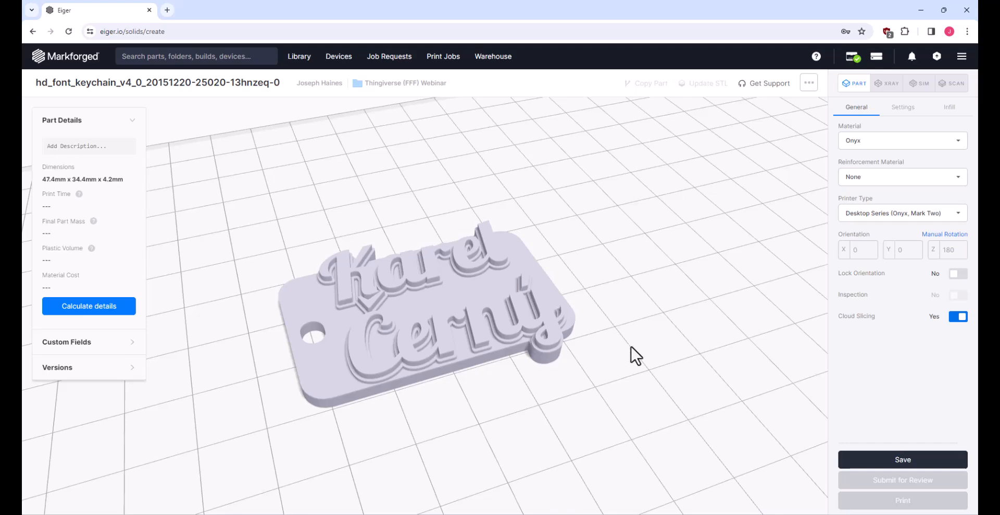
drag(652, 353, 622, 337)
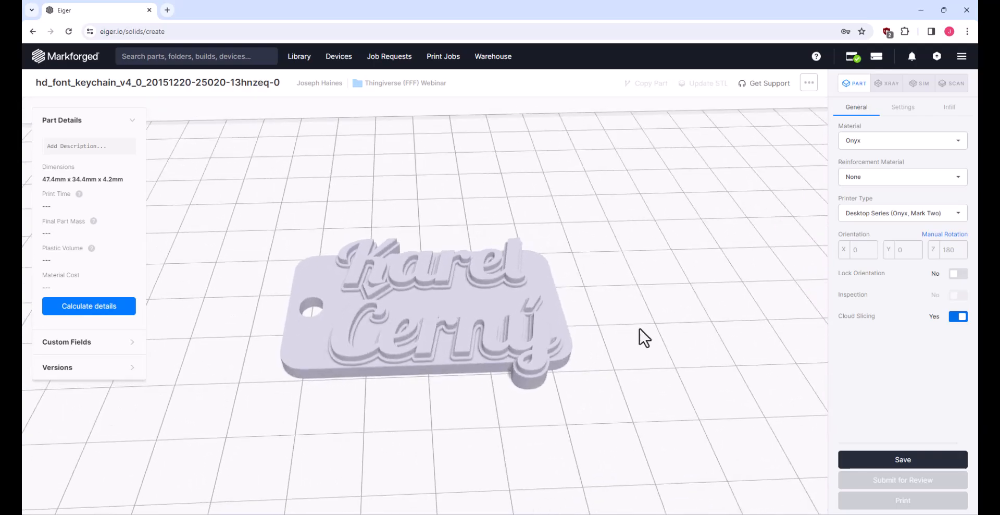
Turn off supports for the keychain, check its general and infill settings, and save it
click(899, 116)
drag(667, 402, 688, 404)
click(958, 244)
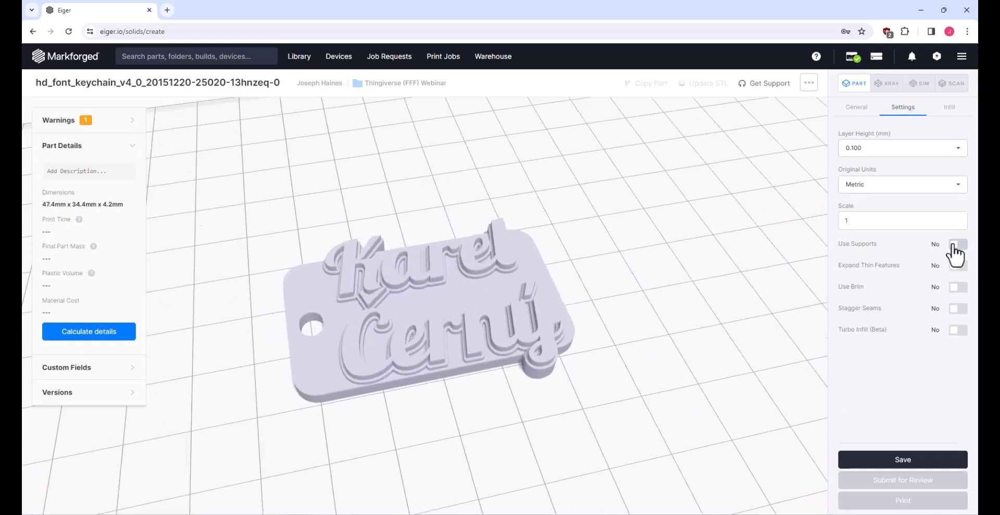
click(855, 111)
click(945, 108)
click(856, 108)
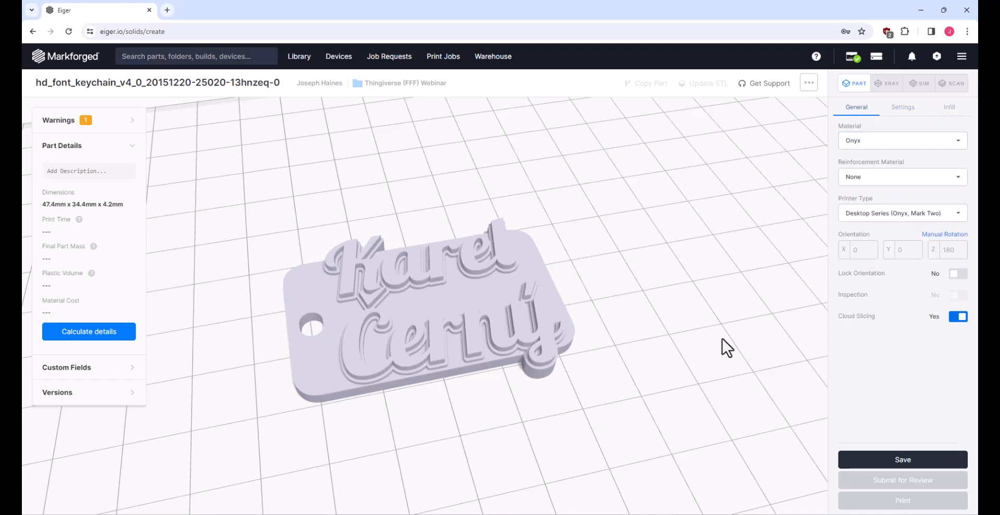
click(904, 462)
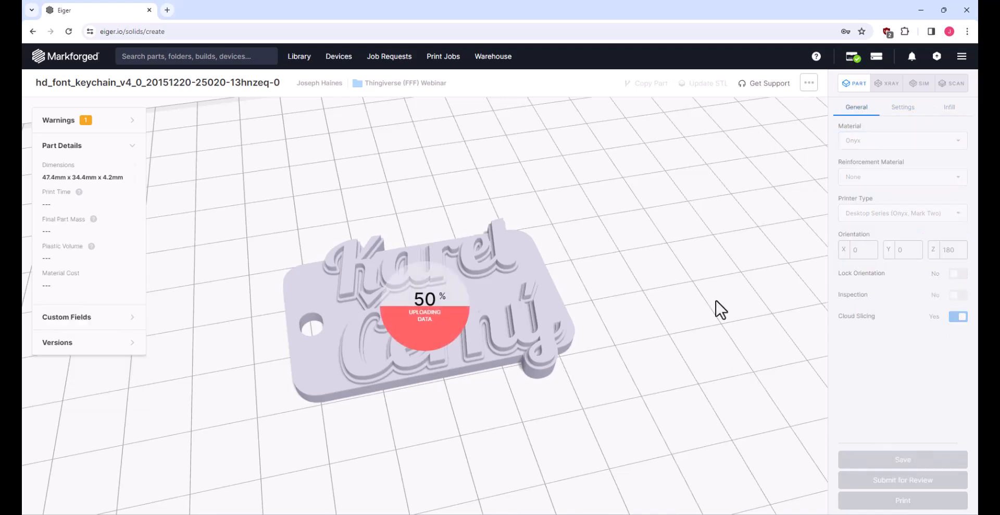
Open the keychain's 2D X-ray view and go through its slices from layer 1 up to layer 26
click(886, 85)
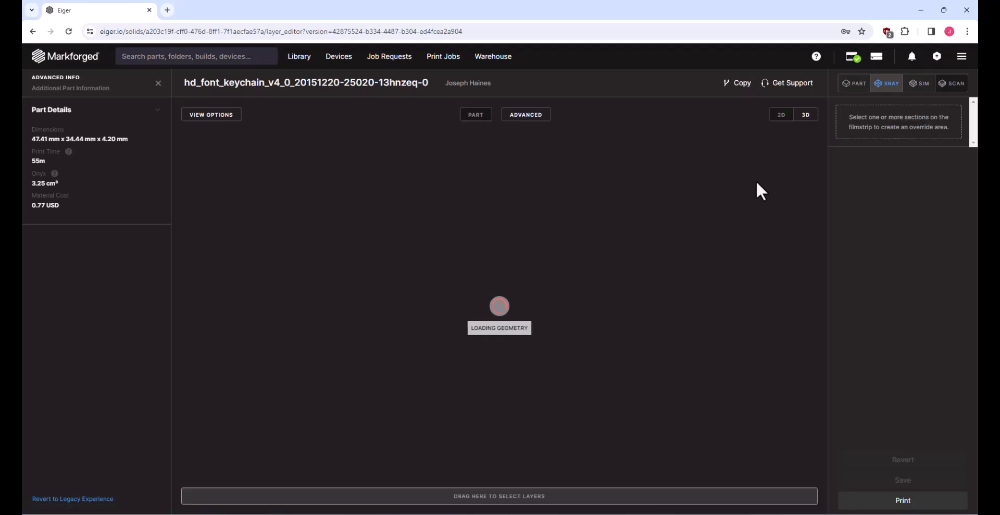
click(773, 118)
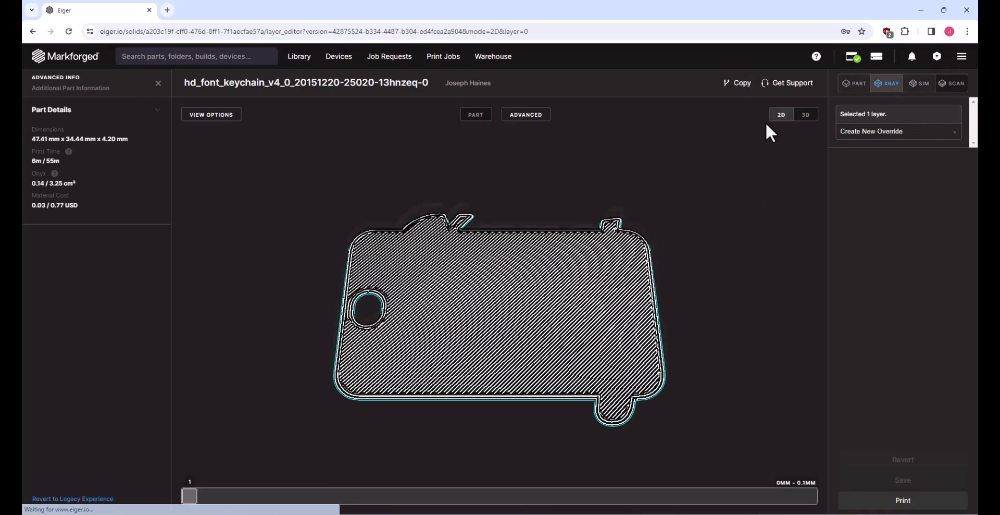
key(Up)
key(Up)
key(Up)
key(Up)
key(Up)
key(Up)
key(Up)
key(Up)
key(Up)
key(Up)
key(Up)
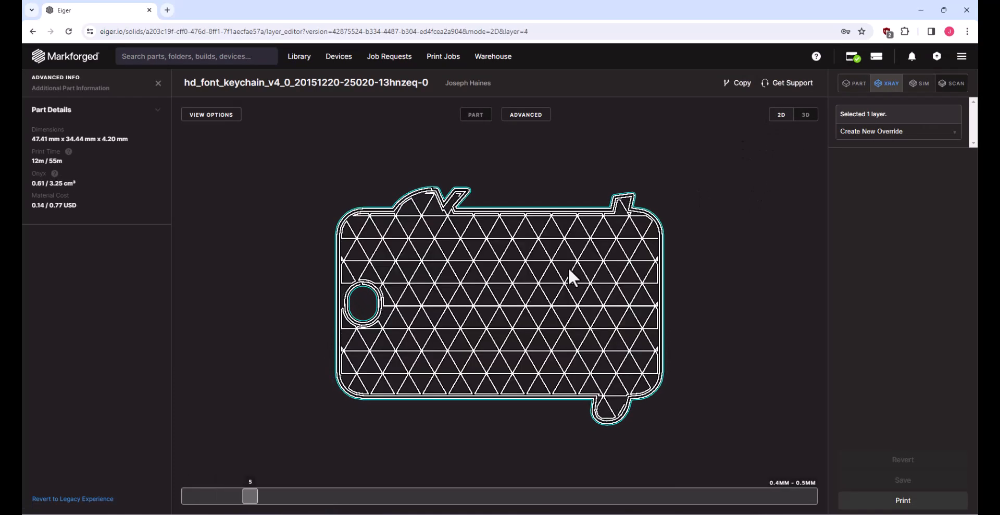
key(Up)
key(Up)
key(Up)
key(Up)
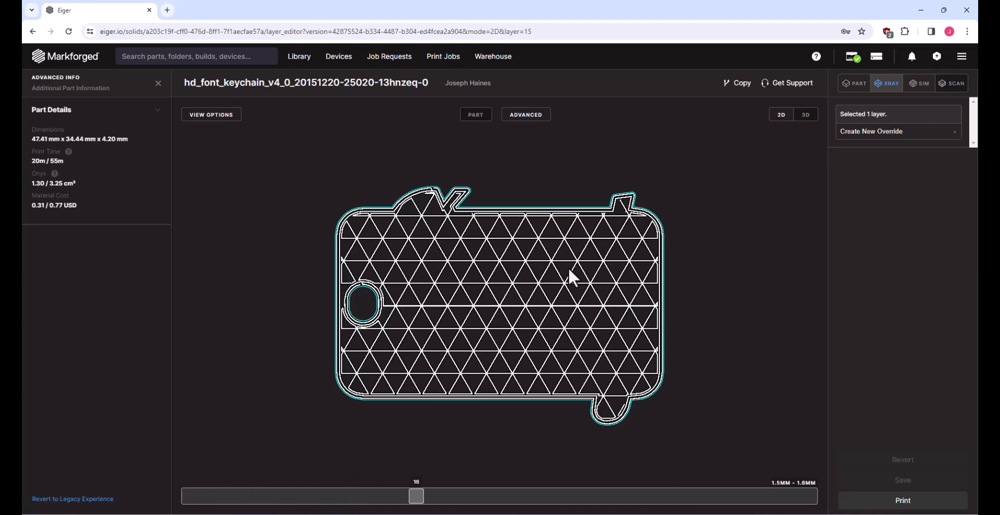
key(Up)
key(Up)
key(Up)
key(Up)
key(Up)
key(Up)
key(Up)
key(Up)
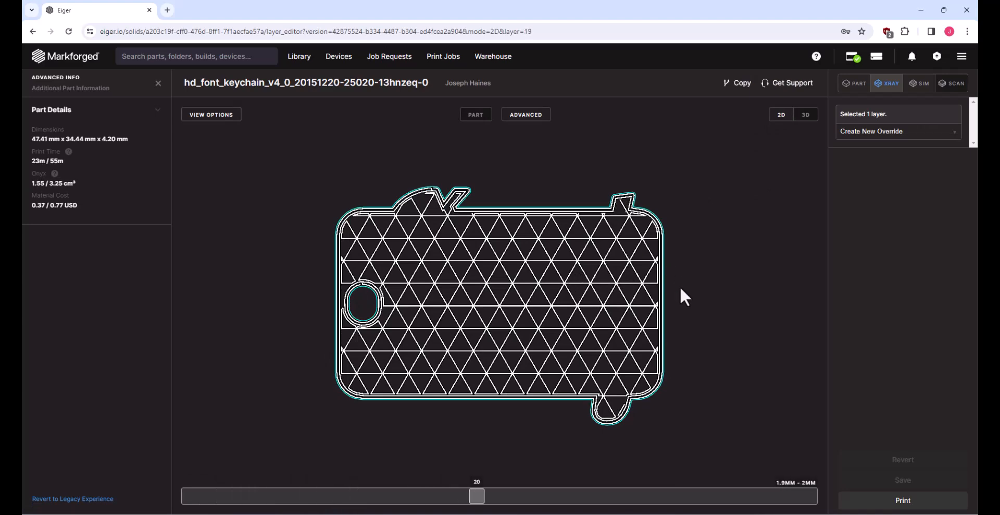
key(Up)
key(Up)
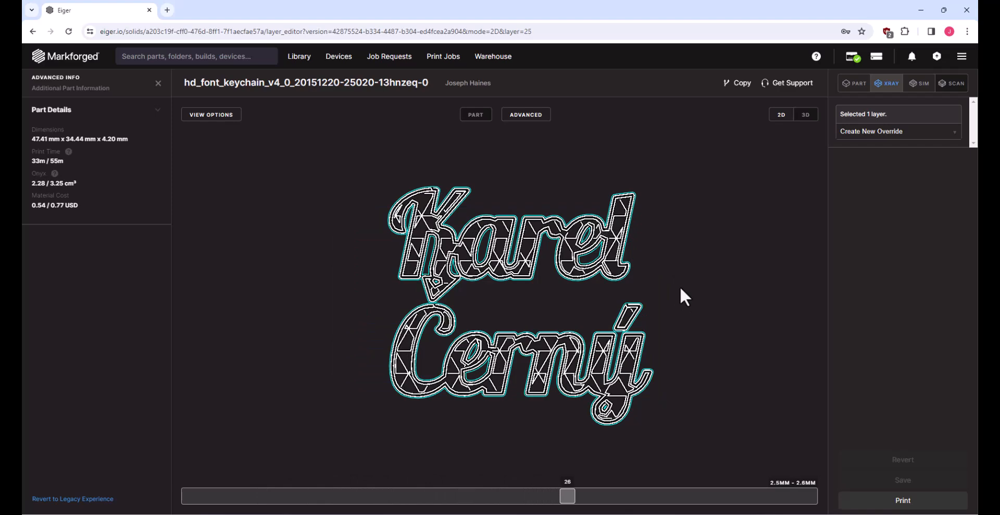
Examine the keychain's lettering up close on layer 26, and go through the slices up to layer 41
scroll(500, 344, up, 3)
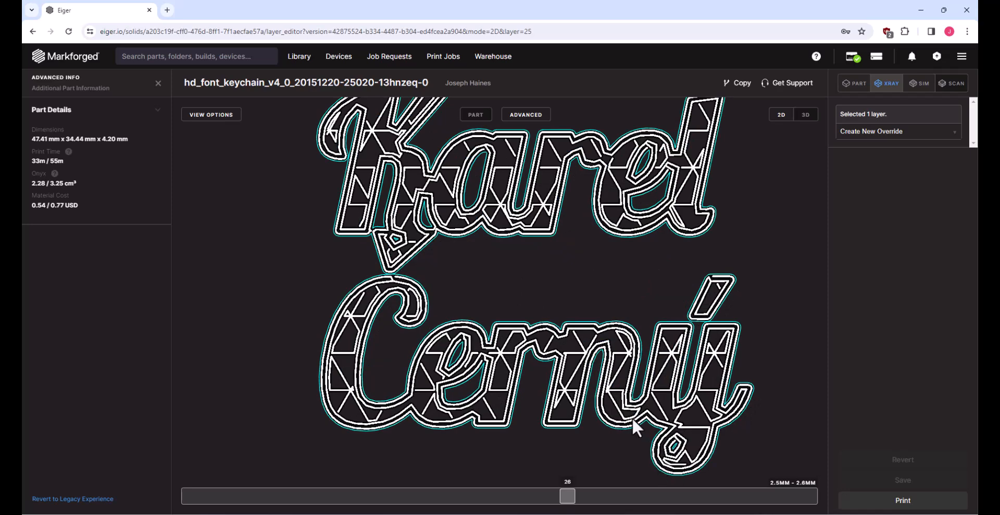
scroll(577, 221, down, 3)
key(Up)
key(Up)
key(Up)
key(Up)
key(Up)
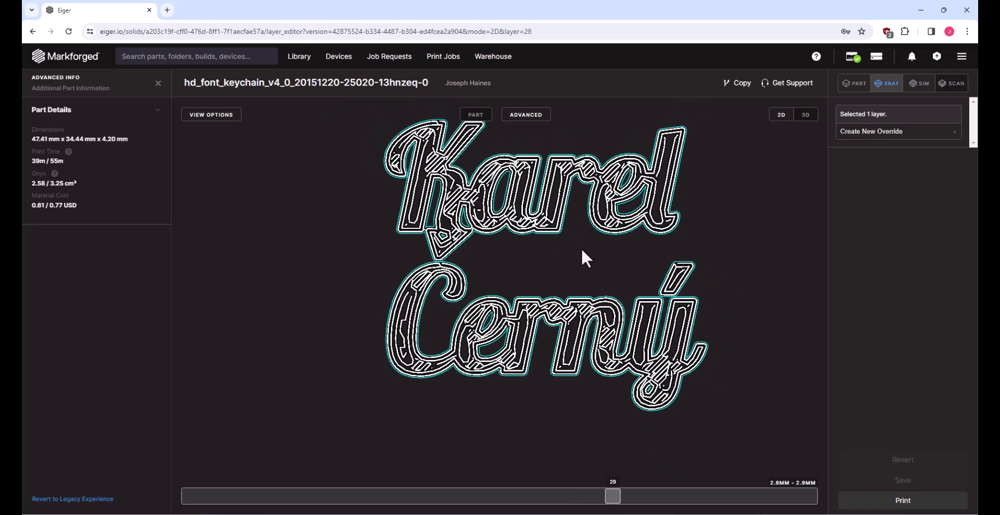
key(Up)
key(Up)
key(Up)
key(Up)
key(Up)
key(Up)
key(Up)
key(Up)
key(Up)
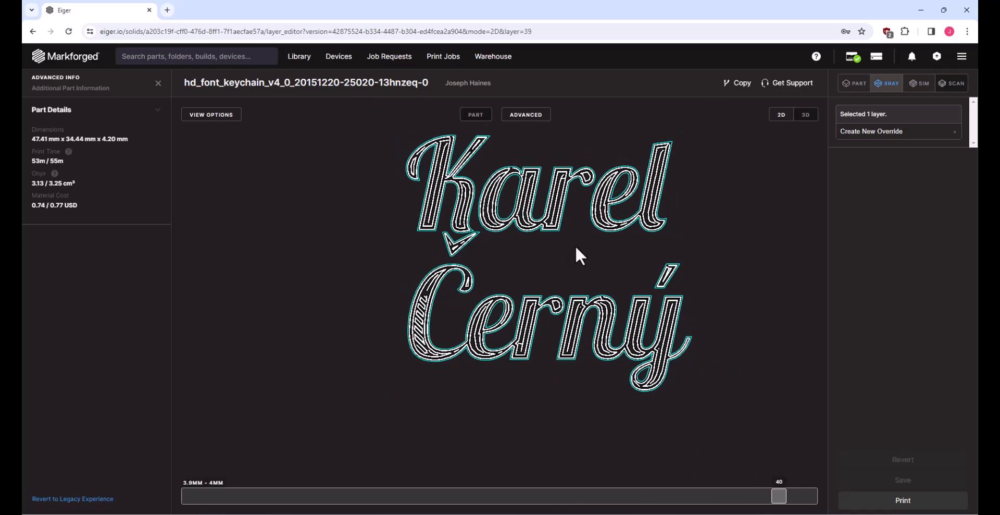
scroll(663, 367, up, 3)
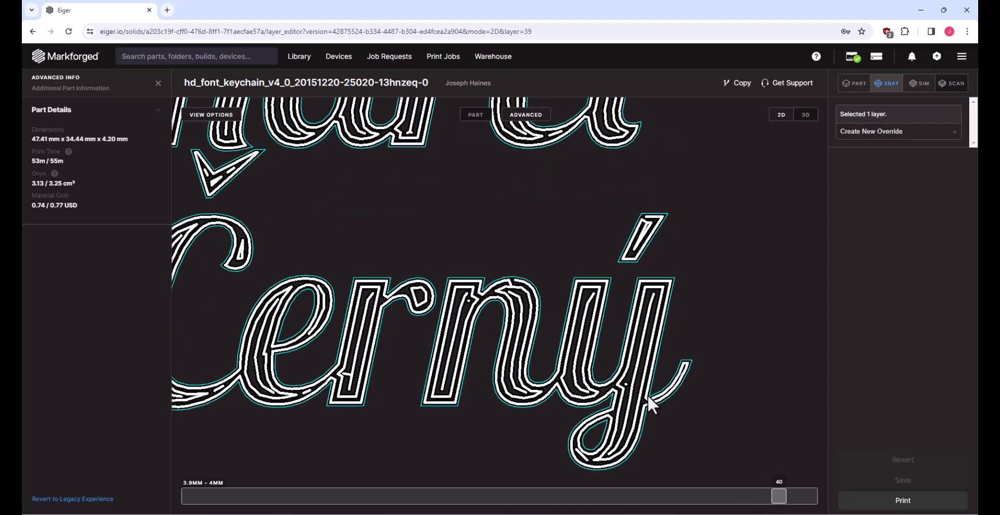
scroll(480, 333, down, 5)
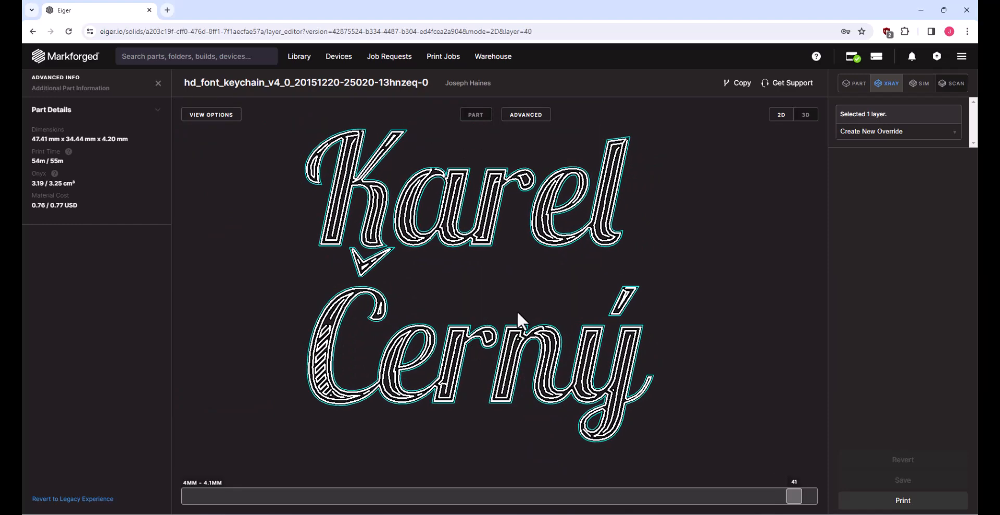
Leave the keychain slices, import Hecate into the Thingiverse (FFF) Webinar folder with the Default configuration, and stand the statue upright on its base
click(908, 502)
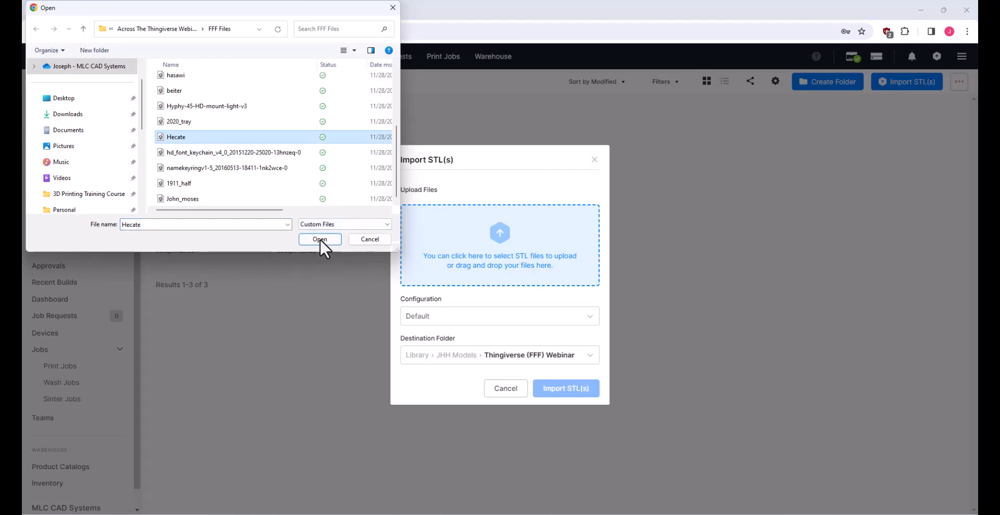
click(320, 238)
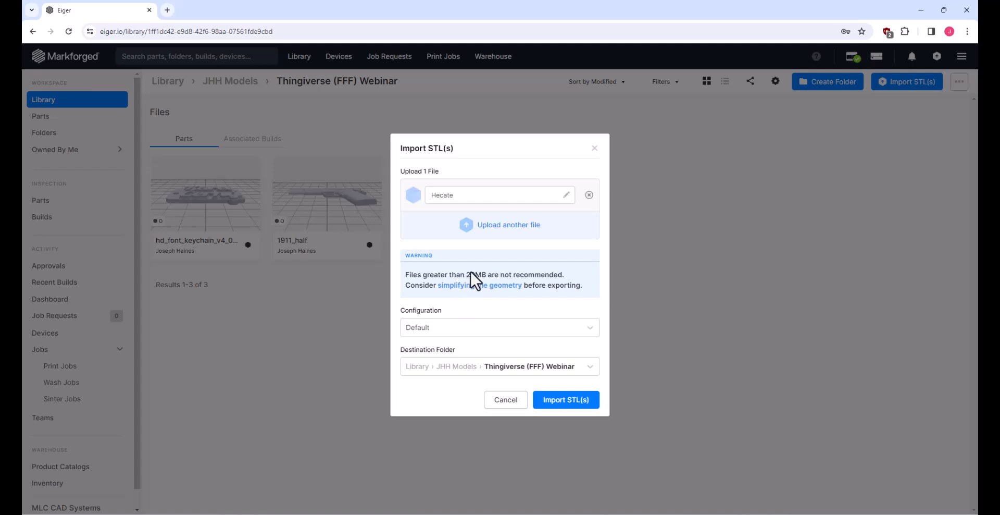
click(567, 402)
click(495, 436)
drag(554, 403, 698, 346)
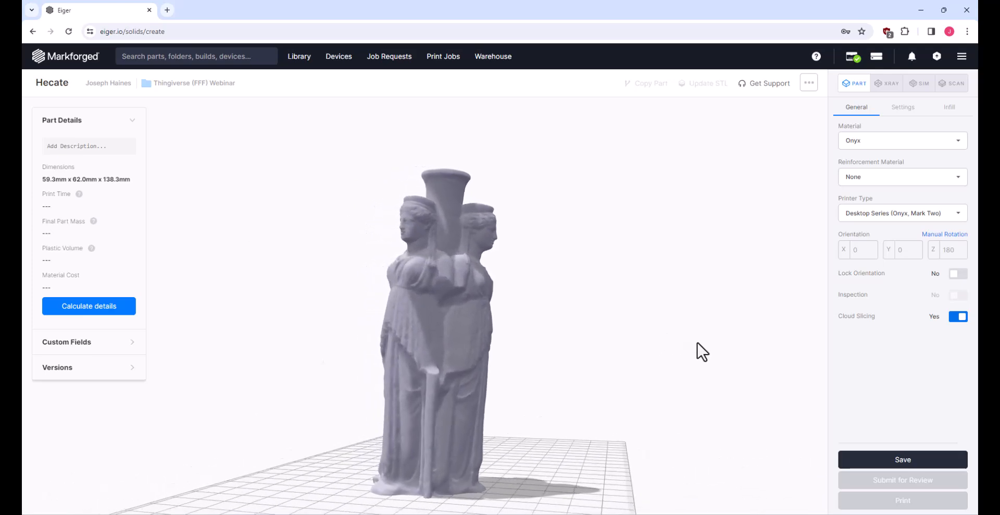
Turn off supports for the Hecate statue, check its infill settings and save the part
drag(491, 260, 650, 404)
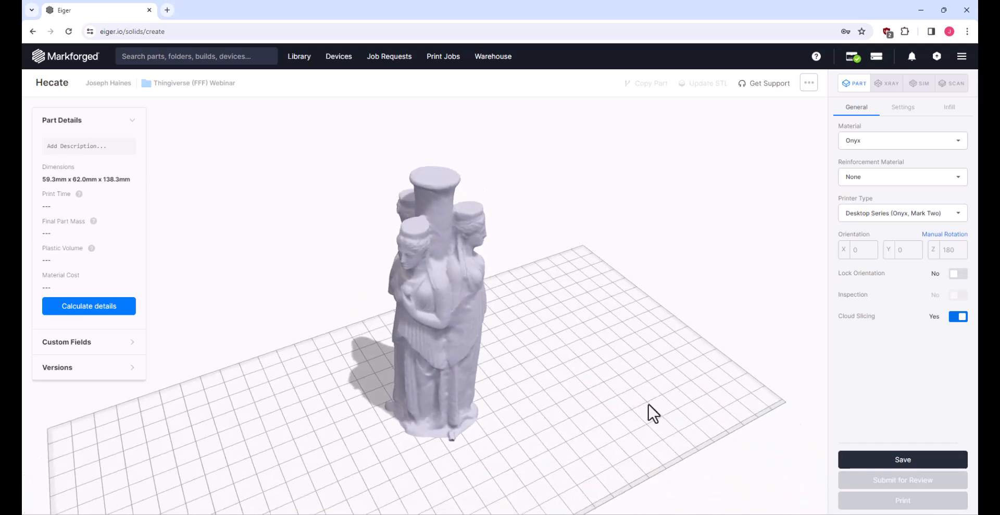
click(910, 108)
click(960, 245)
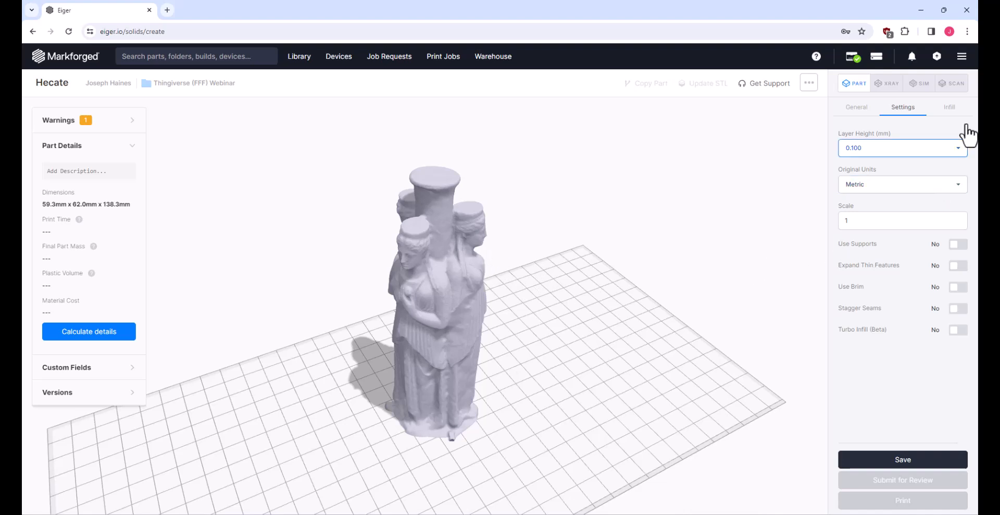
click(956, 120)
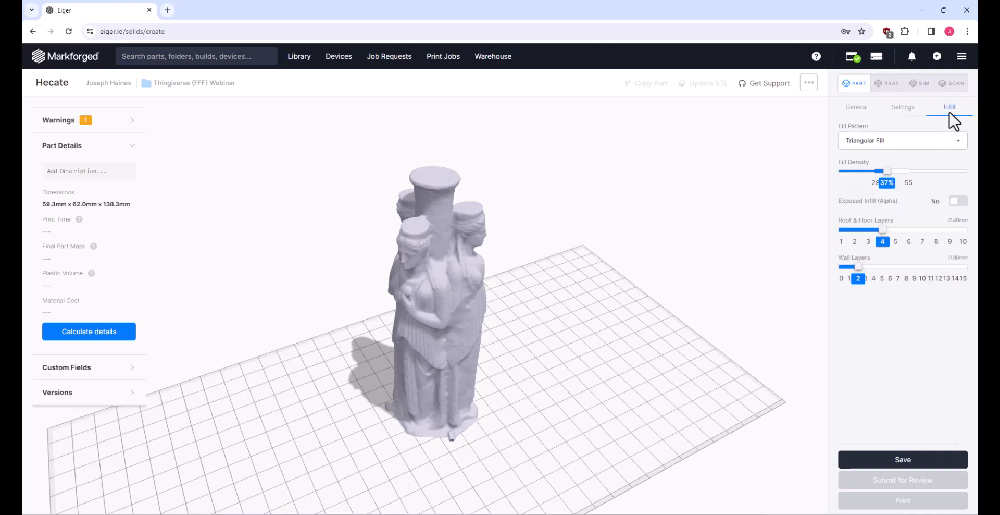
click(841, 109)
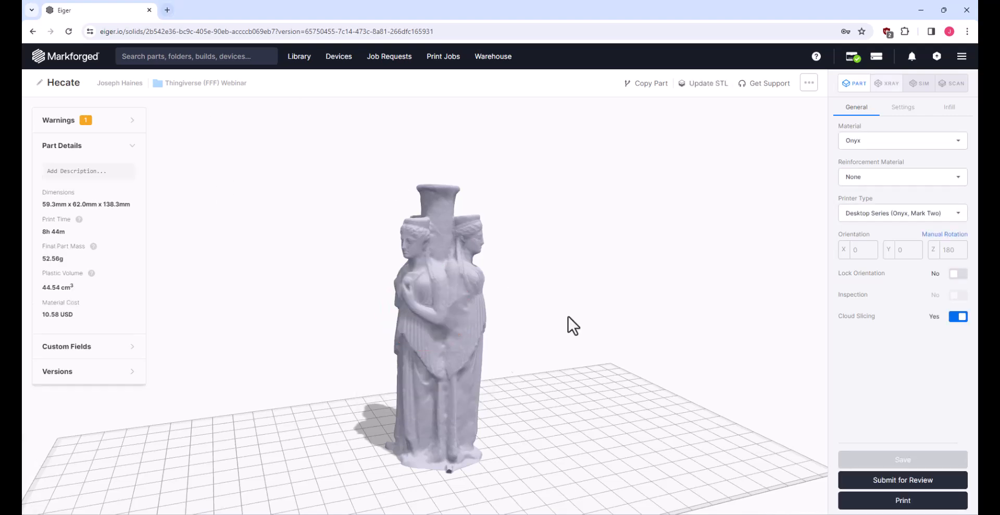
Inspect the sliced Hecate statue without supports in the 3D X-ray view
click(896, 87)
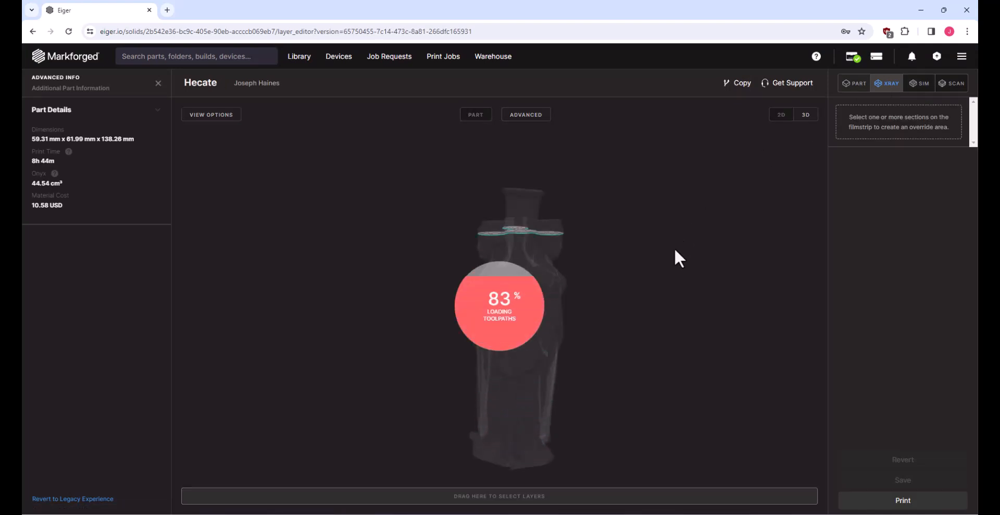
drag(669, 288, 585, 260)
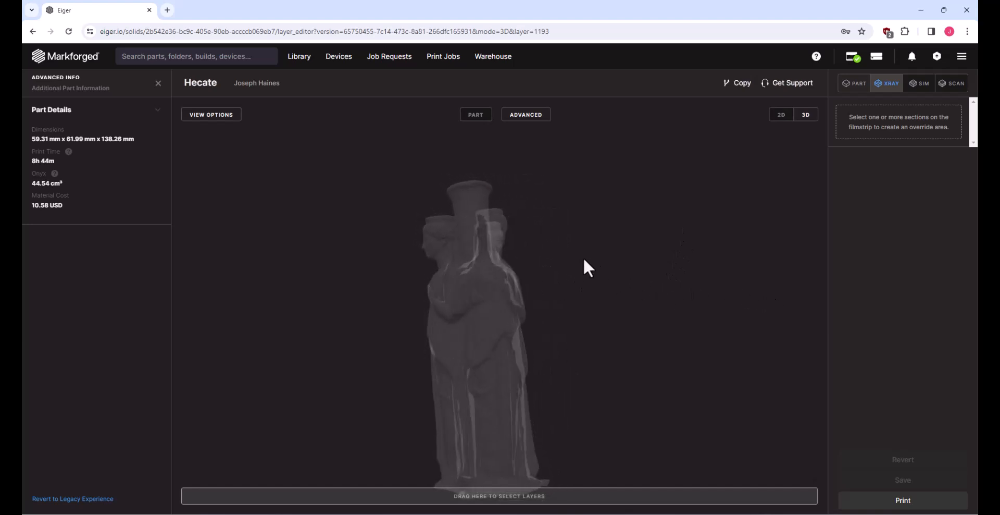
Re-enable supports for the Hecate statue and examine where they are generated in the 3D X-ray view
click(849, 87)
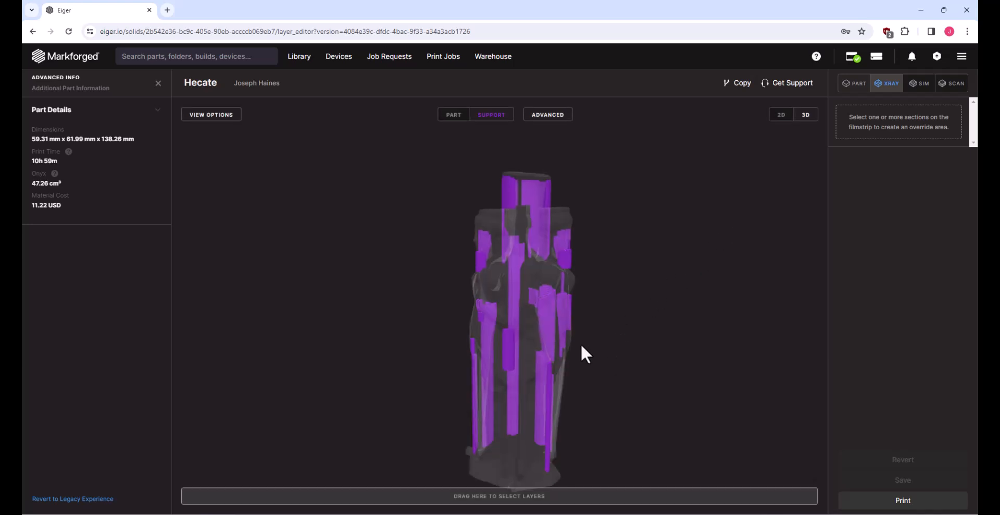
drag(580, 350, 479, 246)
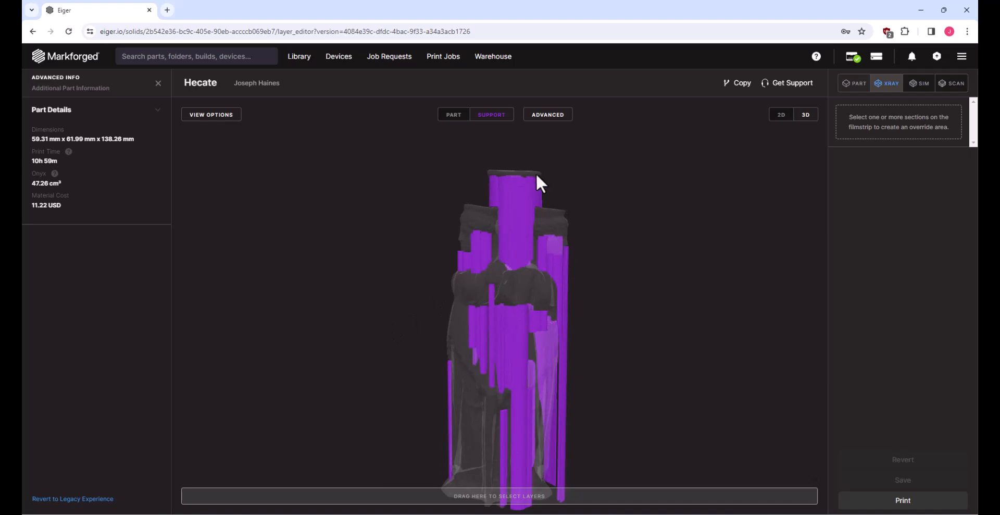
mouse_move(608, 374)
mouse_down()
mouse_move(650, 340)
mouse_move(613, 364)
mouse_up()
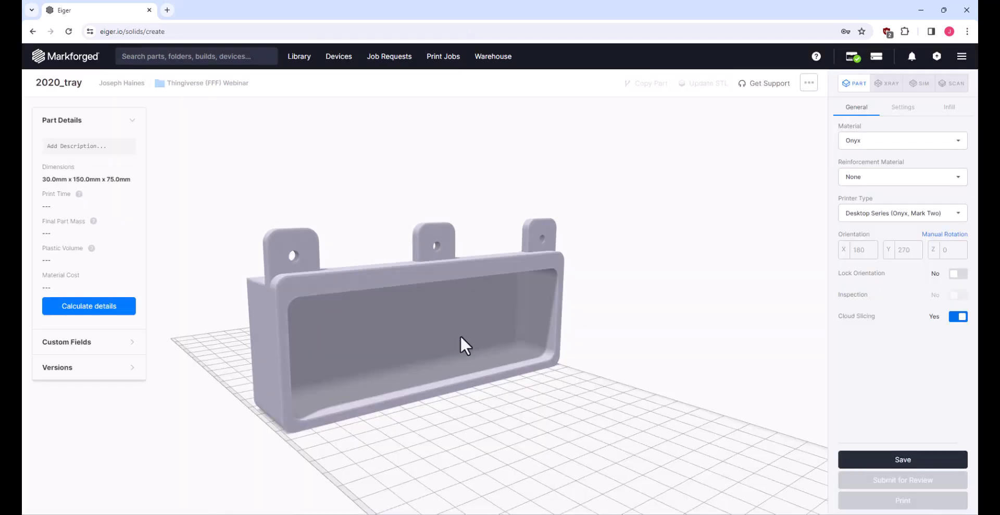
Reorient the 2020_tray part so that it lies on the print bed with its open side facing down
drag(460, 334, 560, 349)
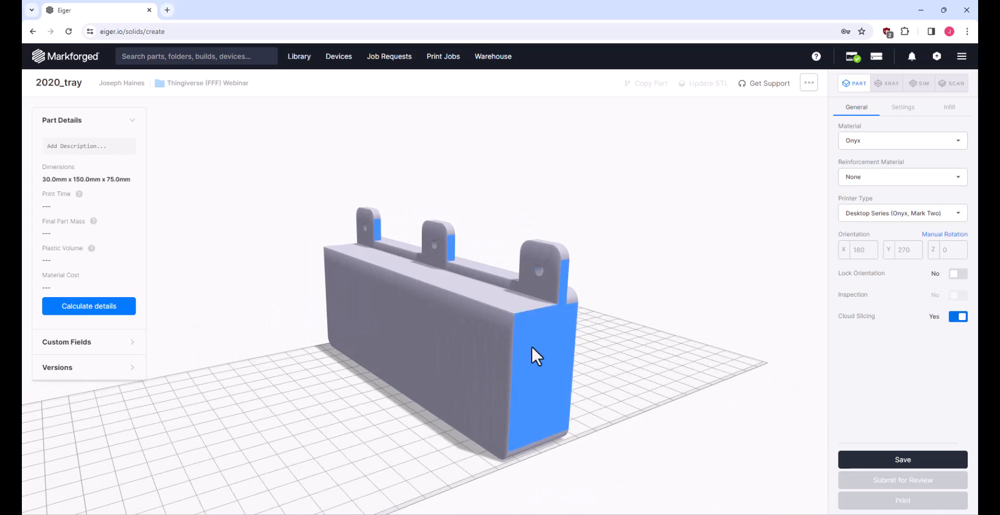
drag(449, 358, 465, 289)
click(443, 270)
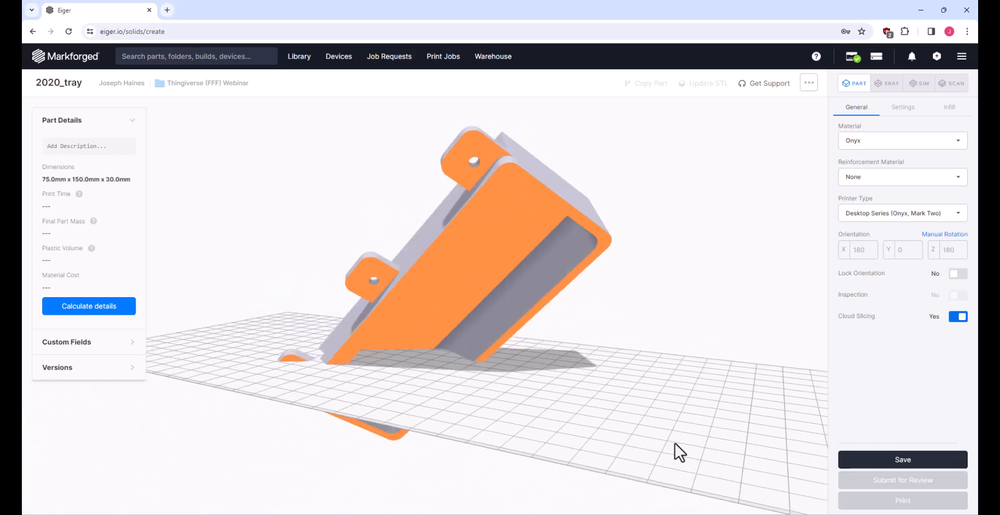
drag(510, 428, 556, 394)
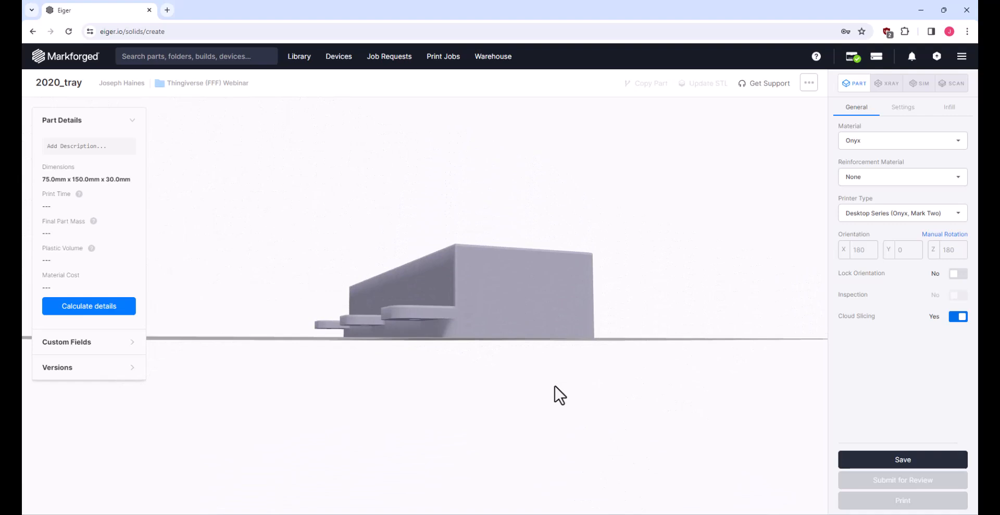
Examine the overhanging mounting tabs and the downward-facing cavity of the tray from several angles
drag(408, 340, 377, 378)
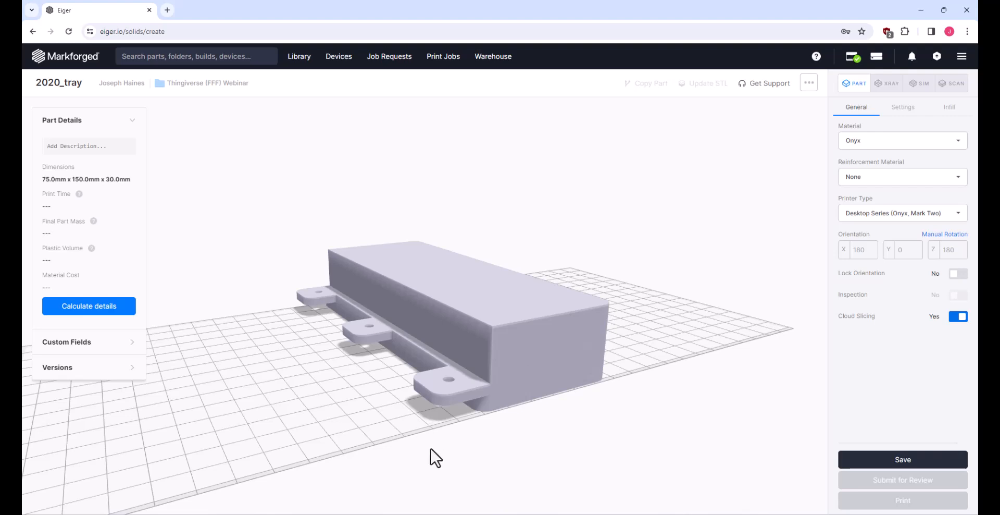
drag(432, 459, 434, 429)
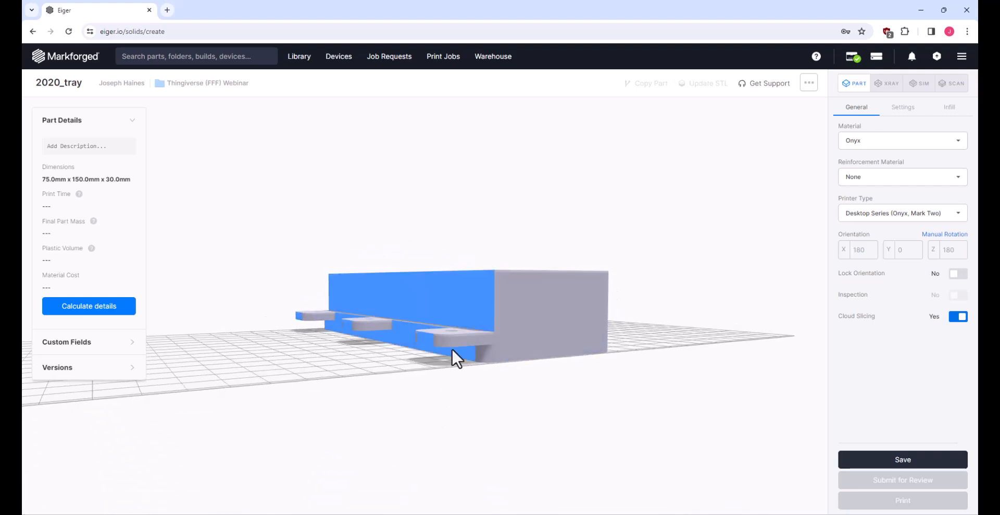
drag(428, 364, 424, 388)
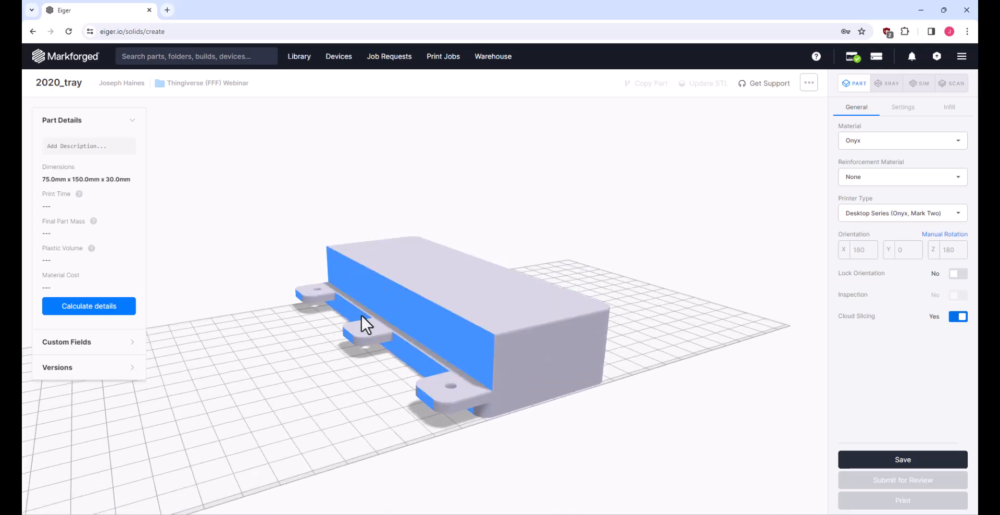
drag(511, 456, 471, 389)
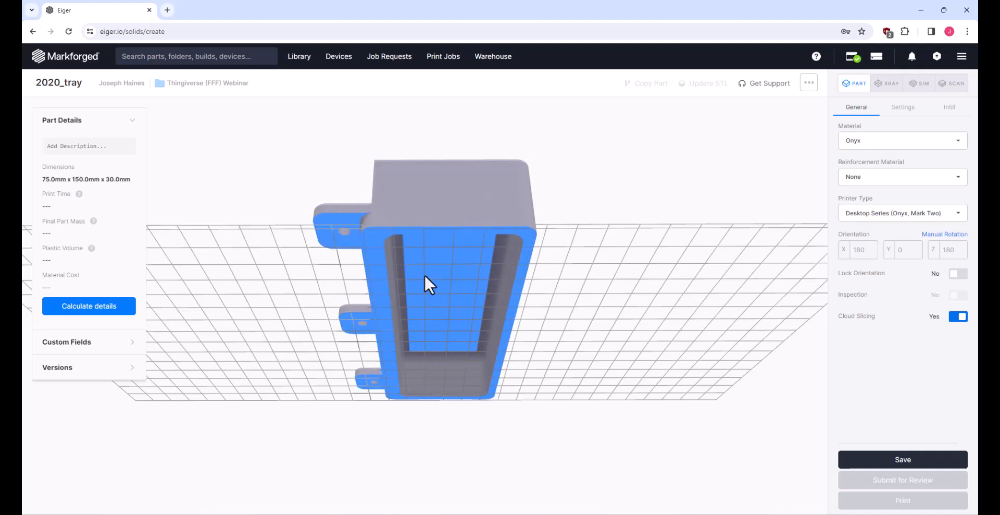
Flip the tray so its closed face rests on the print bed, and check the overhang beneath the mounting tabs
drag(443, 298, 601, 386)
click(480, 339)
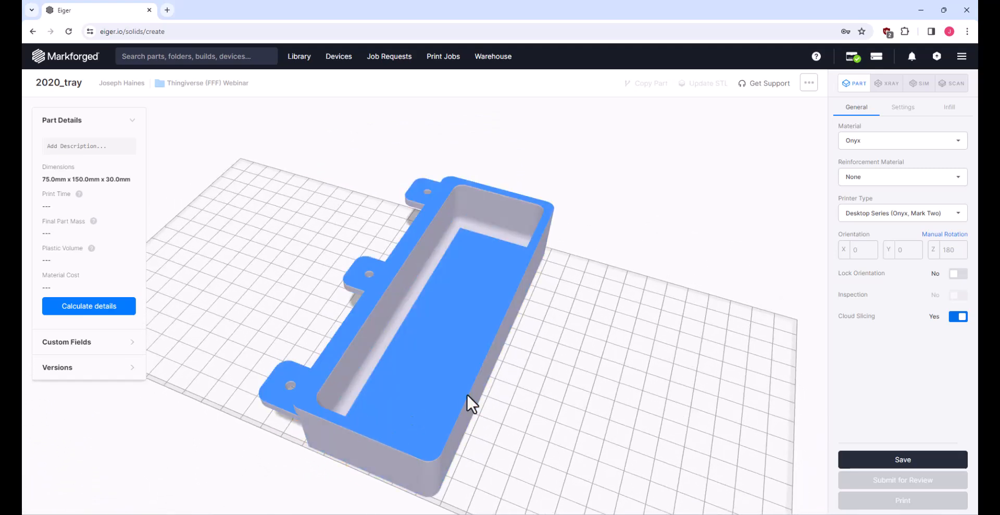
drag(576, 388, 655, 284)
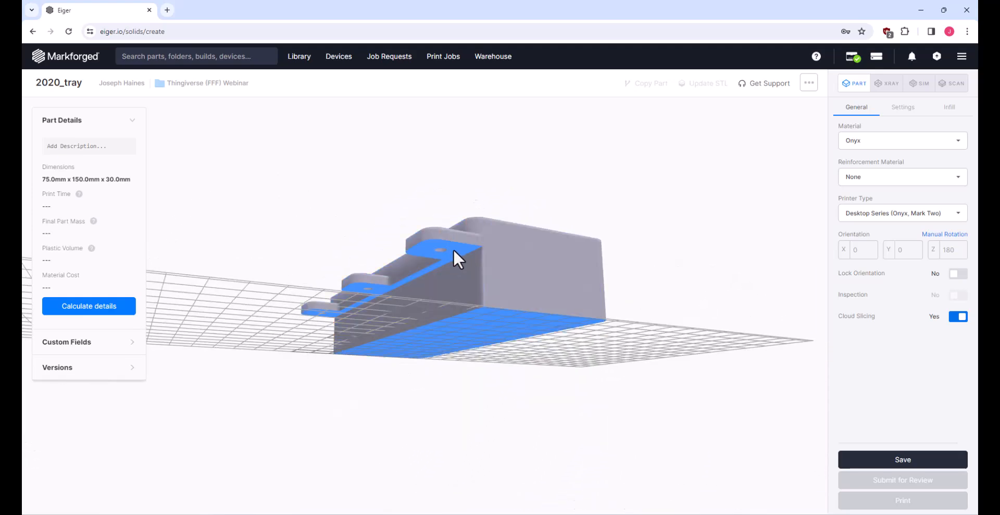
drag(670, 279, 636, 367)
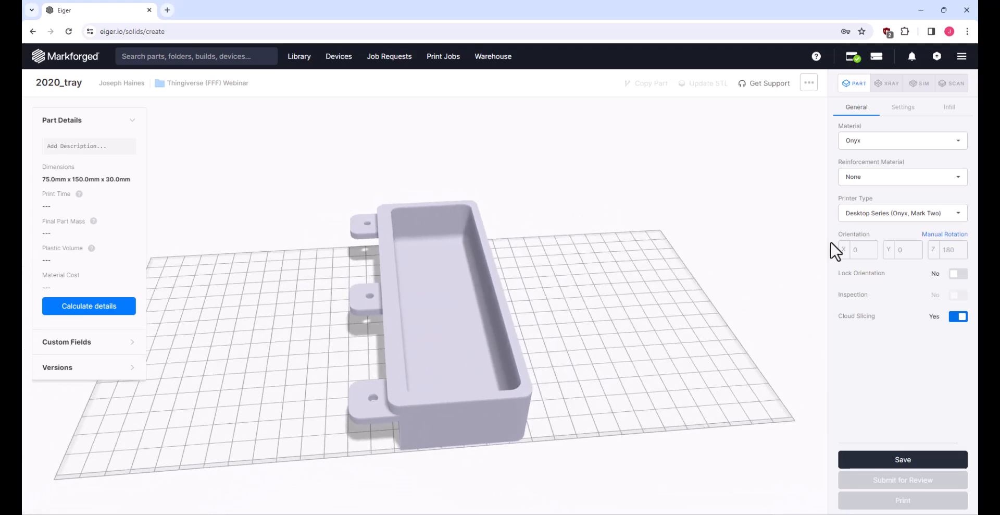
Manually rotate the tray to a Z orientation of 90 degrees on the print bed
click(944, 235)
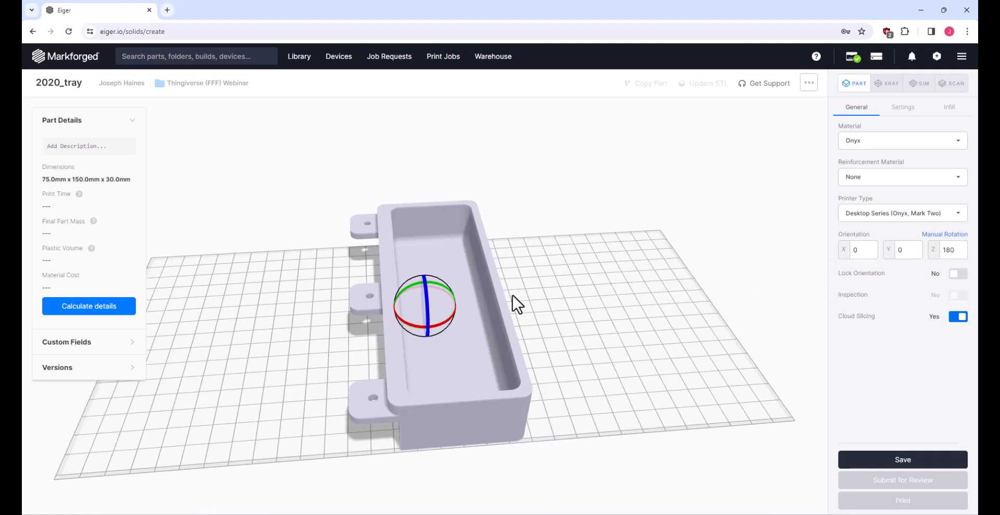
drag(434, 327, 397, 315)
click(627, 383)
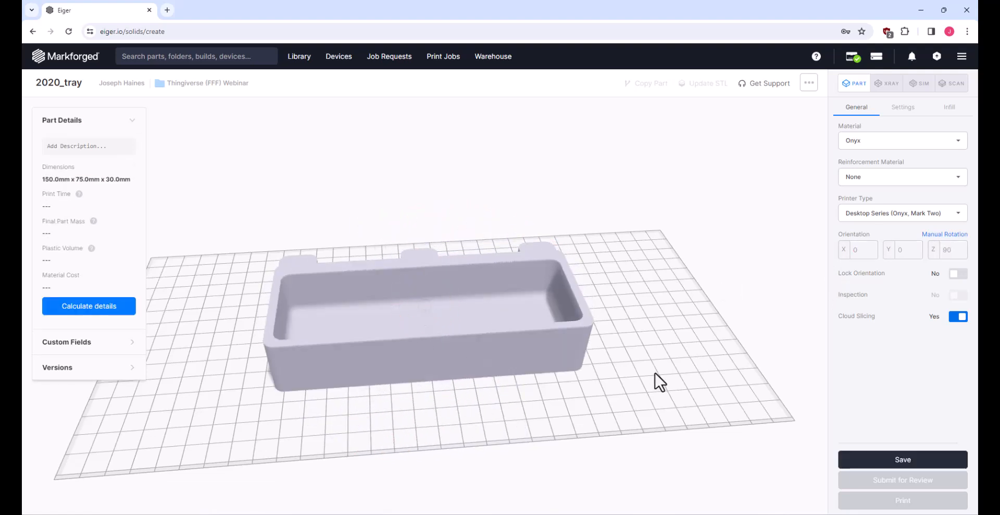
drag(644, 355, 643, 411)
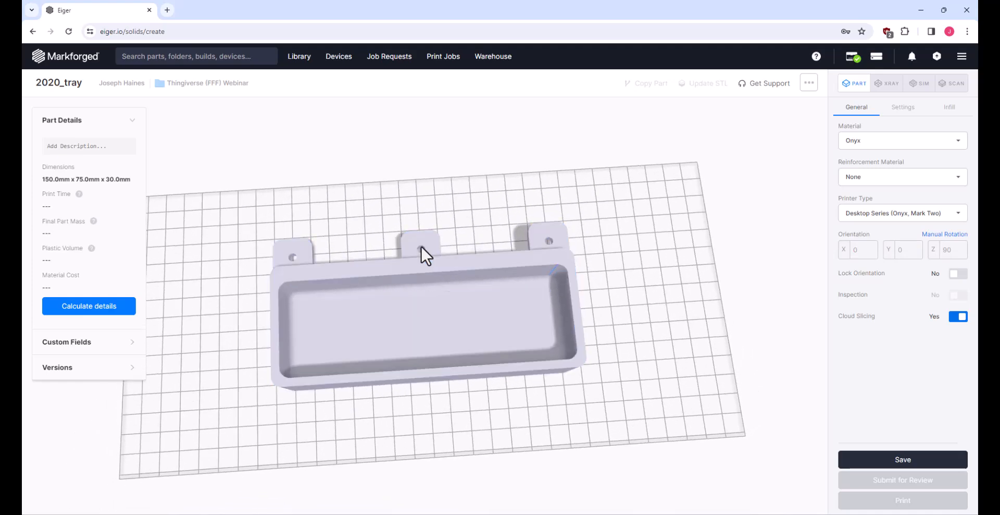
drag(708, 395, 717, 354)
Enable supports for the tray and check its infill settings
click(896, 109)
click(958, 245)
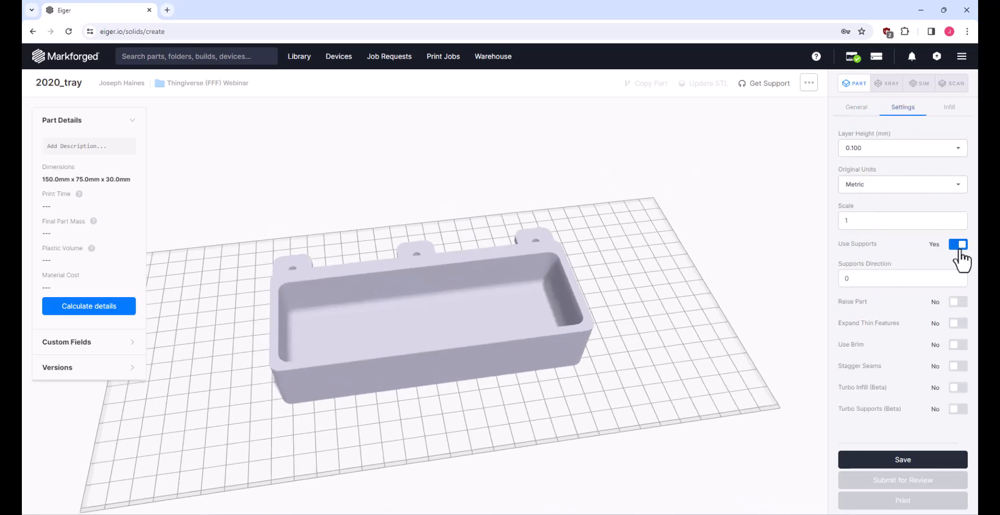
click(948, 111)
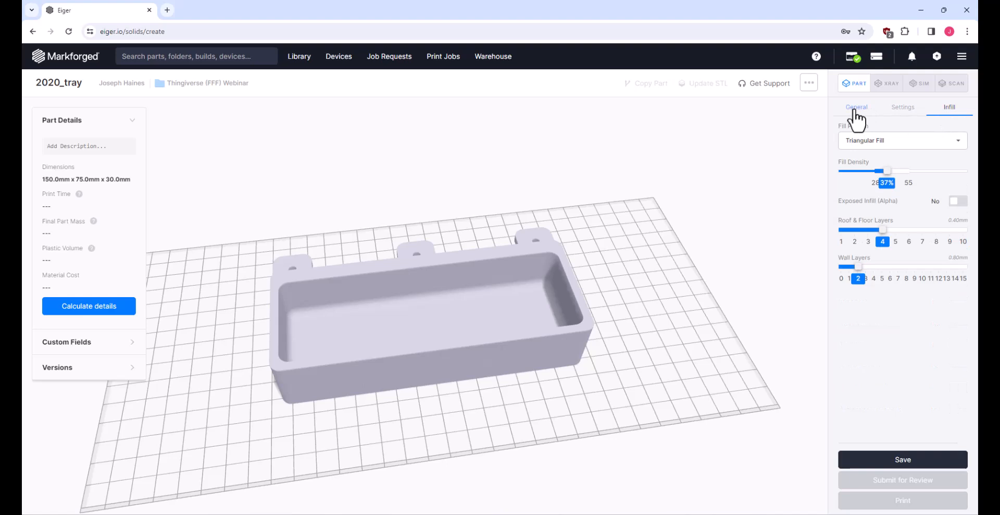
Set the tray's layer height to 0.200 mm and save the part
click(904, 111)
click(871, 151)
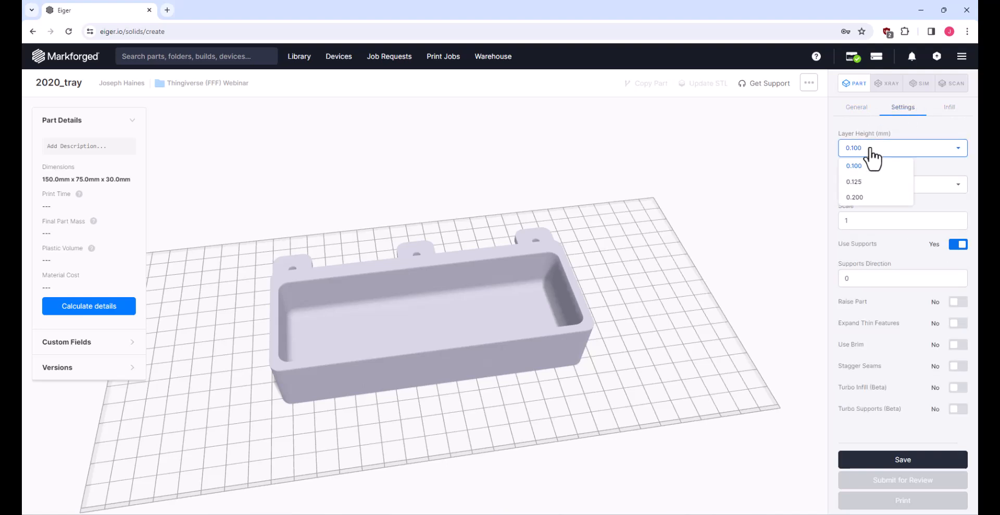
click(862, 199)
click(859, 108)
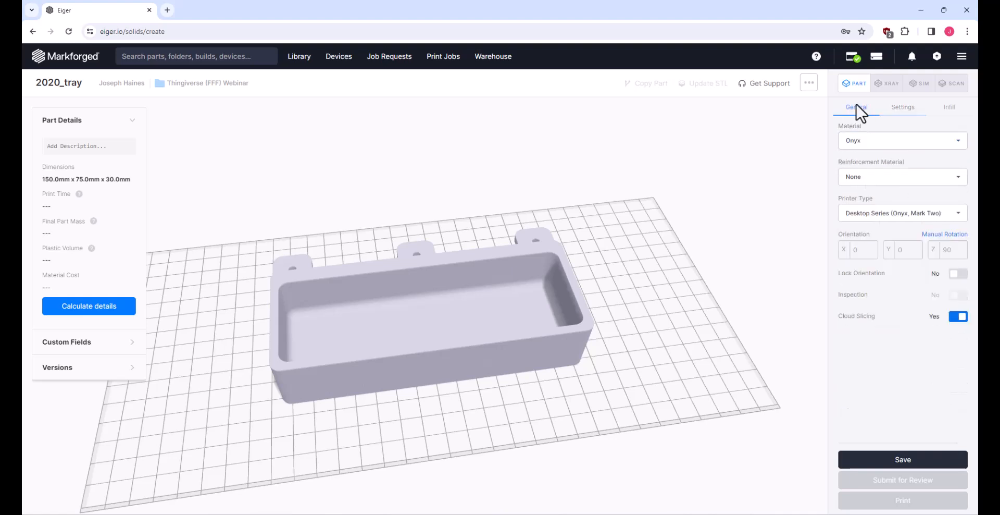
click(900, 459)
Inspect the tray's supports in the 3D X-ray view and step upward through its layers in 2D
drag(541, 221, 640, 234)
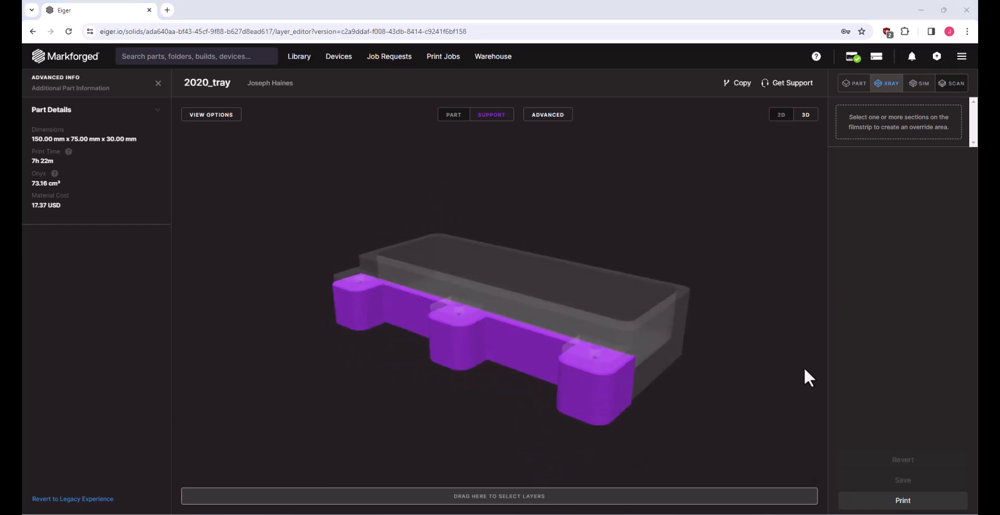
click(780, 116)
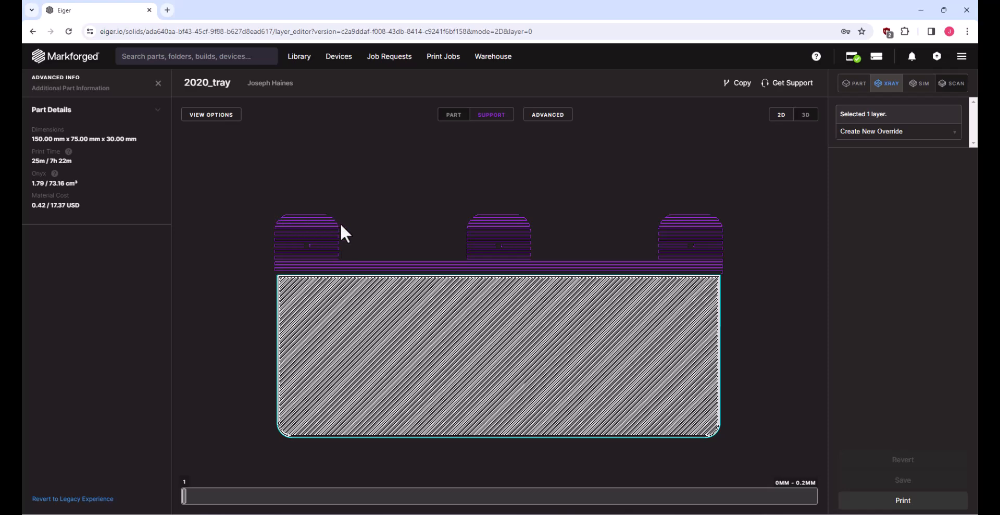
key(Right)
key(Right)
key(Right)
key(Right)
key(Right)
key(Right)
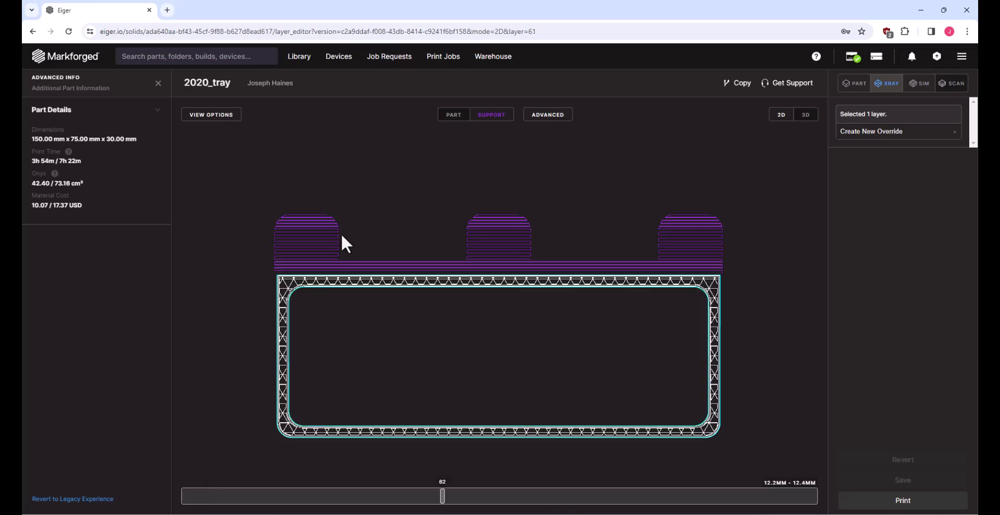
key(Right)
key(Right)
key(Right)
key(Right)
key(Right)
Compare the 2D toolpaths of layers 99 to 102, where the supports meet the mounting tabs
click(500, 502)
click(532, 502)
click(581, 504)
click(636, 502)
key(Left)
key(Left)
key(Left)
key(Left)
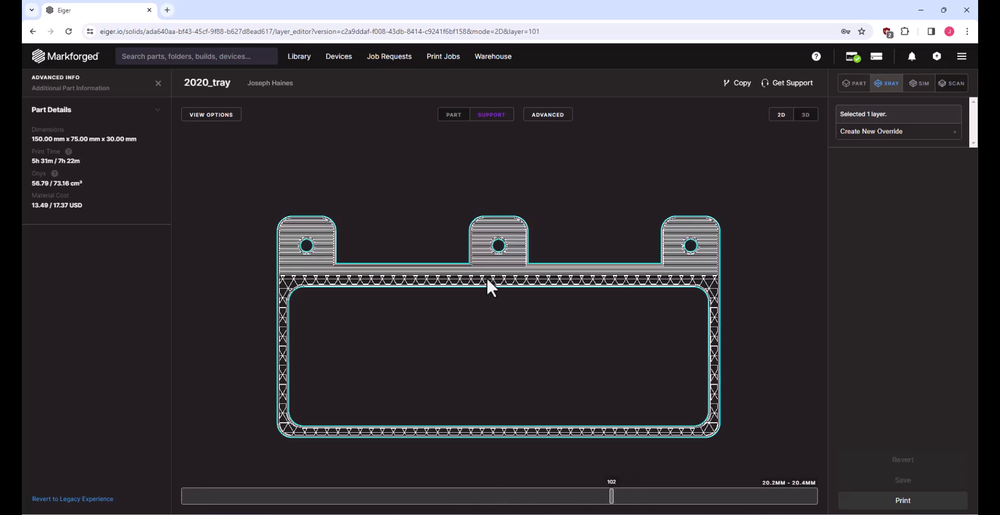
key(Down)
key(Down)
key(Down)
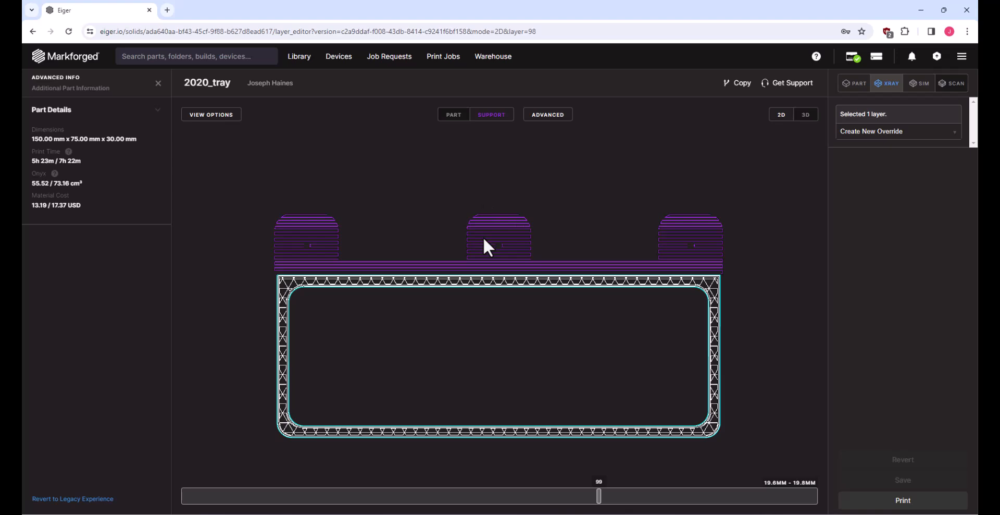
Enable Turbo Supports (Beta) for the tray and save the part
click(851, 87)
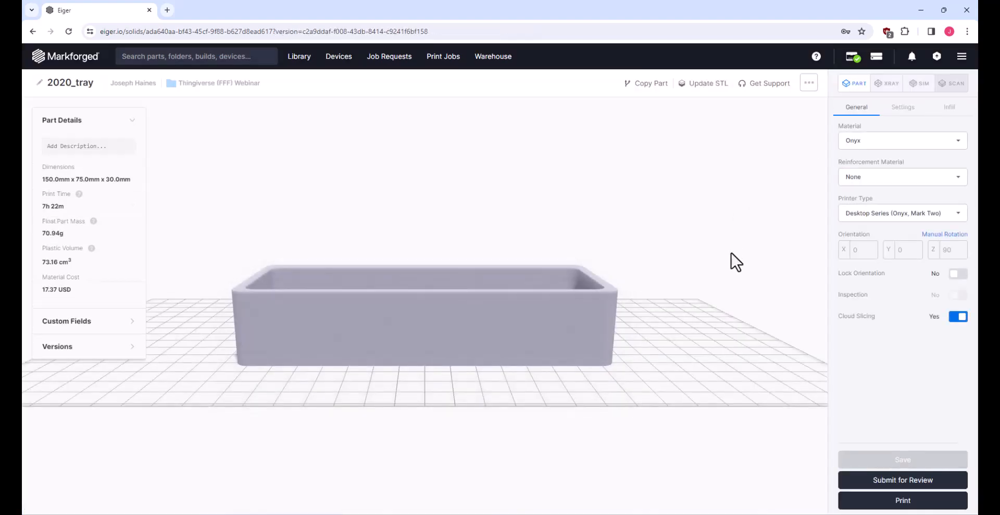
click(903, 110)
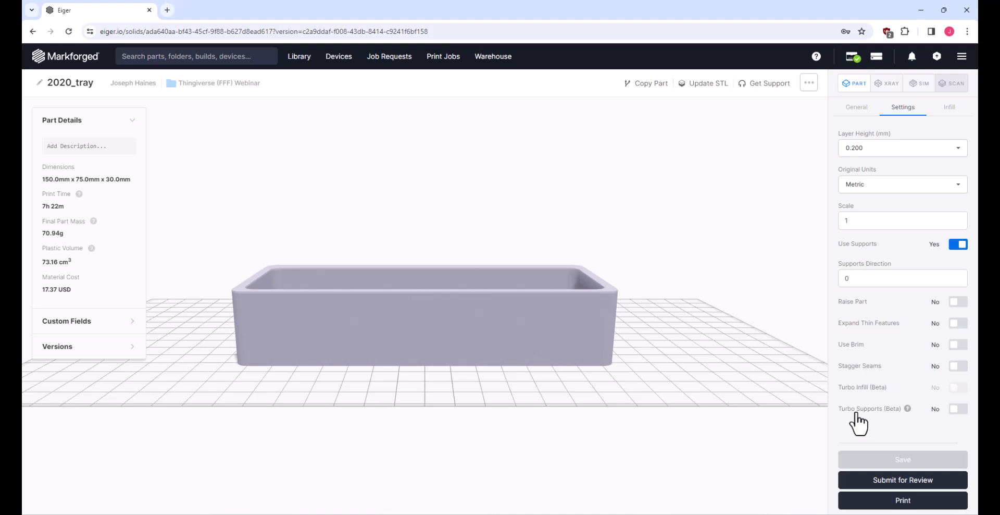
click(959, 409)
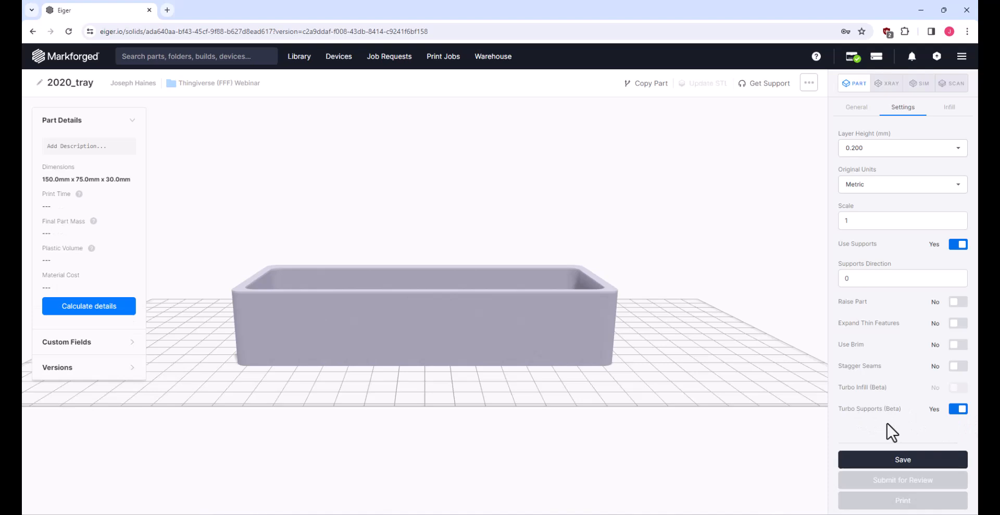
click(909, 458)
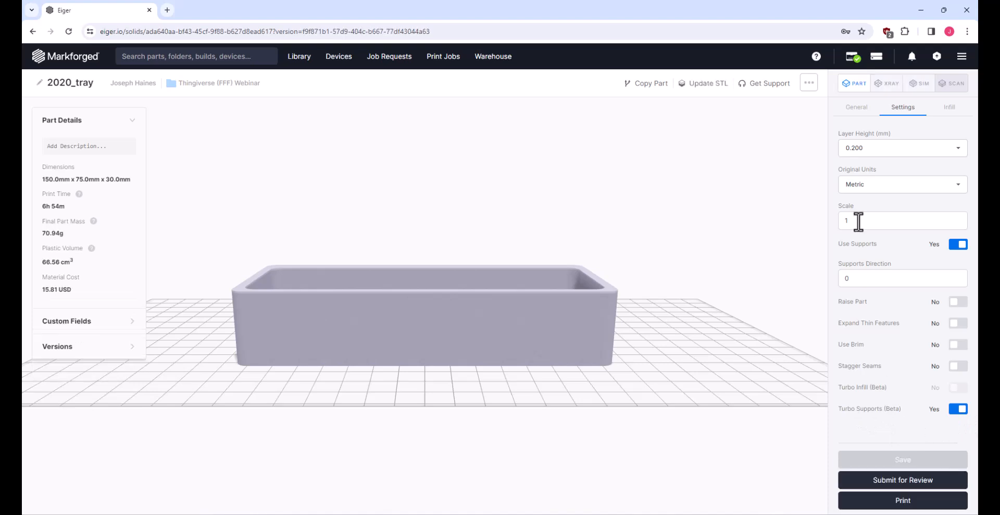
Open the re-sliced tray's 2D X-ray toolpaths and move up through the layers to layer 94
click(887, 84)
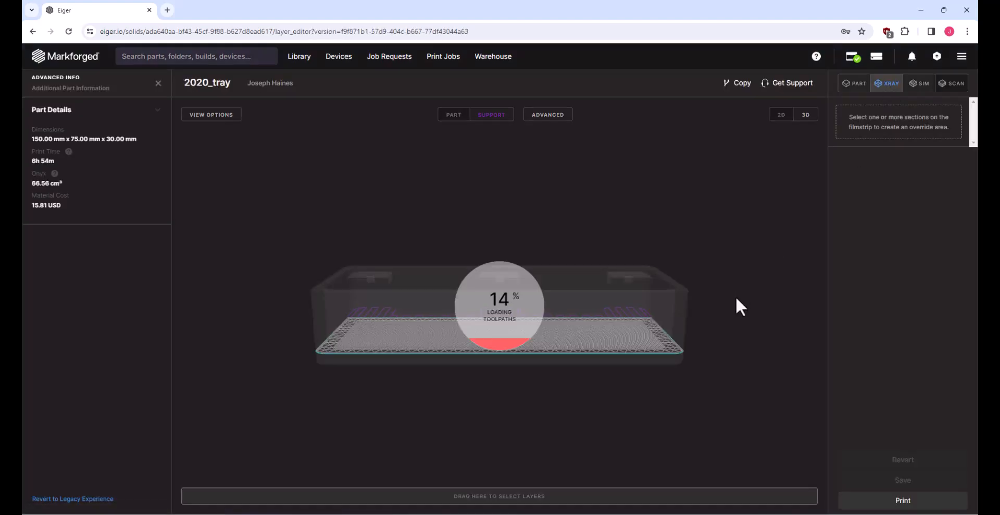
click(781, 117)
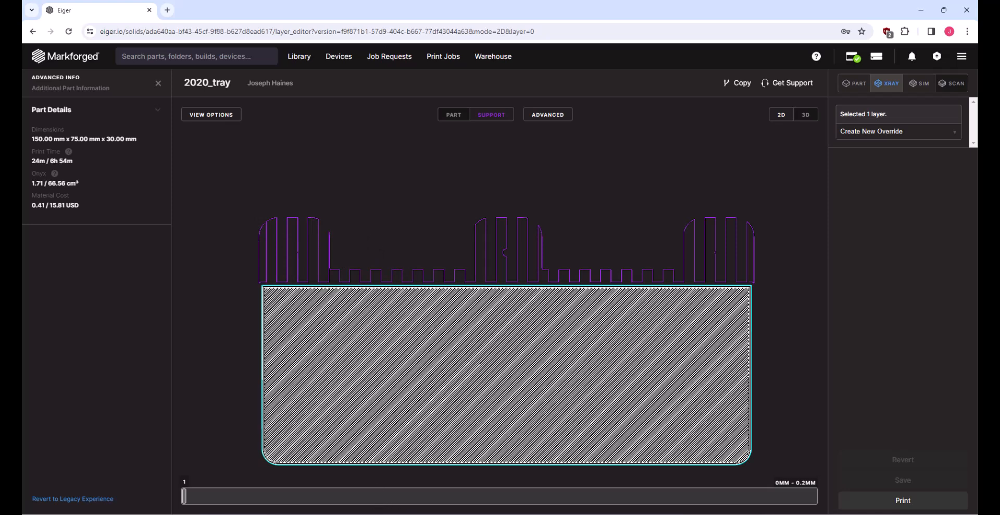
click(434, 499)
click(476, 499)
click(519, 498)
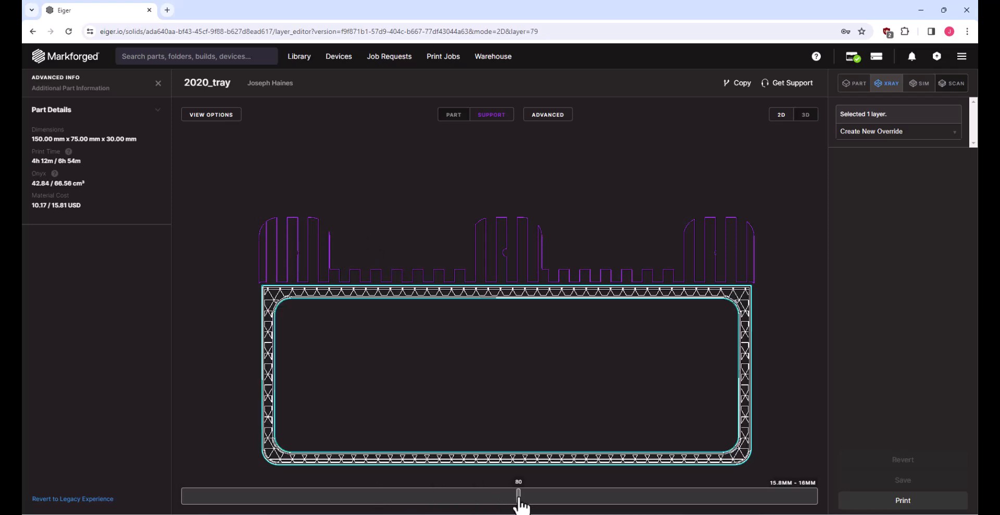
click(577, 498)
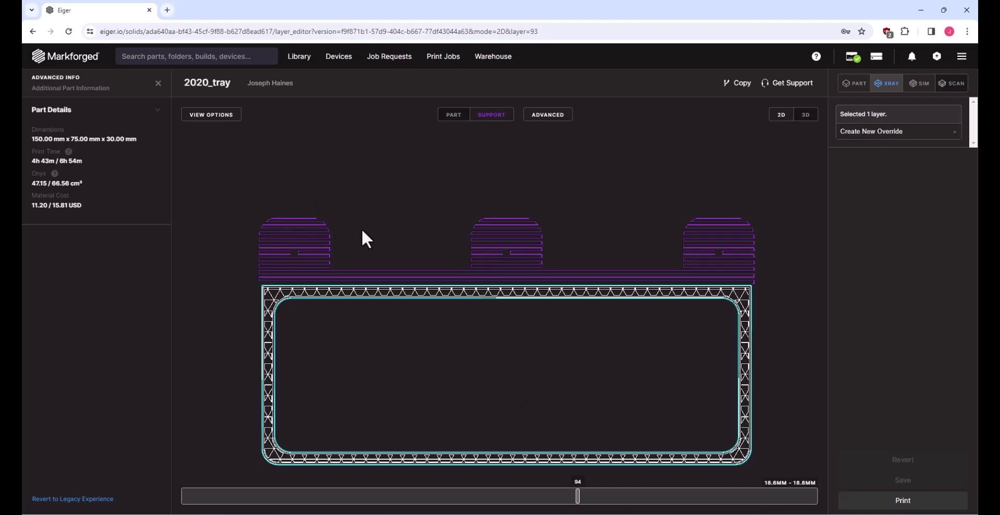
Step the tray down from layer 94 to 87 and back up to 89 to compare the support line patterns
key(Left)
key(Left)
key(Left)
key(Left)
key(Left)
key(Left)
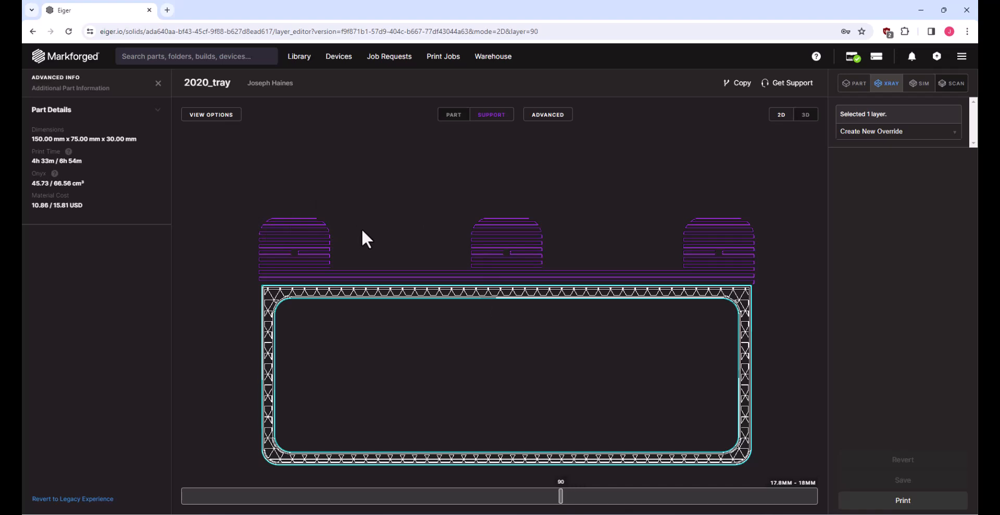
key(Left)
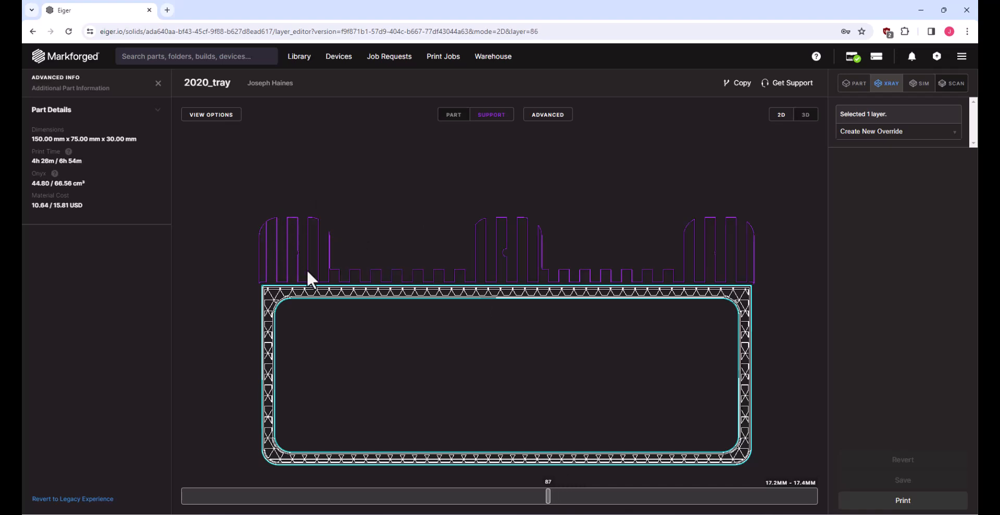
key(Right)
key(Right)
key(Right)
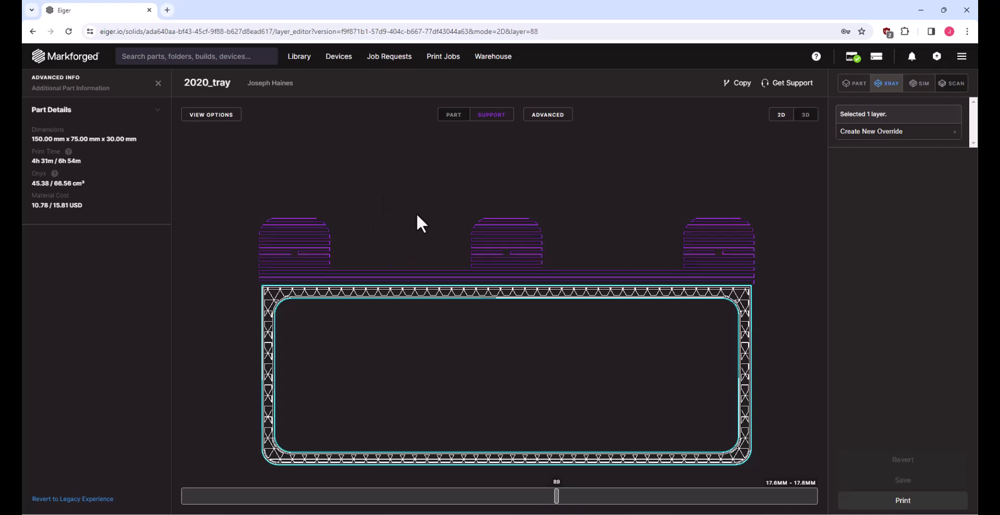
key(Escape)
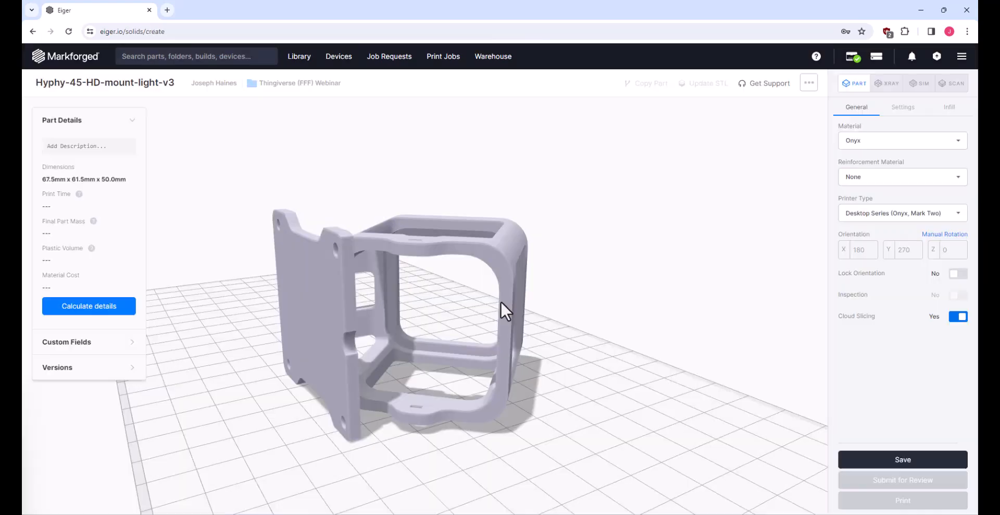
Try orienting the Hyphy-45-HD-mount-light-v3 part with a side of its camera cage flat on the bed and the mounting plate above
drag(501, 301, 311, 297)
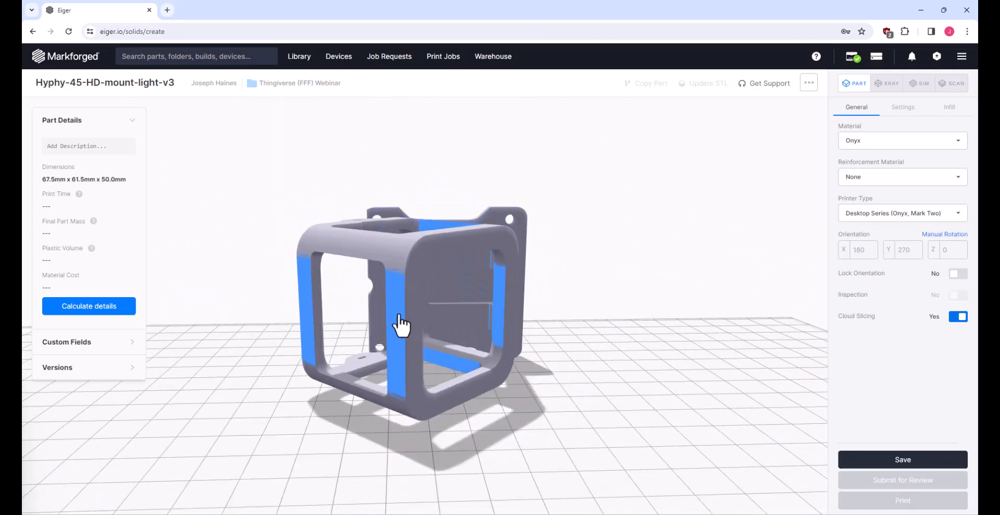
click(402, 326)
drag(612, 397, 392, 379)
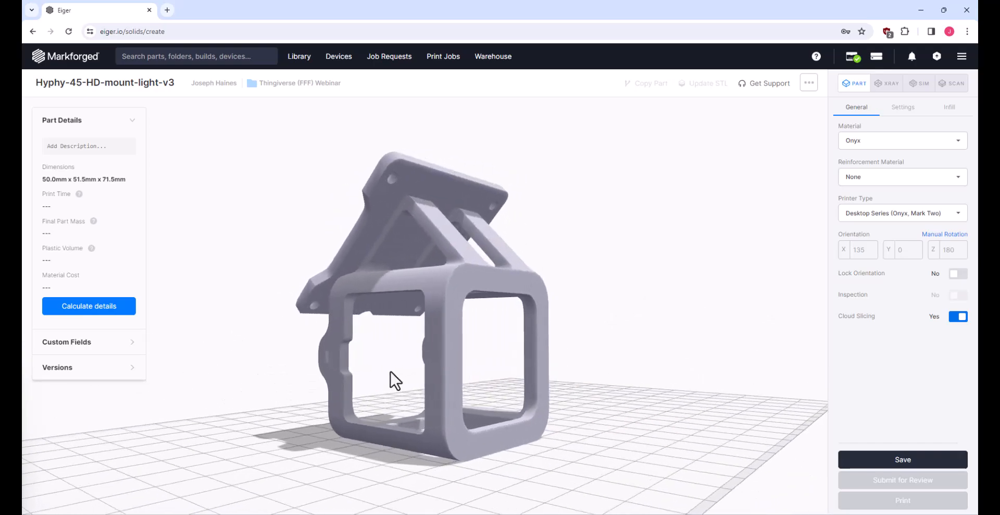
Lay the mount on its flat mounting plate at X 270, Y 0, Z 180 and examine its overhangs
click(475, 286)
drag(607, 391, 625, 406)
click(511, 321)
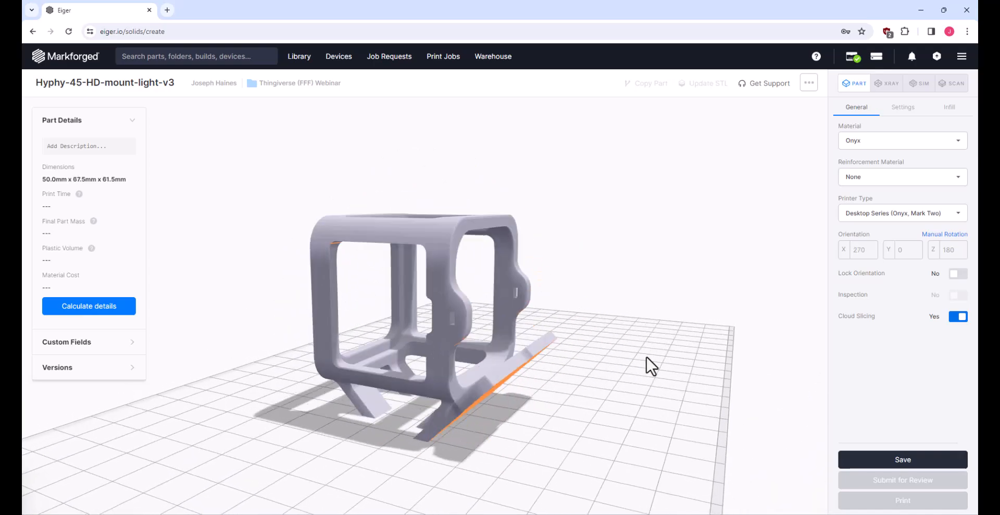
drag(644, 347, 686, 315)
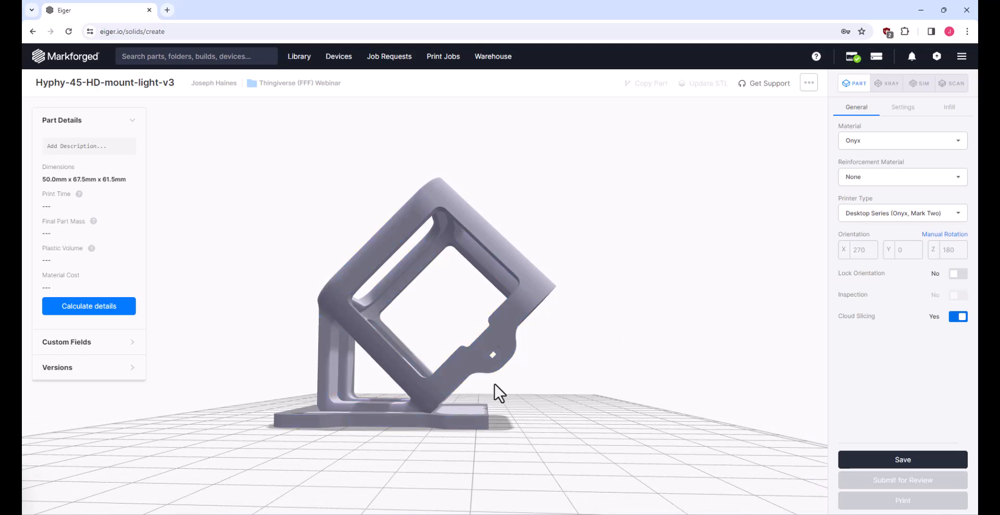
mouse_move(546, 356)
mouse_down()
mouse_move(549, 406)
mouse_move(574, 361)
mouse_move(572, 335)
mouse_move(641, 384)
mouse_move(562, 363)
mouse_up()
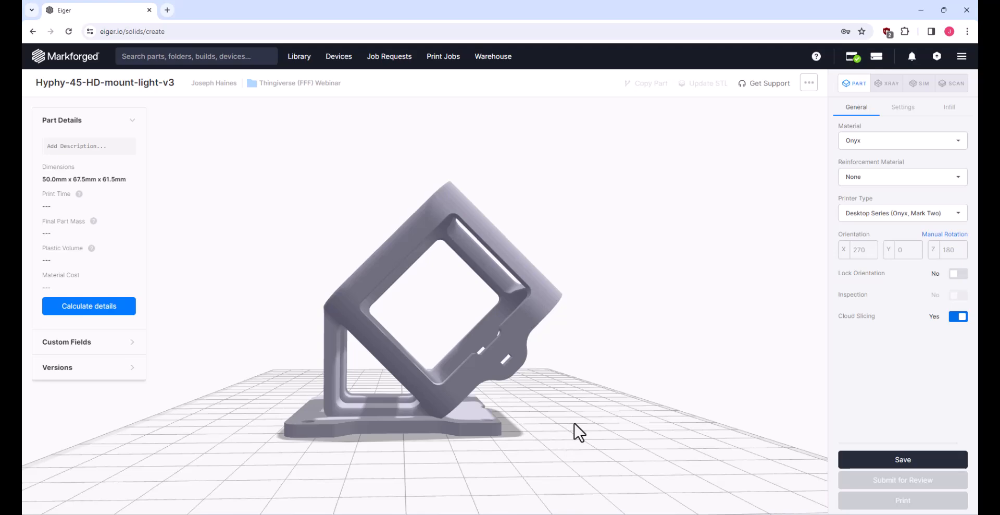
drag(584, 434, 677, 455)
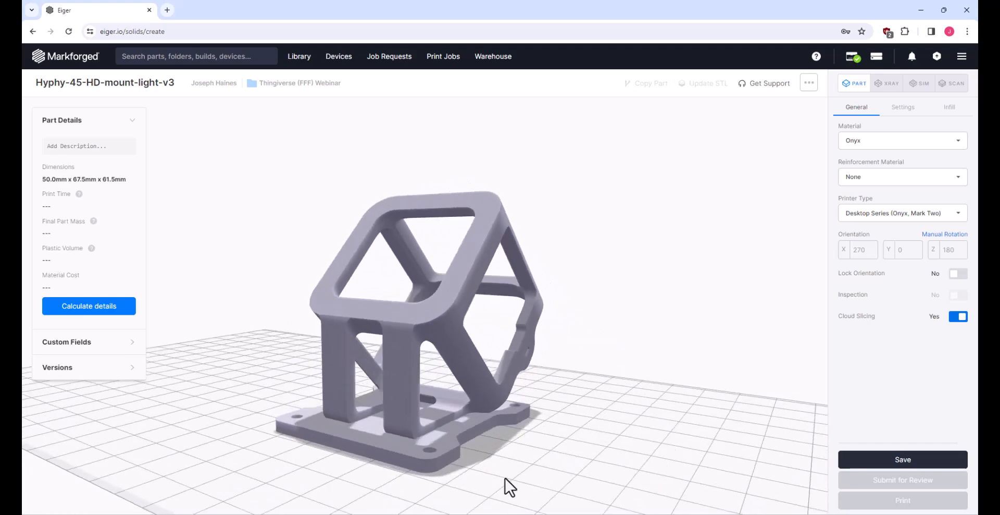
drag(621, 419, 629, 437)
Try the mount with the cage's square frame face on the bed, opposite the tabs, and examine the plate's overhang
double_click(472, 290)
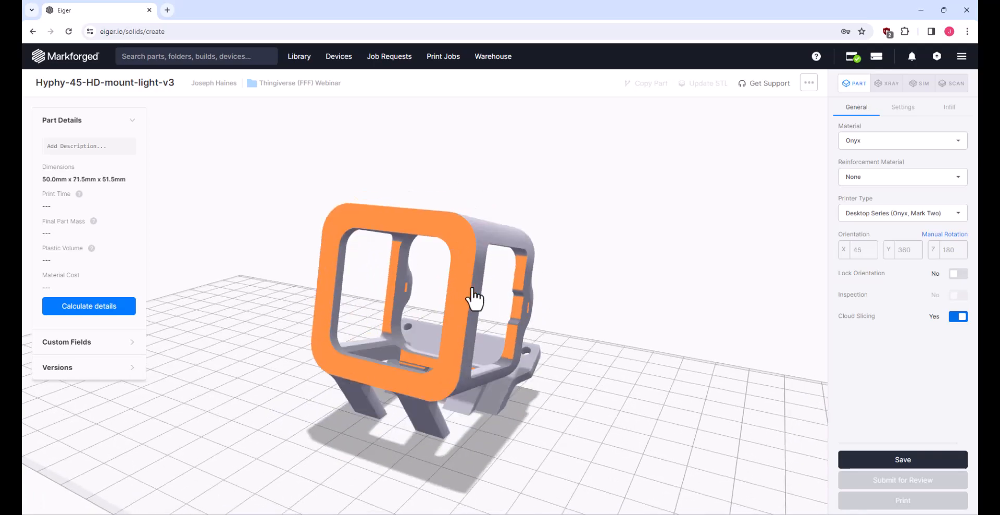
drag(620, 386, 518, 353)
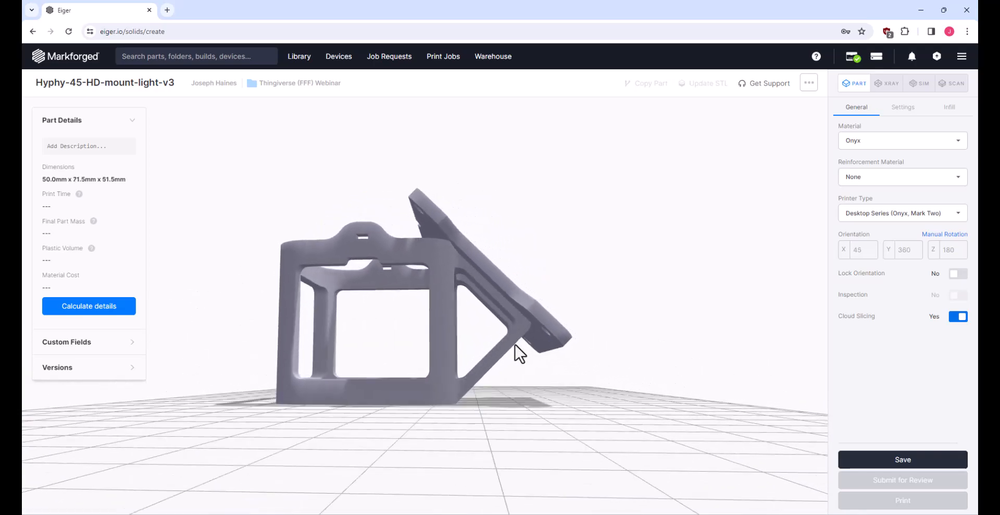
drag(577, 373, 567, 376)
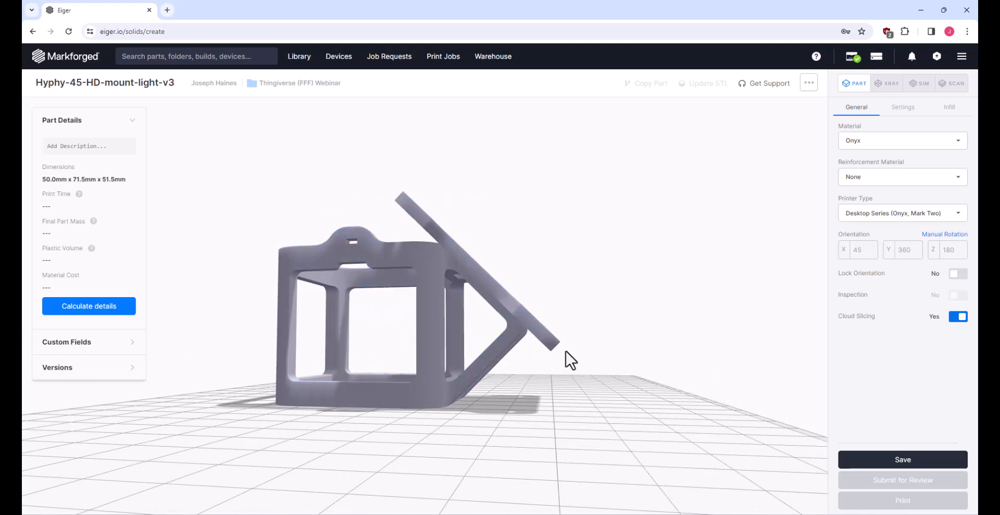
drag(539, 379, 541, 380)
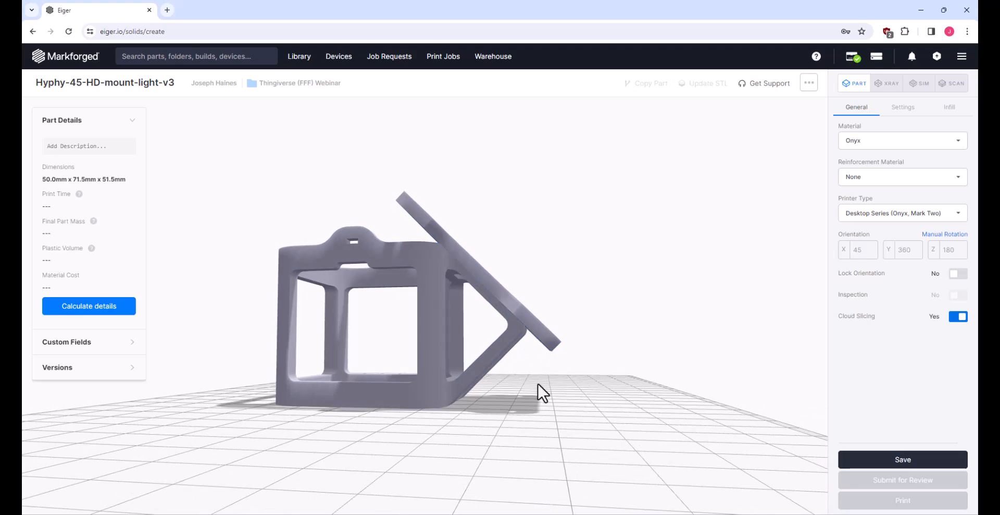
drag(521, 359, 636, 386)
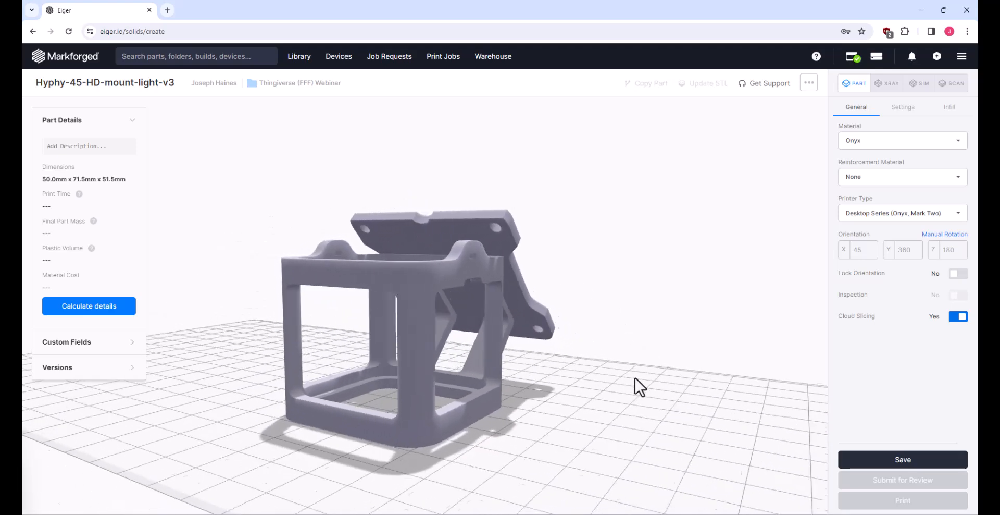
Reorient the mount to stand on its flat mounting plate at X 270, Y 0, Z 180
click(344, 285)
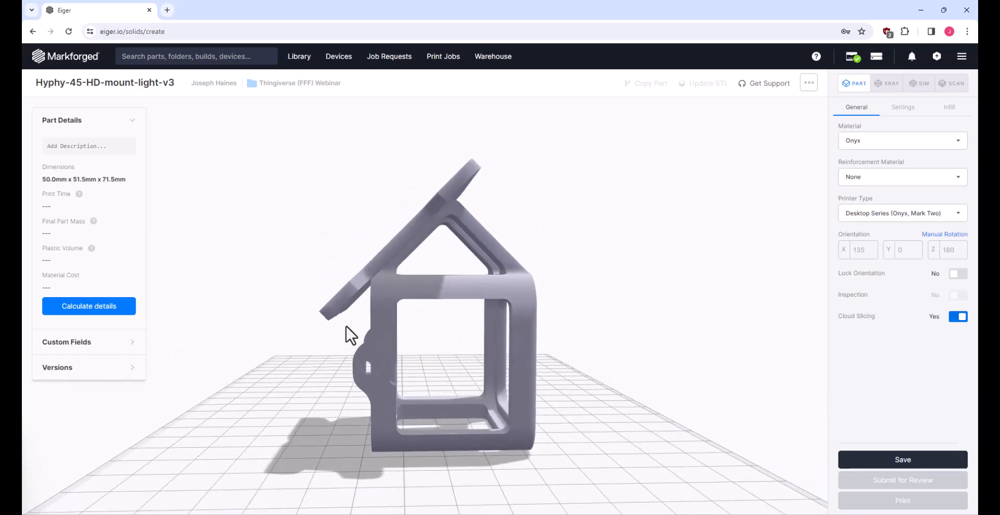
drag(310, 372, 364, 405)
click(411, 238)
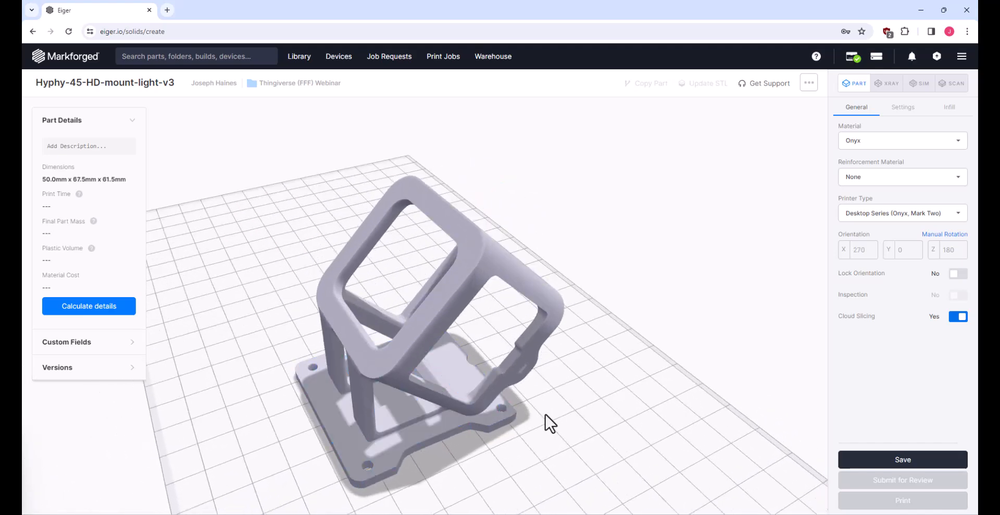
drag(563, 425, 570, 393)
Review the mount's print settings, infill and general options, and save the part
click(902, 108)
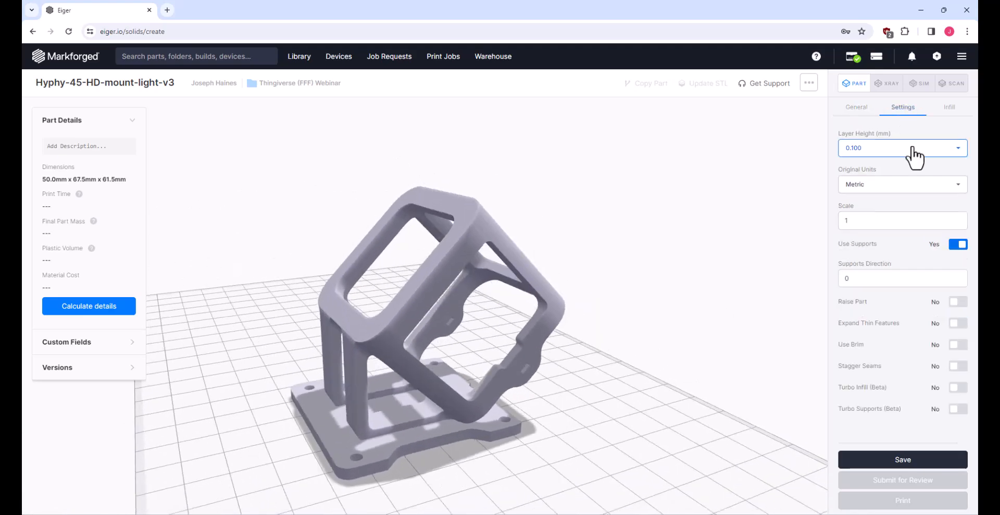
drag(719, 355, 694, 358)
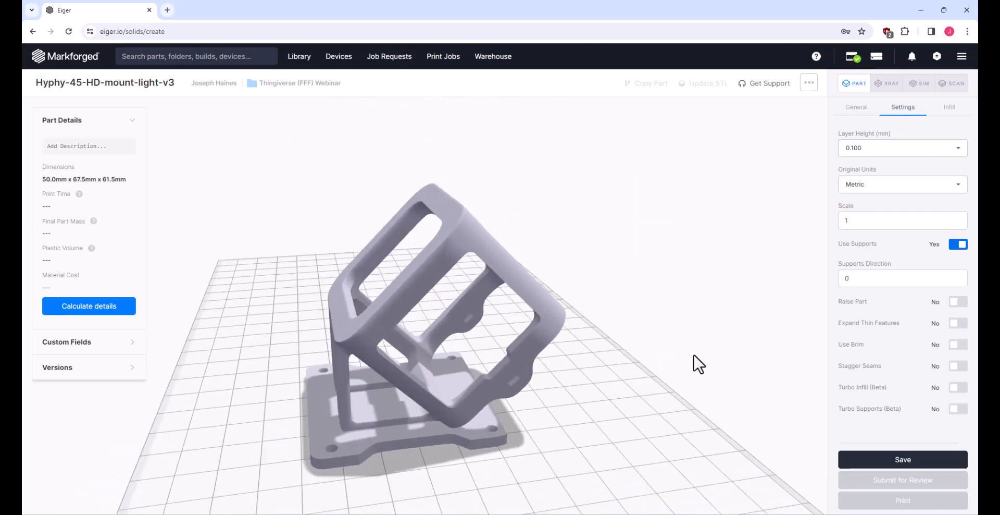
click(949, 107)
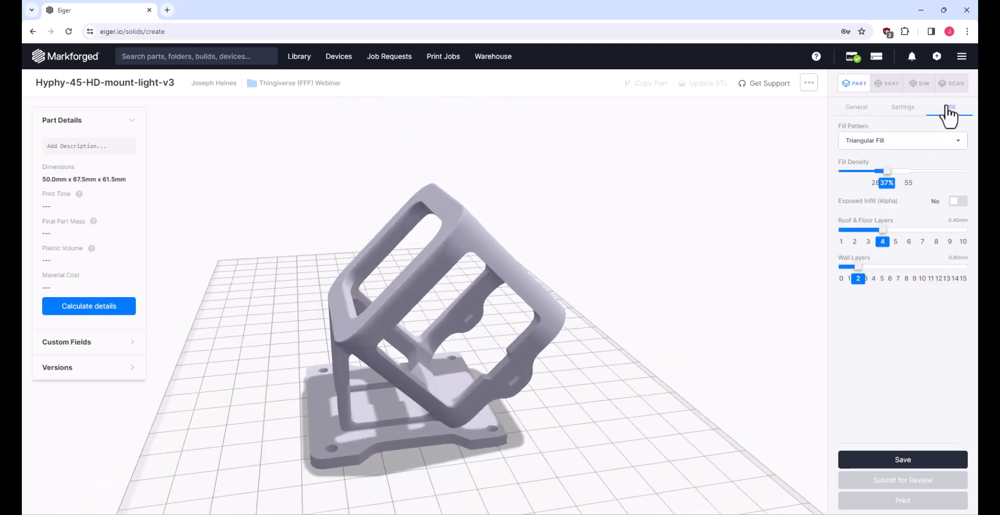
click(850, 109)
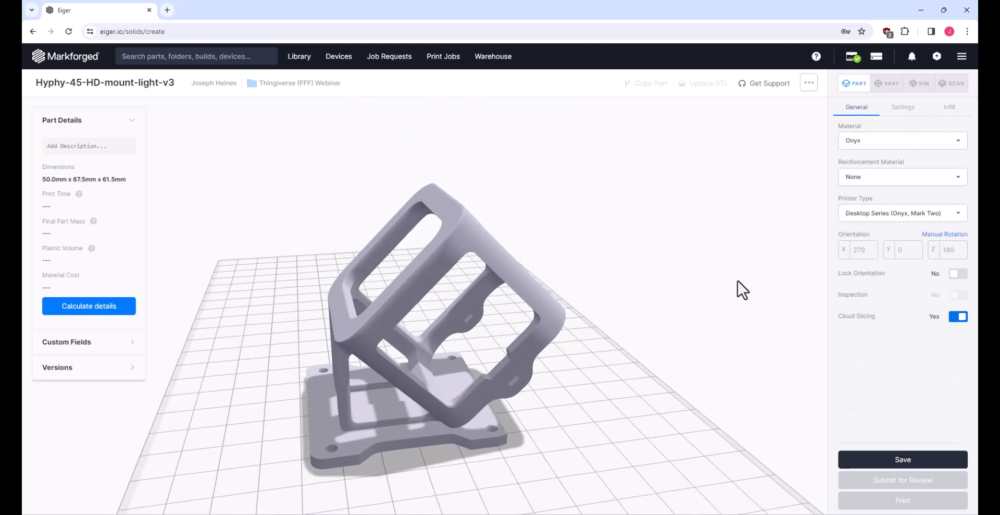
click(895, 460)
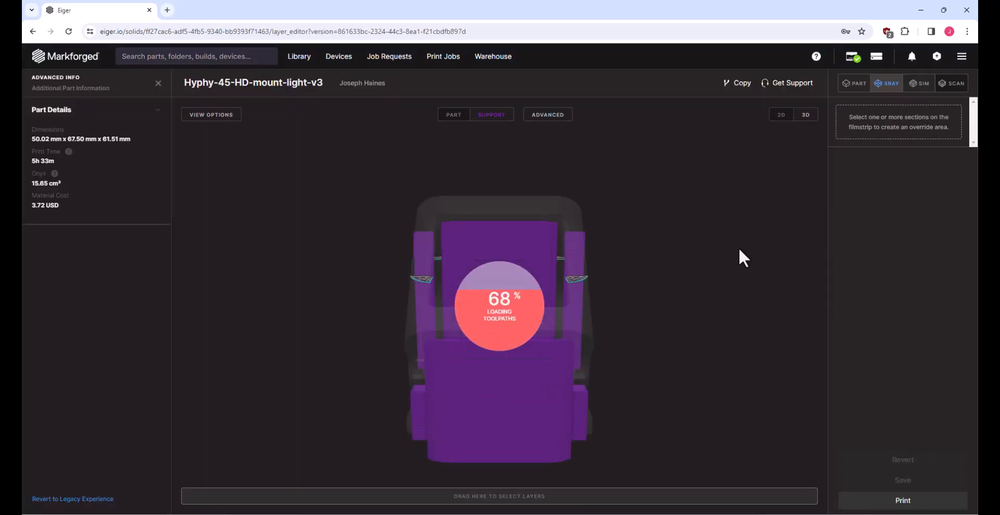
Examine the mount's supports around the cage, tabs and base plate in the 3D X-ray view
drag(668, 378, 681, 306)
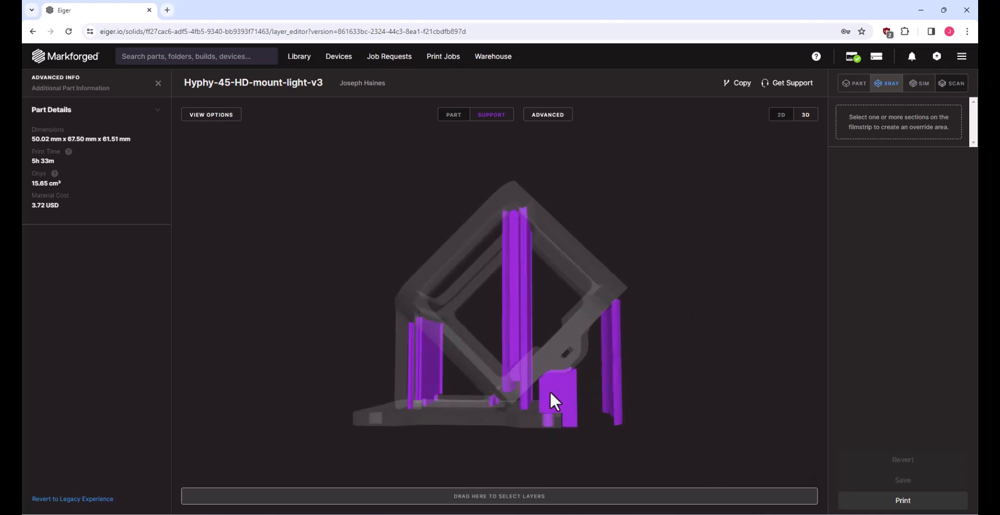
drag(667, 367, 662, 374)
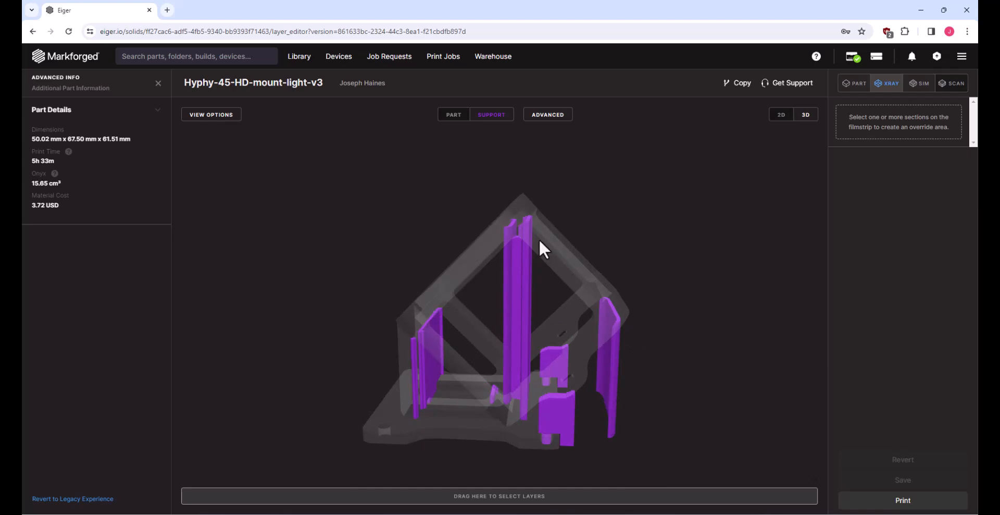
drag(420, 366, 484, 402)
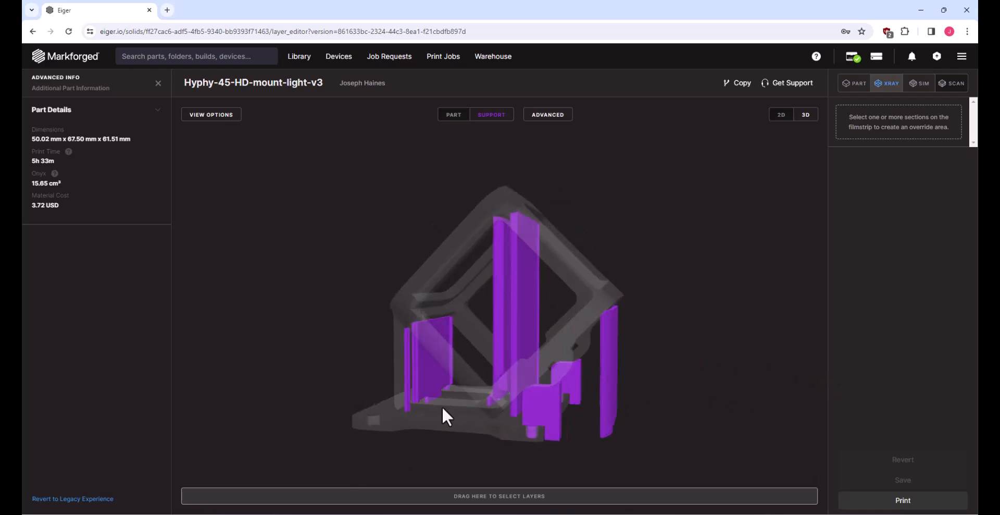
Create a Remove Supports override on layer 1 of the mount and start its sketch
click(183, 495)
click(927, 132)
click(889, 152)
click(904, 203)
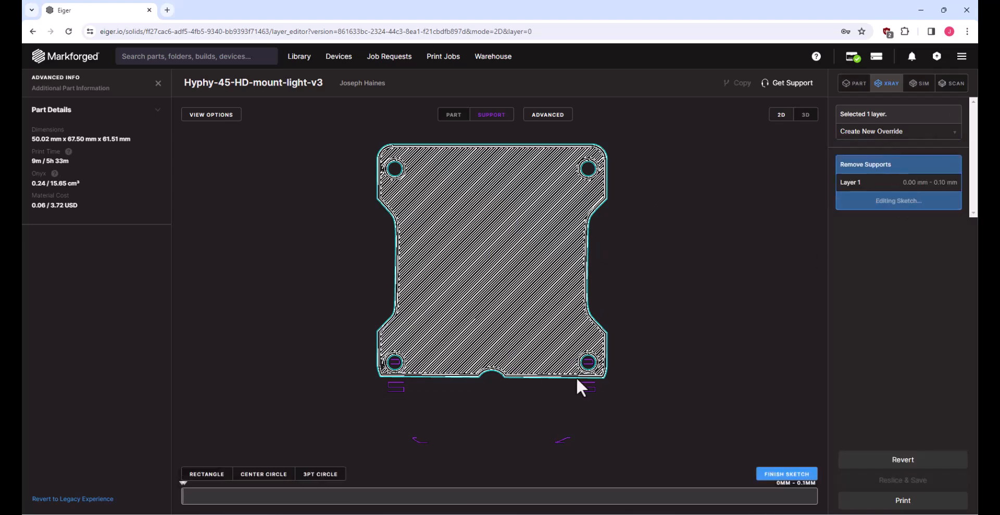
Sketch a Remove Supports rectangle between the pairs of corner holes, extending past both ends of the base plate, and finish the sketch
click(207, 474)
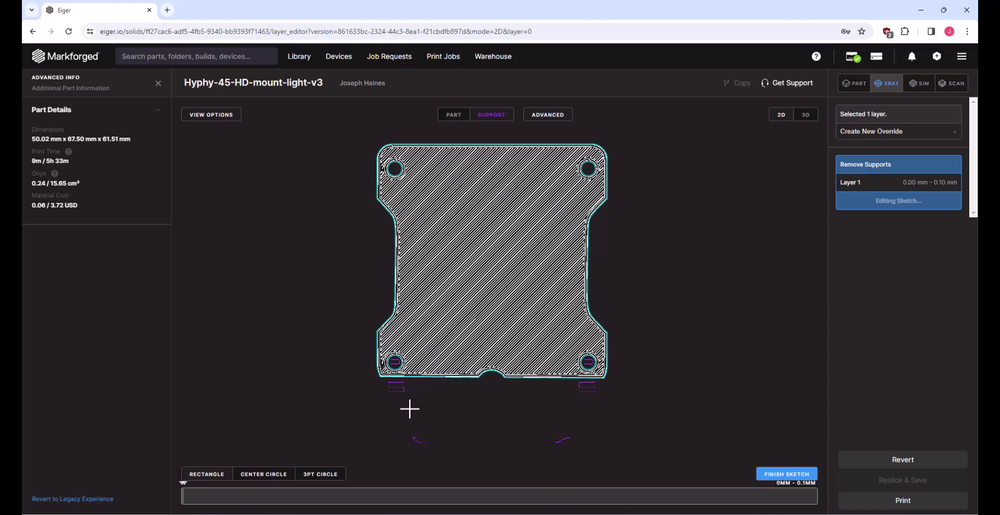
drag(426, 403, 575, 330)
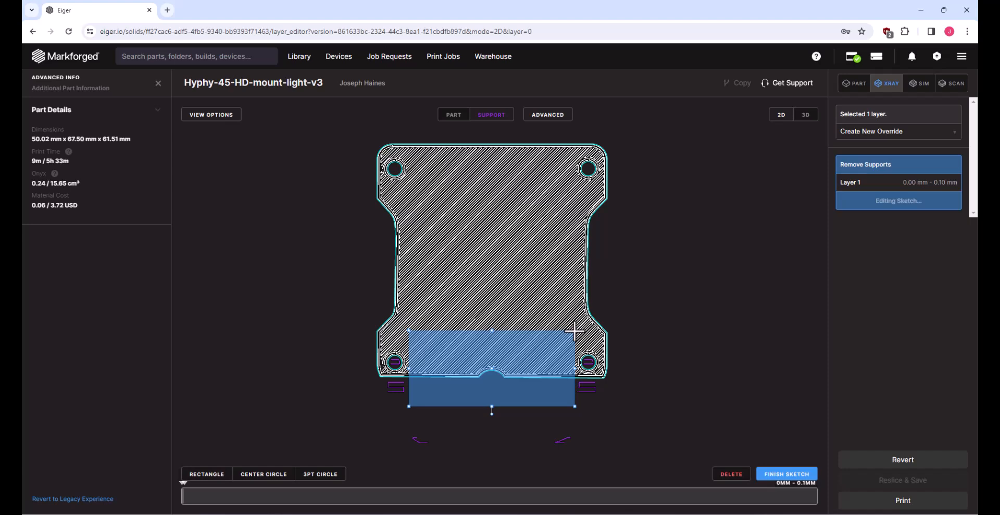
drag(487, 212, 491, 142)
drag(409, 277, 406, 277)
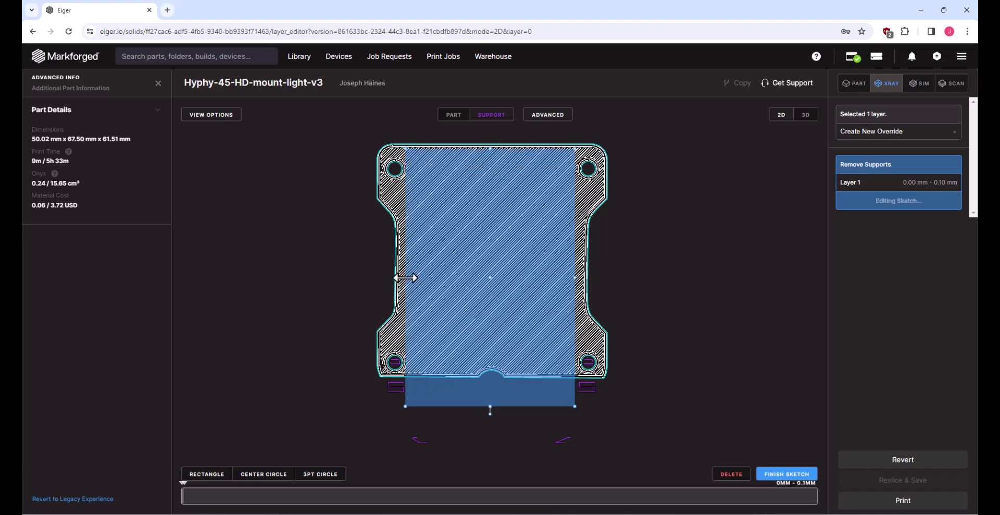
drag(574, 276, 576, 277)
drag(493, 406, 497, 453)
drag(492, 148, 492, 138)
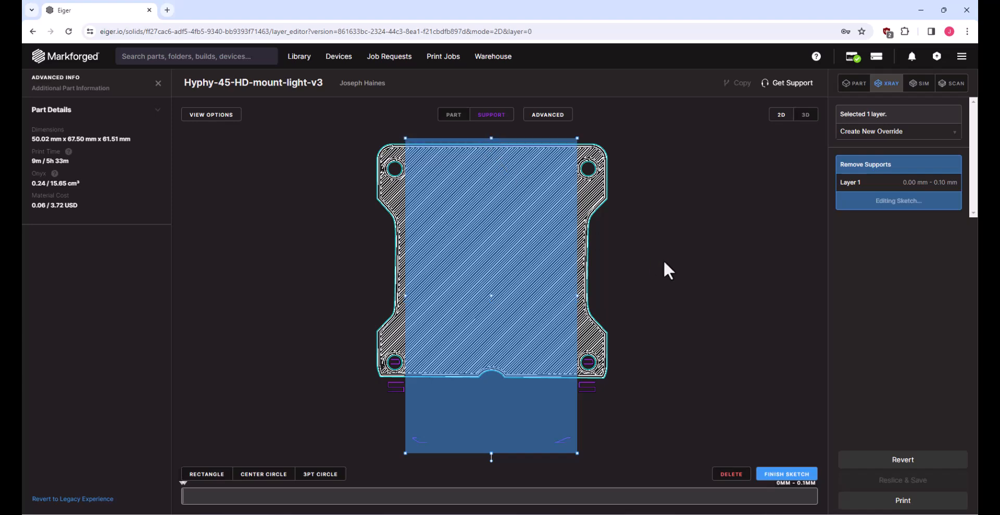
click(786, 474)
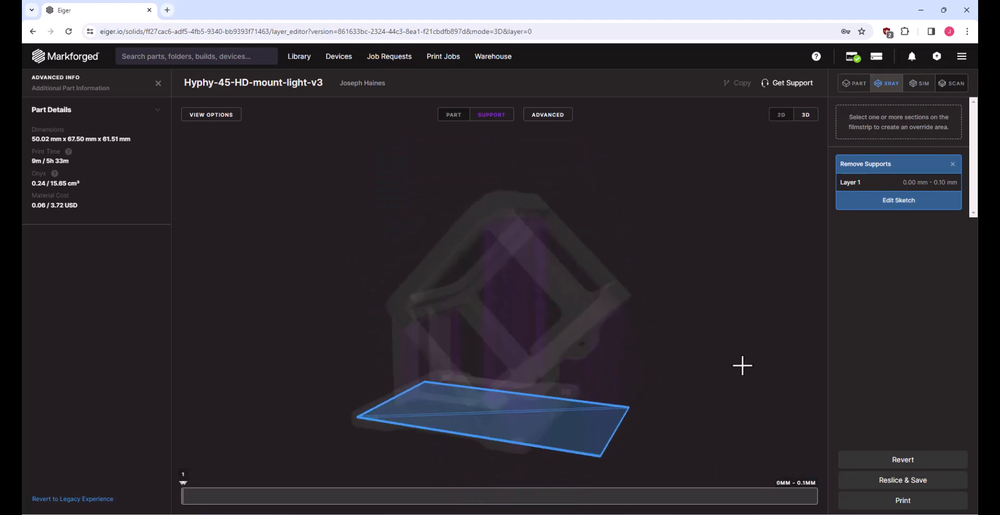
Extend the mount's Remove Supports override to cover layers 1 to 580, then reslice and save the part
drag(185, 495, 781, 495)
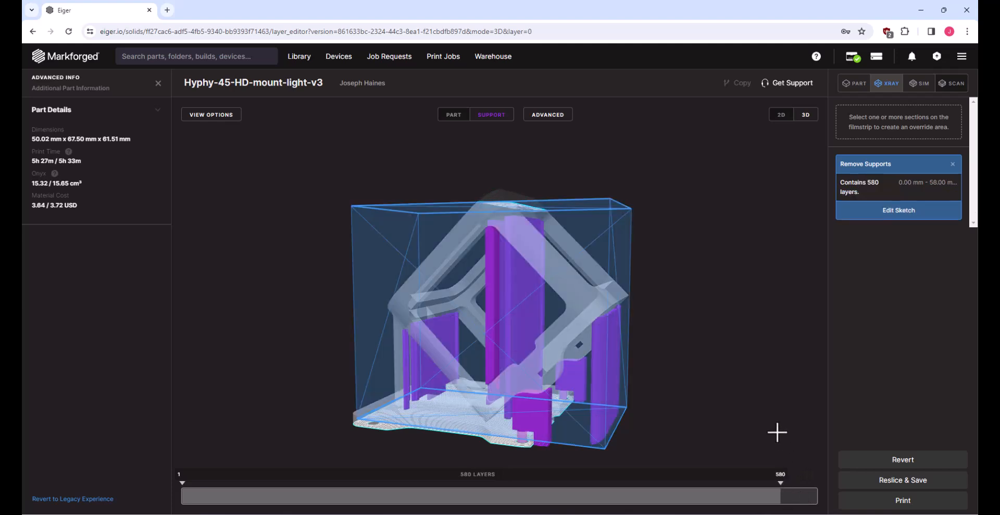
click(905, 483)
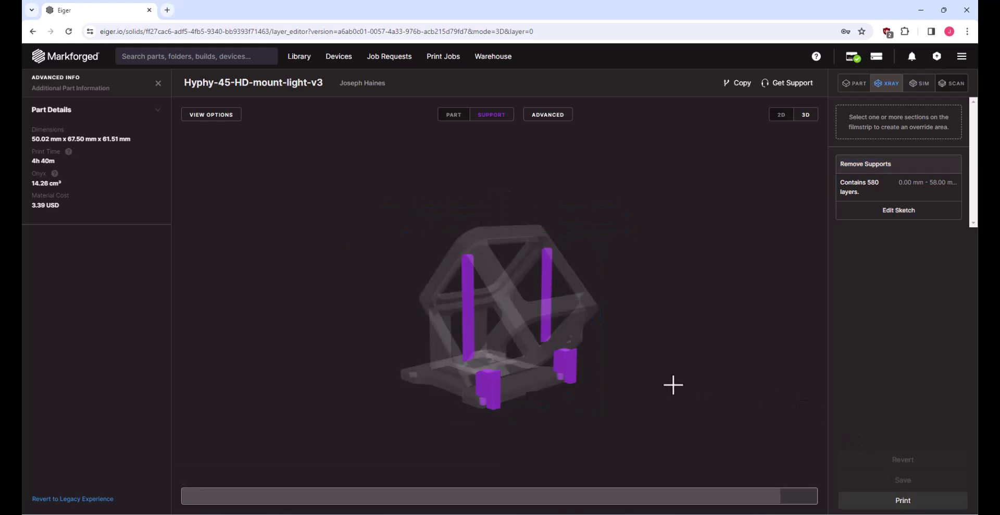
drag(509, 333, 544, 342)
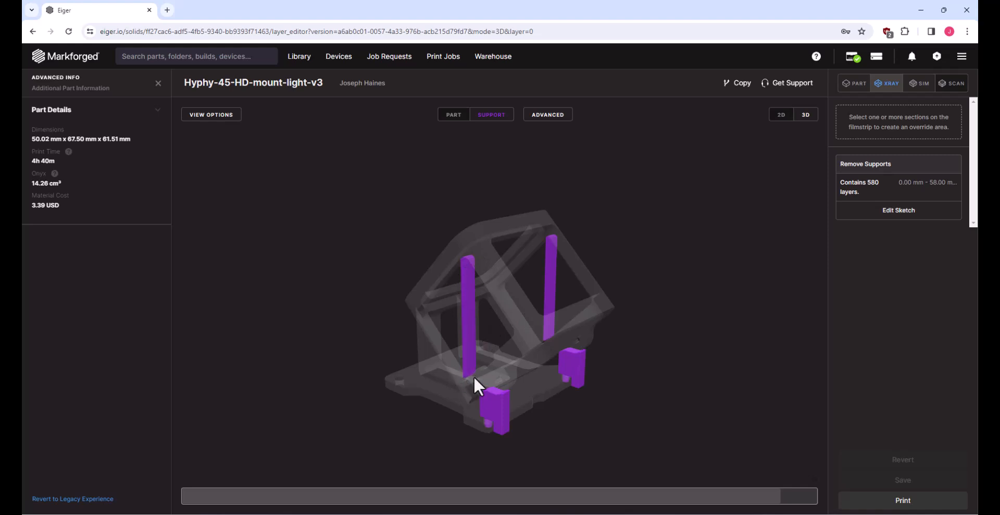
drag(494, 365, 486, 383)
Examine the mount's remaining supports layer by layer in the 2D view, from layer 1 up to layer 166
click(780, 117)
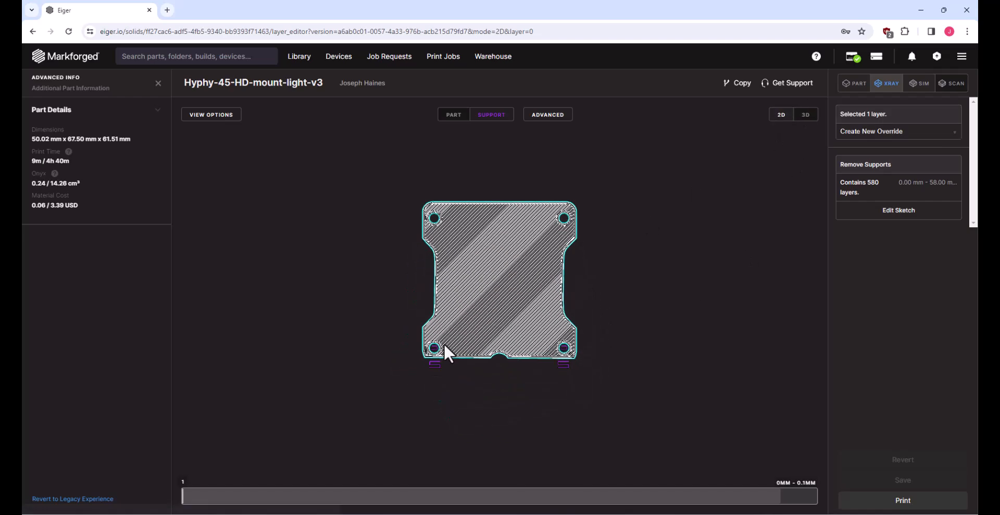
scroll(514, 270, up, 3)
drag(514, 268, 507, 283)
key(Right)
key(Right)
key(Right)
key(Right)
key(Right)
key(Right)
key(Right)
key(Right)
key(Right)
key(Right)
key(Right)
key(Right)
key(Right)
key(Right)
key(Right)
key(Right)
key(Right)
key(Right)
key(Right)
key(Right)
key(Right)
key(Right)
key(Right)
key(Right)
key(Right)
key(Right)
key(Right)
key(Right)
key(Right)
key(Right)
key(Right)
key(Right)
key(Right)
key(Right)
key(Right)
key(Right)
key(Right)
key(Right)
key(Right)
key(Right)
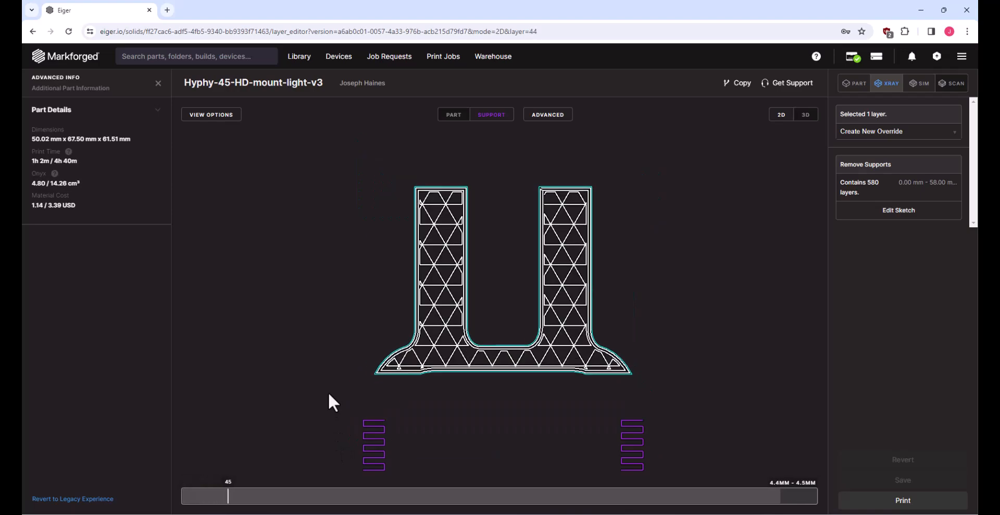
key(Right)
key(Right)
key(Right)
key(Right)
key(Right)
key(Right)
key(Right)
key(Right)
key(Right)
key(Right)
key(Right)
key(Right)
key(Right)
key(Right)
key(Right)
key(Right)
key(Right)
key(Right)
key(Right)
key(Right)
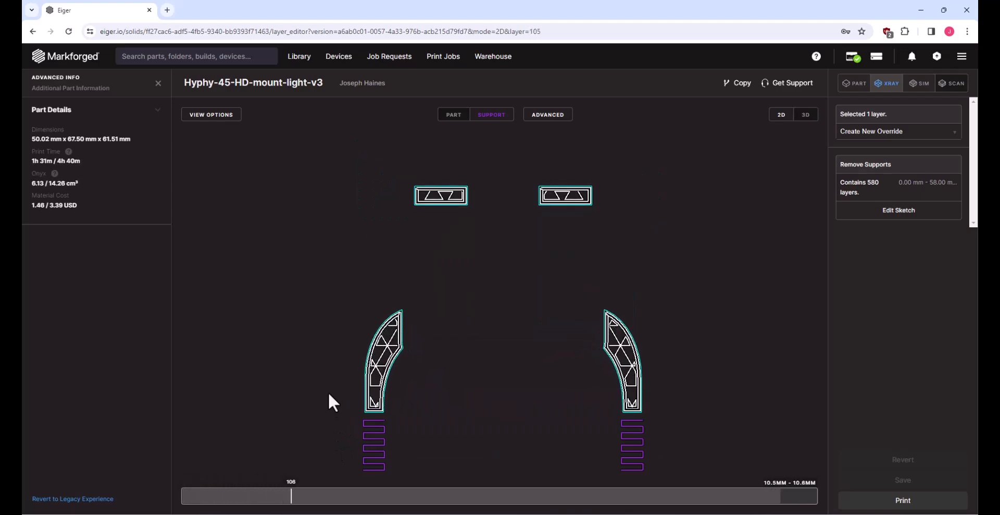
key(Right)
key(Right)
key(Right)
key(Right)
key(Right)
key(Right)
key(Right)
key(Right)
key(Right)
key(Right)
key(Right)
key(Right)
key(Right)
key(Right)
key(Right)
key(Right)
key(Right)
key(Right)
key(Right)
key(Right)
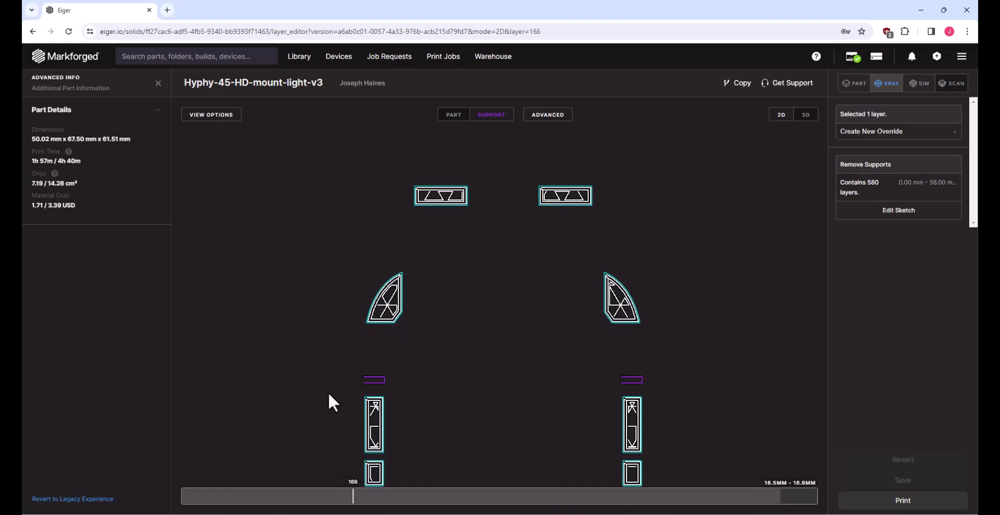
Create a second Remove Supports override on layer 135 of the mount and start its sketch
key(Left)
key(Left)
key(Left)
key(Left)
key(Left)
key(Left)
key(Left)
key(Left)
key(Left)
key(Left)
key(Left)
key(Left)
key(Left)
key(Left)
key(Left)
key(Left)
key(Left)
key(Left)
key(Left)
key(Left)
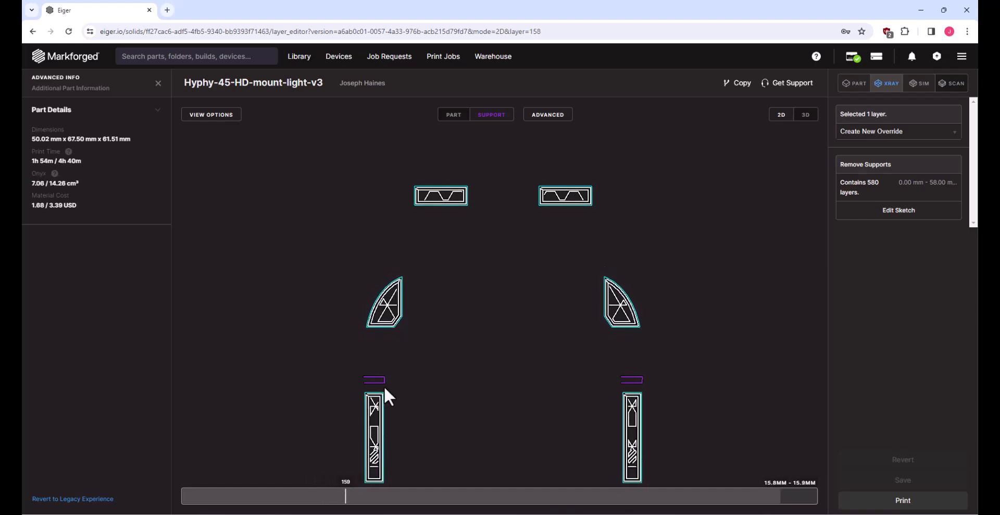
key(Left)
key(Left)
key(Left)
key(Left)
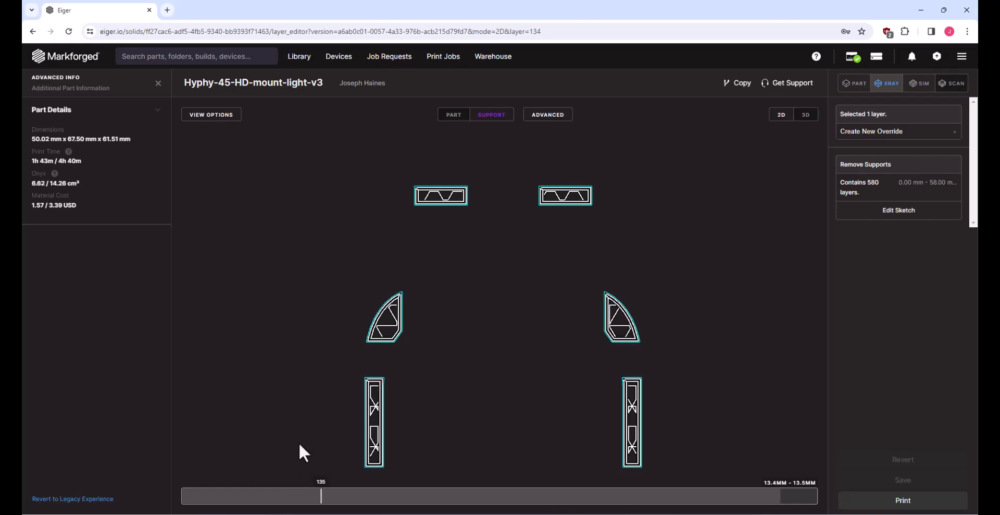
click(887, 133)
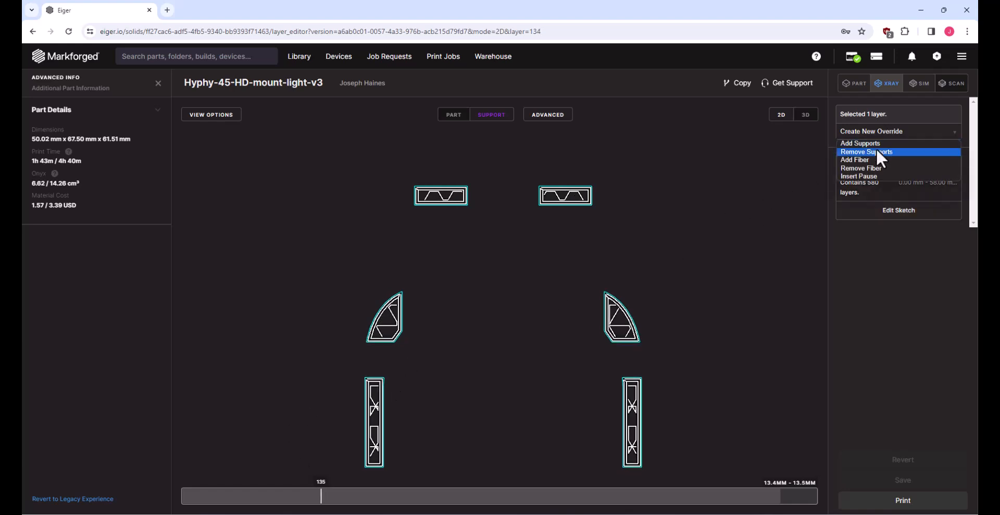
click(879, 152)
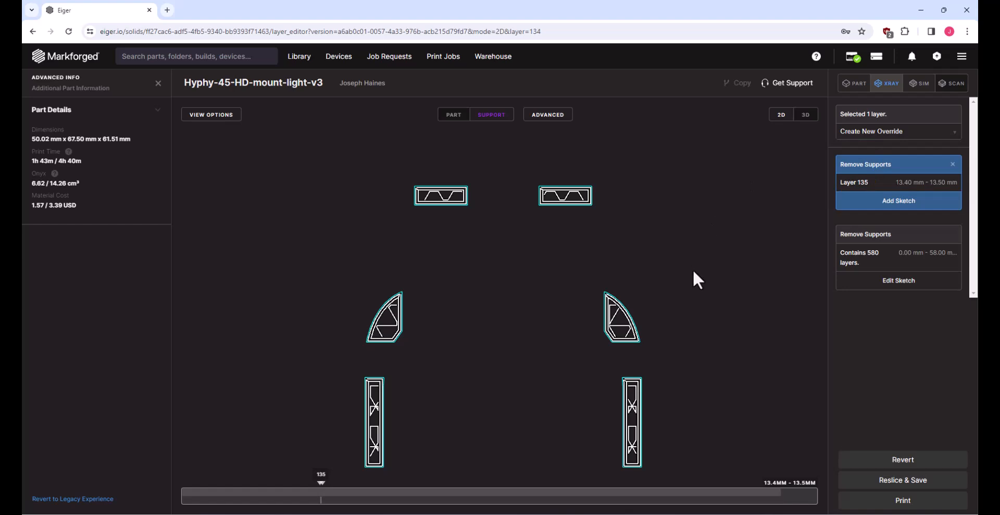
drag(714, 326, 709, 271)
click(849, 203)
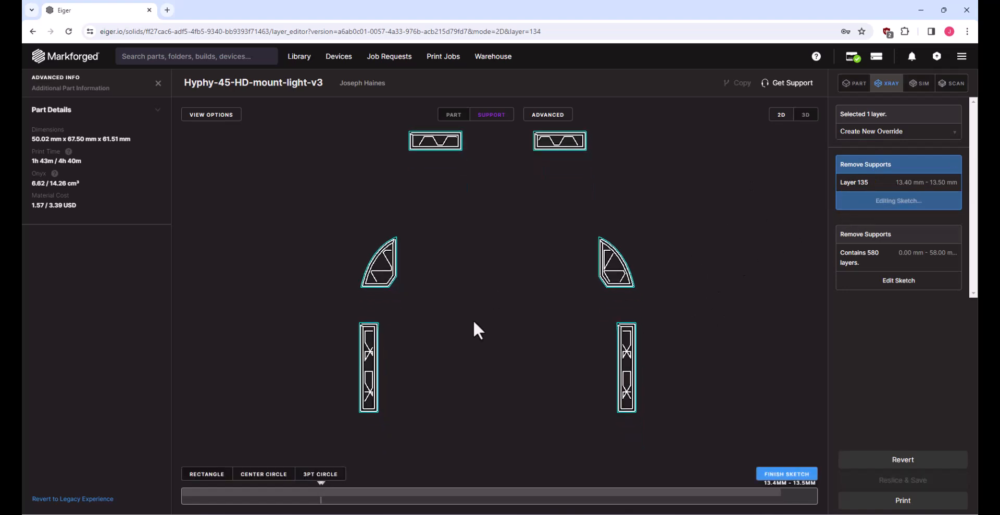
Sketch a Remove Supports rectangle across the gap between the curved sections and the long straight sections, extending past both sides, and finish the sketch
click(206, 474)
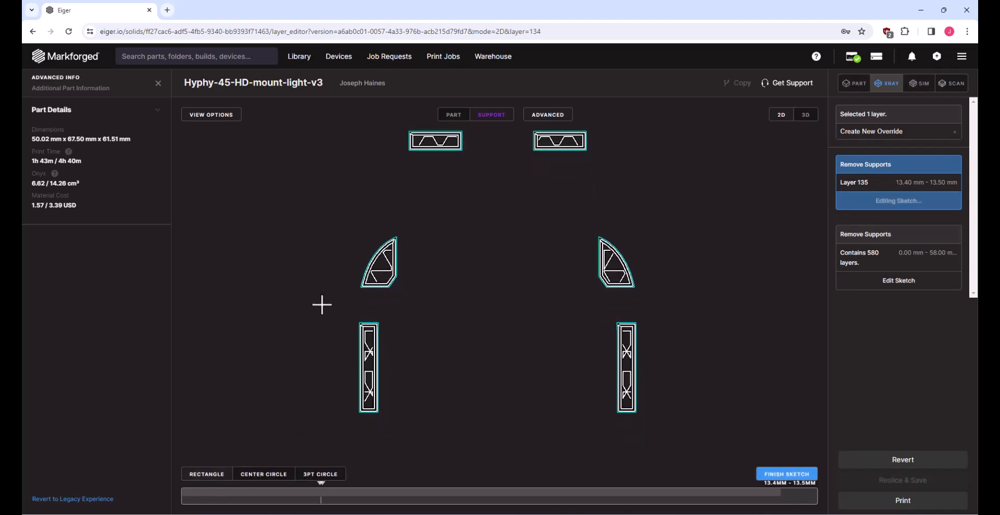
click(328, 280)
mouse_move(423, 325)
mouse_down()
mouse_move(643, 335)
mouse_move(656, 339)
mouse_move(656, 357)
mouse_up()
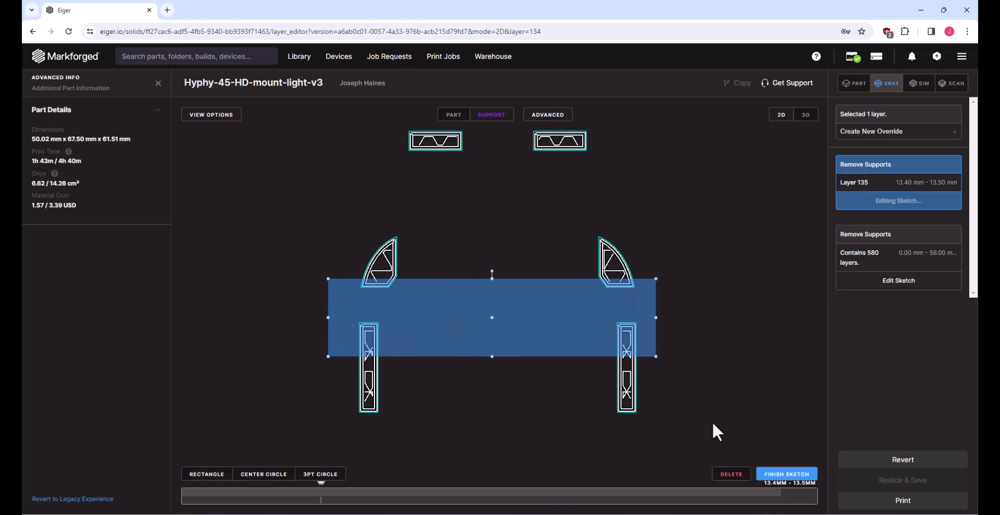
click(791, 474)
Extend the new Remove Supports override to cover layers 135 to 550, then reslice and save the part
drag(321, 497, 753, 492)
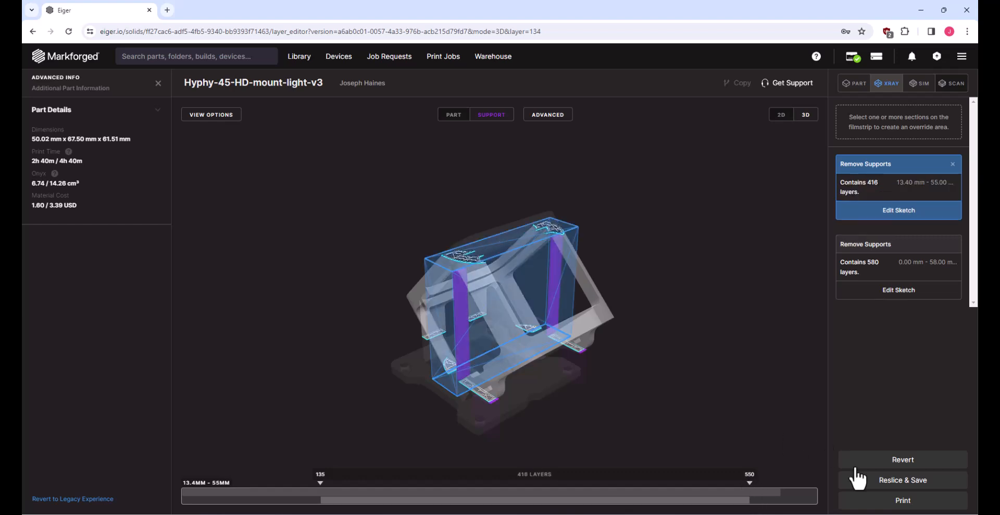
click(872, 479)
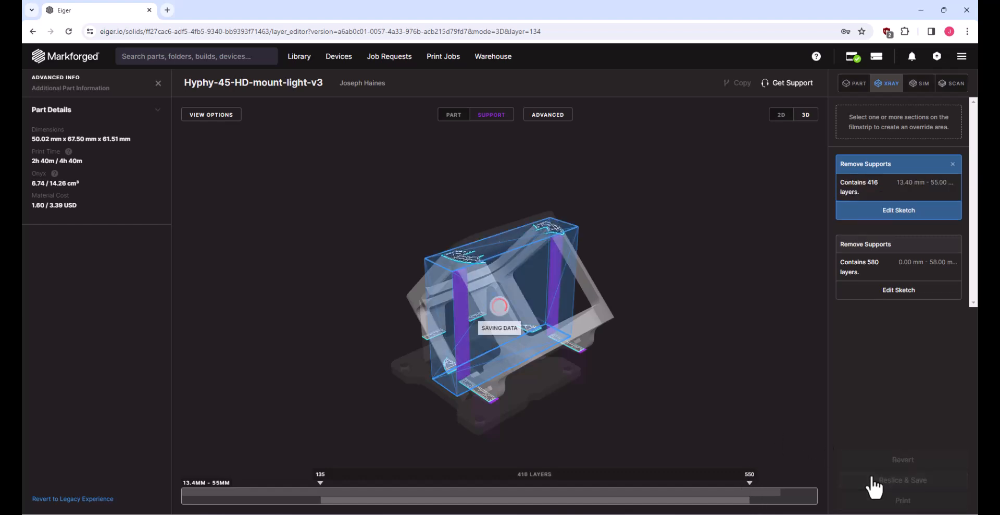
click(722, 392)
drag(626, 420, 693, 413)
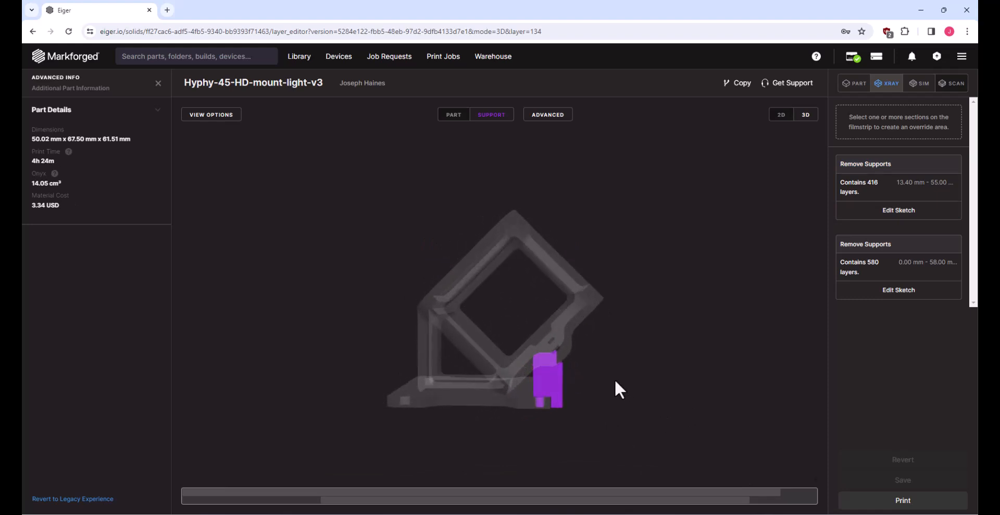
Examine the cage and the remaining supports beneath the mount's two tabs from several angles in 3D
scroll(615, 379, up, 2)
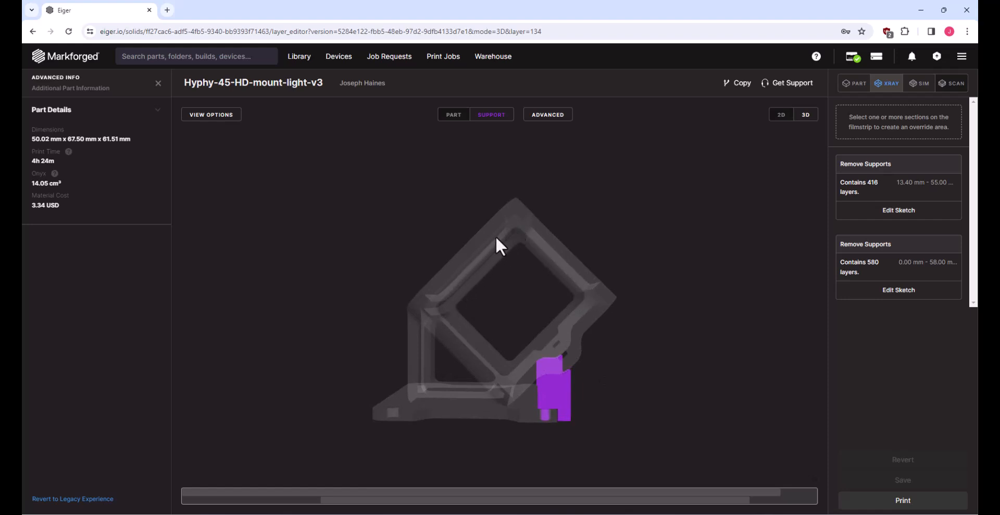
drag(530, 294, 504, 312)
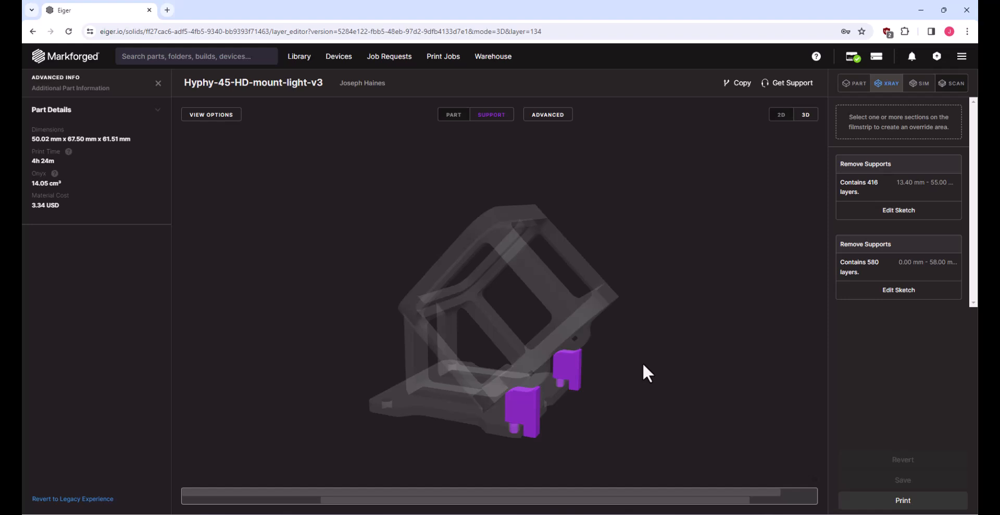
drag(620, 373, 599, 364)
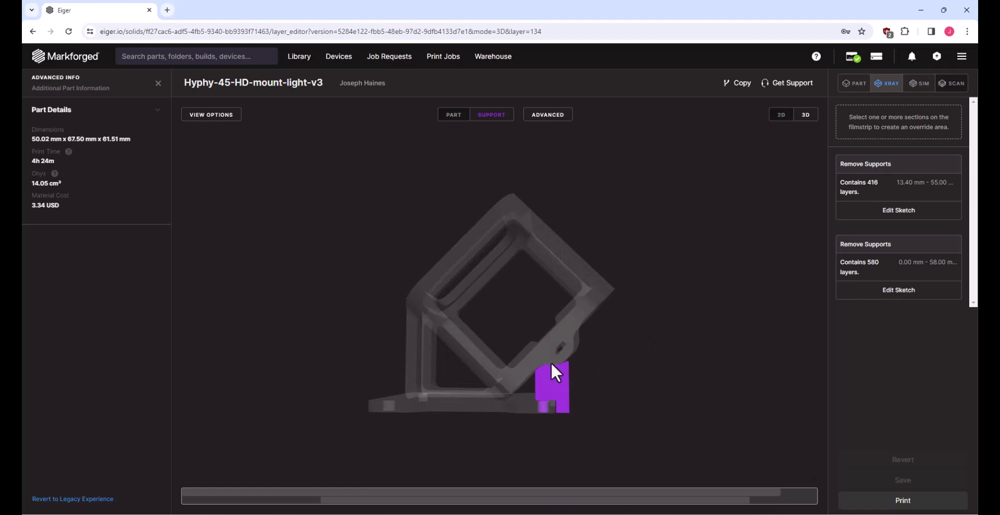
drag(601, 372, 558, 420)
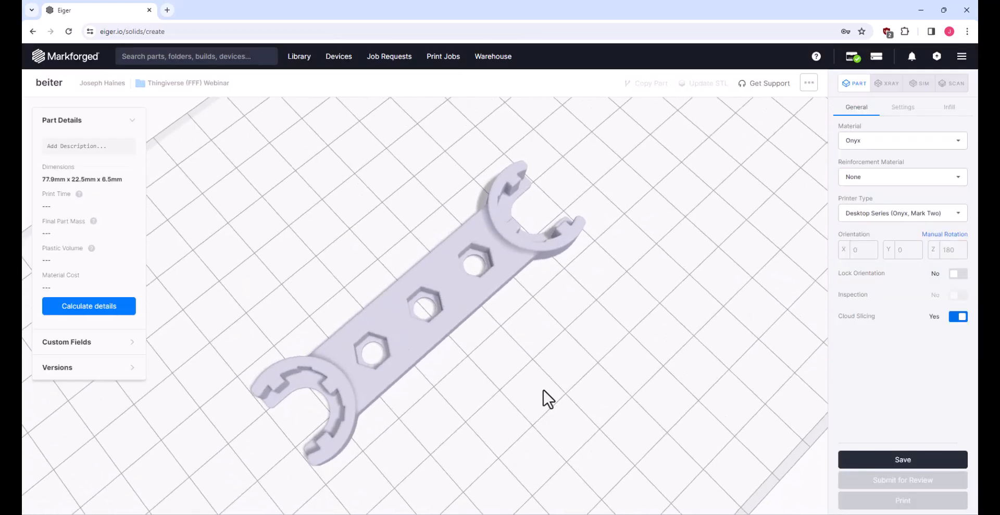
Try flipping the beiter wrench so its hex pockets face the print bed, and examine its underside for overhangs
drag(548, 399, 467, 315)
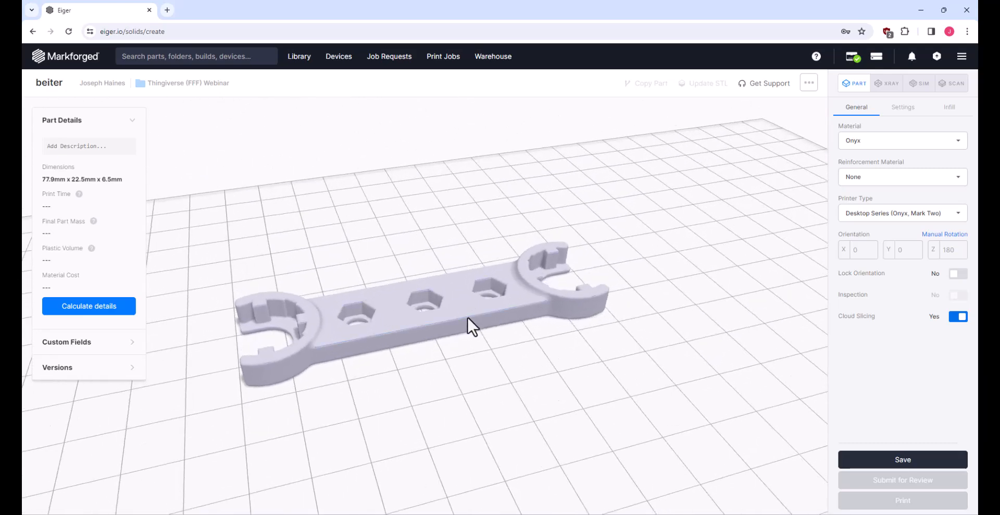
drag(474, 408, 458, 363)
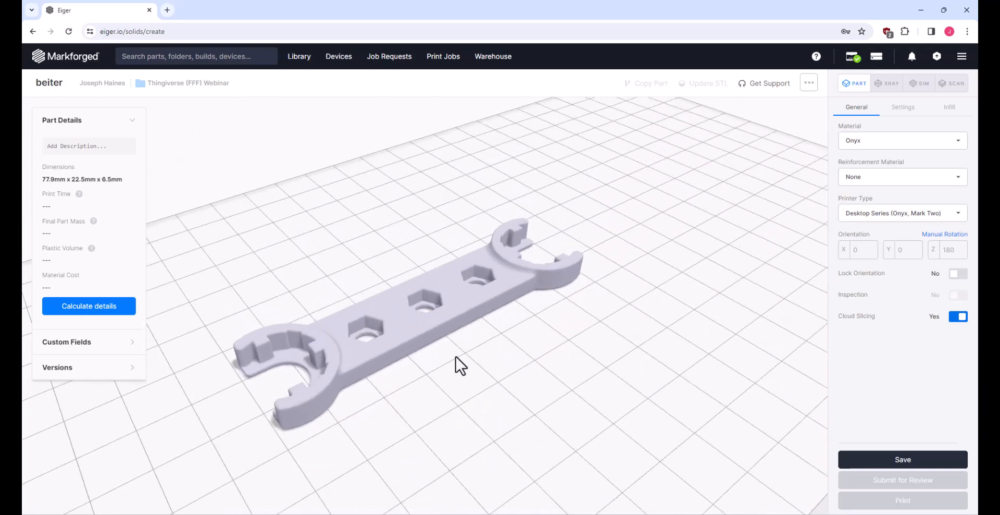
click(320, 352)
drag(606, 431, 513, 368)
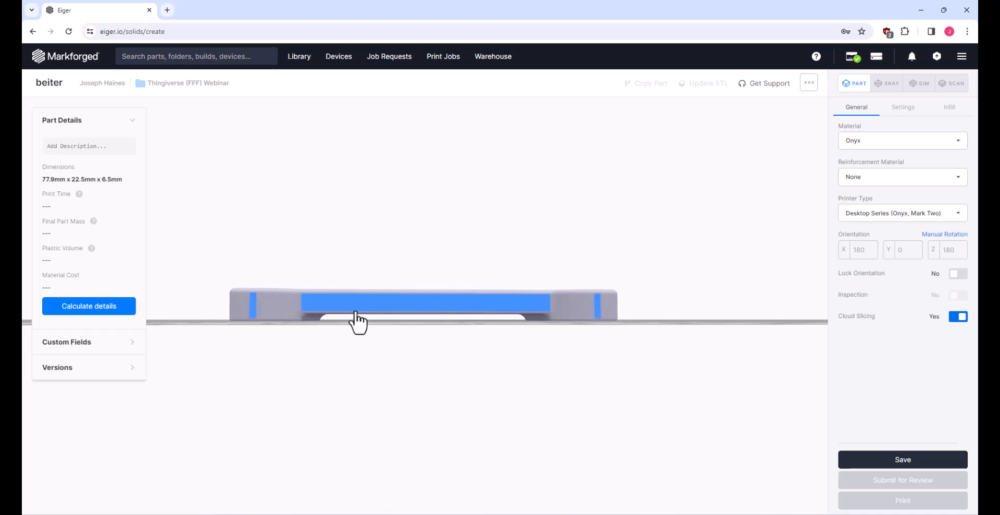
drag(460, 329, 429, 252)
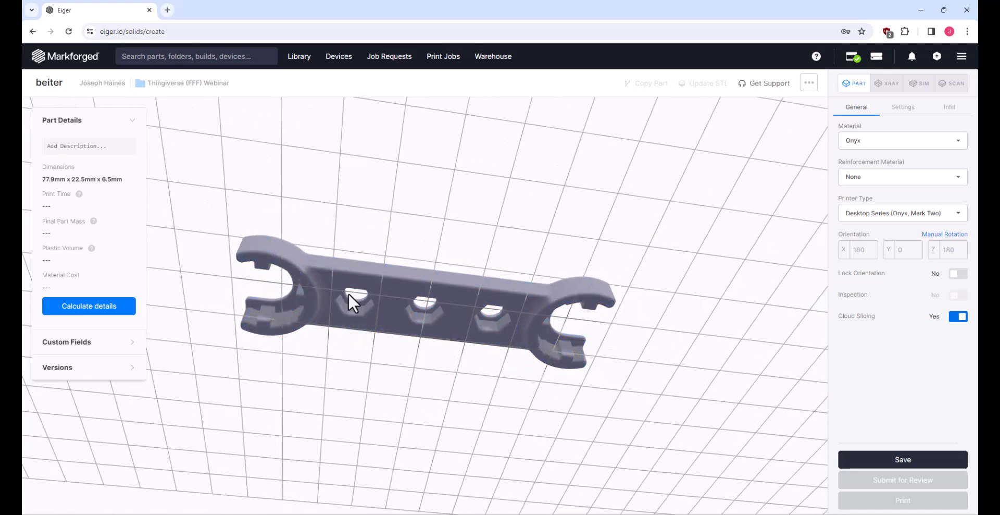
drag(380, 264, 396, 232)
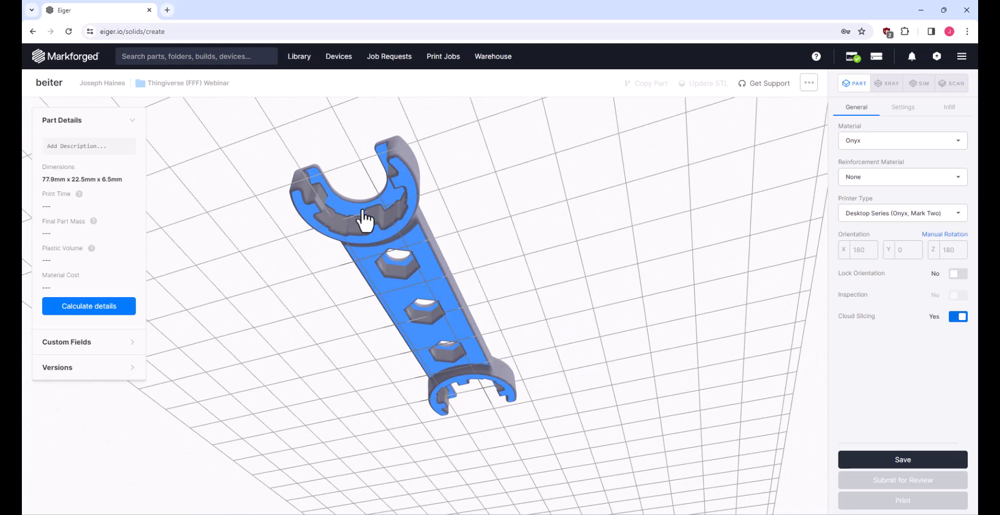
drag(587, 261, 501, 383)
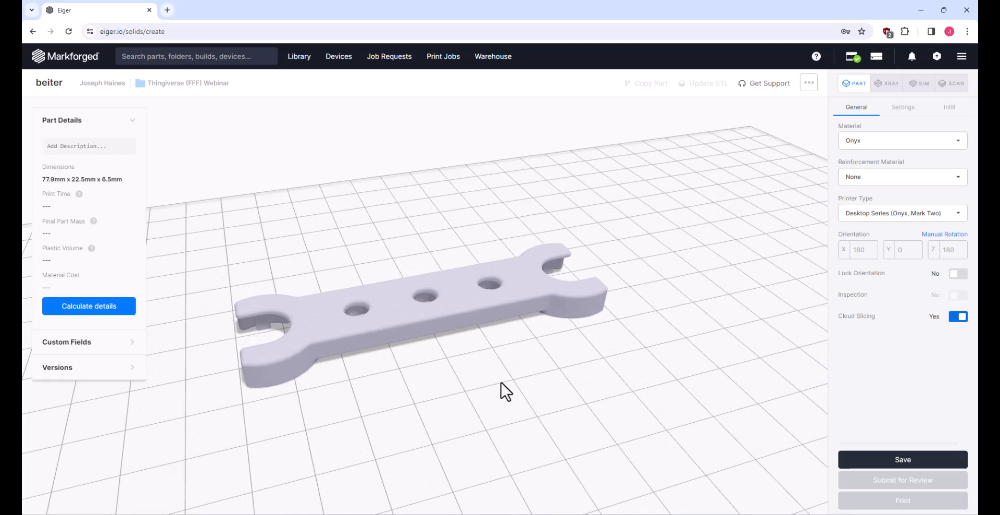
Flip the wrench back so its flat face rests on the bed, and check it from the end
click(402, 319)
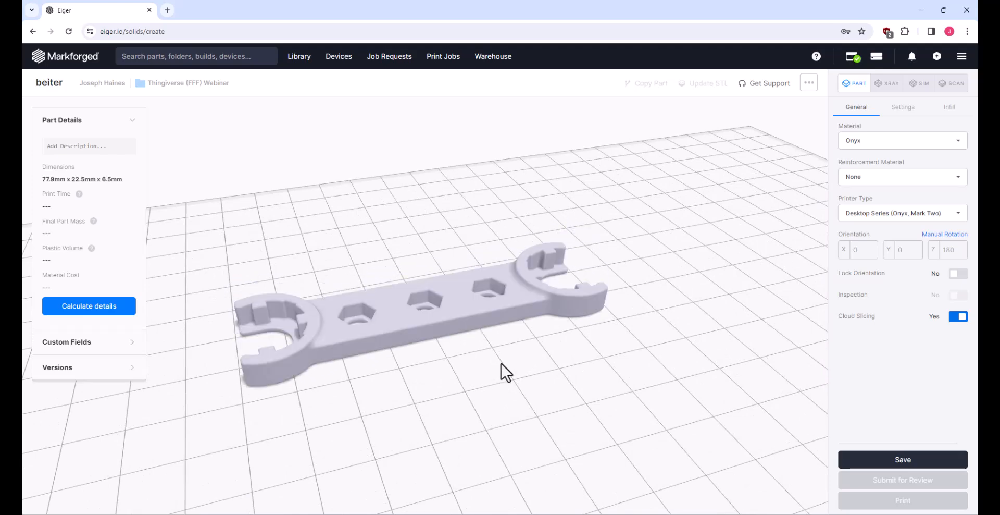
drag(486, 369, 446, 366)
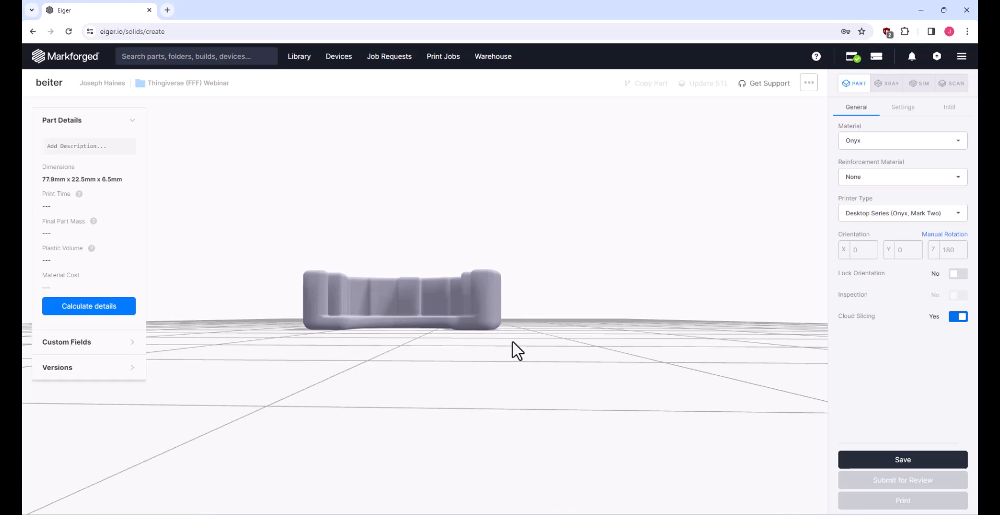
drag(556, 353, 498, 403)
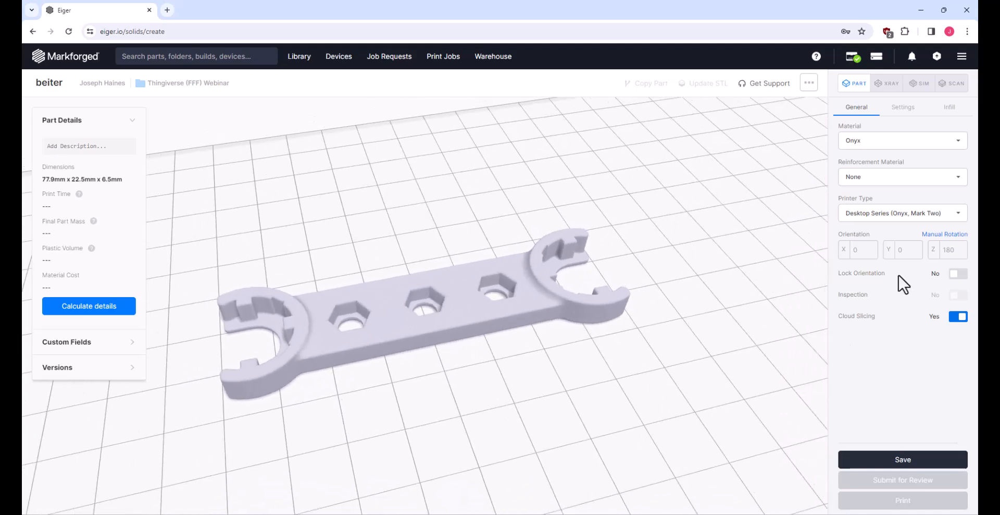
Turn off supports for the wrench, review its general and infill options, and save the part
click(903, 108)
click(957, 246)
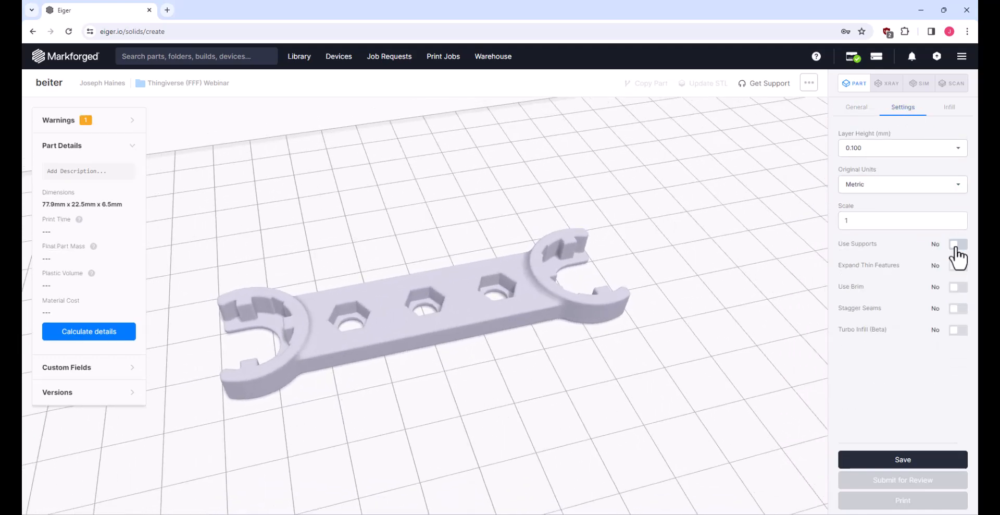
click(951, 108)
click(859, 109)
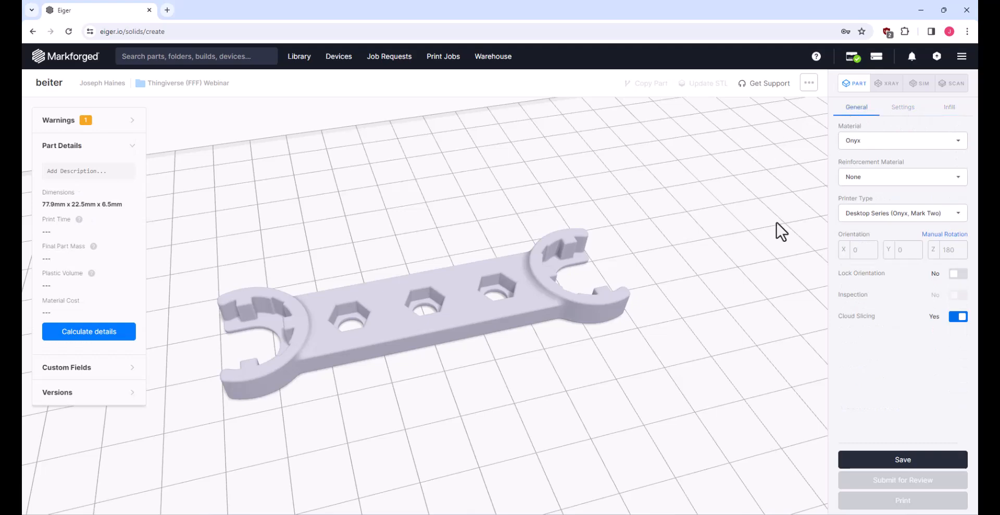
click(922, 461)
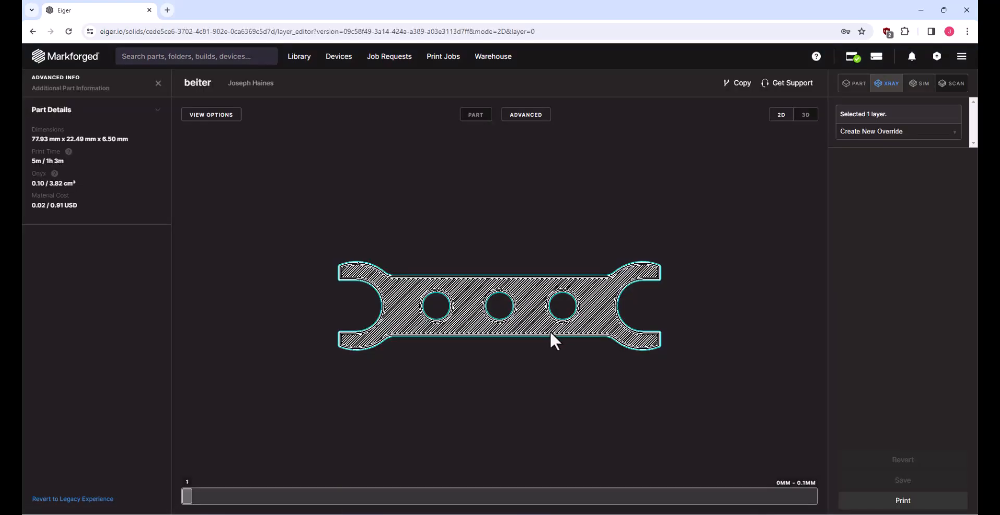
Step through all of the beiter wrench's sliced layers in 2D from first to last, and return to the part view
scroll(549, 330, up, 5)
key(Right)
key(Right)
key(Right)
key(Right)
key(Right)
key(Right)
key(Right)
key(Right)
key(Right)
key(Right)
key(Right)
key(Right)
key(Right)
key(Right)
key(Right)
key(Right)
key(Right)
key(Right)
key(Right)
key(Right)
key(Right)
key(Right)
key(Right)
key(Right)
key(Right)
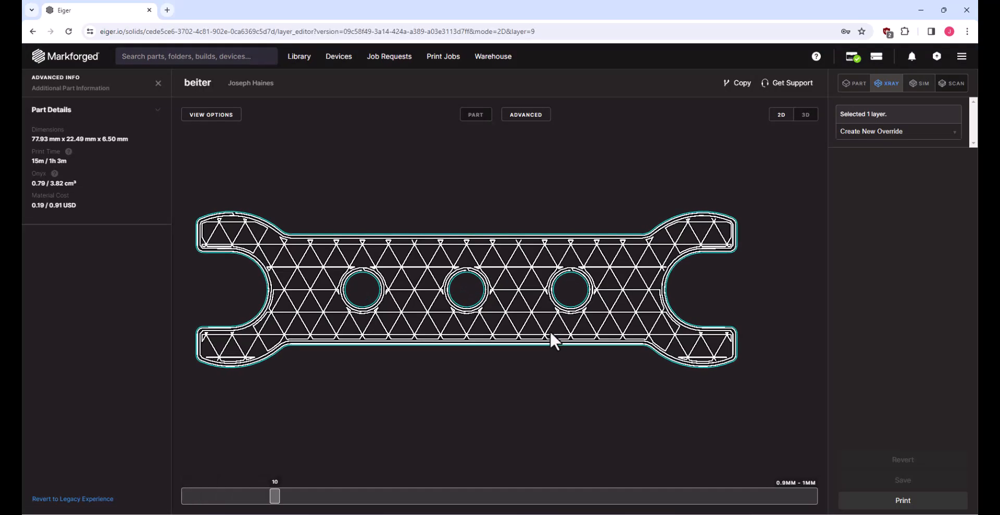
key(Right)
key(Right)
key(Right)
key(Right)
key(Right)
key(Right)
key(Right)
key(Right)
key(Right)
key(Right)
key(Right)
key(Right)
key(Right)
key(Right)
key(Right)
key(Right)
key(Right)
key(Right)
key(Right)
key(Right)
key(Right)
key(Right)
key(Right)
key(Right)
key(Right)
key(Right)
key(Right)
key(Right)
key(Right)
key(Right)
key(Right)
key(Right)
key(Right)
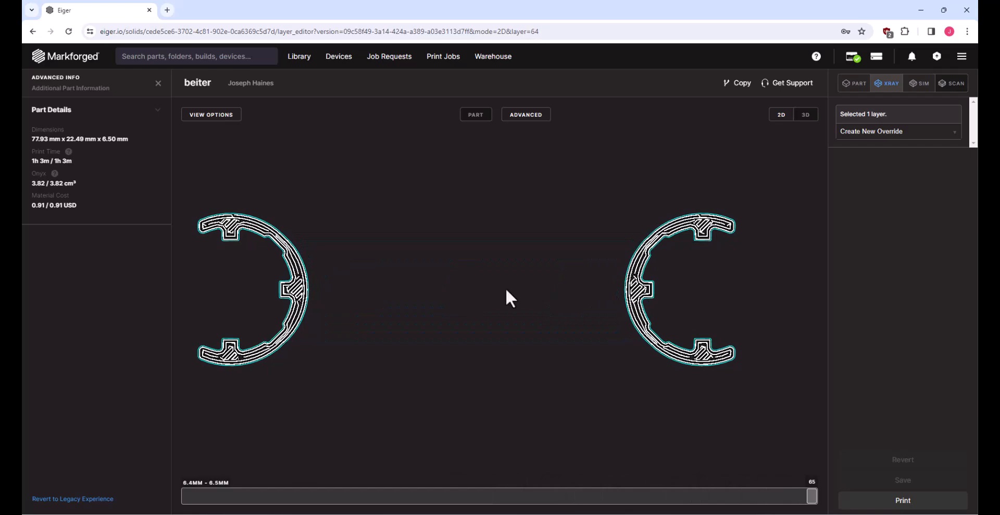
click(854, 83)
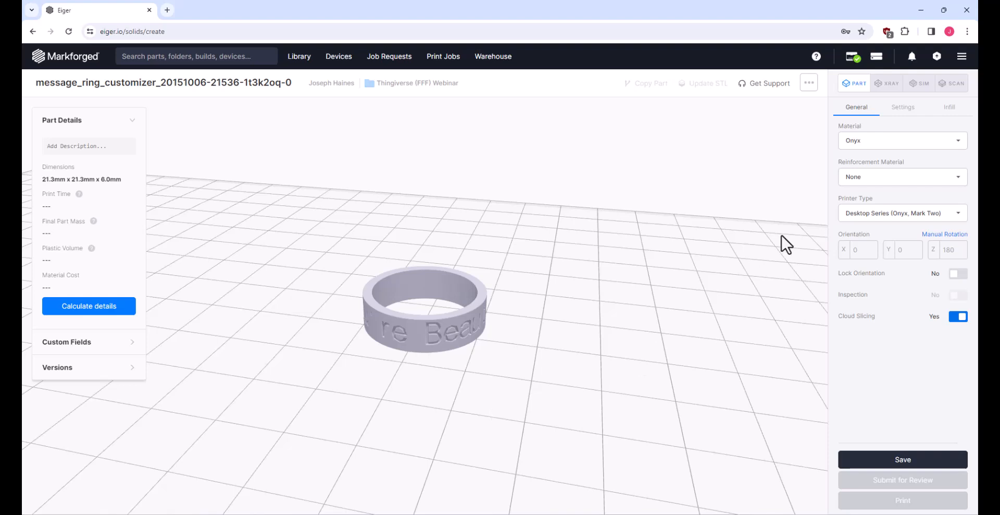
Turn off supports for the message ring, and check its infill and general settings and its shape from above
click(907, 109)
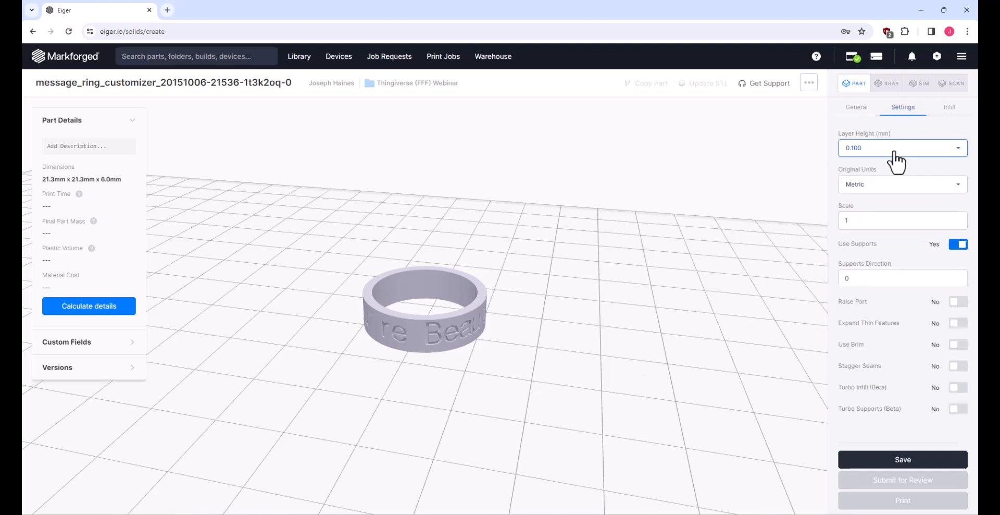
click(957, 245)
click(949, 108)
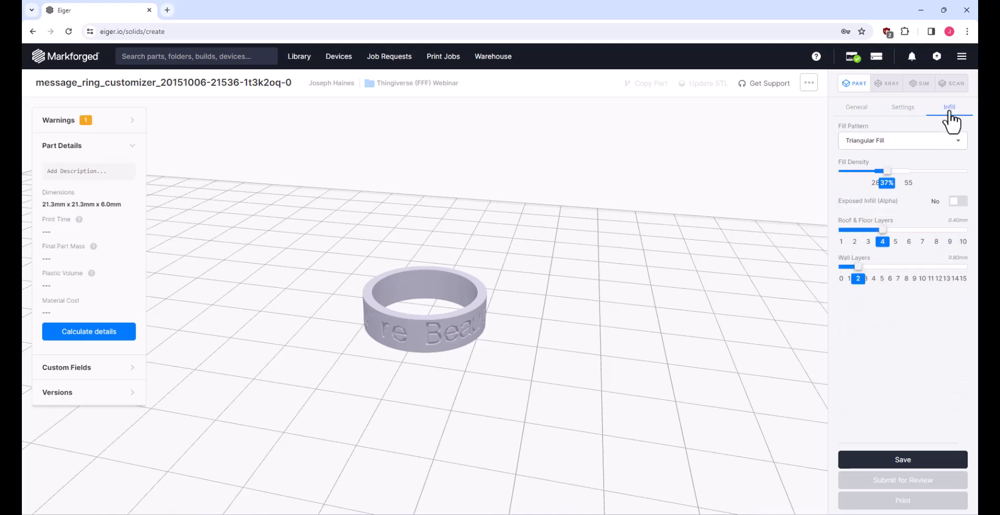
click(850, 110)
drag(665, 255, 705, 297)
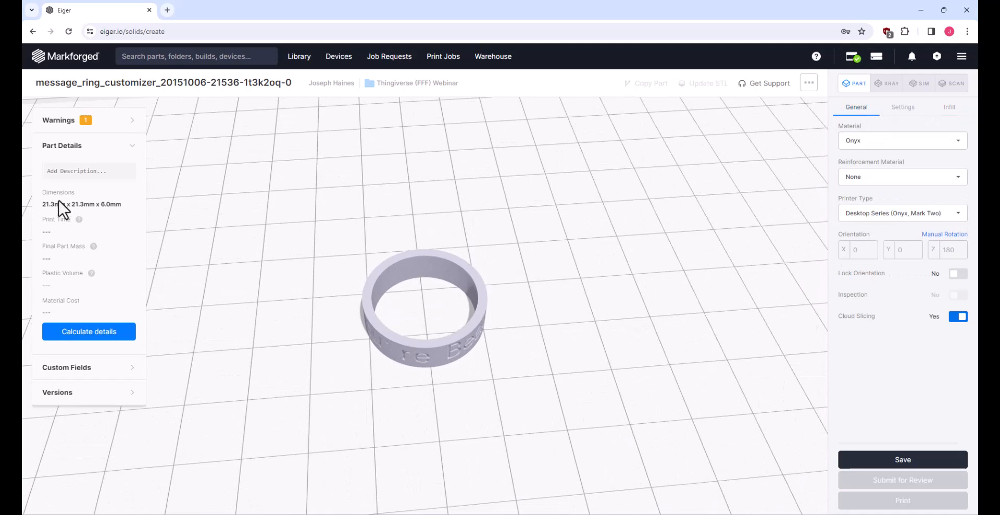
Review the ring's infill settings and the available fill patterns, keeping Triangular Fill, and return to the general settings
click(957, 111)
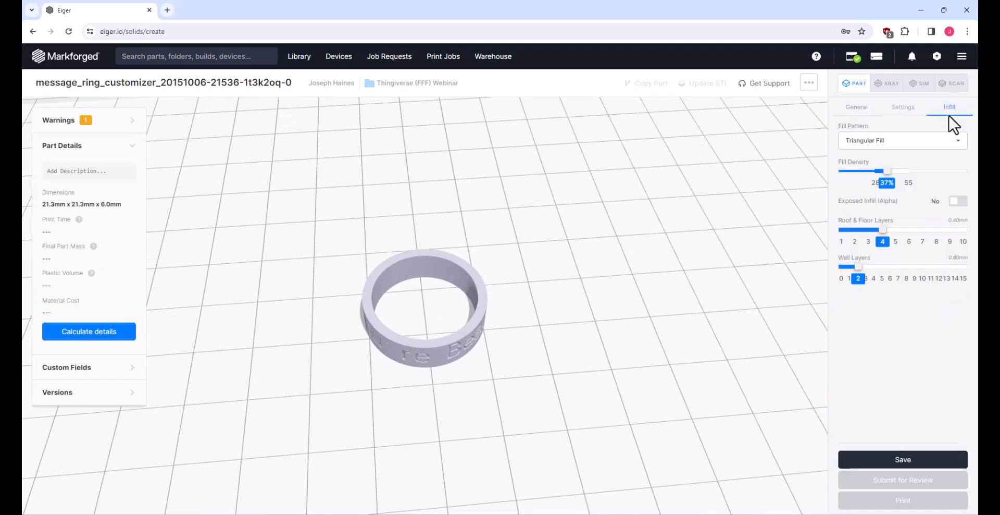
click(912, 141)
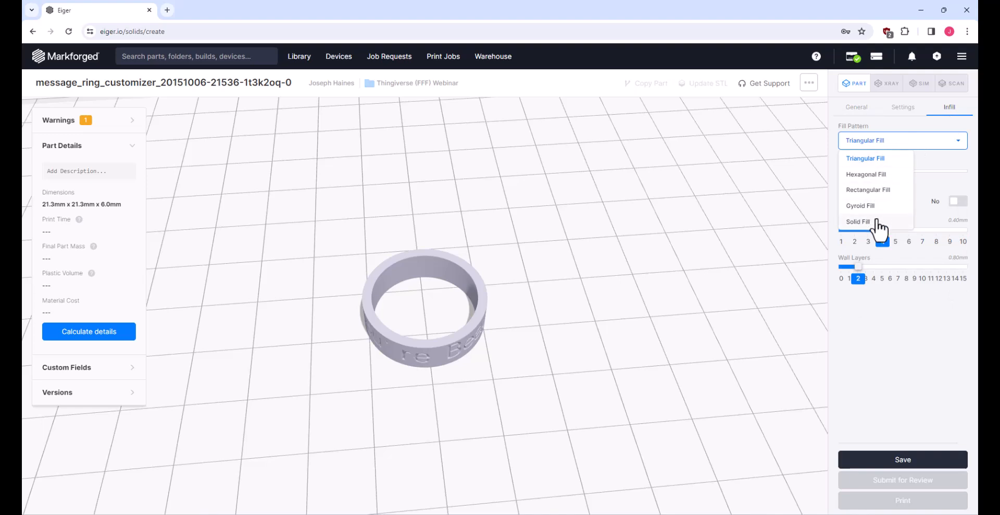
click(775, 219)
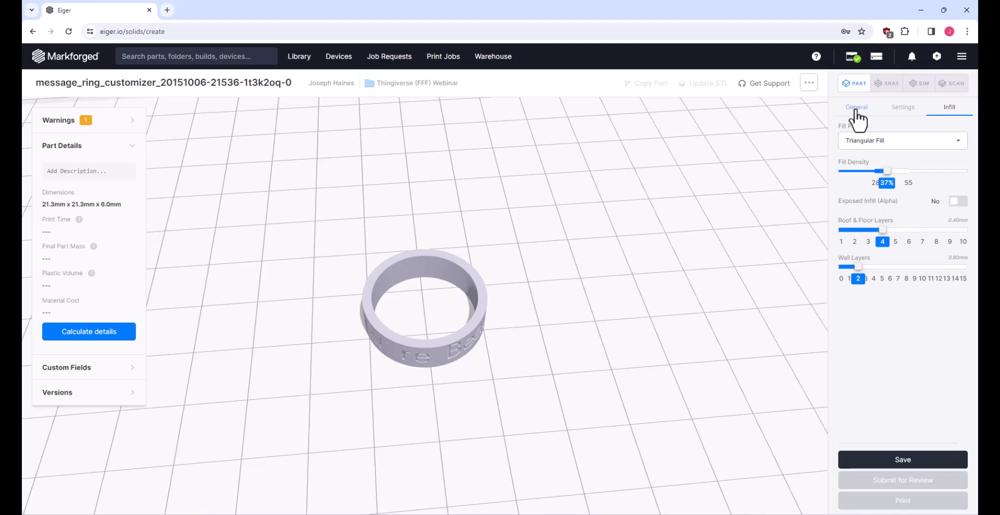
click(881, 141)
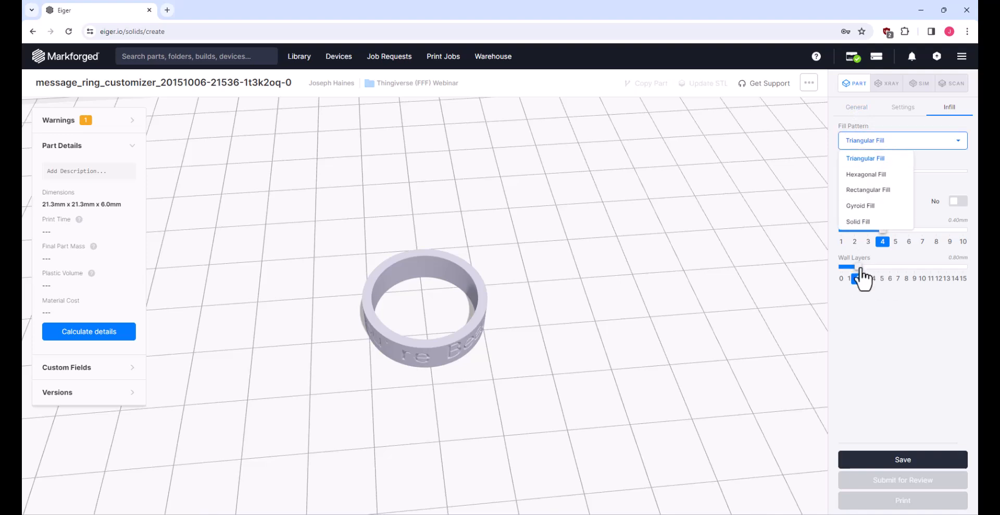
click(859, 146)
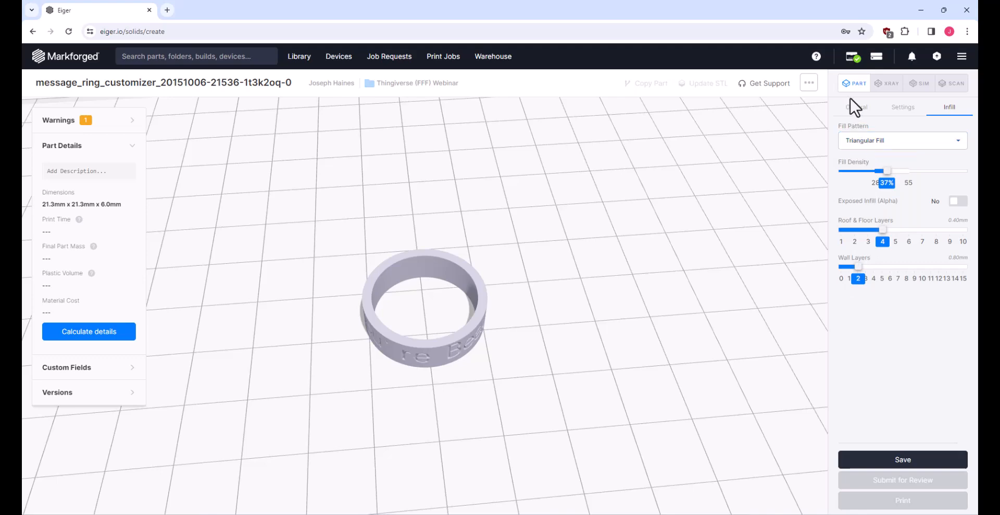
click(855, 107)
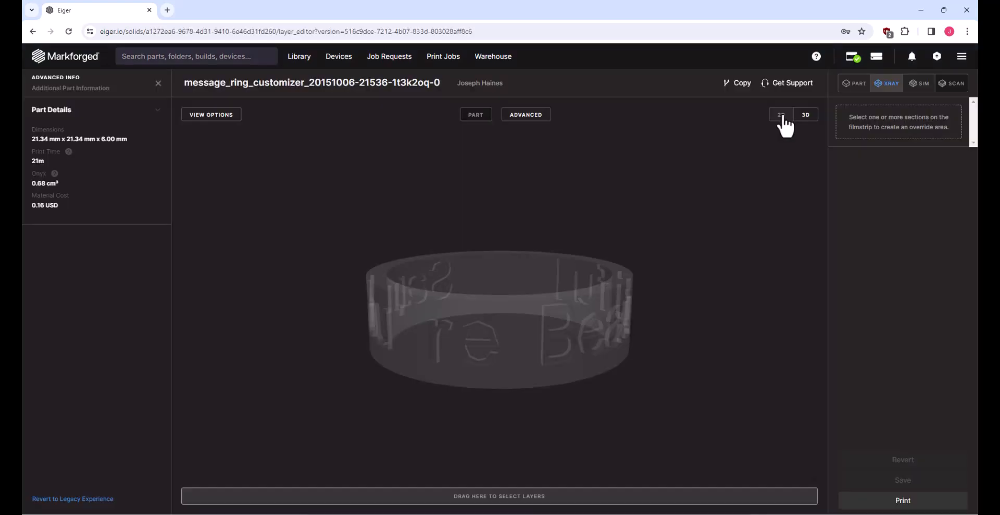
Examine the ring's sliced toolpaths in 2D, from the first layer up to layer 24
click(782, 116)
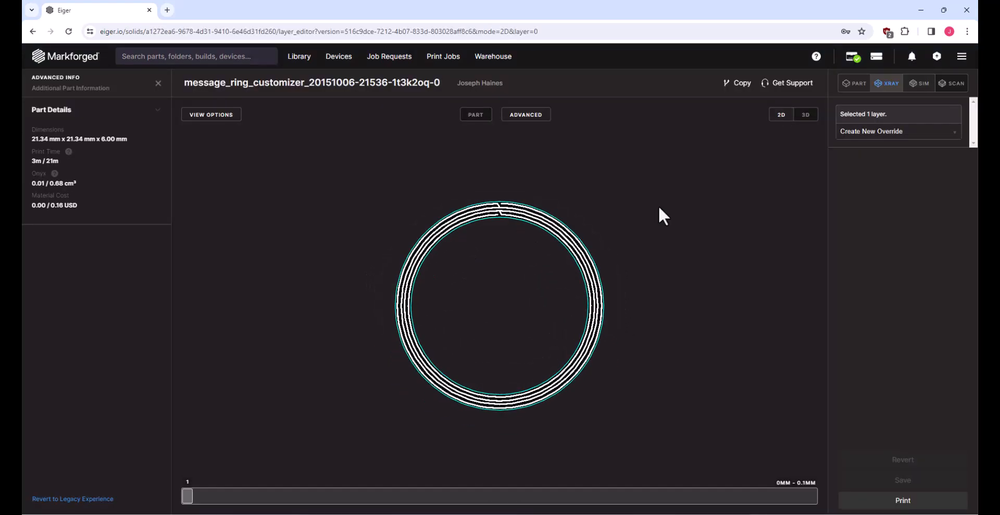
scroll(509, 281, up, 2)
key(Right)
key(Right)
key(Right)
key(Right)
key(Right)
key(Right)
key(Right)
key(Right)
key(Right)
key(Right)
key(Right)
key(Right)
key(Right)
key(Right)
key(Right)
key(Right)
key(Right)
key(Right)
key(Right)
key(Right)
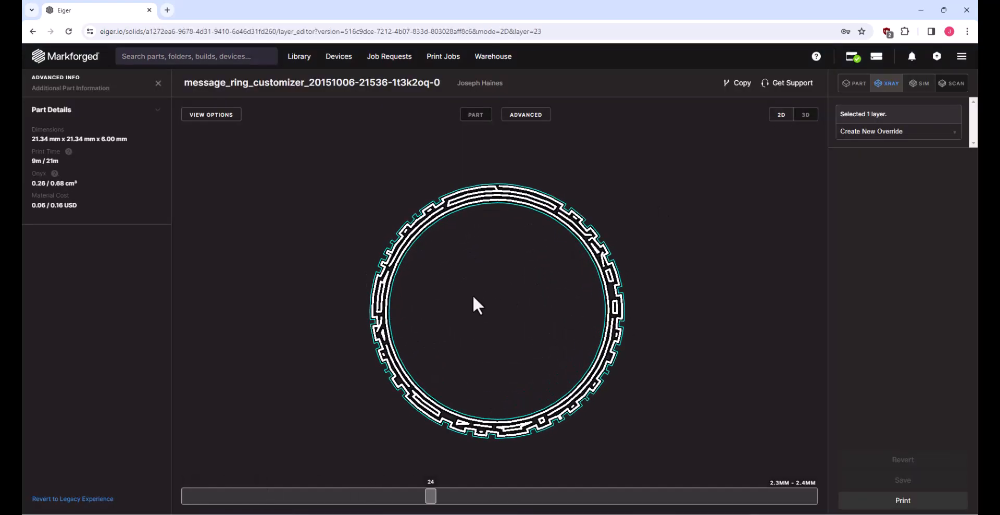
Go back down through the ring's layers to layer 5 to examine the plain band below the lettering
key(Left)
key(Left)
key(Left)
key(Left)
key(Left)
key(Left)
key(Left)
key(Left)
key(Left)
key(Left)
key(Left)
key(Left)
key(Left)
key(Left)
key(Left)
key(Left)
key(Left)
key(Left)
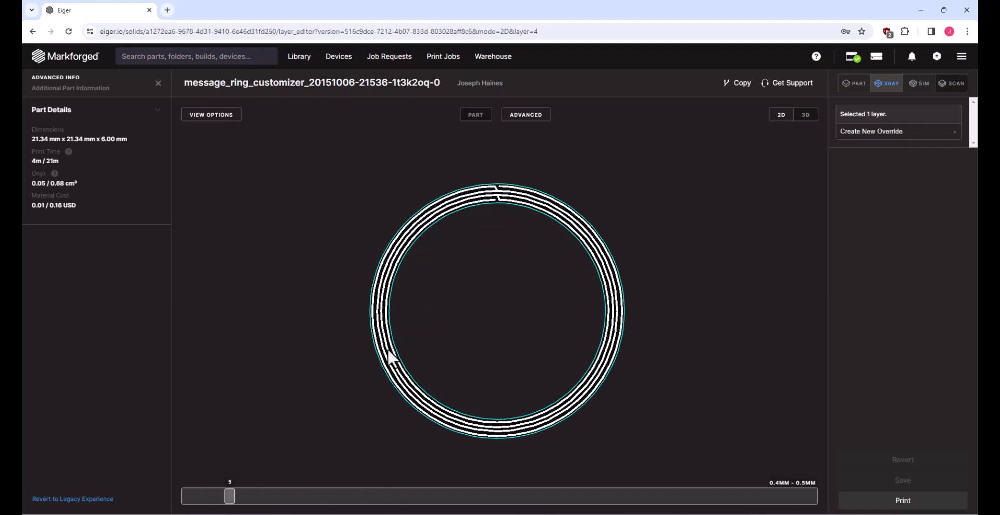
Step up through the ring's lettered layers to layer 50, and examine the engraved text in 3D from another angle
key(Right)
key(Right)
key(Right)
key(Right)
key(Right)
key(Right)
key(Right)
key(Right)
key(Right)
key(Right)
key(Right)
key(Right)
key(Right)
key(Right)
key(Right)
key(Right)
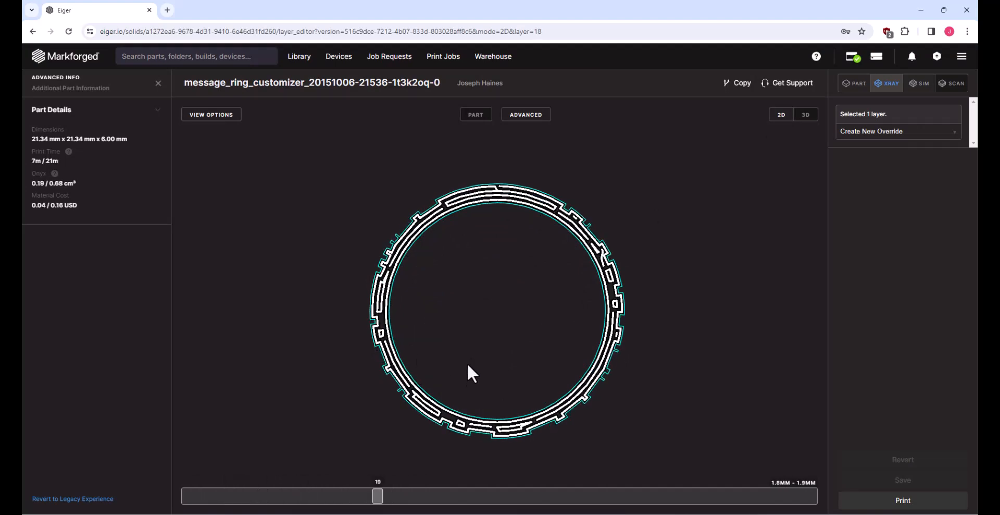
key(Right)
key(Right)
key(Right)
key(Right)
key(Right)
key(Right)
key(Right)
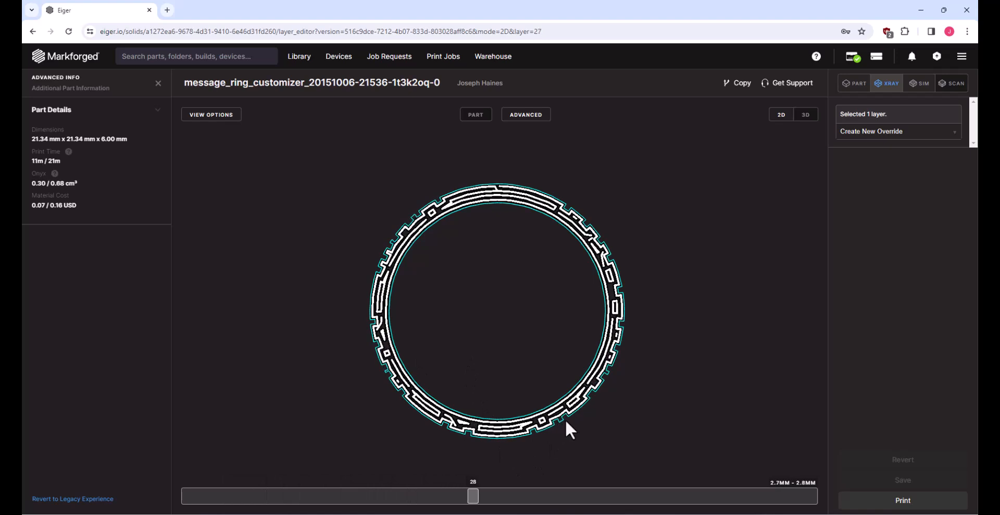
key(Right)
key(Right)
key(Right)
key(Right)
key(Right)
key(Right)
key(Right)
key(Right)
key(Right)
key(Right)
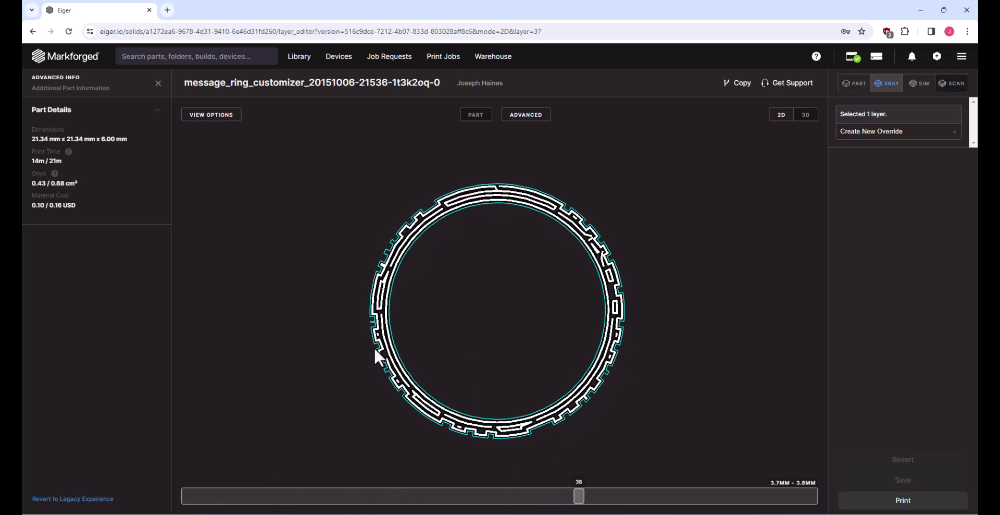
key(Right)
key(Right)
key(Right)
key(Right)
key(Right)
key(Right)
key(Right)
key(Right)
key(Right)
key(Right)
key(Right)
key(Right)
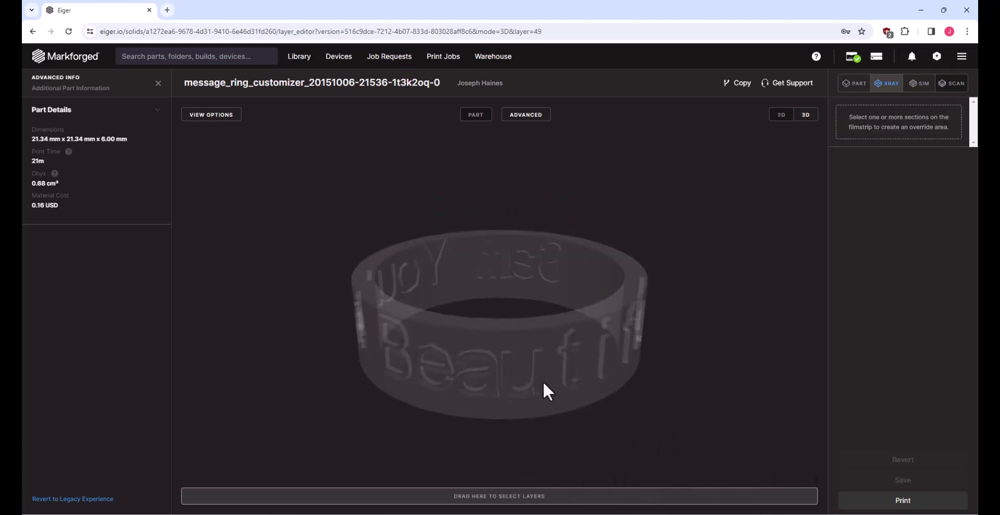
drag(543, 380, 520, 374)
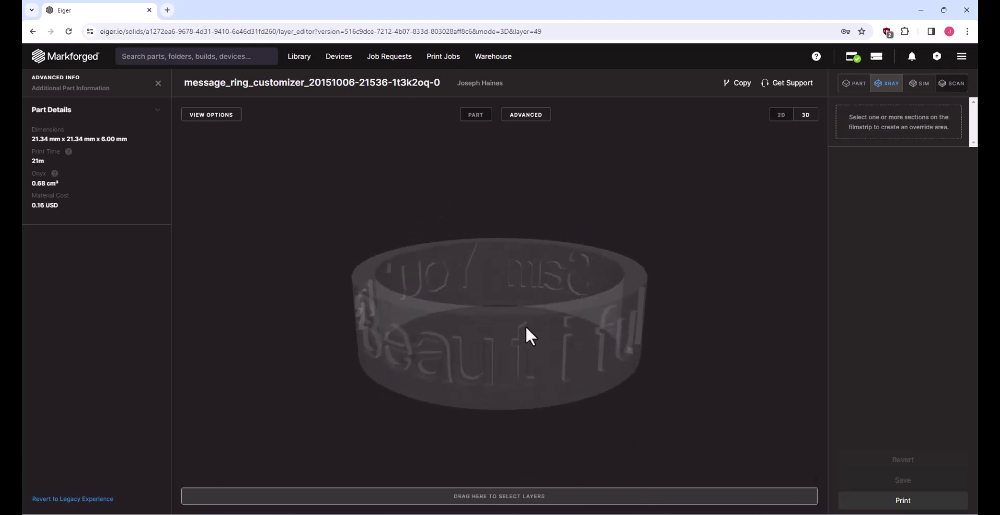
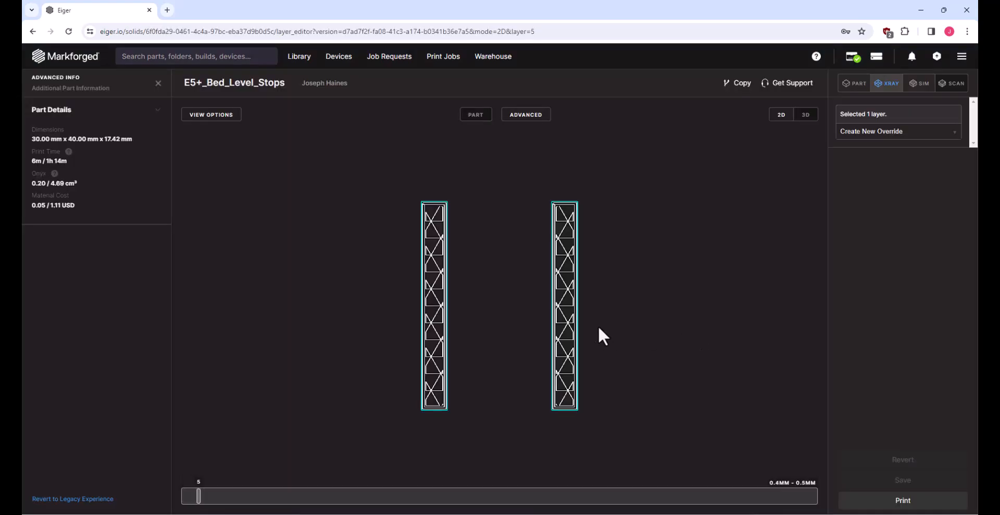
Step up through the bed level stop's sliced leg layers in 2D, from layer 5 to layer 80
key(Right)
key(Right)
key(Right)
key(Right)
key(Right)
key(Right)
key(Right)
key(Right)
key(Right)
key(Right)
key(Right)
key(Right)
key(Right)
key(Right)
key(Right)
key(Right)
key(Right)
key(Right)
key(Right)
key(Right)
key(Right)
key(Right)
key(Right)
key(Right)
key(Right)
key(Right)
key(Right)
key(Right)
key(Right)
key(Right)
key(Right)
key(Right)
key(Right)
key(Right)
key(Right)
key(Right)
key(Right)
key(Right)
key(Right)
key(Right)
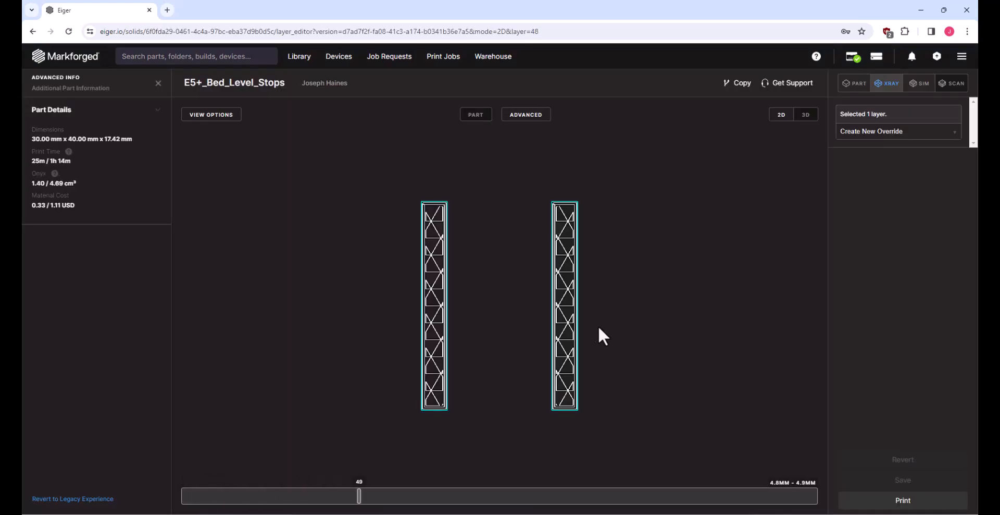
key(Right)
key(Right)
key(Right)
key(Right)
key(Right)
key(Right)
key(Right)
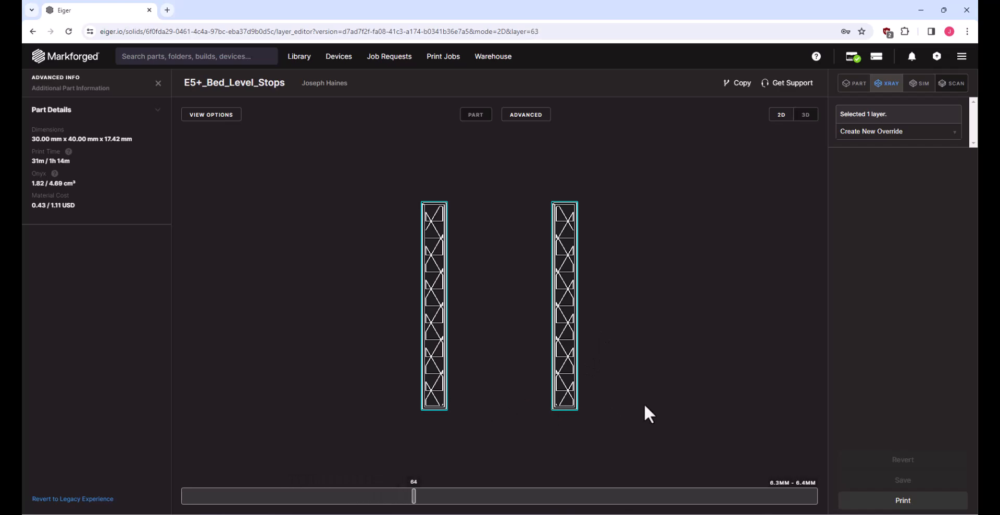
key(Right)
key(Right)
key(Right)
key(Right)
key(Right)
key(Right)
key(Right)
key(Right)
key(Right)
key(Right)
key(Right)
key(Right)
key(Right)
key(Right)
key(Right)
key(Right)
key(Right)
key(Right)
key(Right)
key(Right)
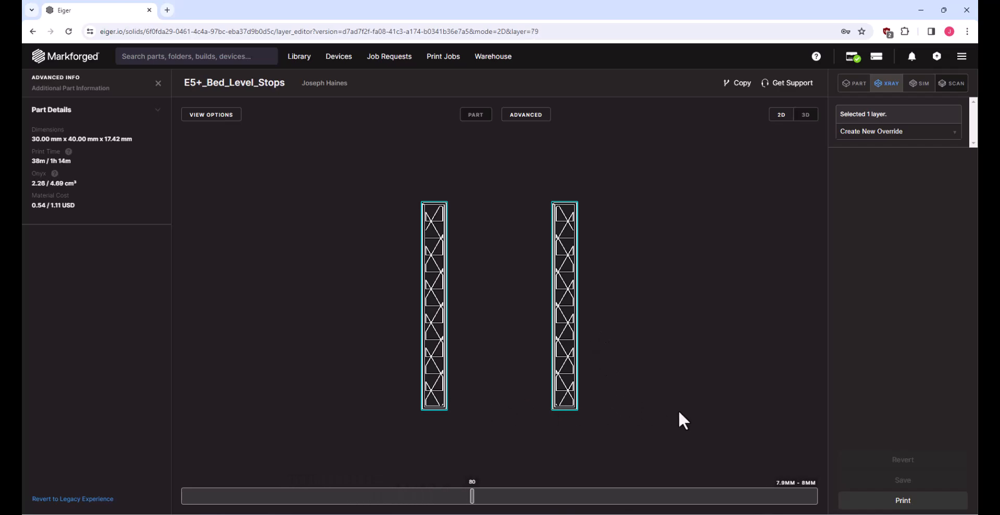
Compare layers 80 and 81 of the bed level stop, where the plate around the hole spans the two legs
key(Left)
key(Left)
key(Left)
key(Left)
key(Left)
key(Left)
key(Left)
key(Left)
key(Right)
scroll(505, 332, up, 2)
scroll(505, 333, up, 1)
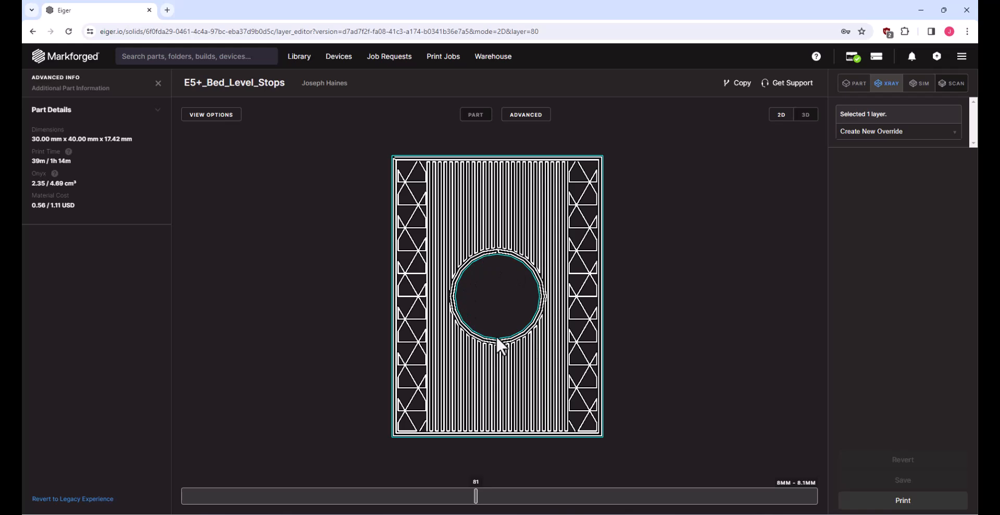
key(Down)
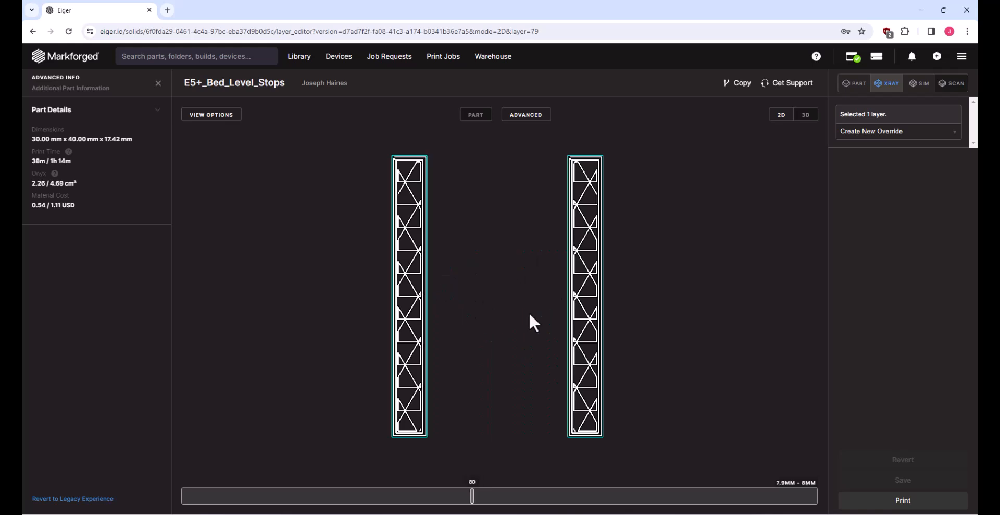
key(Up)
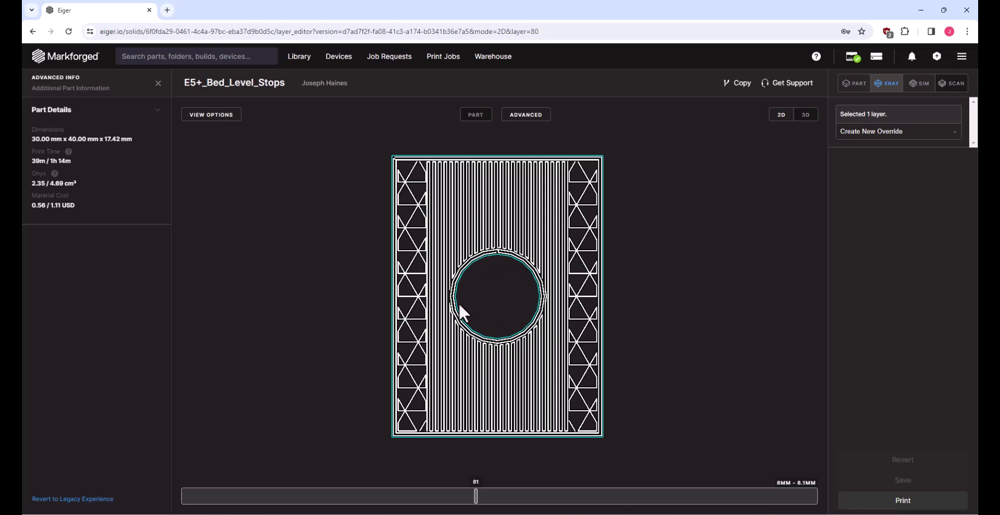
key(Up)
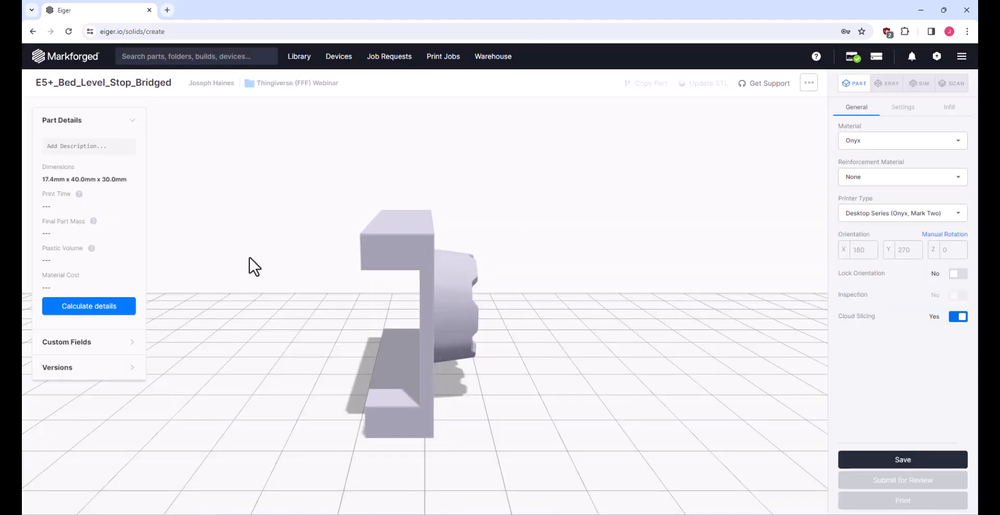
Orient the bridged bed level stop with its legs on the build plate, turn off supports and save the part
drag(250, 258, 298, 261)
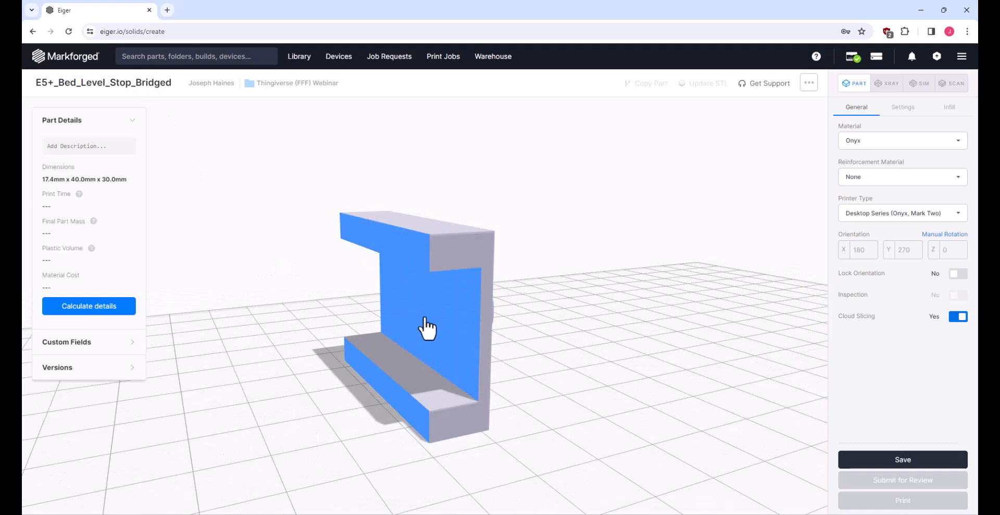
click(408, 257)
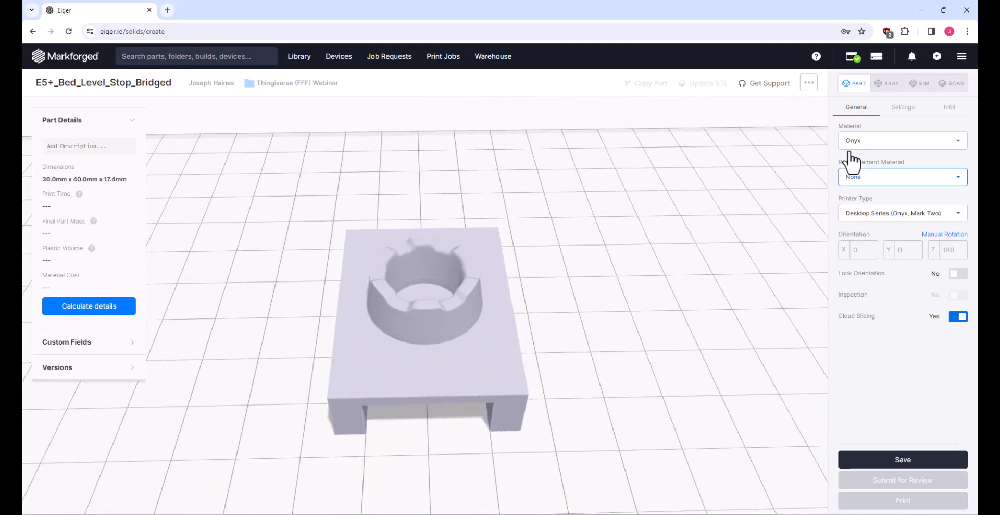
click(896, 109)
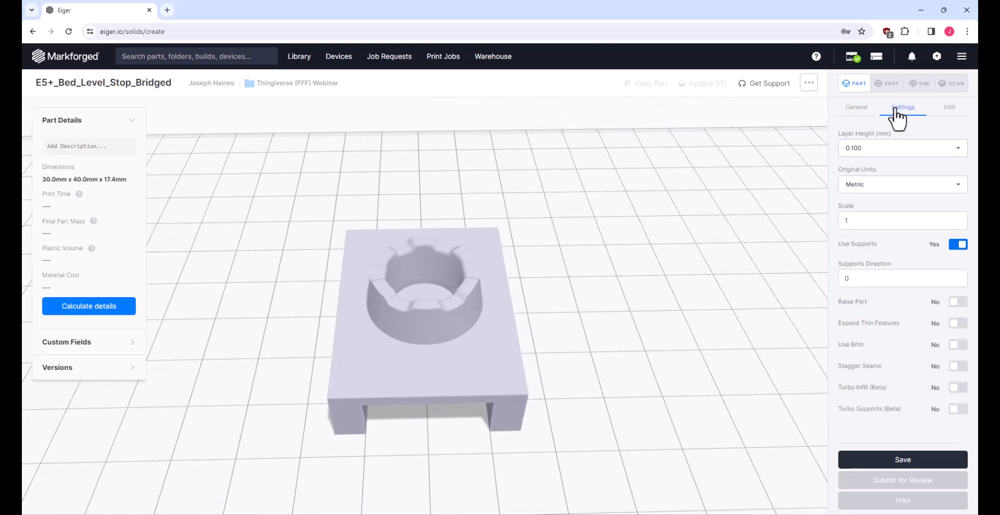
click(958, 244)
click(948, 108)
click(859, 110)
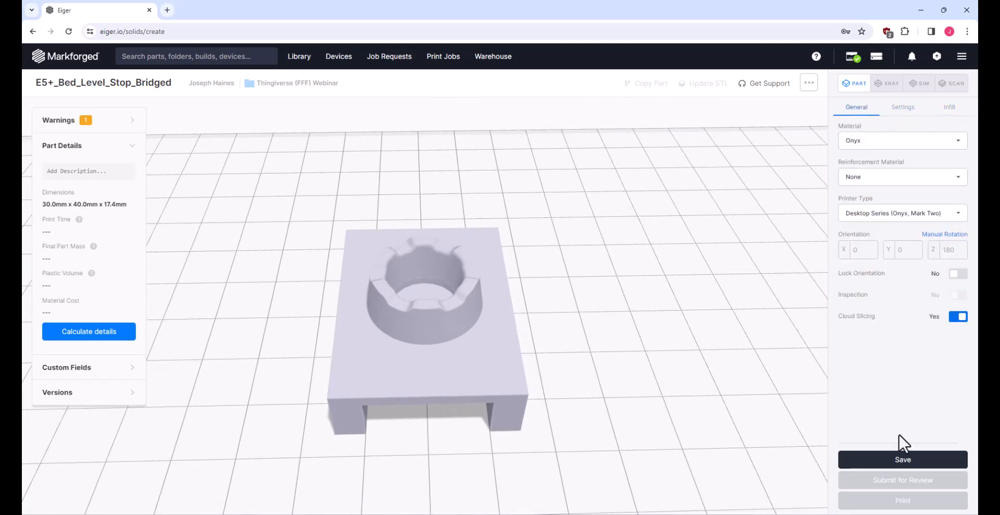
click(907, 461)
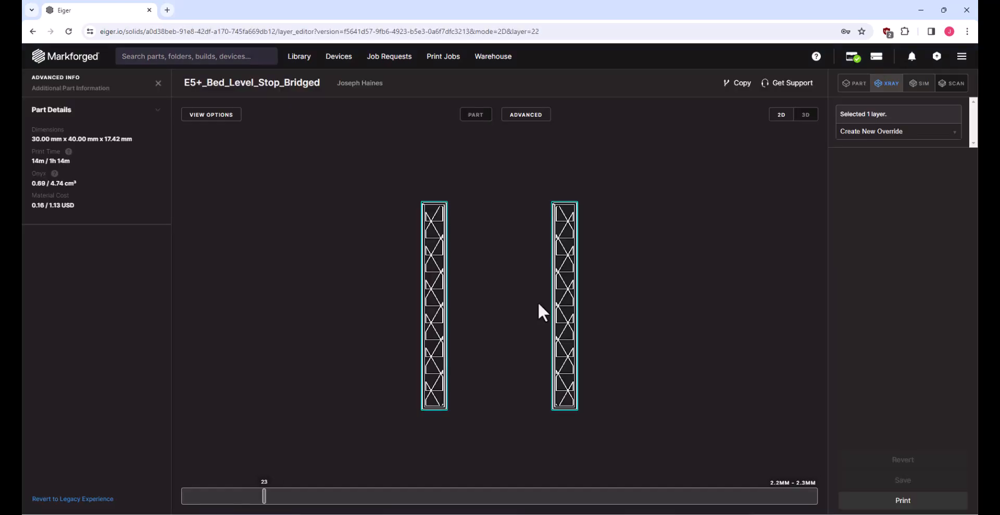
Step up through the bridged stop's leg layers in 2D to layer 81, where the plate begins
key(Right)
key(Right)
key(Right)
key(Right)
key(Right)
key(Right)
key(Right)
key(Right)
key(Right)
key(Right)
key(Right)
key(Right)
key(Right)
key(Right)
key(Right)
key(Right)
key(Right)
key(Right)
key(Right)
key(Right)
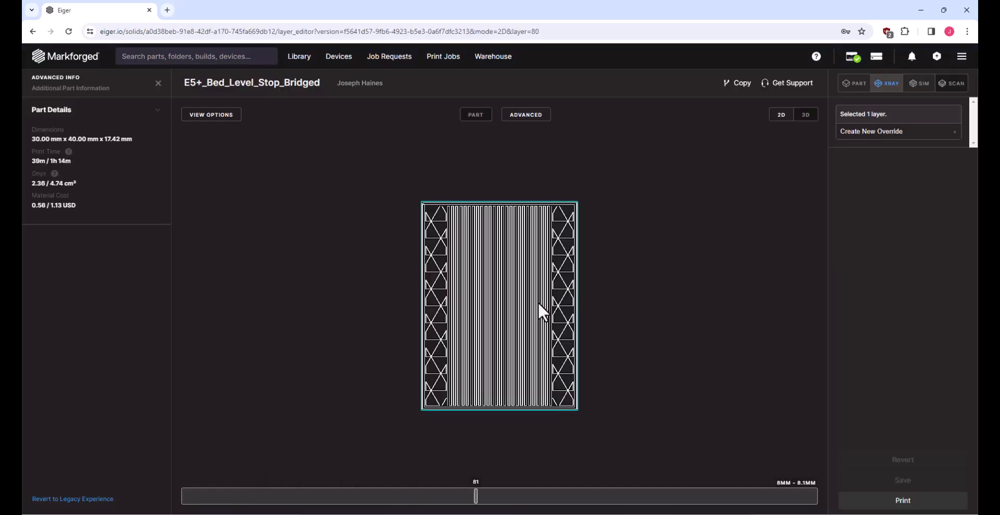
Examine the bridged stop's plate layers from layer 81 up to layer 85, including the area over the hole
key(Left)
key(Right)
scroll(504, 305, up, 1)
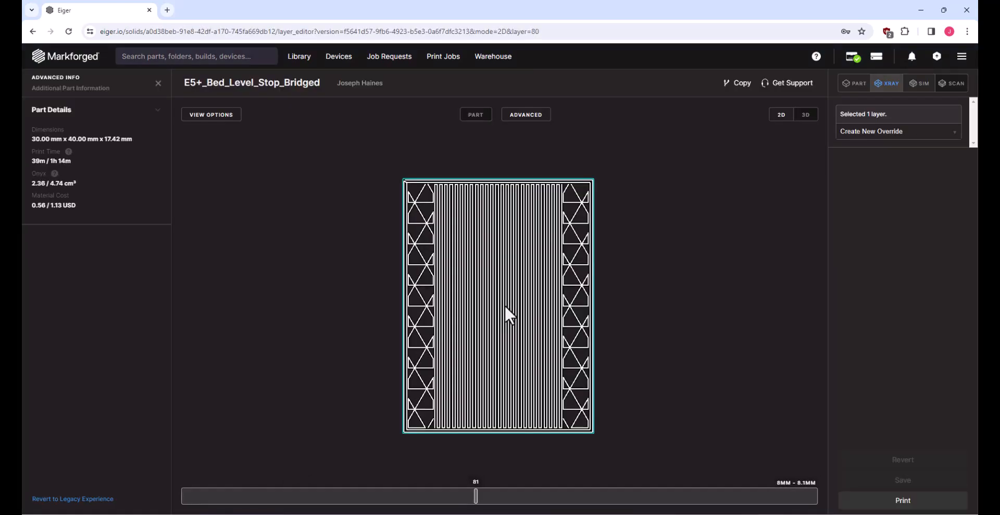
key(Right)
key(Right)
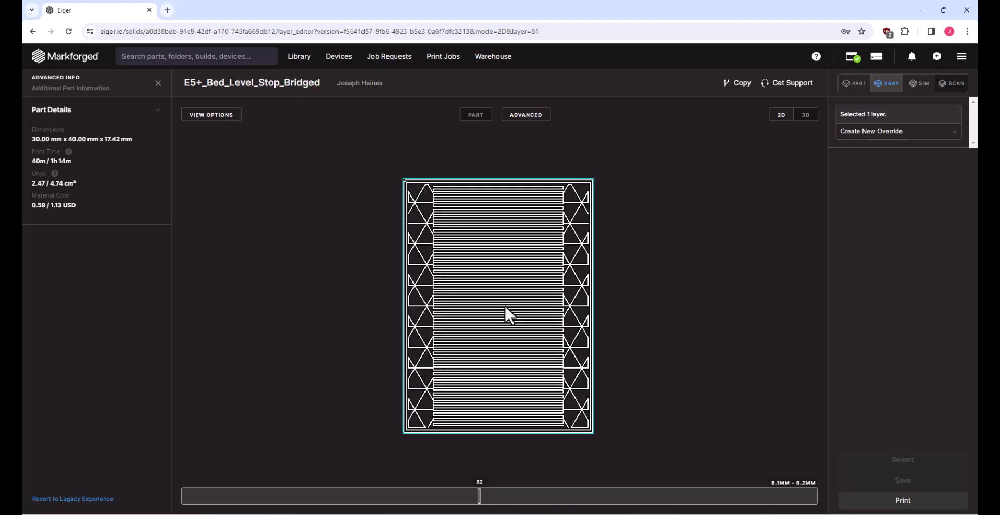
key(Right)
key(Right)
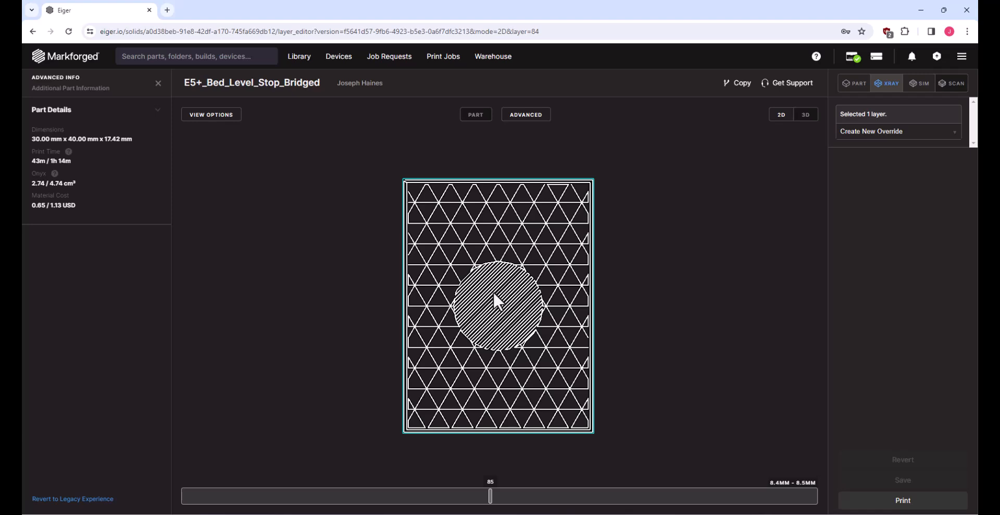
Go back down to layer 81 and compare its bridging toolpath direction with layer 82
key(Left)
key(Left)
key(Left)
key(Left)
key(Left)
key(Left)
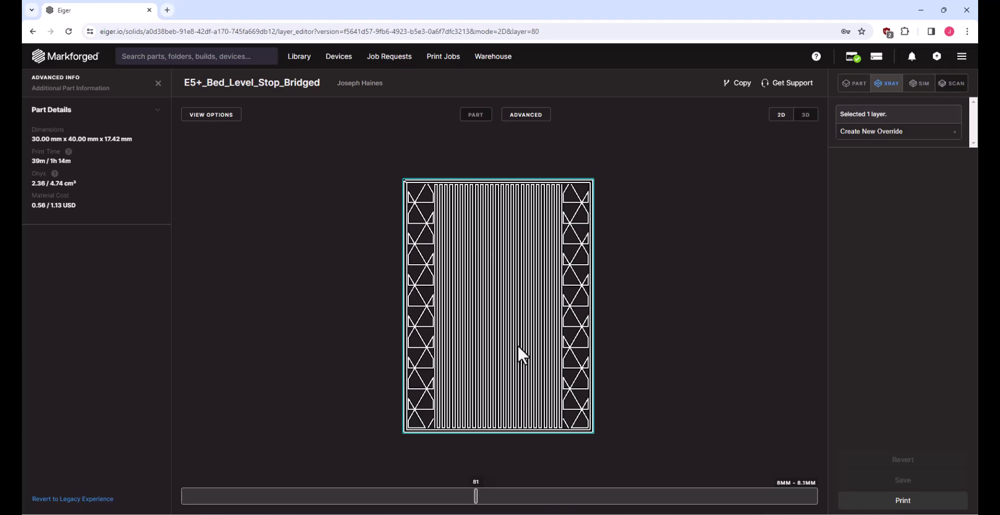
key(Right)
key(Right)
key(Right)
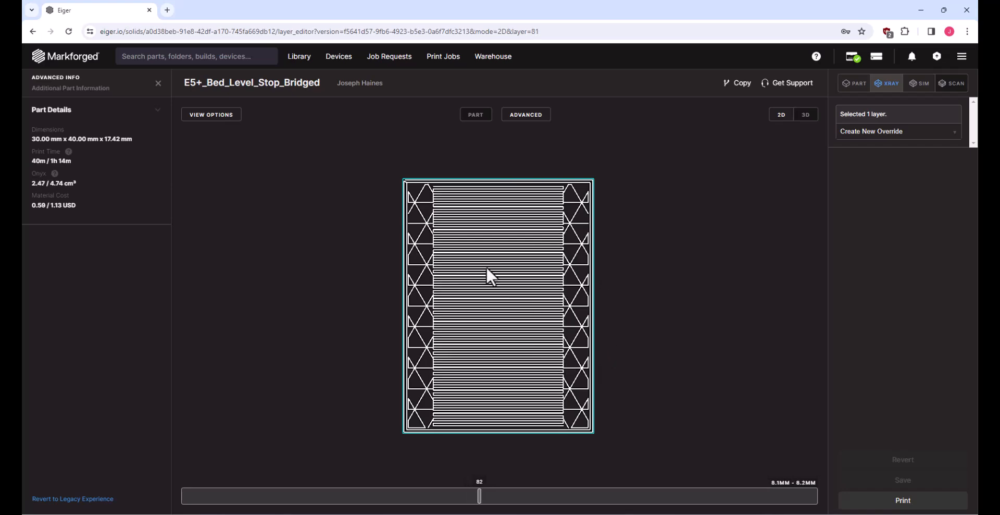
Step up to layer 88 to examine the open hole, and go back to the solid disc on layer 85
key(Right)
key(Right)
key(Right)
key(Right)
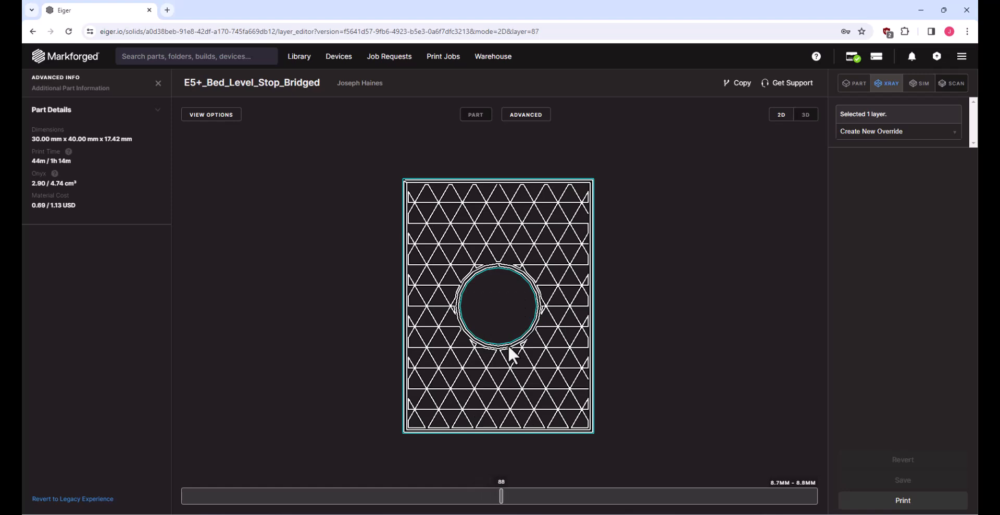
key(Left)
key(Left)
key(Right)
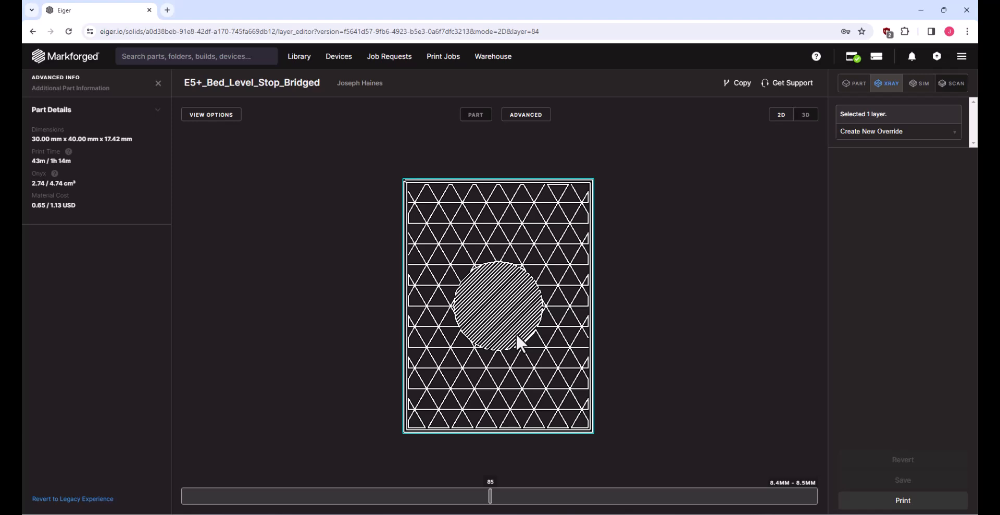
Go back down to layer 80 and alternate with layer 81 to compare the legs with the bridge resting on them
key(Down)
key(Down)
key(Down)
key(Down)
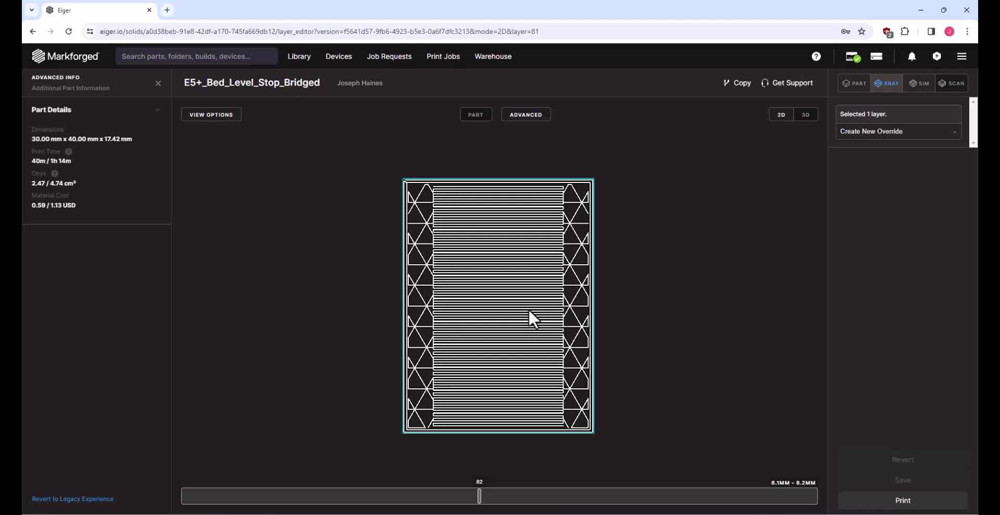
key(Down)
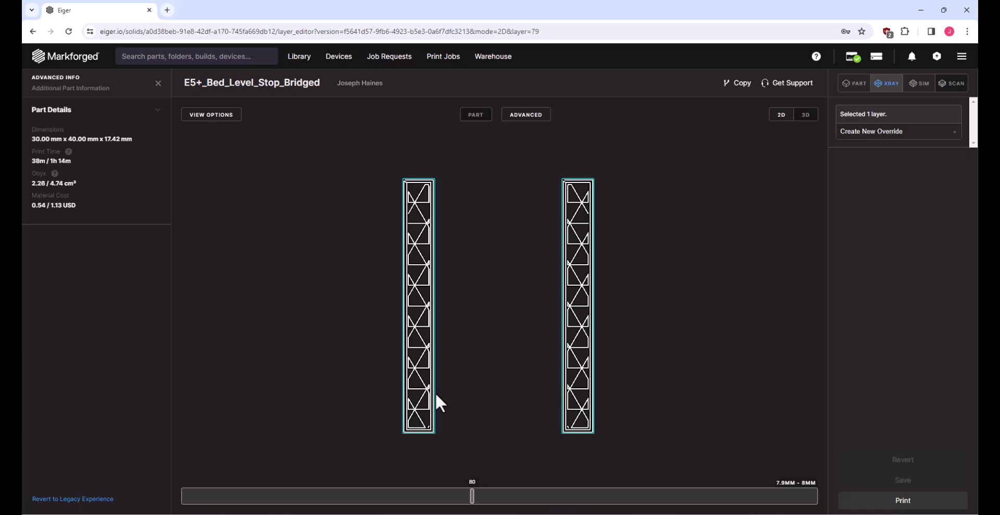
key(Up)
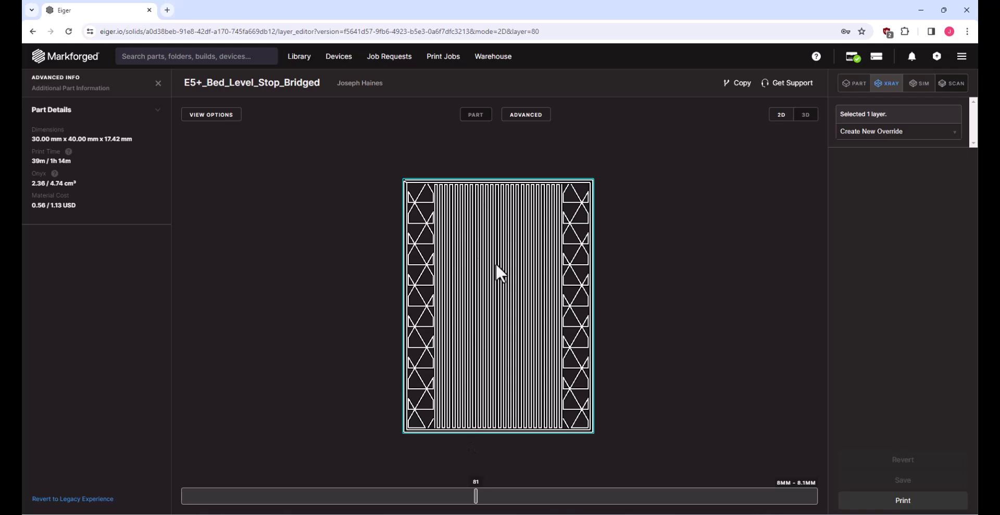
key(Down)
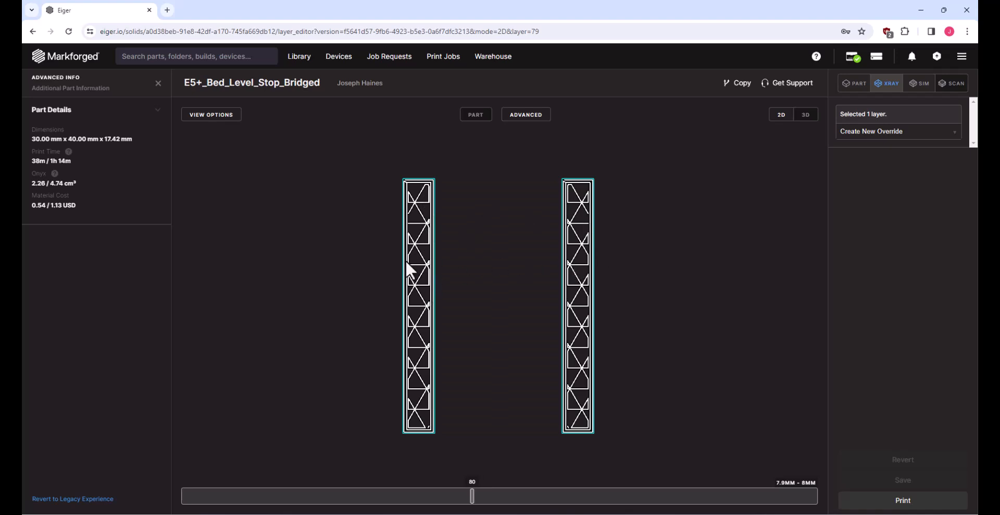
key(Up)
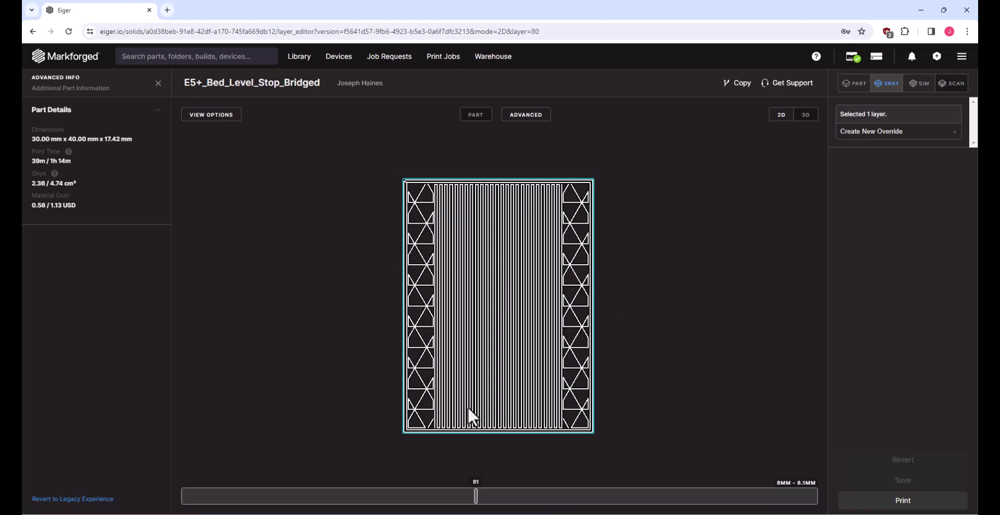
key(Down)
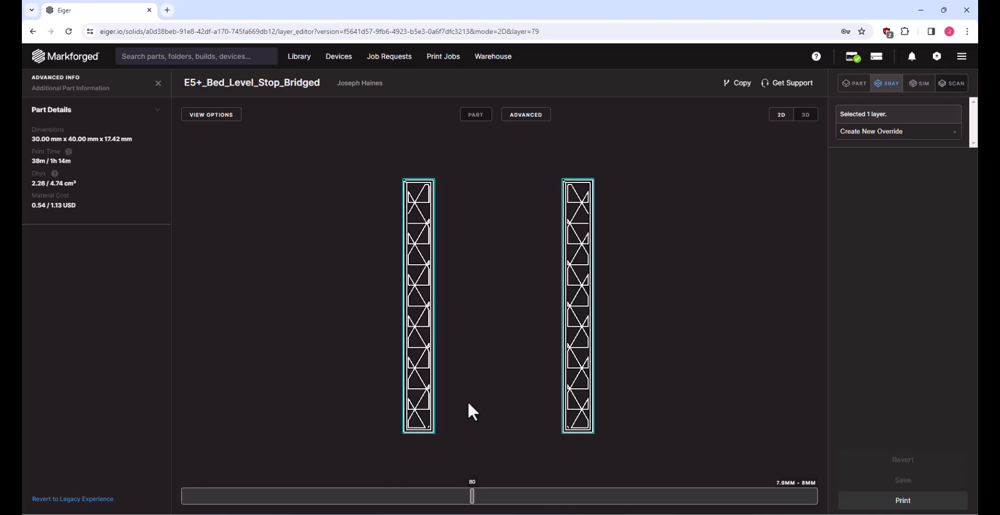
Manually rotate the bridged stop on the build plate to a Z orientation of 90 and save it
click(855, 85)
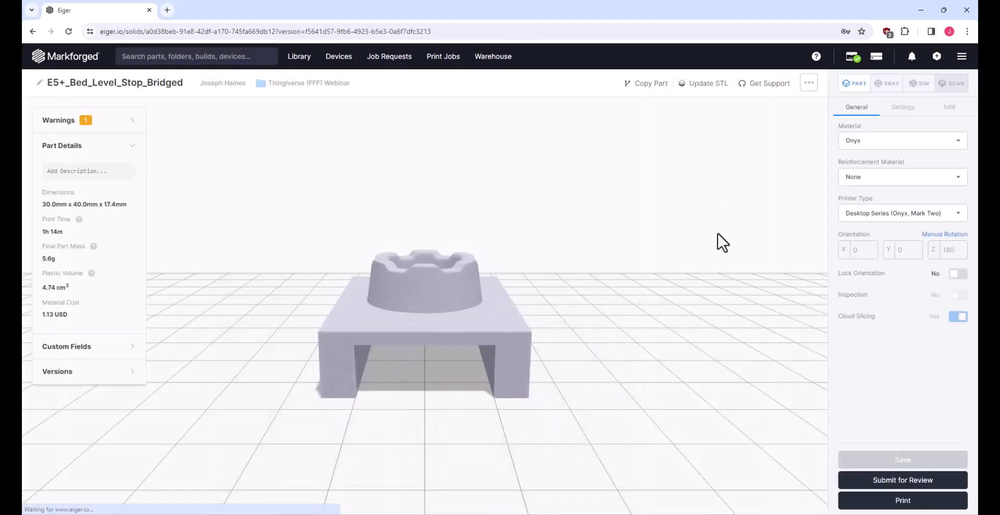
click(943, 236)
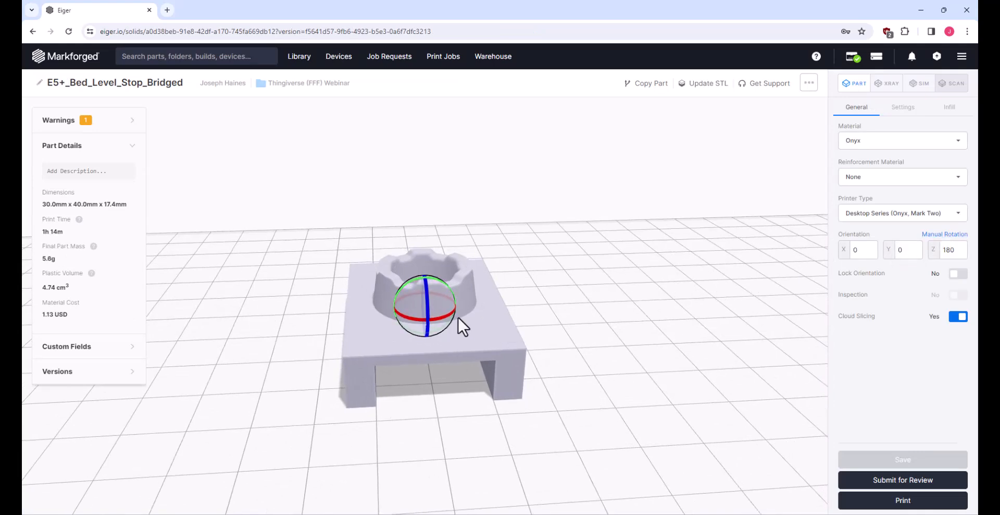
drag(442, 314, 406, 312)
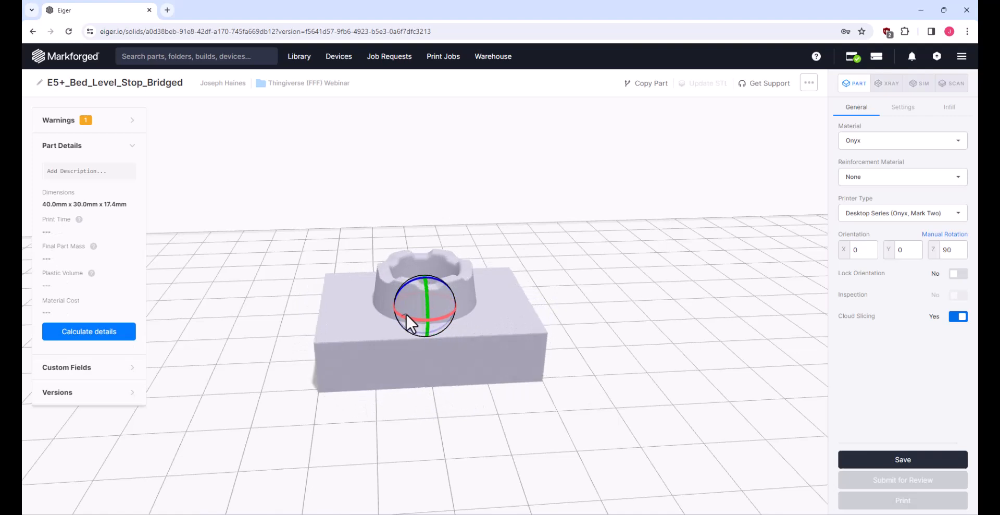
click(906, 461)
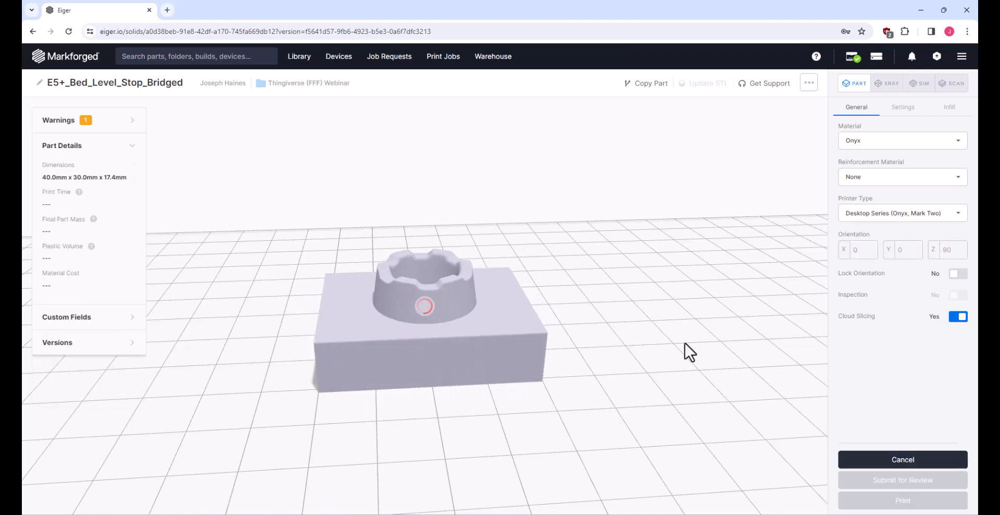
Open the rotated bridged stop's sliced layers in 2D and step up past layer 81 to inspect the bridging toolpaths
click(887, 85)
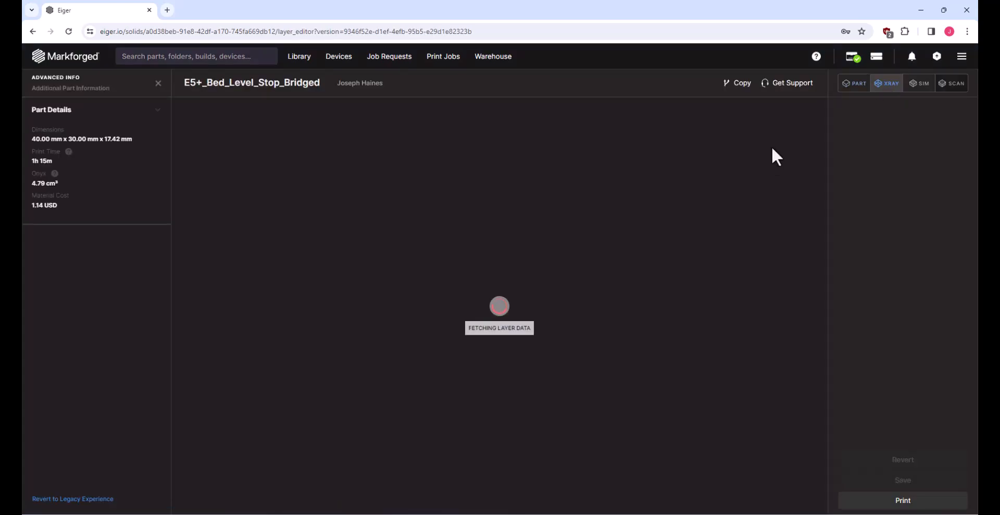
click(781, 116)
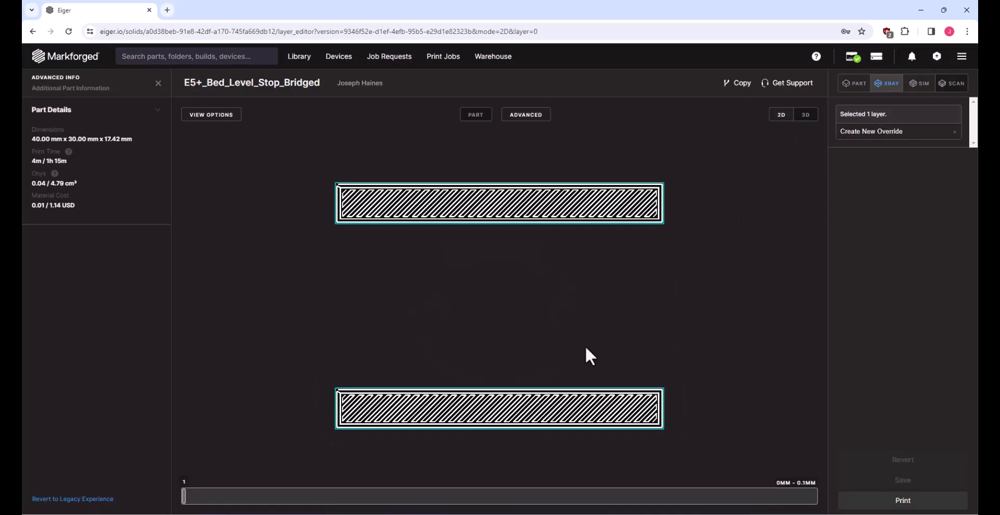
key(Right)
key(Right)
key(Right)
key(Right)
key(Right)
key(Right)
key(Right)
key(Right)
key(Right)
key(Right)
key(Right)
key(Right)
key(Right)
key(Right)
key(Right)
key(Right)
key(Right)
key(Right)
key(Right)
key(Right)
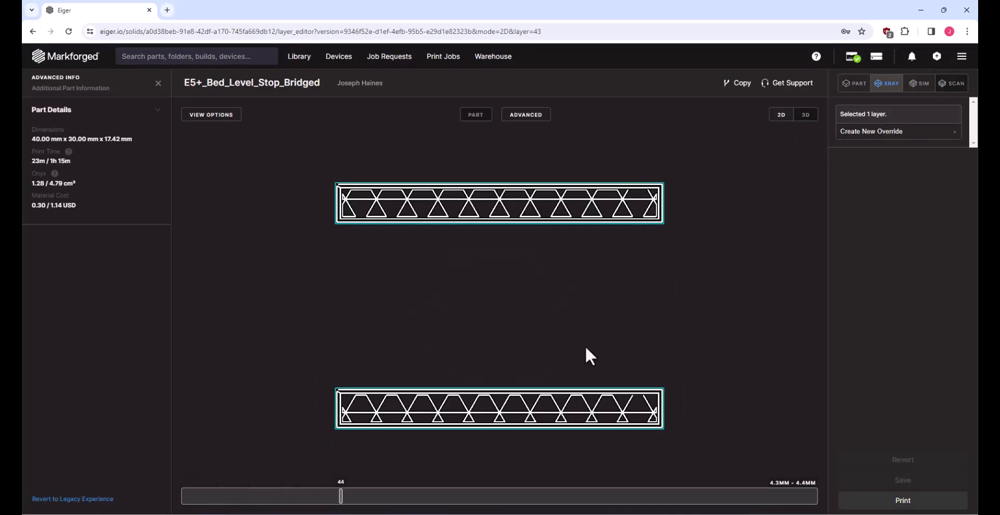
key(Right)
key(Right)
key(Right)
key(Right)
key(Right)
key(Right)
key(Right)
key(Right)
key(Right)
key(Right)
key(Right)
key(Right)
key(Right)
key(Right)
key(Right)
key(Right)
key(Right)
key(Right)
key(Right)
key(Right)
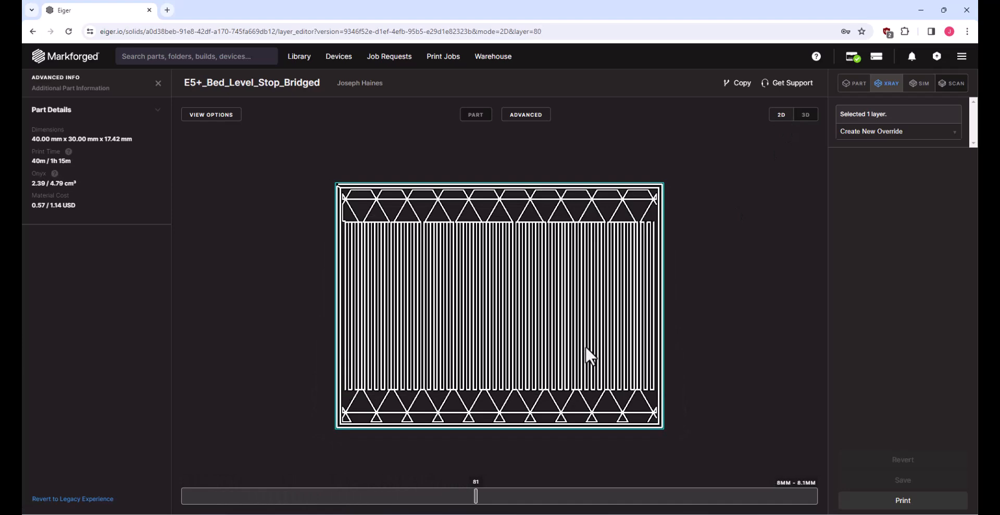
key(Right)
key(Right)
key(Right)
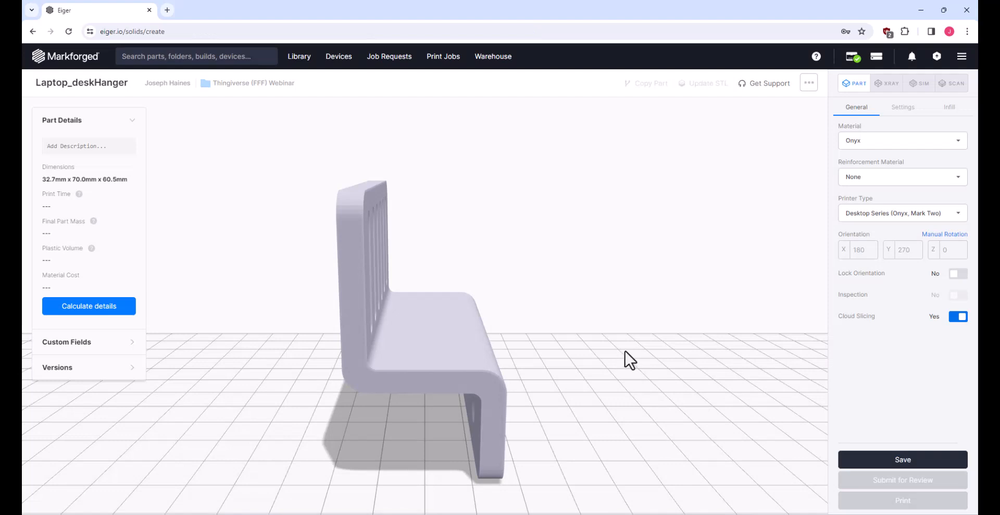
Lay the laptop desk hanger with its slotted plate flat on the build plate and examine the overhanging flange from several angles
scroll(624, 352, down, 3)
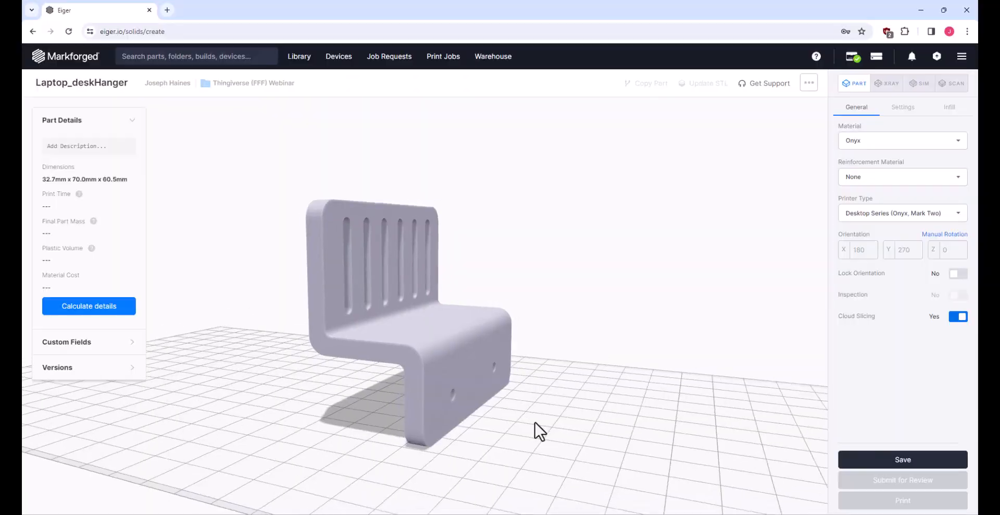
drag(536, 431, 442, 404)
click(419, 308)
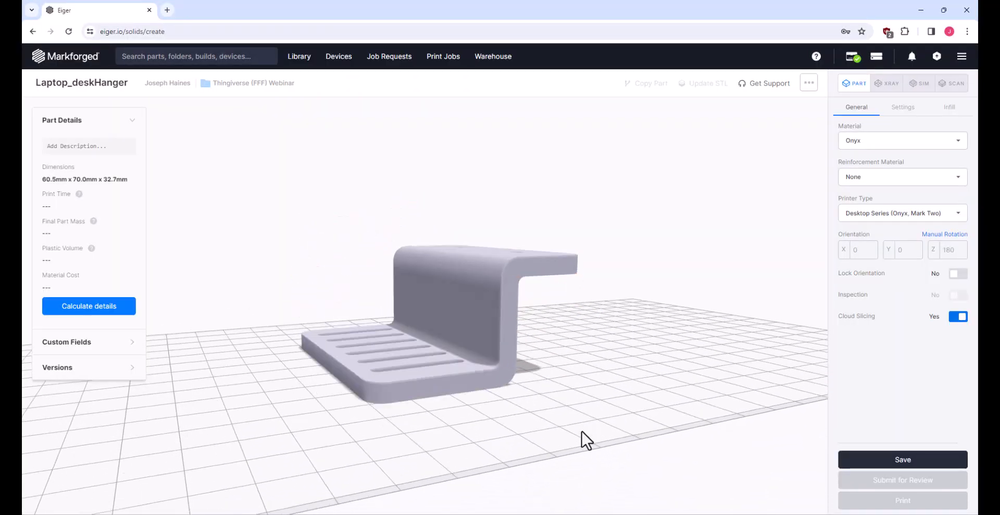
drag(585, 388, 482, 241)
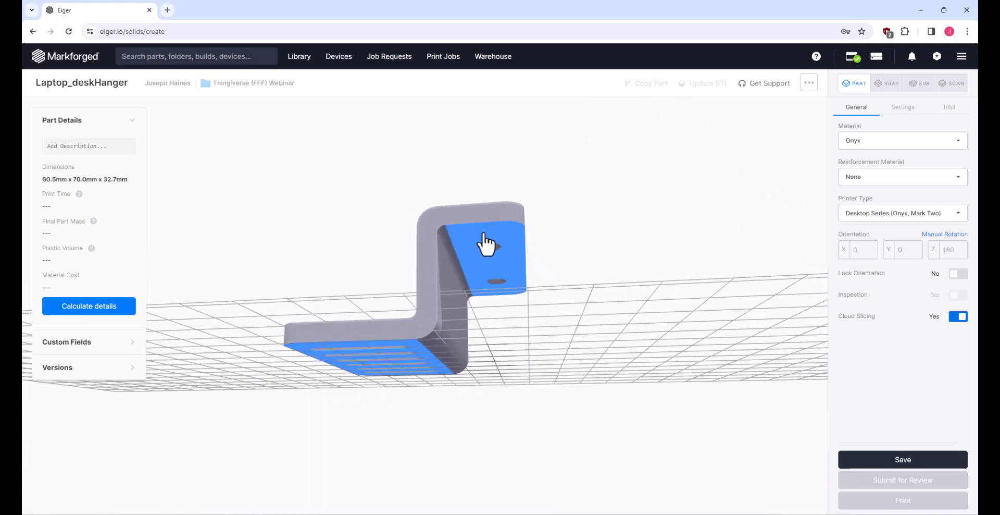
drag(558, 295, 583, 386)
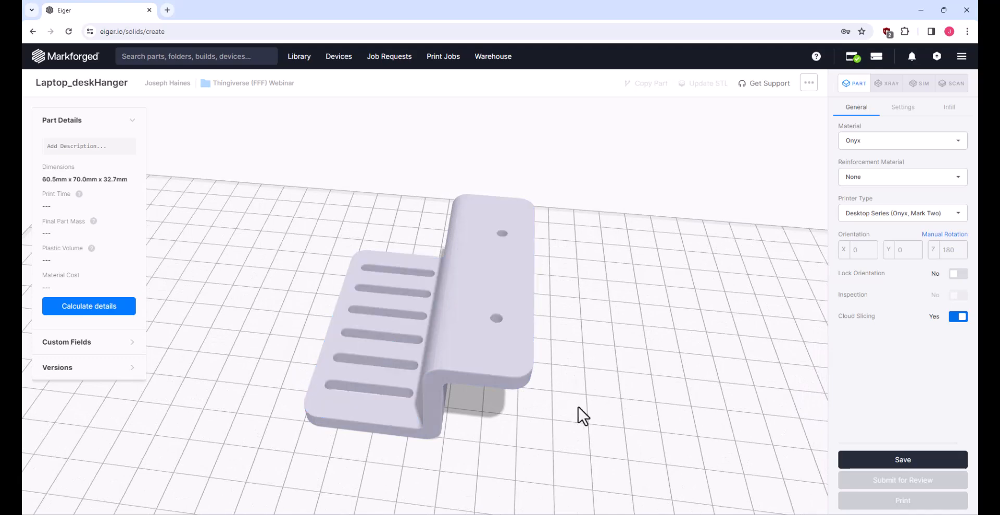
drag(580, 416, 607, 351)
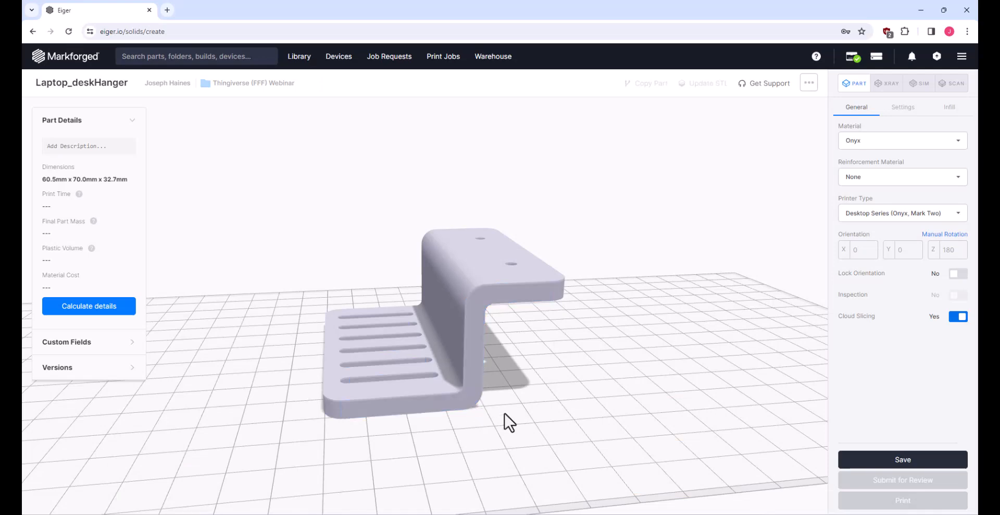
drag(504, 413, 527, 422)
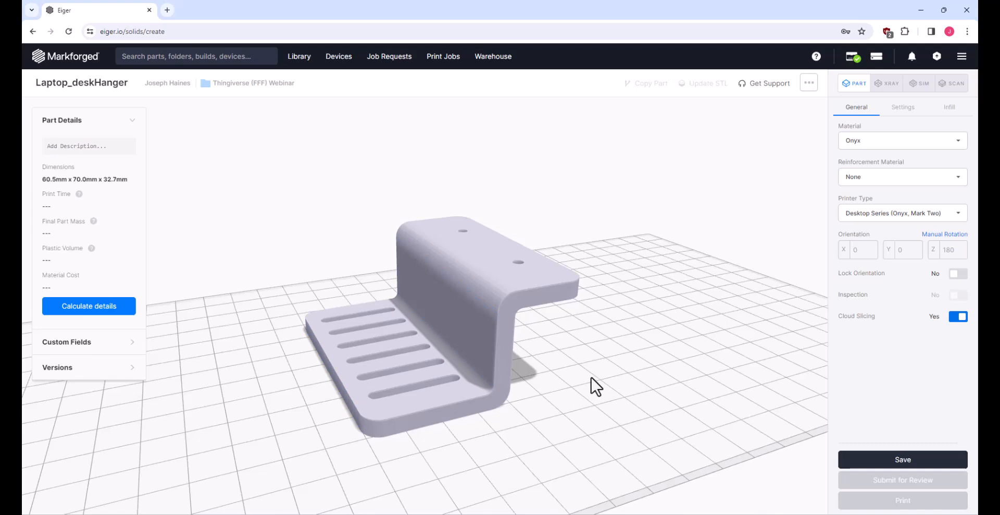
drag(599, 340, 571, 360)
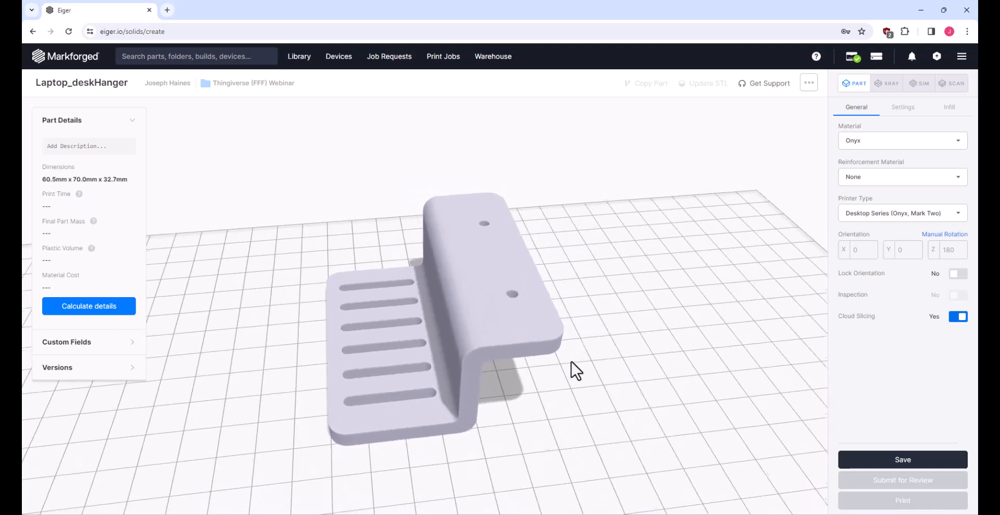
Stand the laptop desk hanger on its side edge, keep supports enabled, and save the part
click(469, 401)
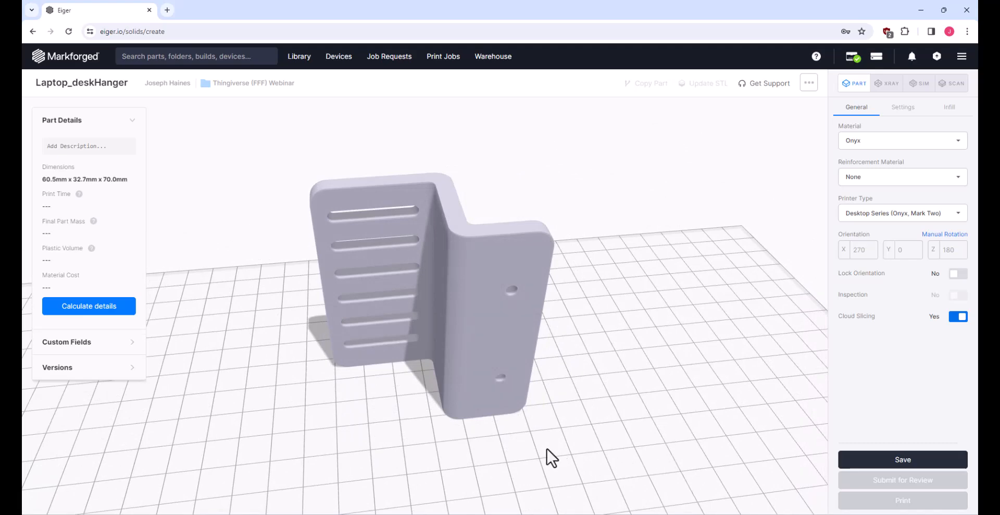
drag(547, 458, 574, 453)
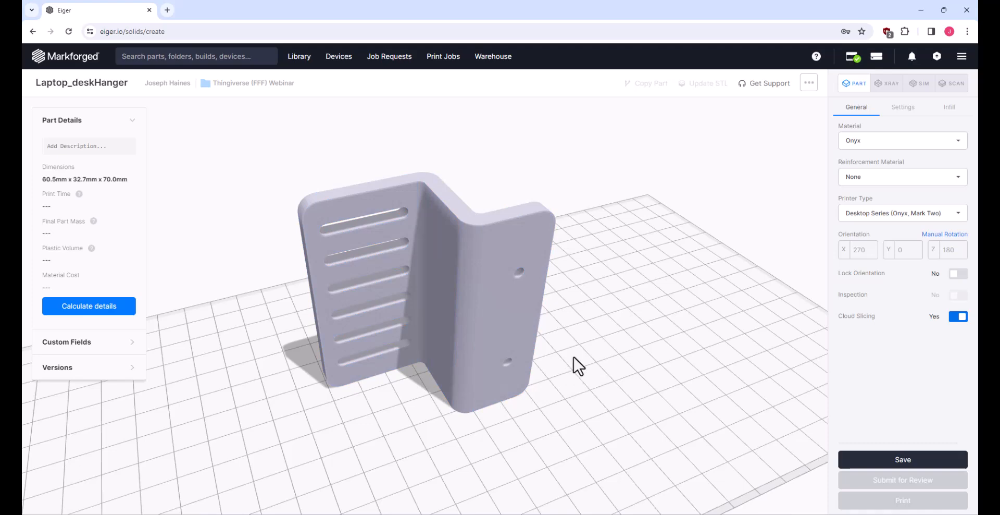
drag(573, 357, 566, 336)
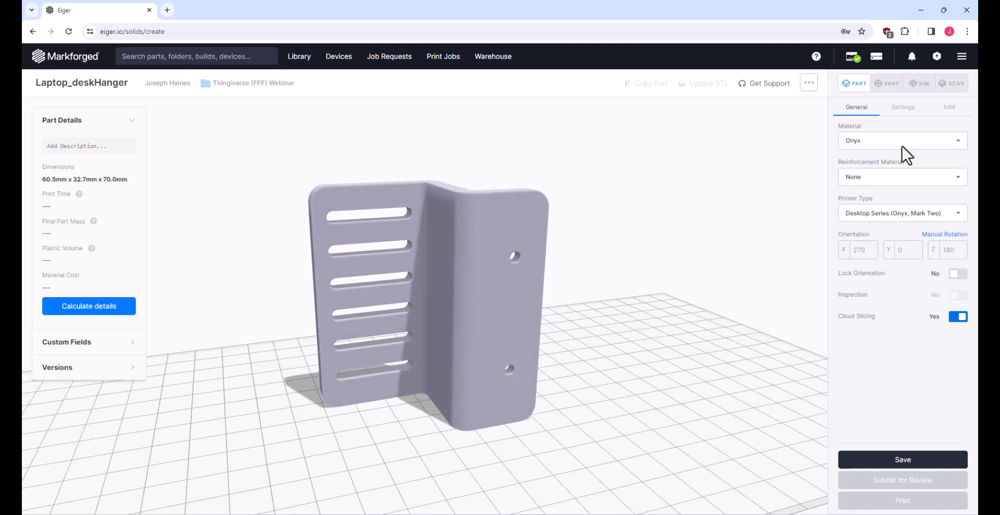
click(907, 107)
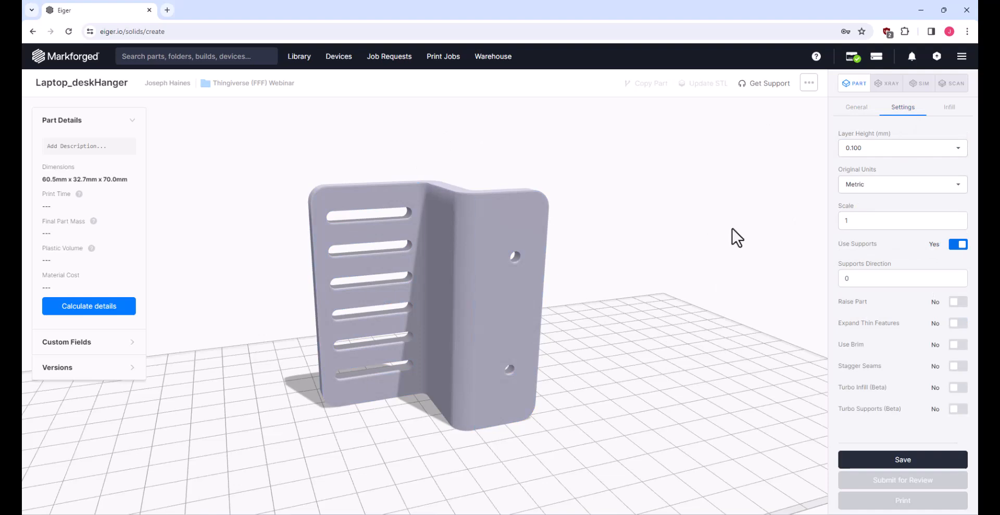
click(865, 114)
click(917, 461)
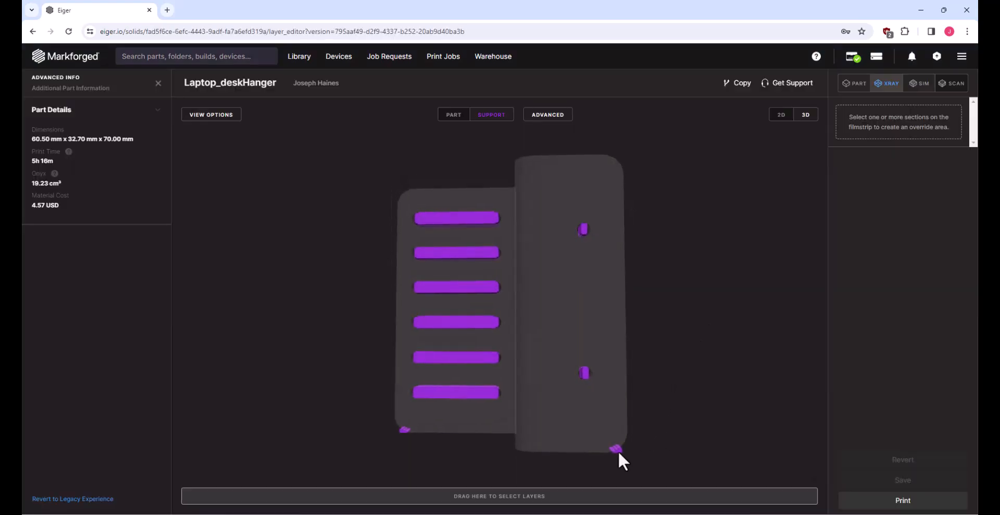
Examine the supports in the hanger's slots, screw holes and lower corners in the 3D internal view
drag(628, 455, 622, 443)
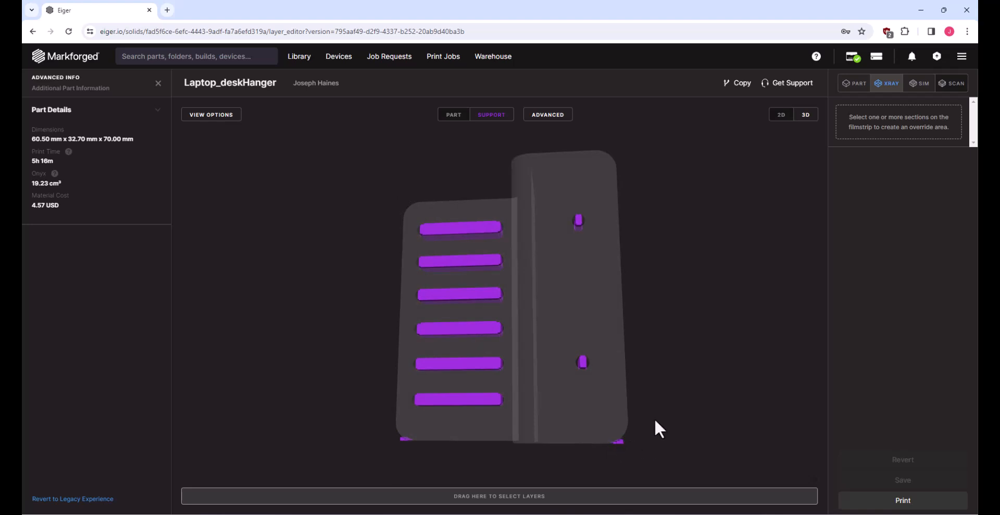
drag(655, 419, 710, 457)
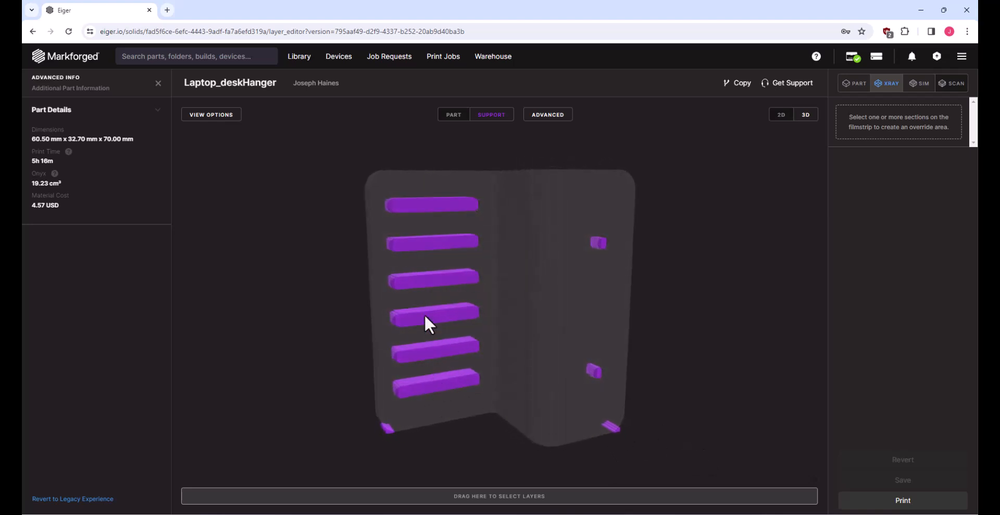
drag(694, 289, 614, 251)
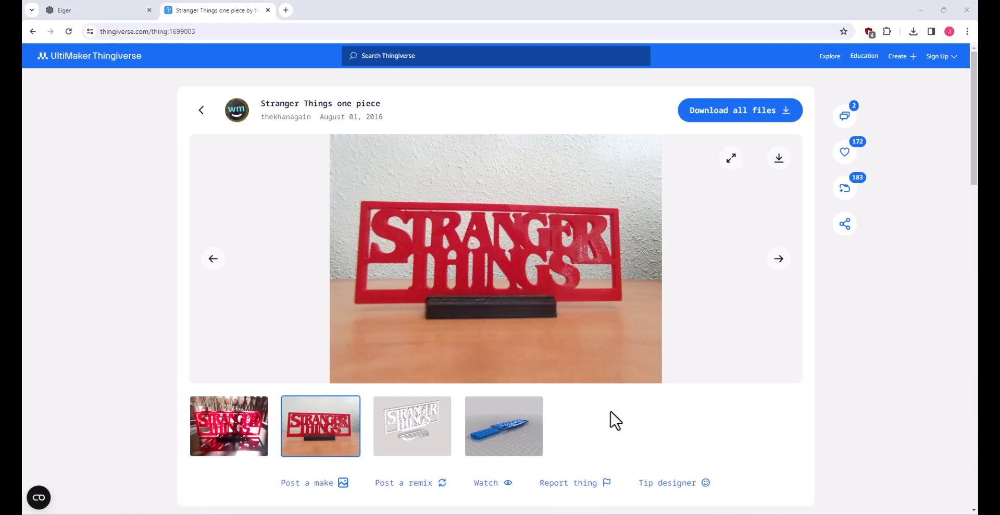
Compare the photo of the printed Stranger Things sign on Thingiverse with the rendered image of the sign and its stand
click(407, 426)
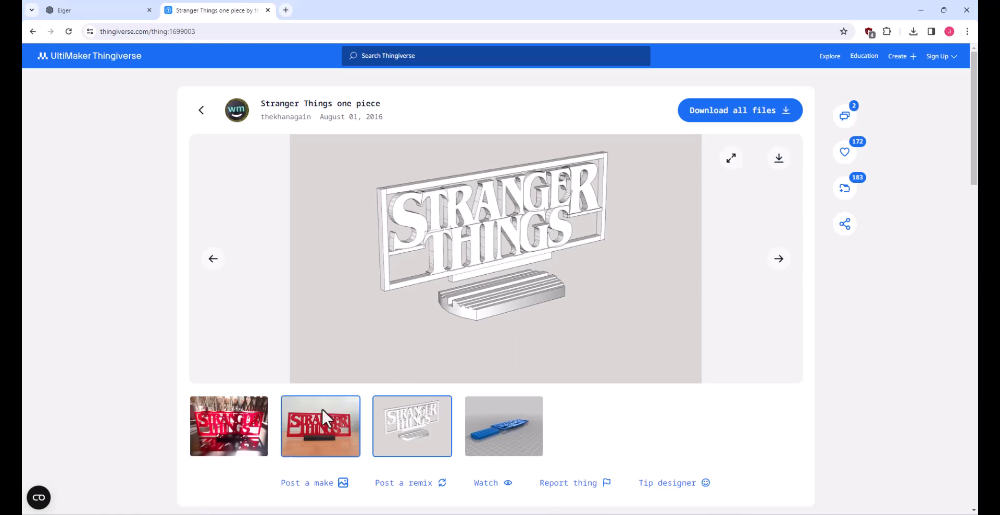
click(319, 426)
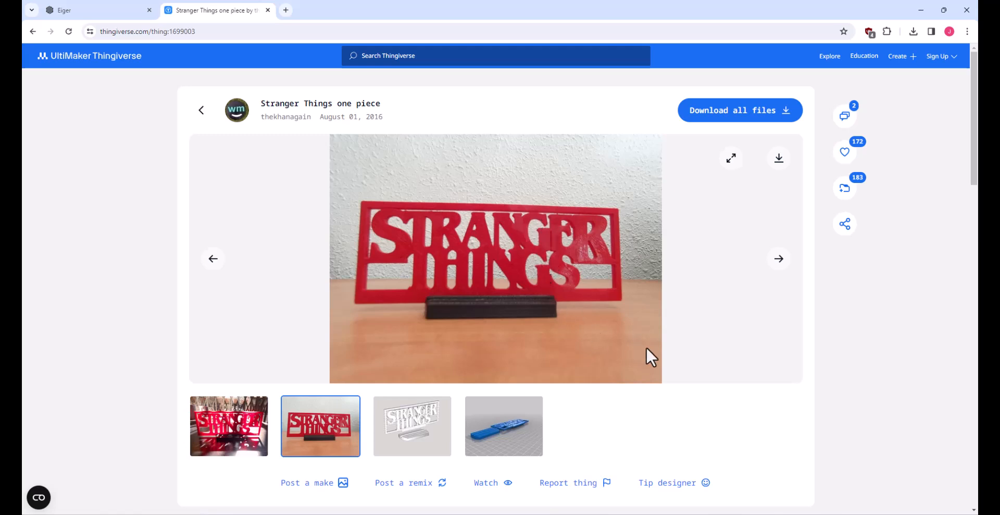
click(436, 418)
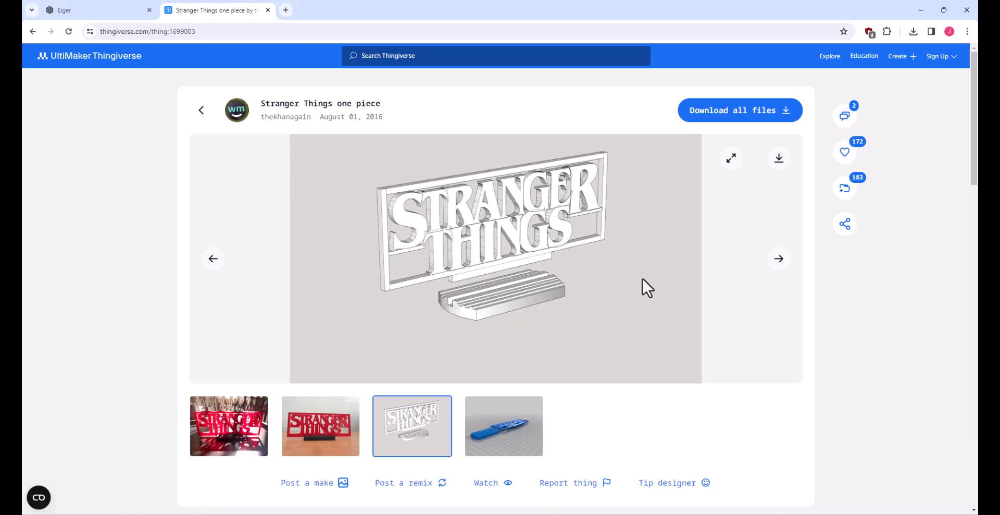
Switch to Eiger, examine the upright strangerthings_one_piece part and read its error details
key(ctrl+Tab)
scroll(594, 391, down, 3)
scroll(598, 399, down, 2)
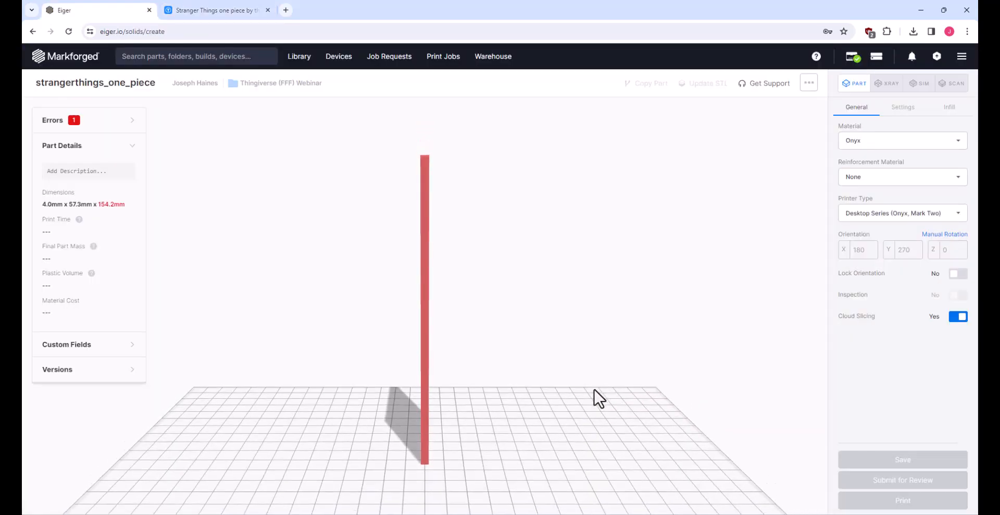
mouse_move(596, 397)
mouse_down()
mouse_move(574, 409)
mouse_move(586, 412)
mouse_up()
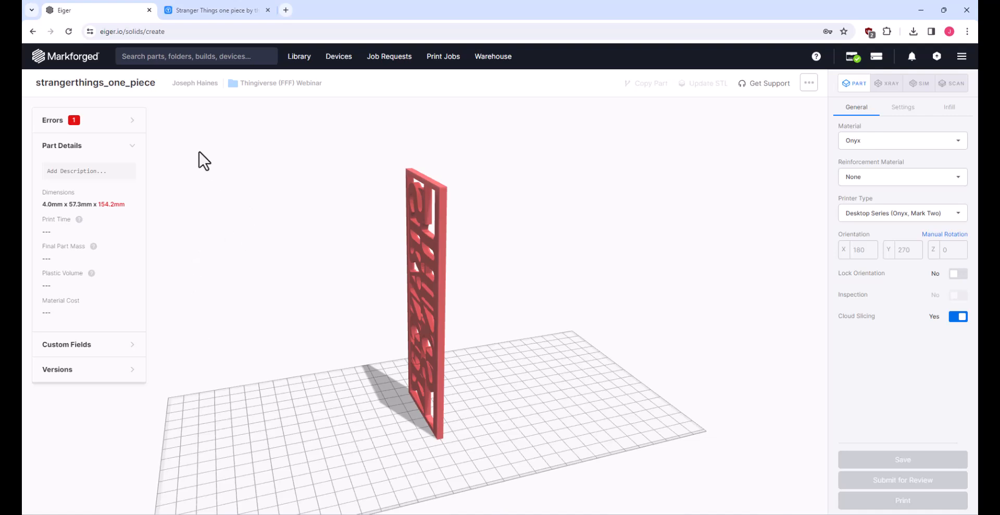
click(125, 125)
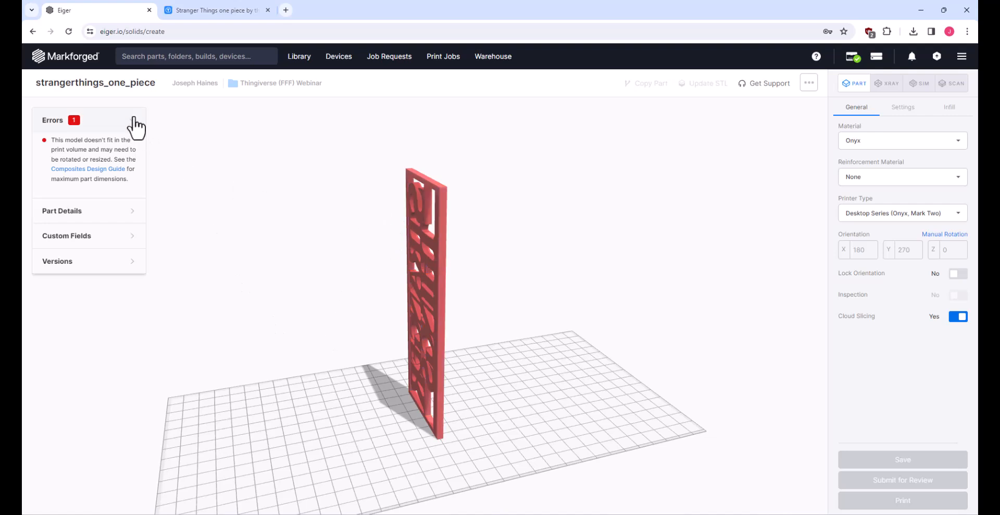
click(133, 120)
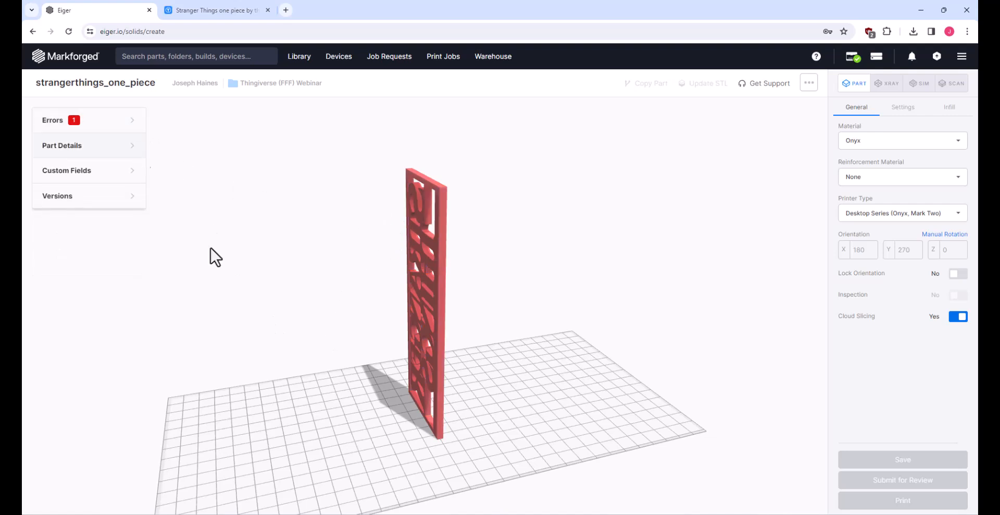
Lay the Stranger Things sign flat on the build plate on its large face and turn off supports
click(426, 268)
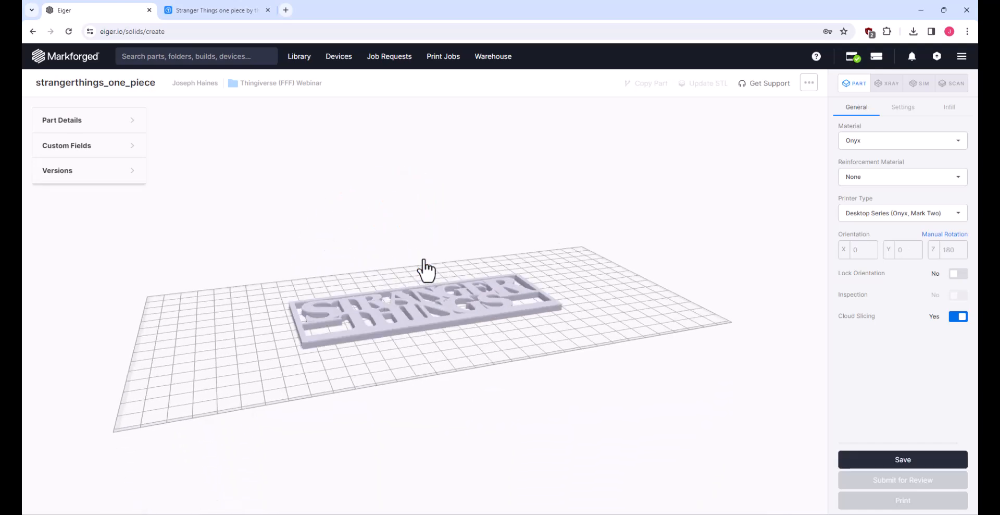
drag(556, 375, 451, 412)
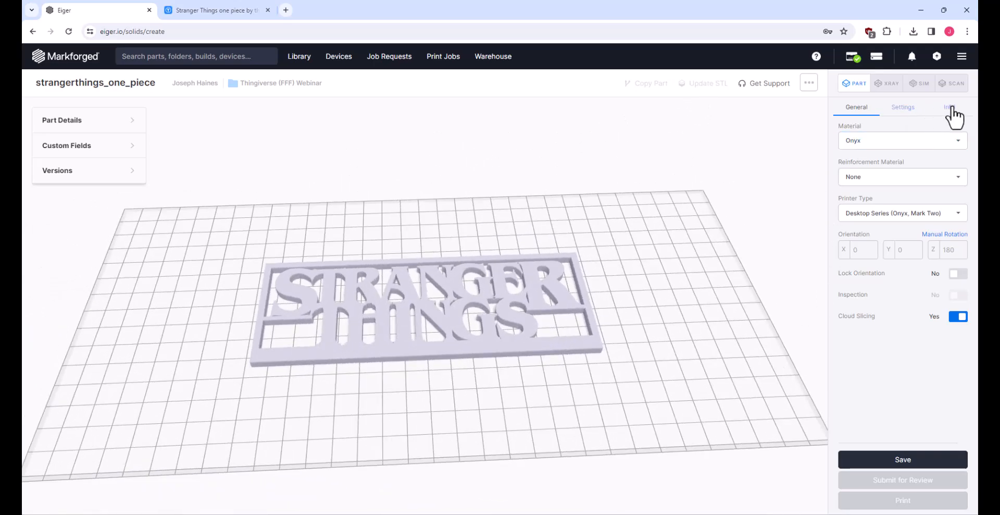
click(904, 107)
click(959, 245)
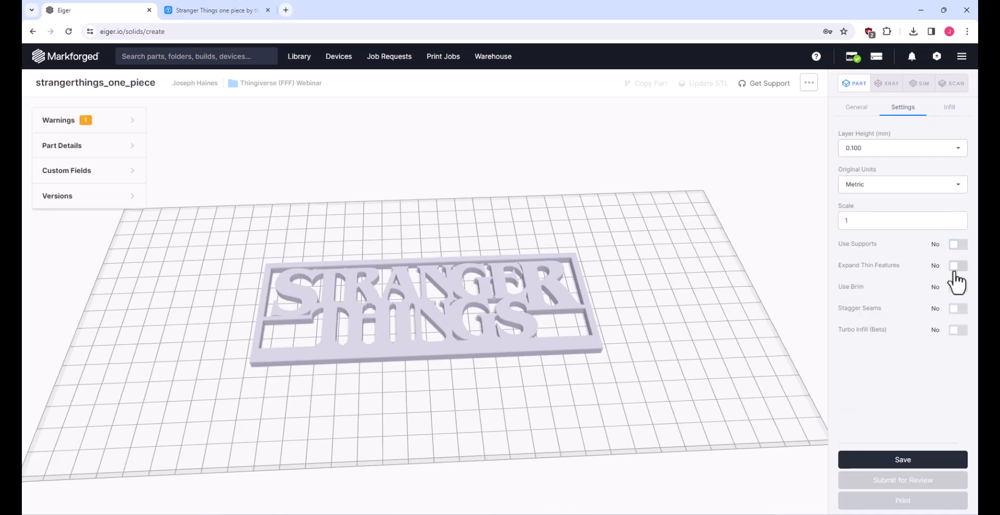
Slice the sign, inspect the letter toolpaths on layer 1 in 2D, and return to the part view
click(887, 84)
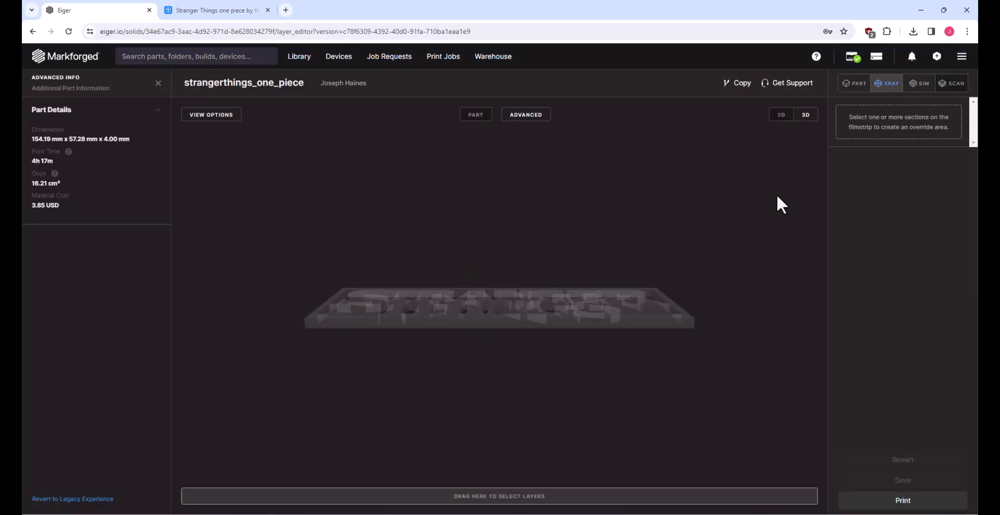
click(781, 115)
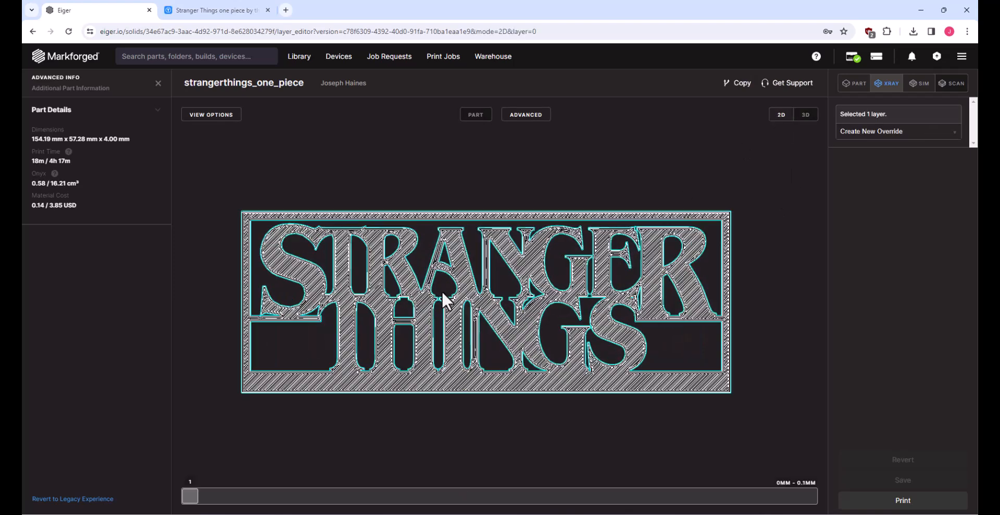
scroll(498, 391, up, 5)
scroll(489, 364, down, 6)
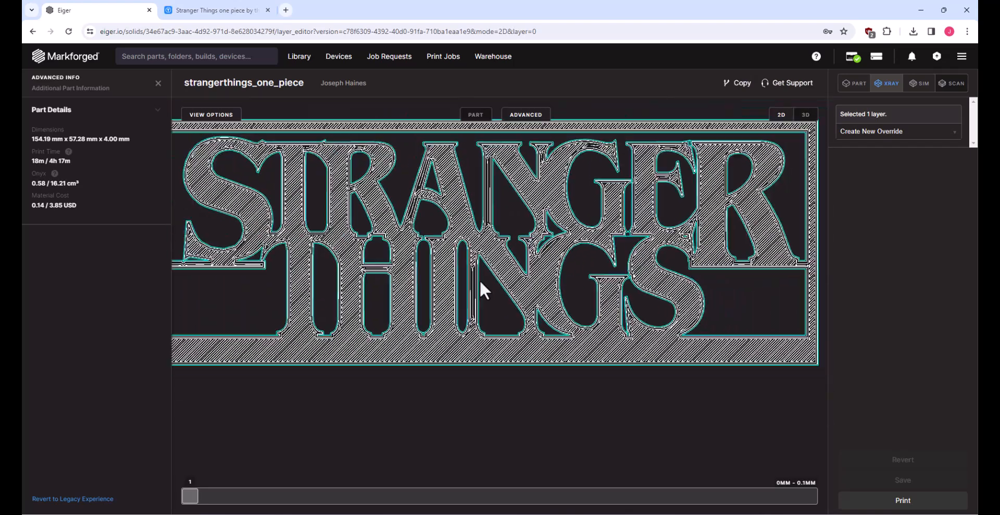
drag(463, 235, 470, 260)
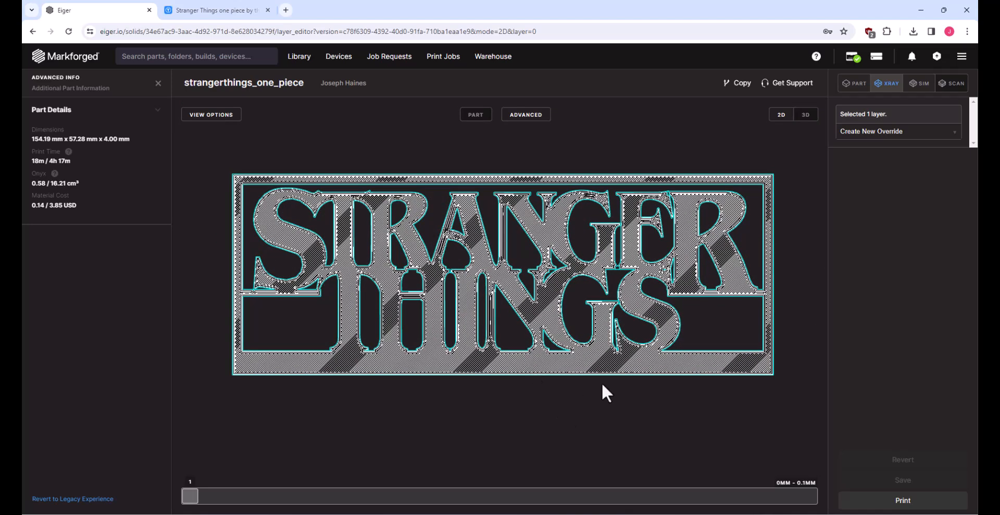
click(855, 84)
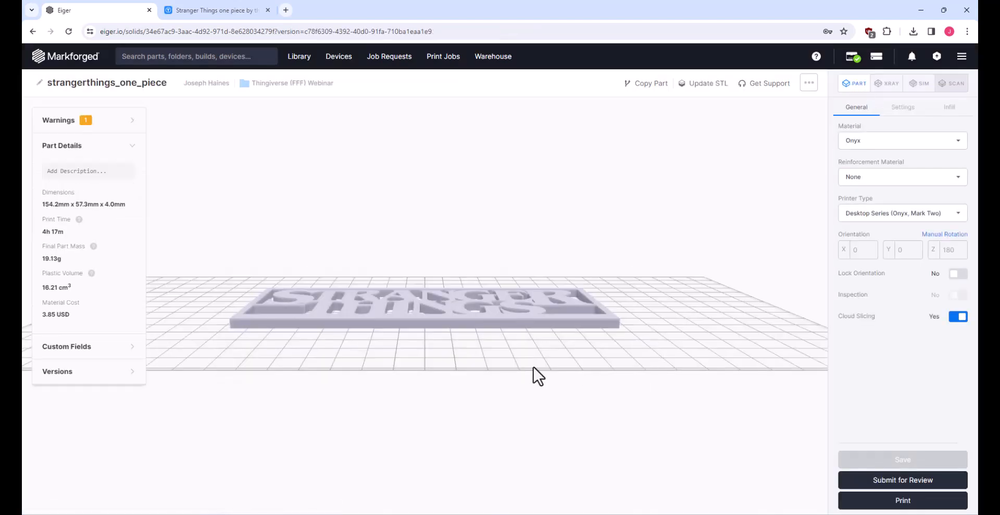
Stand the Stranger Things sign upright on its long narrow edge and turn on supports
scroll(463, 357, up, 1)
drag(463, 357, 487, 363)
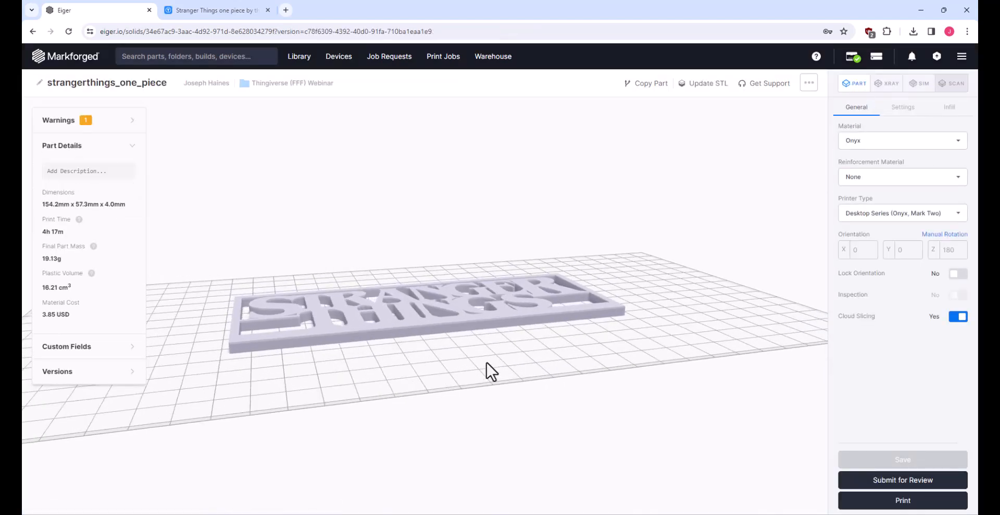
click(438, 339)
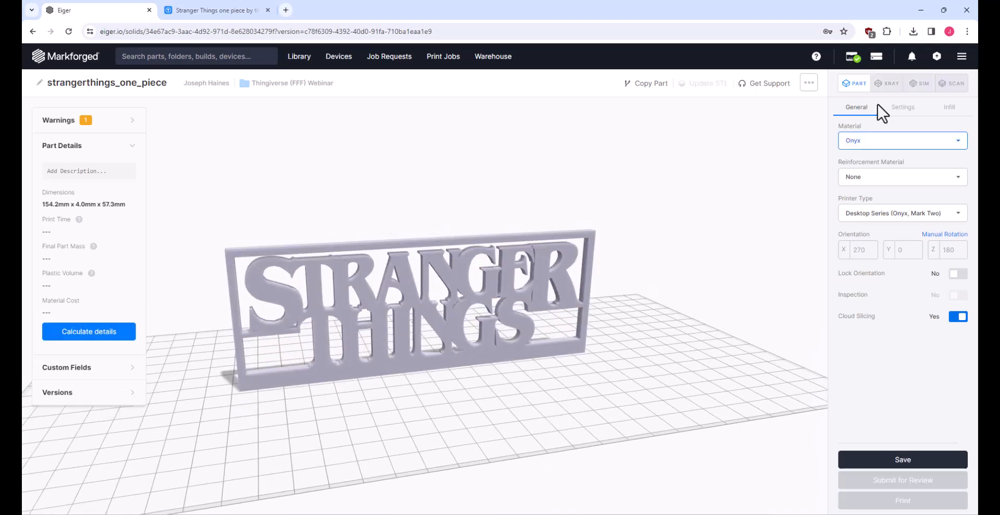
click(905, 107)
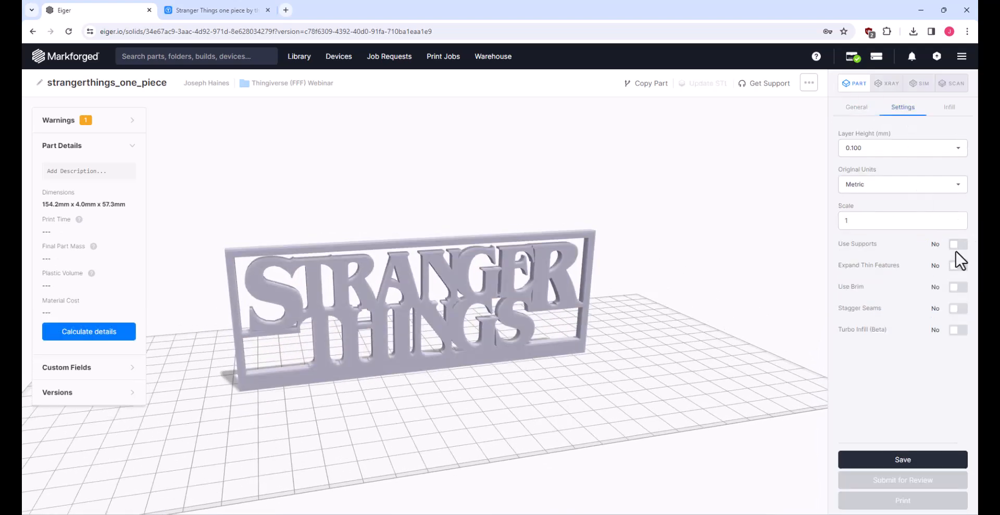
click(958, 244)
Slice the upright sign, examine the support material around the letters in 3D with the print time, and return to the part view
click(850, 108)
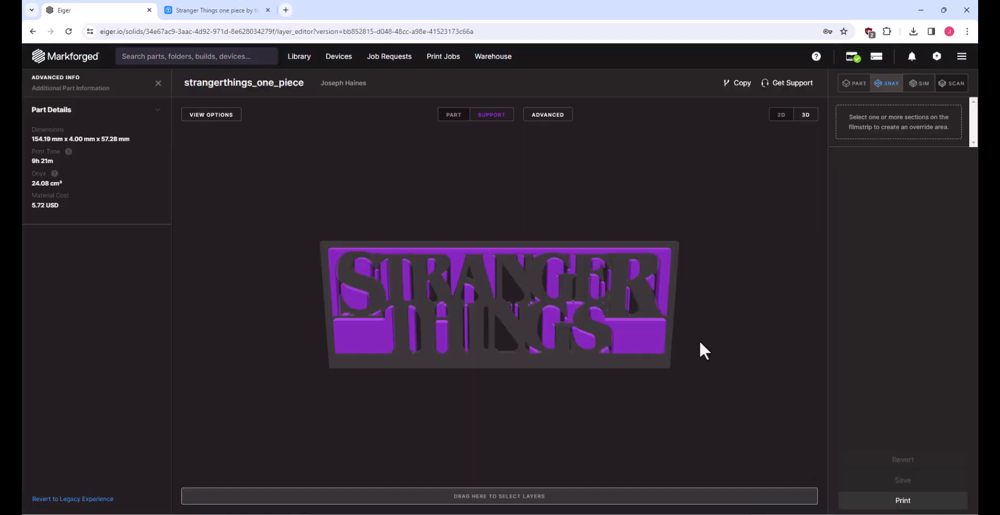
drag(692, 372, 700, 390)
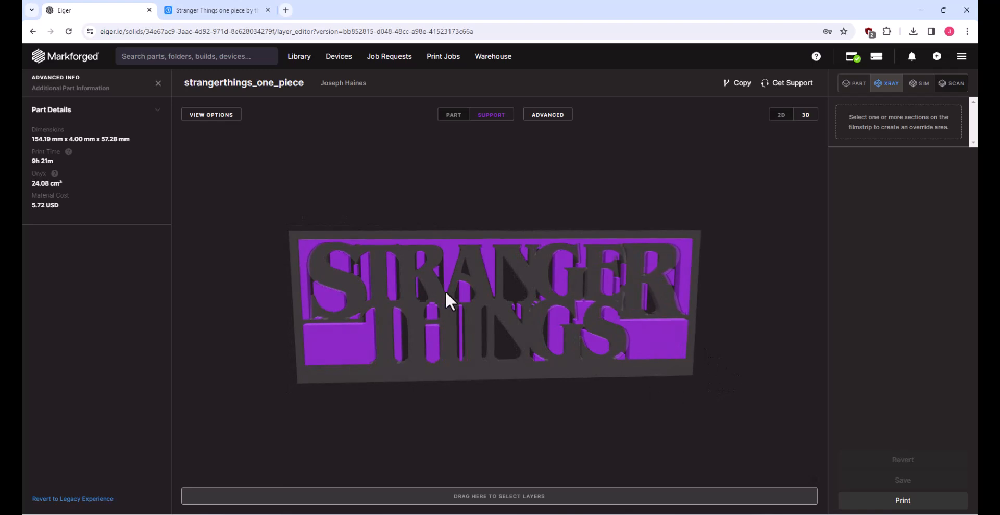
drag(521, 348, 510, 340)
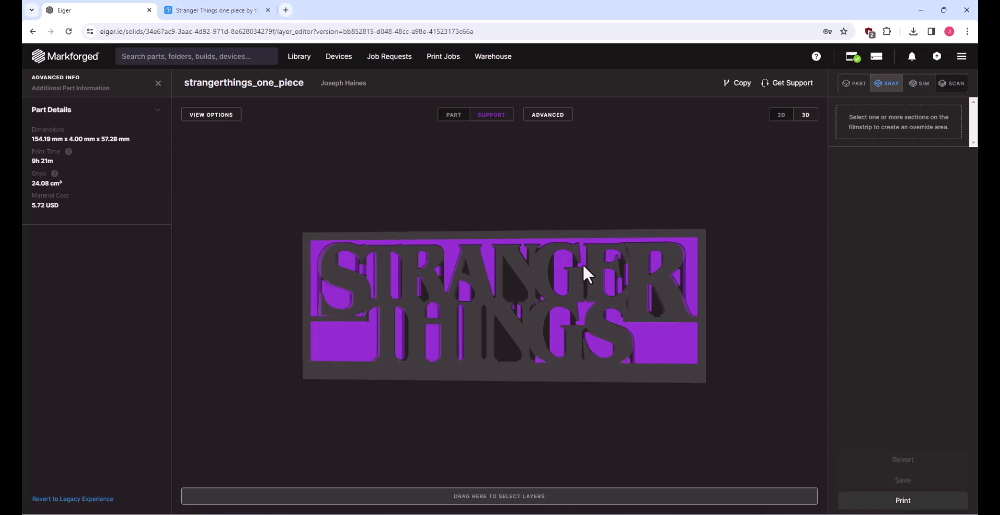
drag(582, 273, 613, 301)
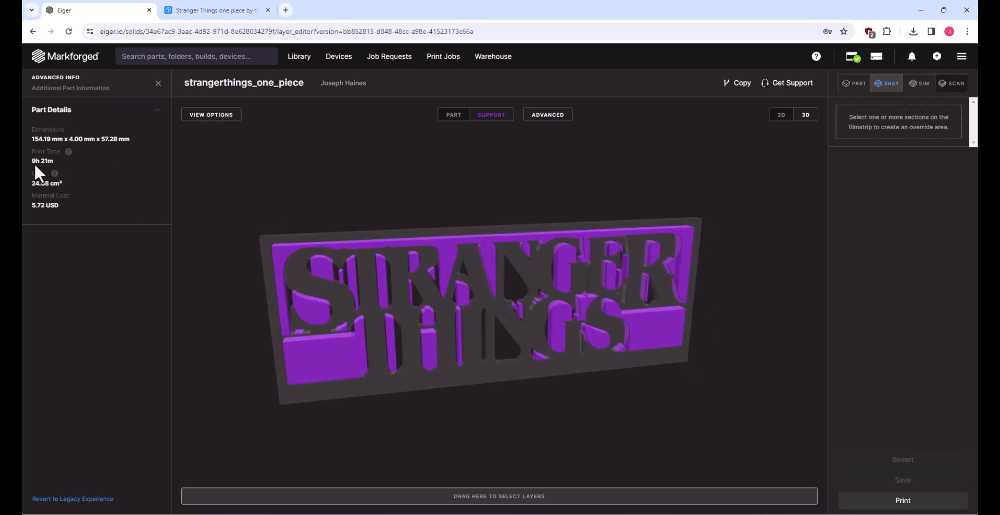
click(852, 85)
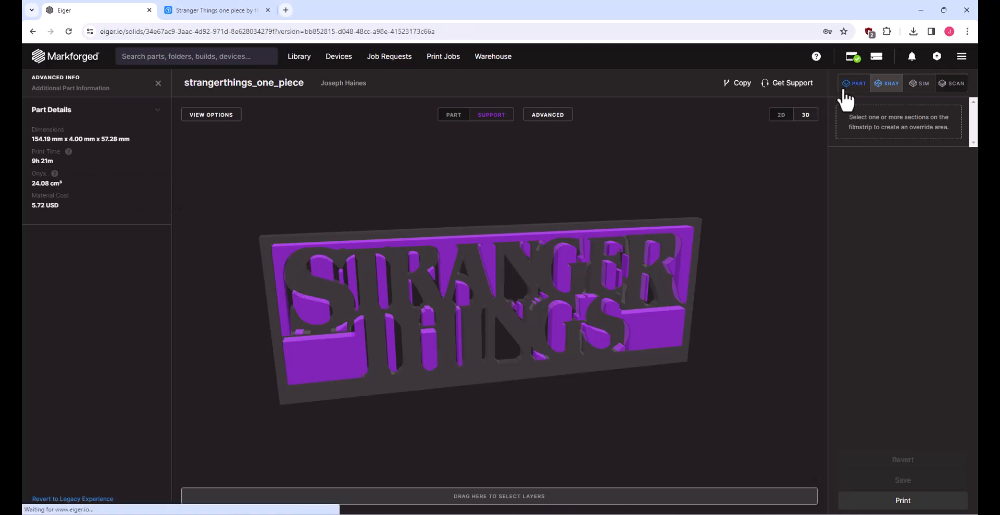
Open version 1 of the sign from its version history and review the flat orientation and its part details
click(84, 346)
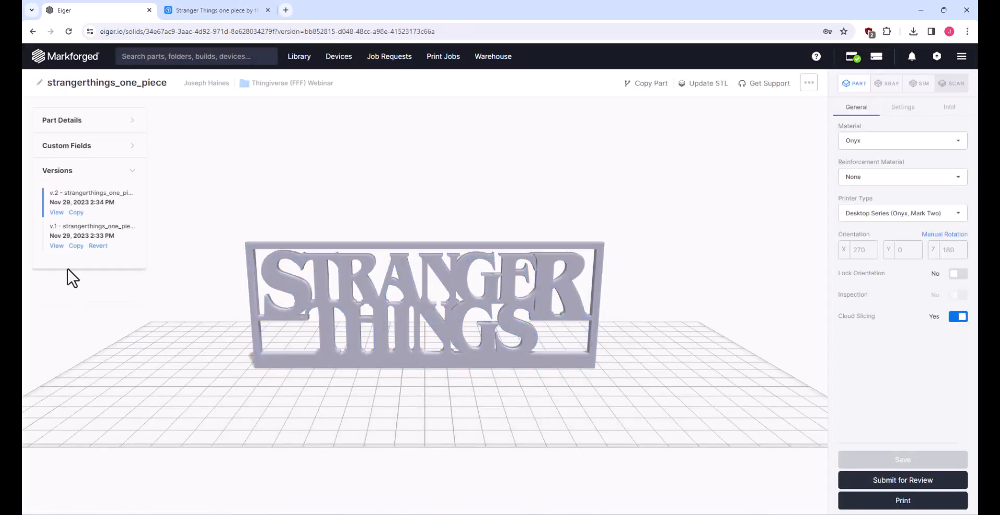
click(55, 245)
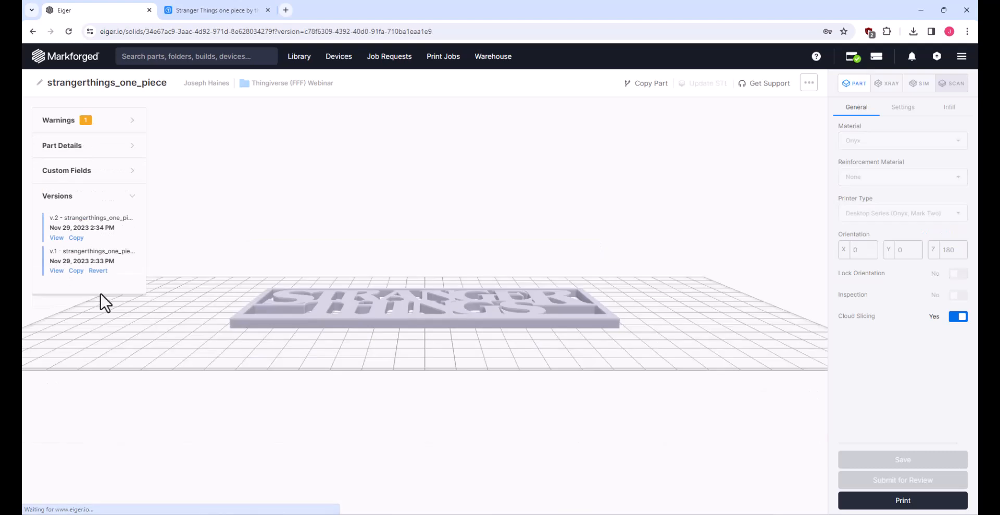
click(98, 170)
click(99, 171)
click(100, 154)
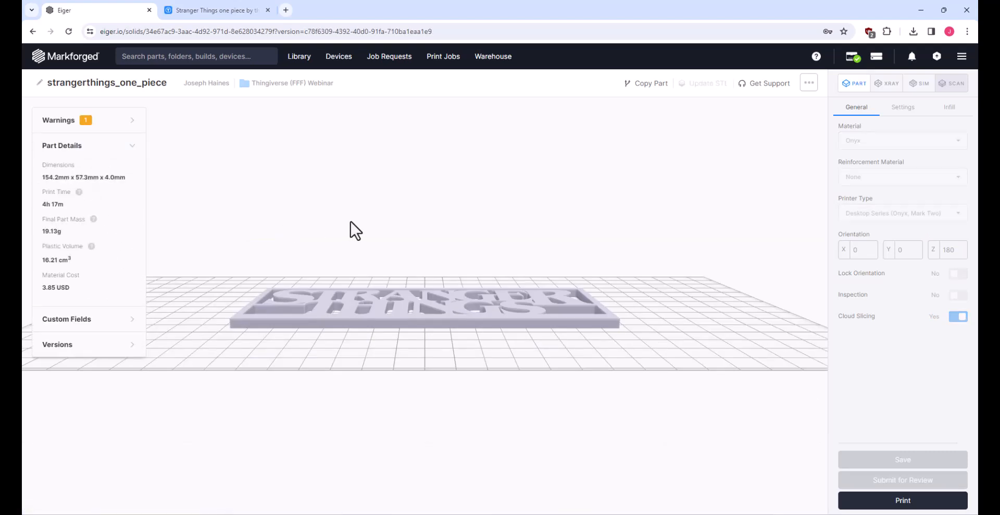
drag(351, 228, 385, 307)
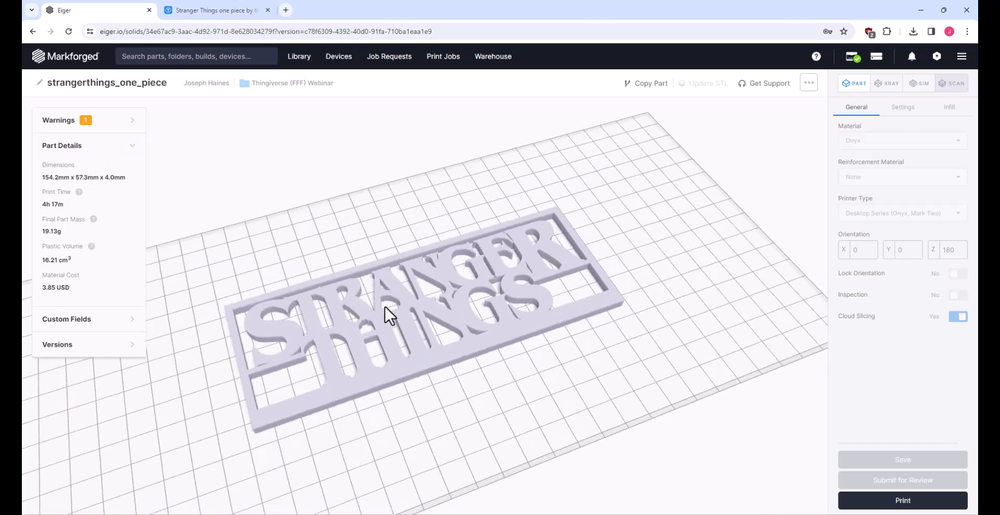